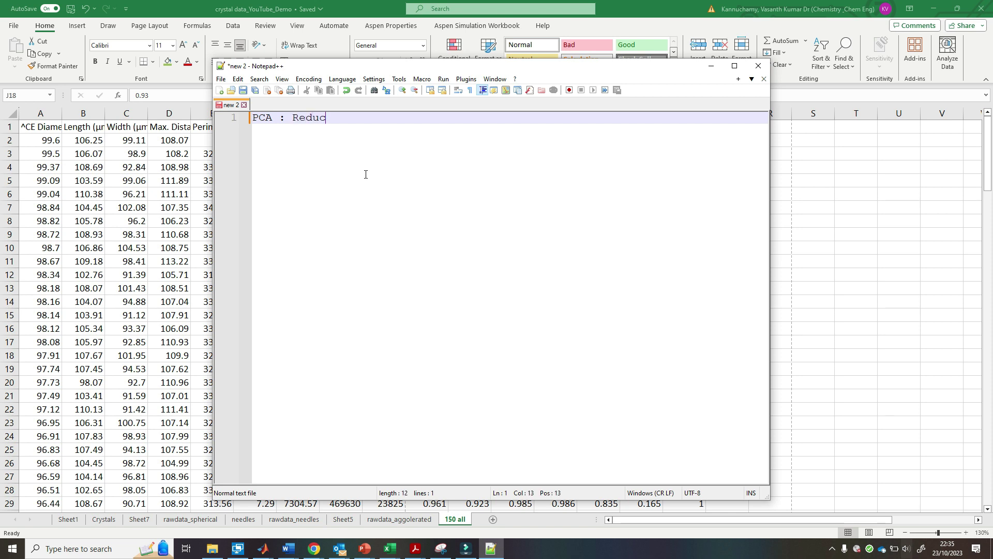
- Complete the note as "PCA : Reduce the dimension of the data using principal component analysis." and start a new line
{"action": "type", "text": "sion"}
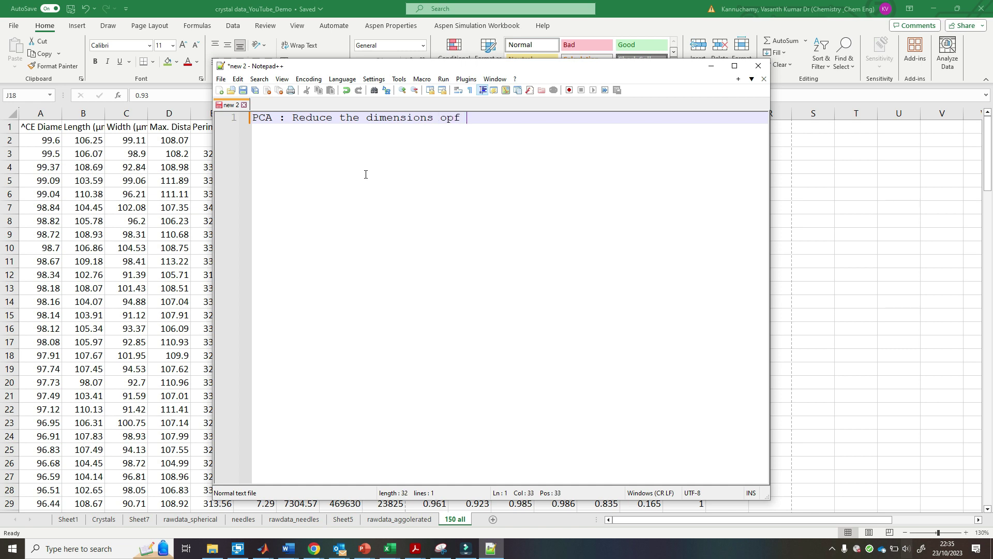
{"action": "type", "text": " of the data using principal component analysis."}
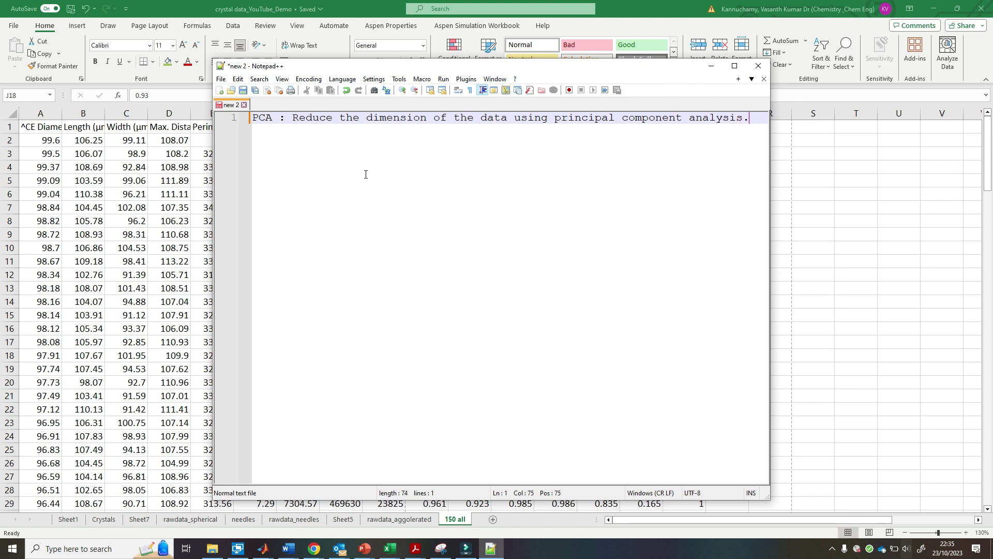
{"action": "key", "text": "Return"}
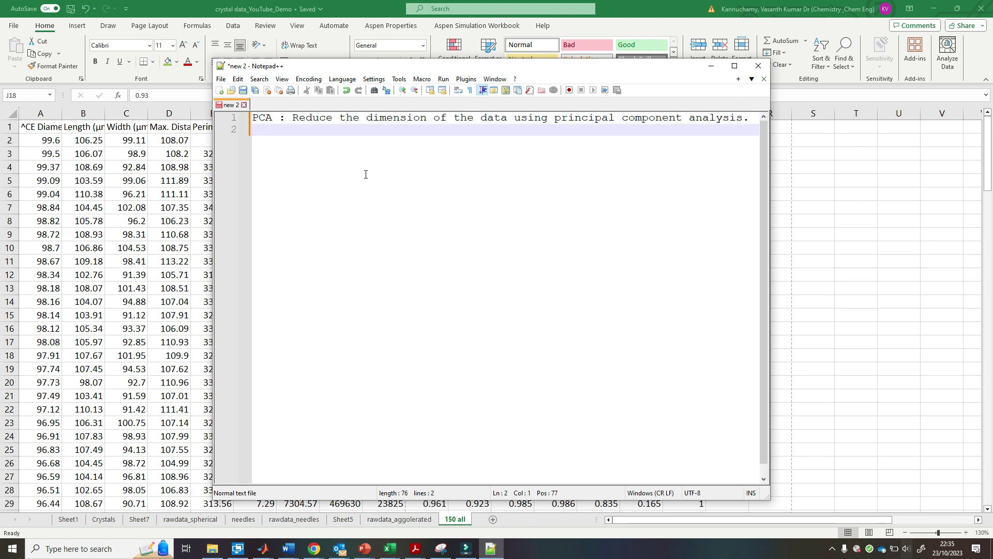
- Highlight the phrase "principal component analysis" in the note, then return to the empty second line
{"action": "left_click", "coordinate": [753, 121]}
{"action": "left_click", "coordinate": [556, 121], "text": "shift"}
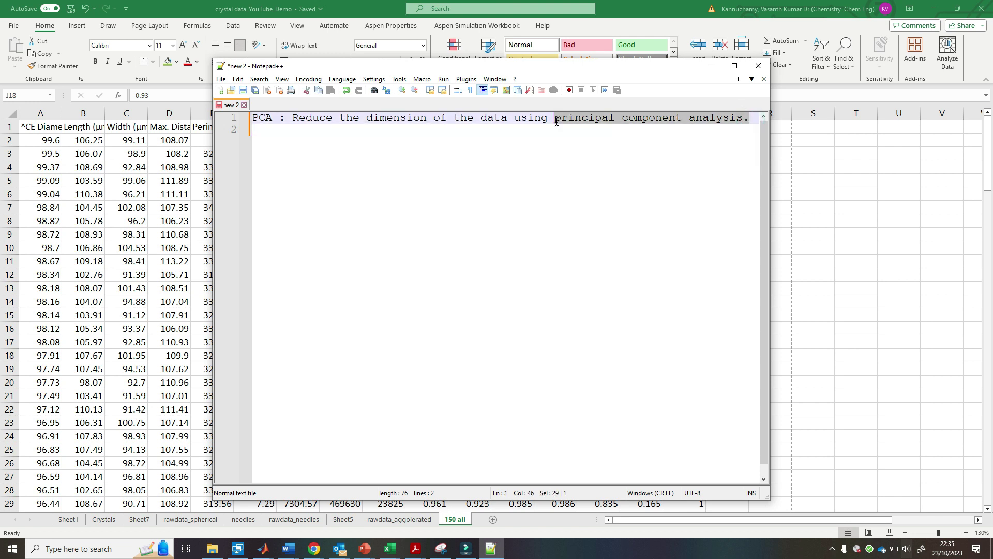
{"action": "left_click", "coordinate": [591, 123]}
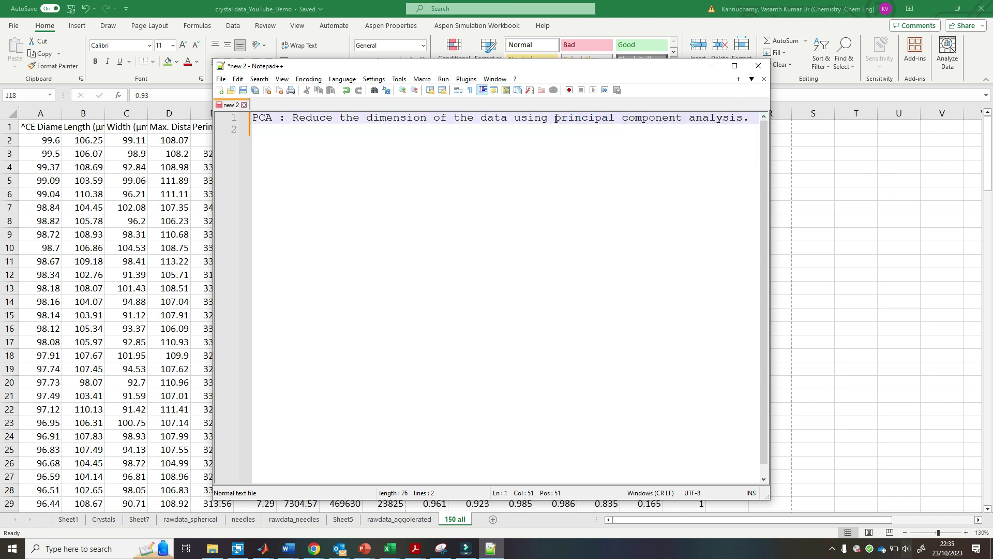
{"action": "left_click_drag", "start_coordinate": [556, 119], "coordinate": [743, 115]}
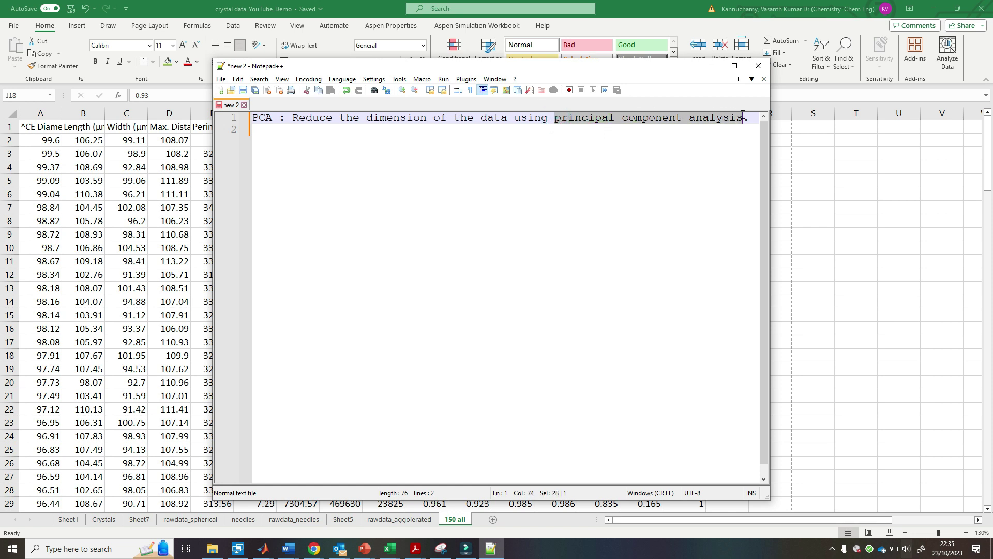
{"action": "left_click", "coordinate": [317, 137]}
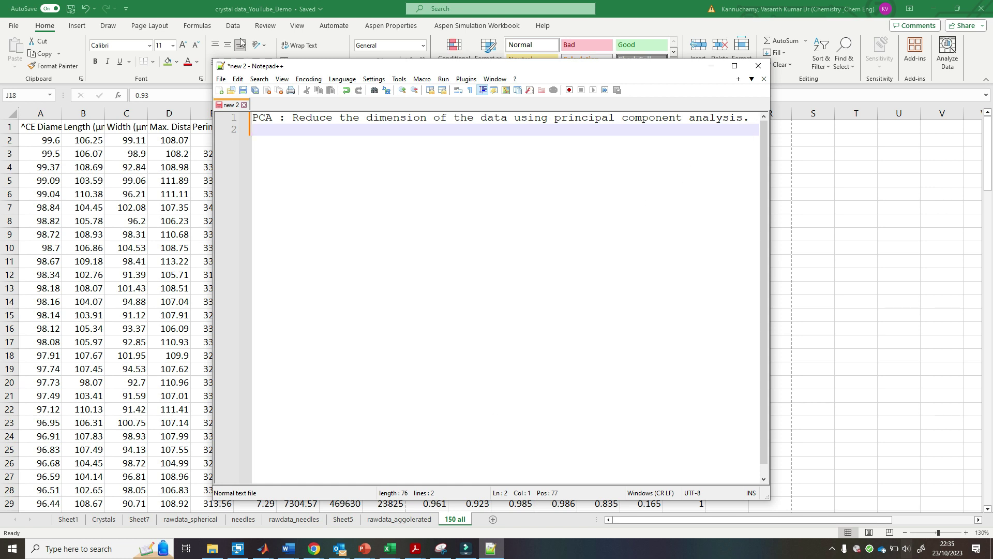
- Switch to the Excel workbook and select the header cells A1:O1 on the 150 all sheet
{"action": "key", "text": "alt+Tab"}
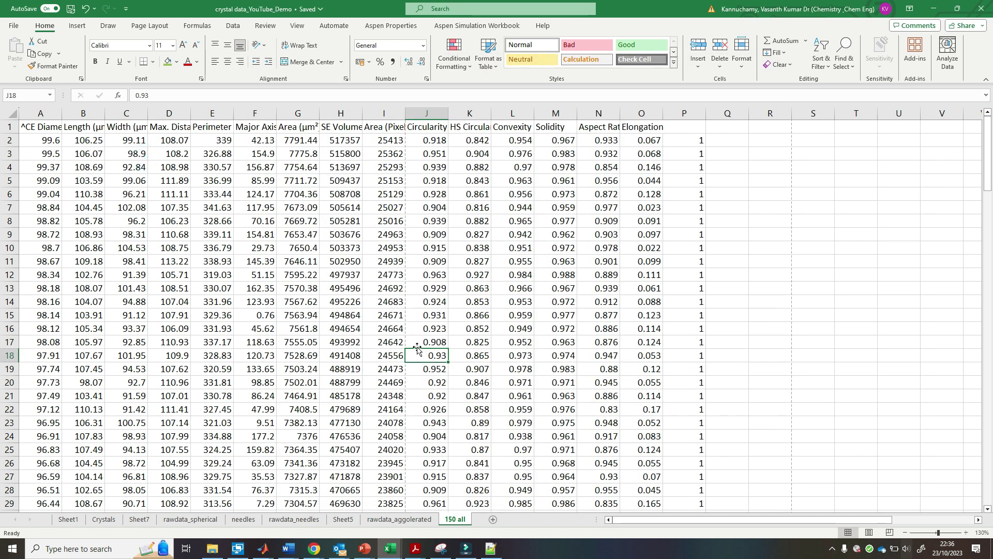
{"action": "left_click", "coordinate": [201, 79]}
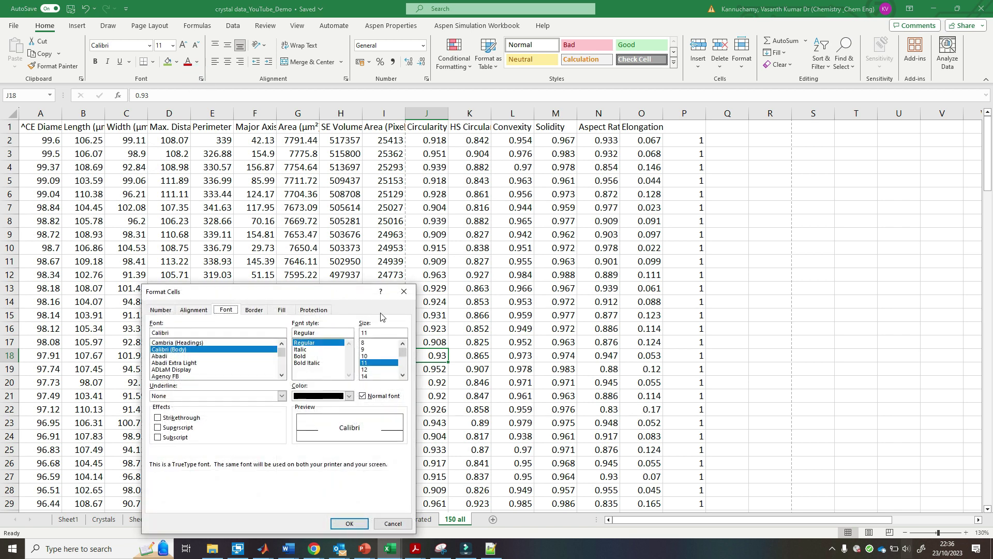
{"action": "left_click", "coordinate": [404, 292]}
{"action": "left_click_drag", "start_coordinate": [43, 129], "coordinate": [654, 133]}
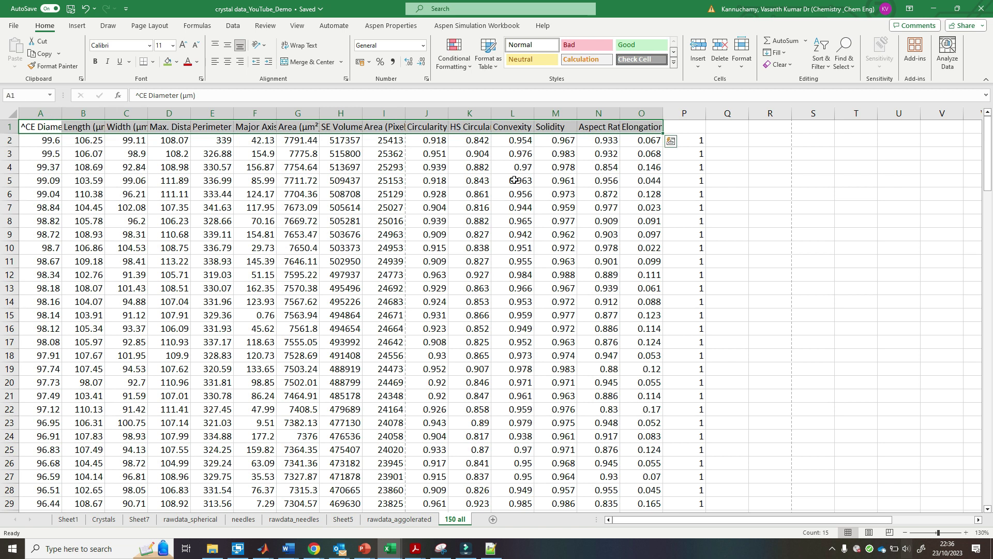
- Look through Sheet1, the Crystals sheet, the rawdata_spherical sheet and the spherical crystal images on Sheet7
{"action": "left_click", "coordinate": [69, 519]}
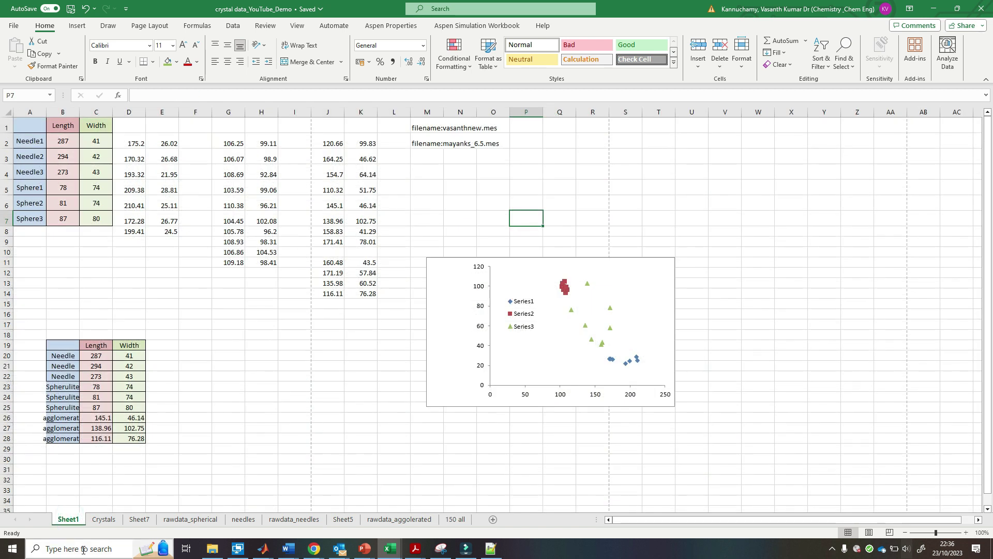
{"action": "left_click", "coordinate": [104, 519]}
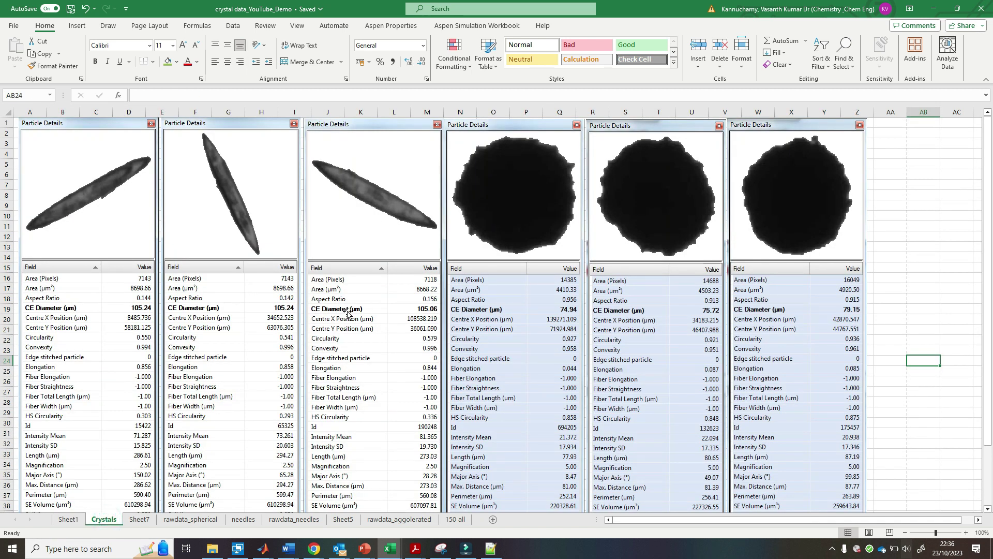
{"action": "left_click", "coordinate": [139, 519]}
{"action": "left_click", "coordinate": [186, 519]}
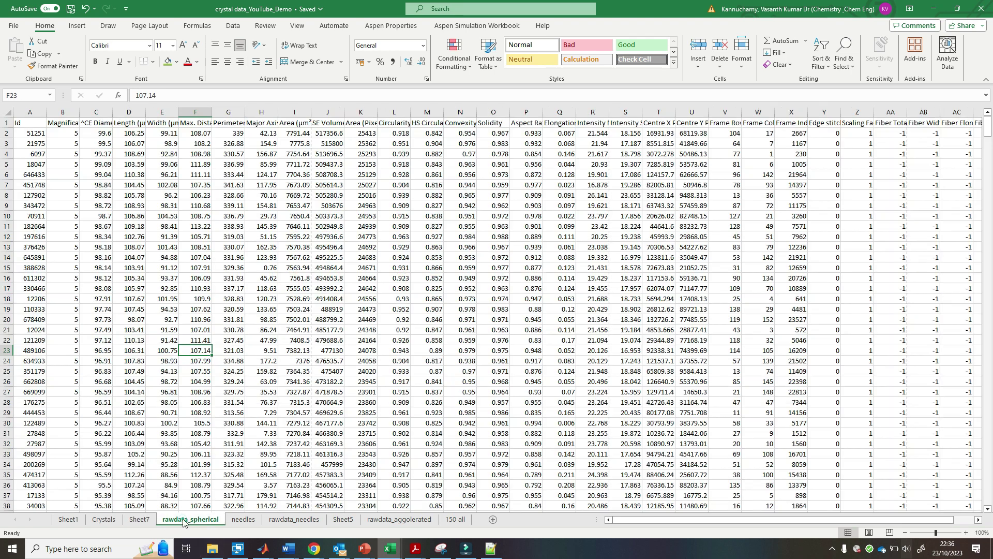
{"action": "left_click", "coordinate": [132, 519]}
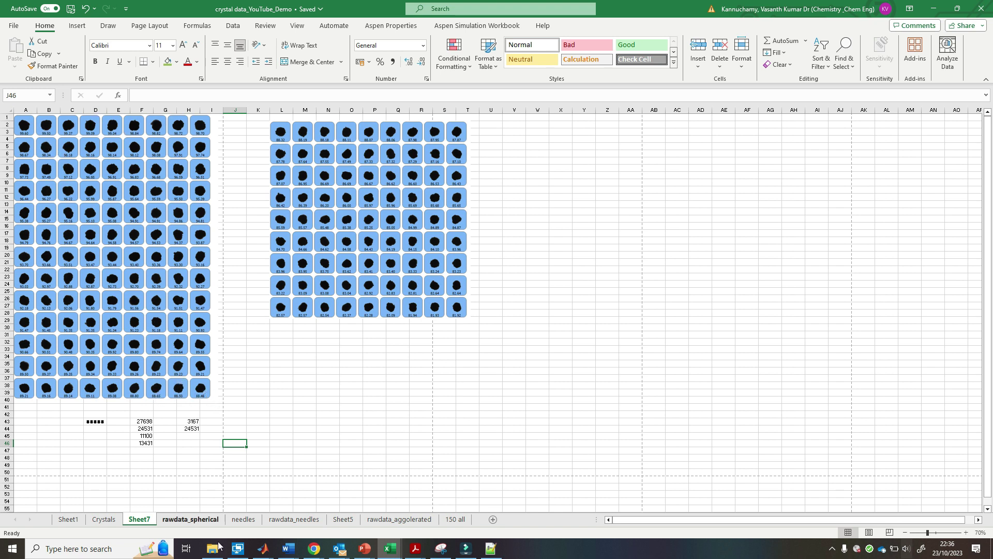
- Examine the crystal images on the needles sheet and the agglomerate images on Sheet5
{"action": "left_click", "coordinate": [245, 520]}
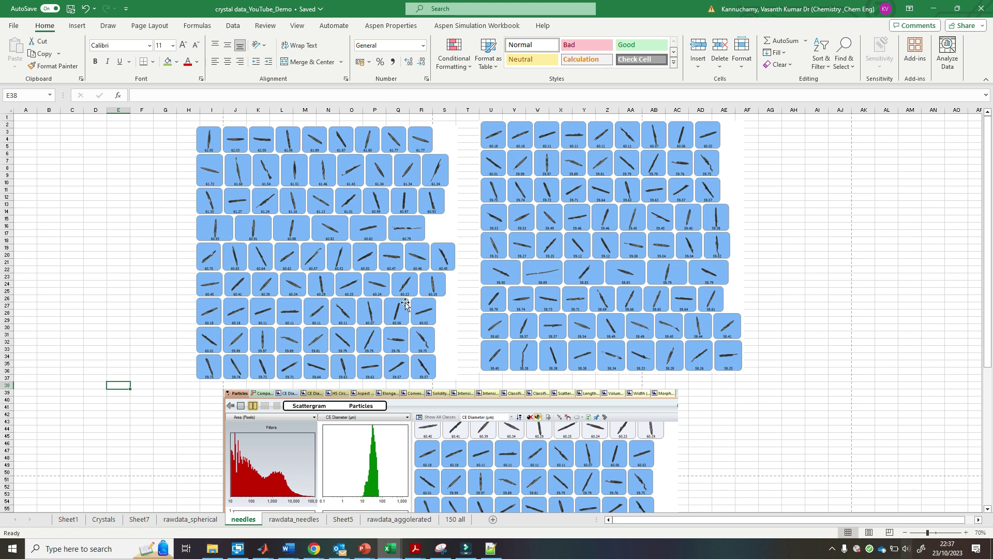
{"action": "left_click", "coordinate": [395, 519]}
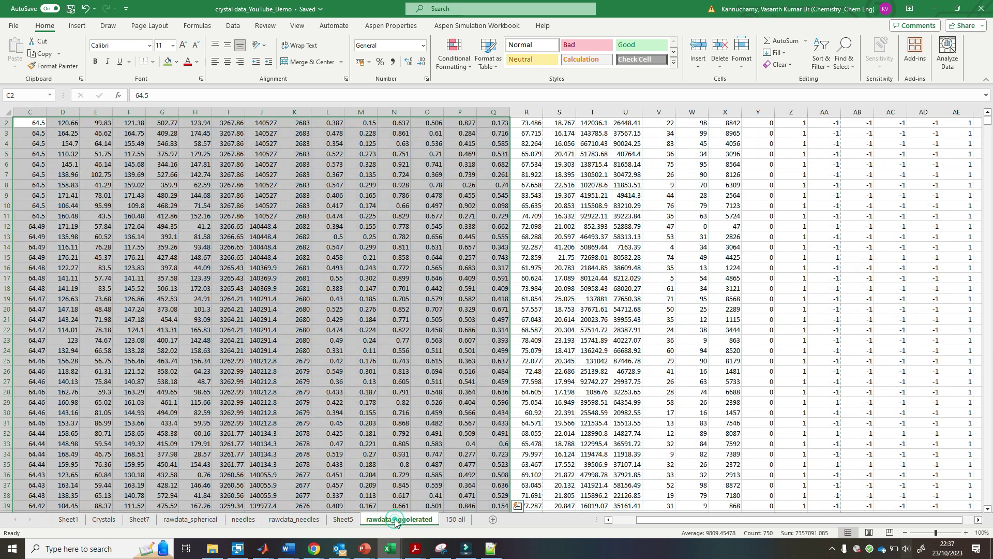
{"action": "left_click", "coordinate": [342, 519]}
{"action": "left_click_drag", "start_coordinate": [728, 519], "coordinate": [689, 520]}
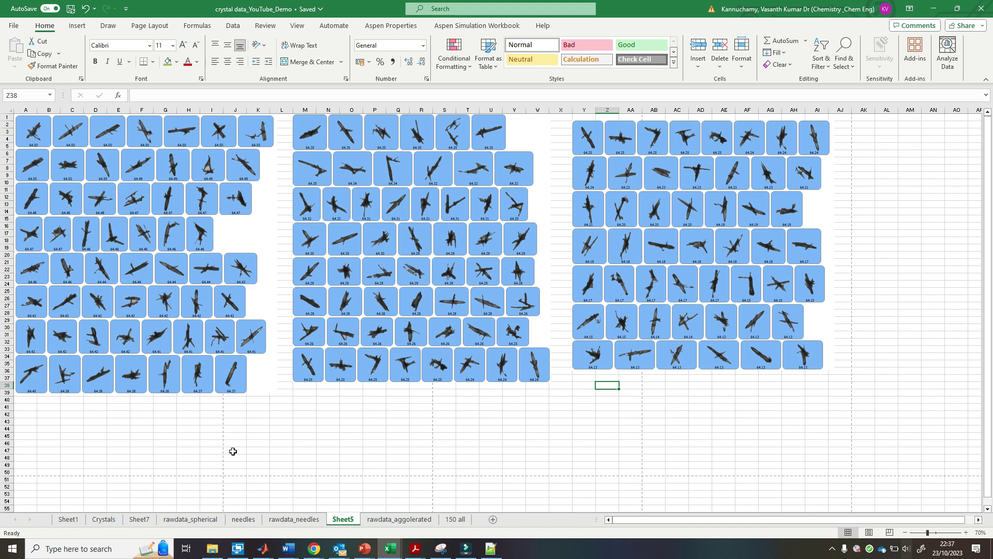
{"action": "left_click", "coordinate": [93, 405]}
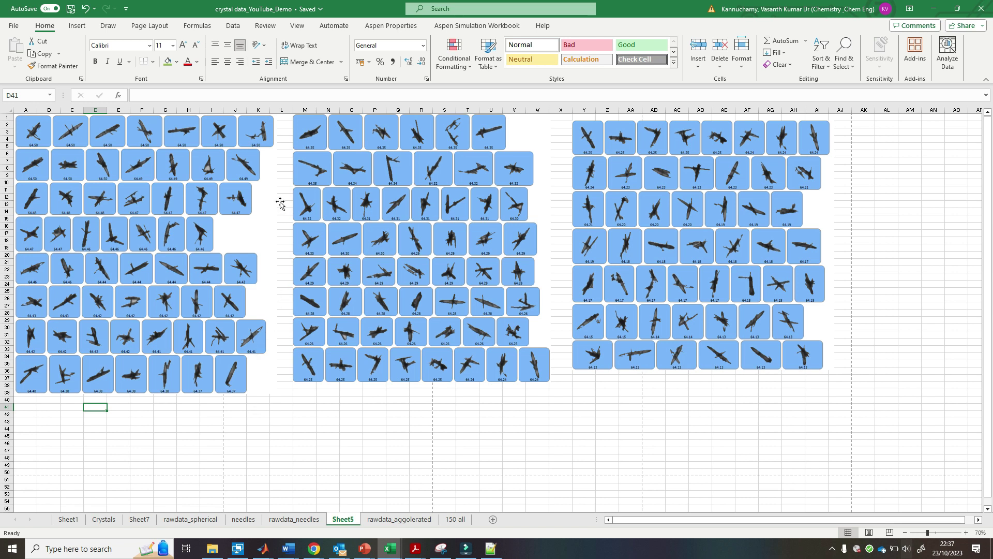
{"action": "left_click", "coordinate": [287, 155]}
{"action": "left_click", "coordinate": [271, 435]}
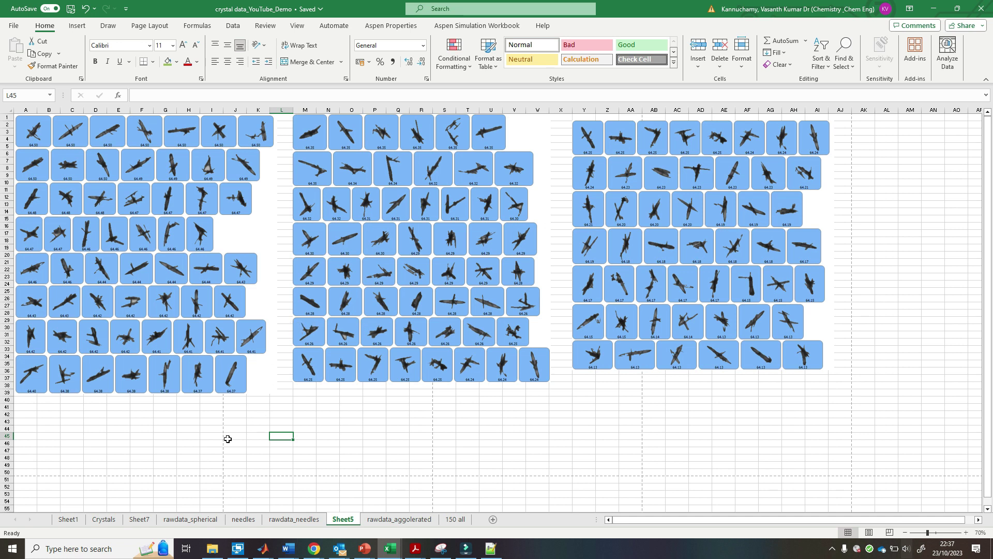
{"action": "left_click", "coordinate": [109, 420]}
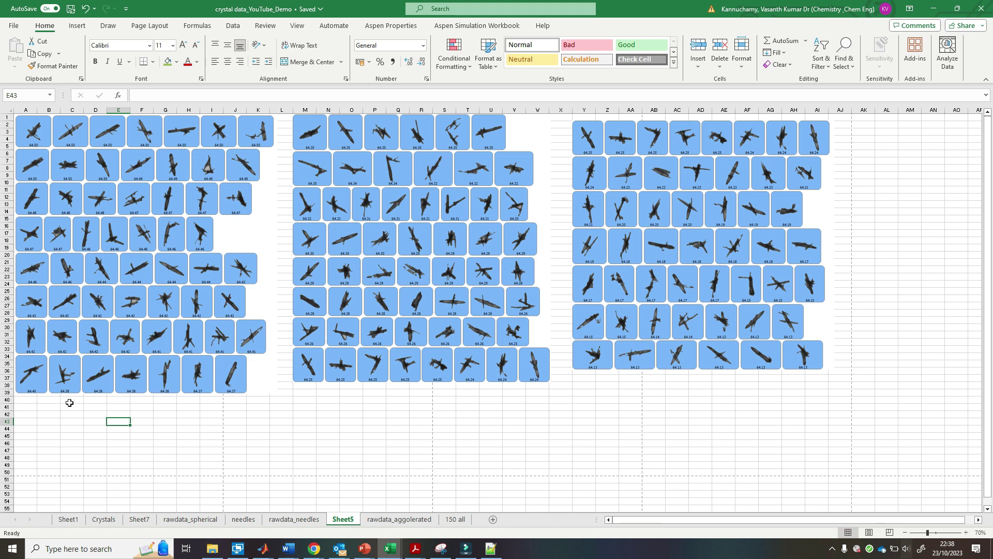
- Examine the full particle details of the needle and spherical crystals on the Crystals sheet
{"action": "left_click", "coordinate": [105, 519]}
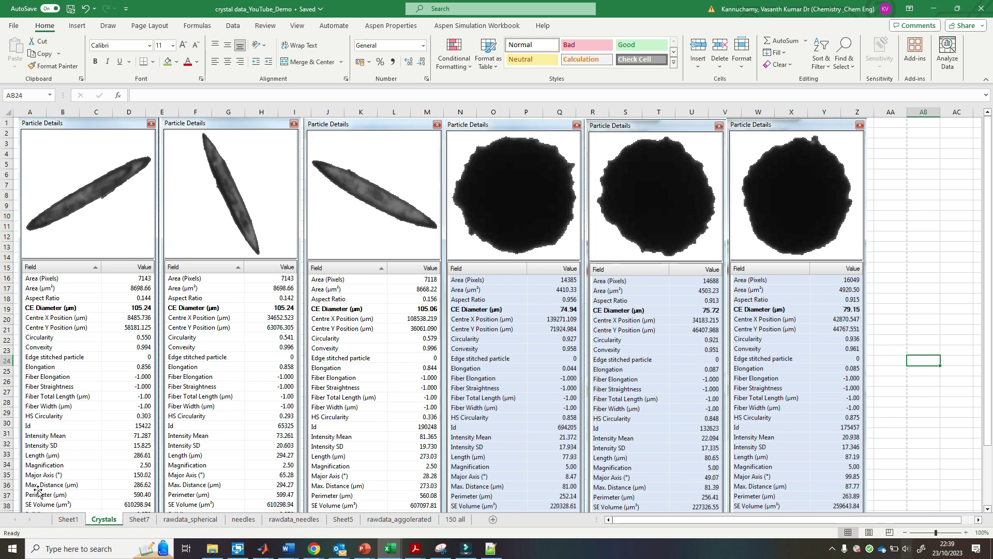
{"action": "left_click", "coordinate": [119, 462]}
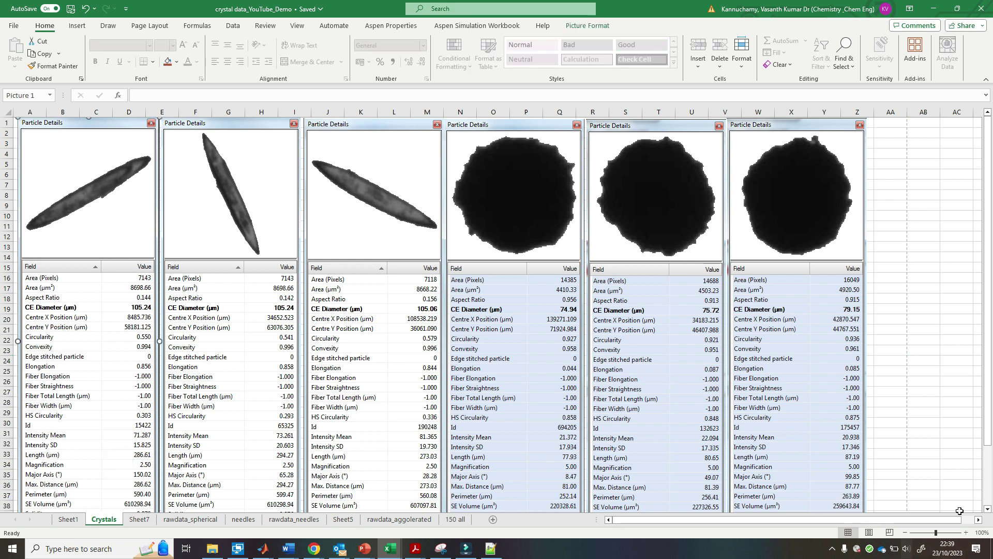
{"action": "scroll", "coordinate": [989, 511], "scroll_direction": "down", "scroll_amount": 2}
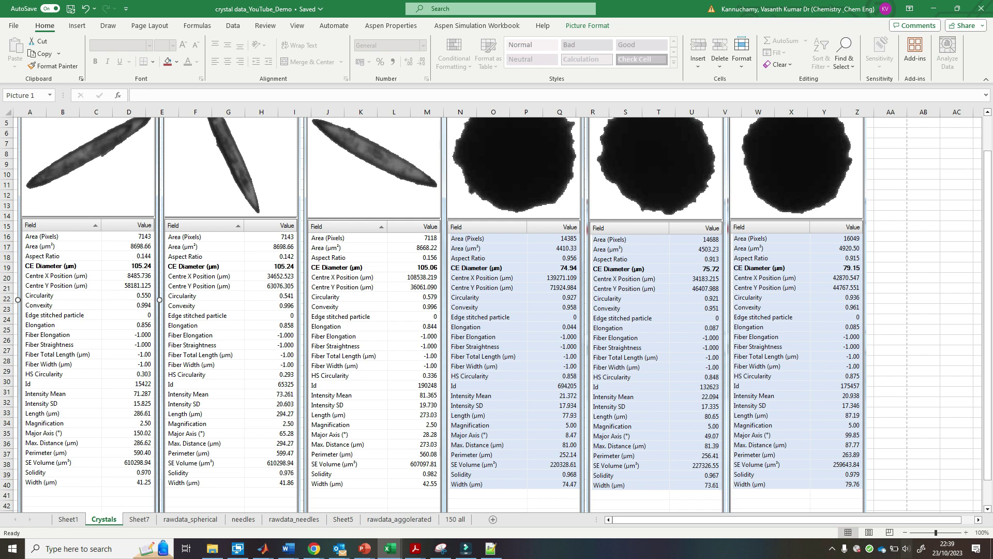
{"action": "left_click_drag", "start_coordinate": [984, 175], "coordinate": [989, 145]}
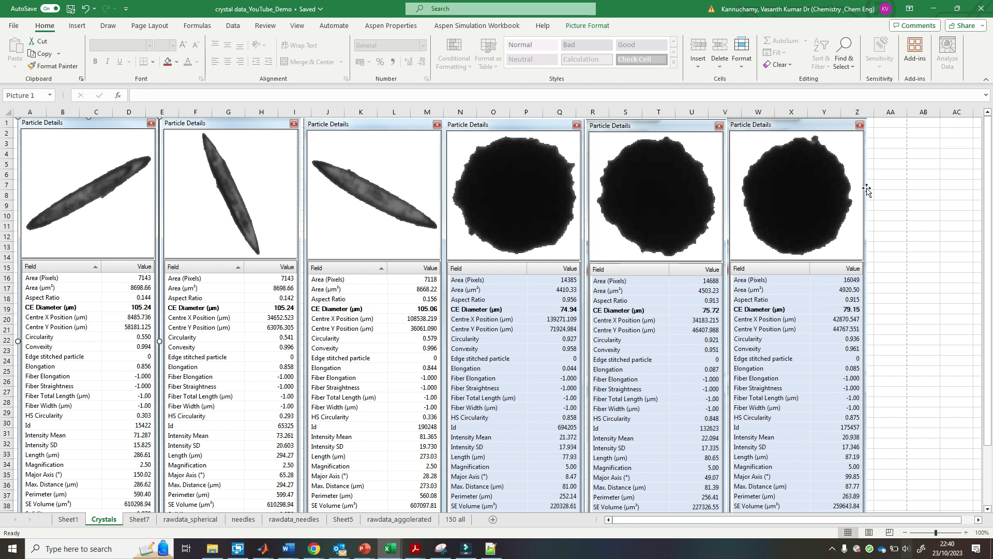
{"action": "left_click_drag", "start_coordinate": [988, 130], "coordinate": [979, 152]}
{"action": "left_click_drag", "start_coordinate": [989, 438], "coordinate": [987, 424]}
- Compare the spherical crystal images on Sheet7 with the particle details on the Crystals sheet
{"action": "left_click", "coordinate": [139, 519]}
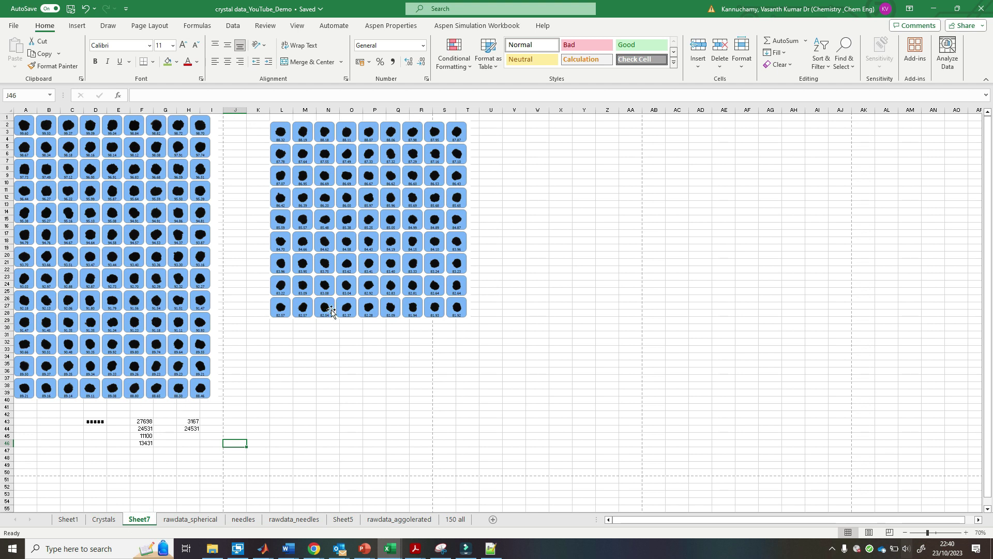
{"action": "left_click", "coordinate": [104, 519]}
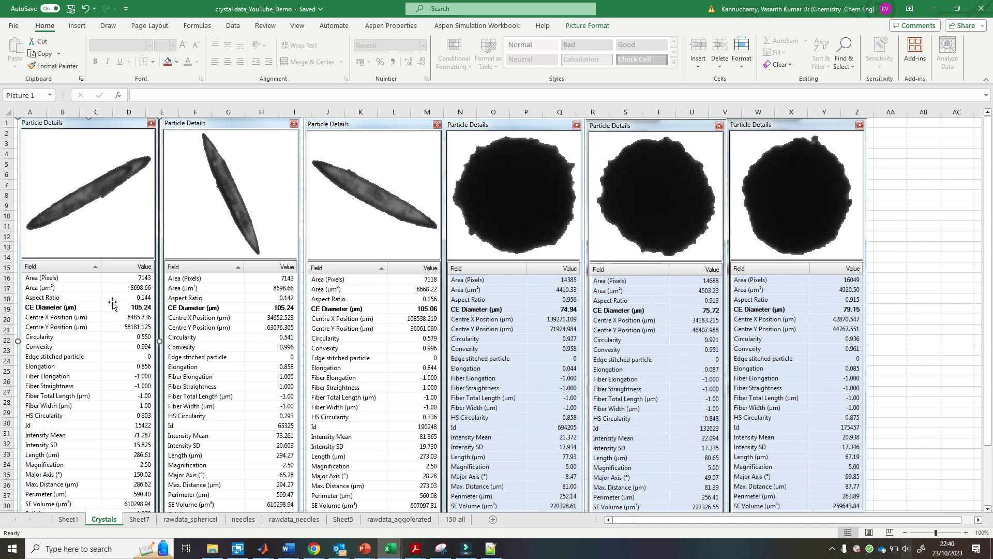
{"action": "left_click", "coordinate": [146, 519]}
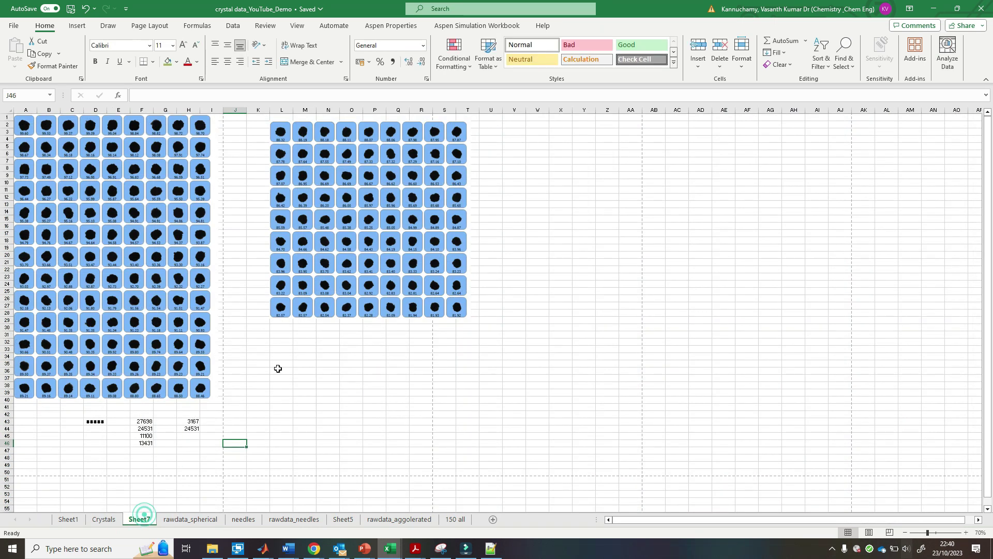
- Open the rawdata_spherical sheet and examine its Id and Magnification columns
{"action": "left_click", "coordinate": [198, 522]}
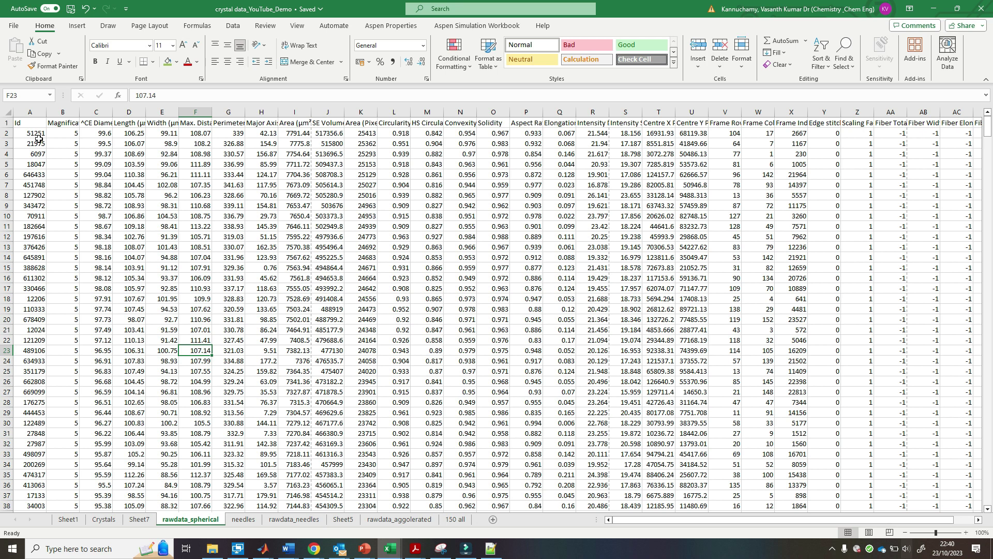
{"action": "scroll", "coordinate": [232, 200], "scroll_direction": "up", "scroll_amount": 2}
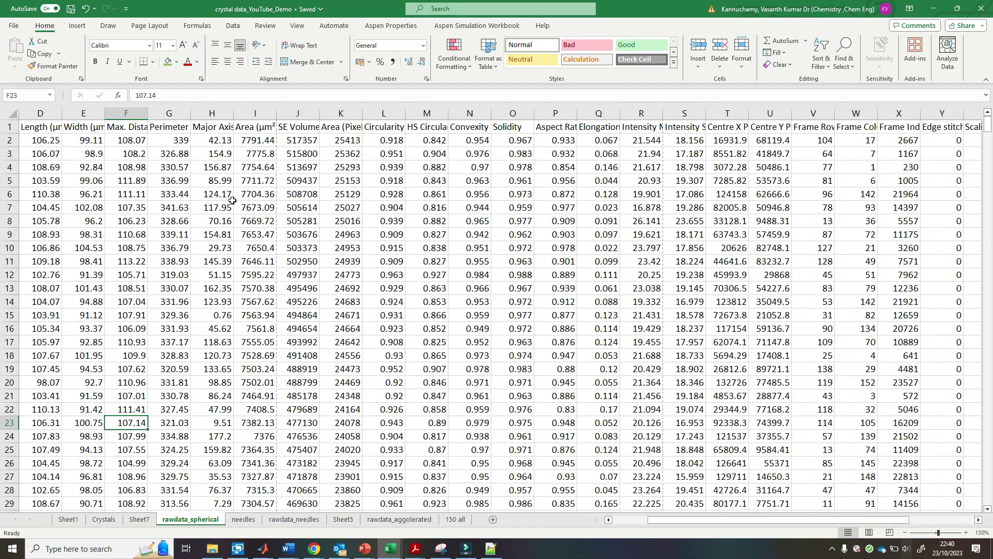
{"action": "left_click", "coordinate": [184, 247]}
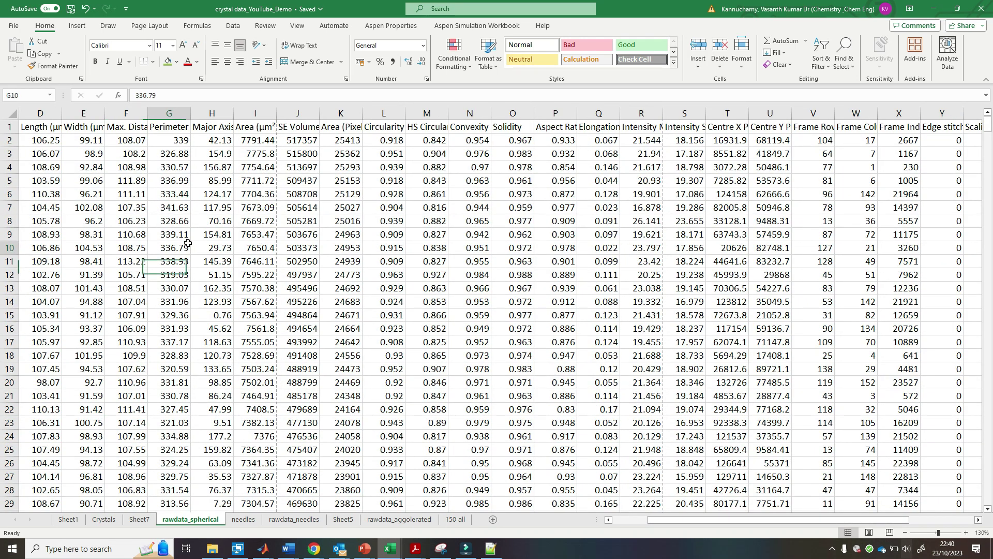
{"action": "scroll", "coordinate": [186, 243], "scroll_direction": "up", "scroll_amount": 1}
{"action": "scroll", "coordinate": [188, 243], "scroll_direction": "up", "scroll_amount": 1}
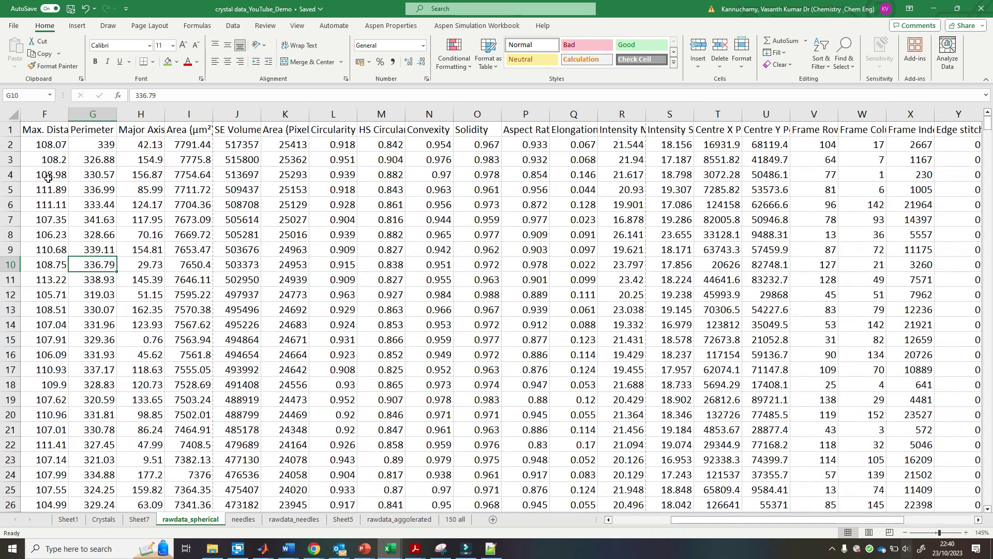
{"action": "left_click_drag", "start_coordinate": [695, 519], "coordinate": [637, 519]}
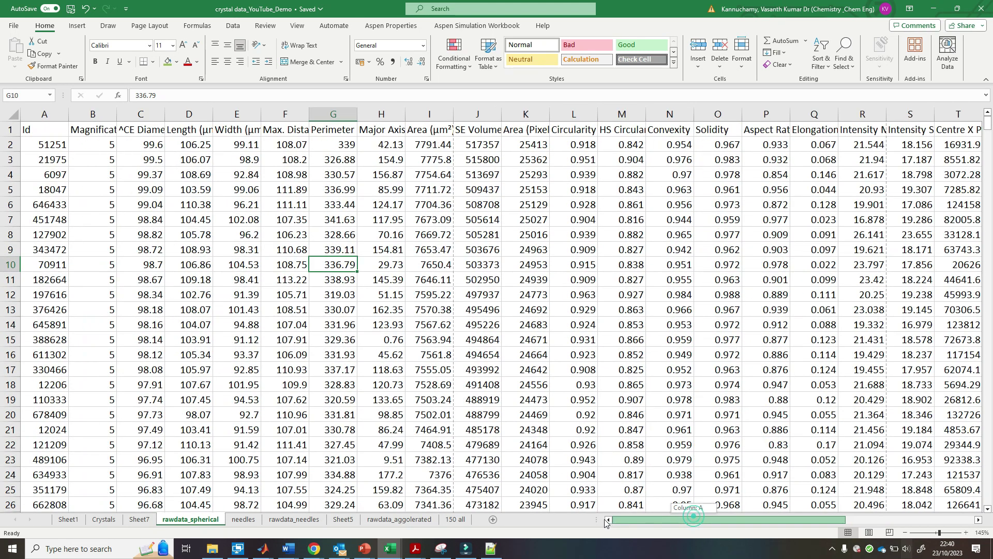
{"action": "left_click_drag", "start_coordinate": [30, 130], "coordinate": [36, 279]}
{"action": "left_click_drag", "start_coordinate": [103, 131], "coordinate": [97, 502]}
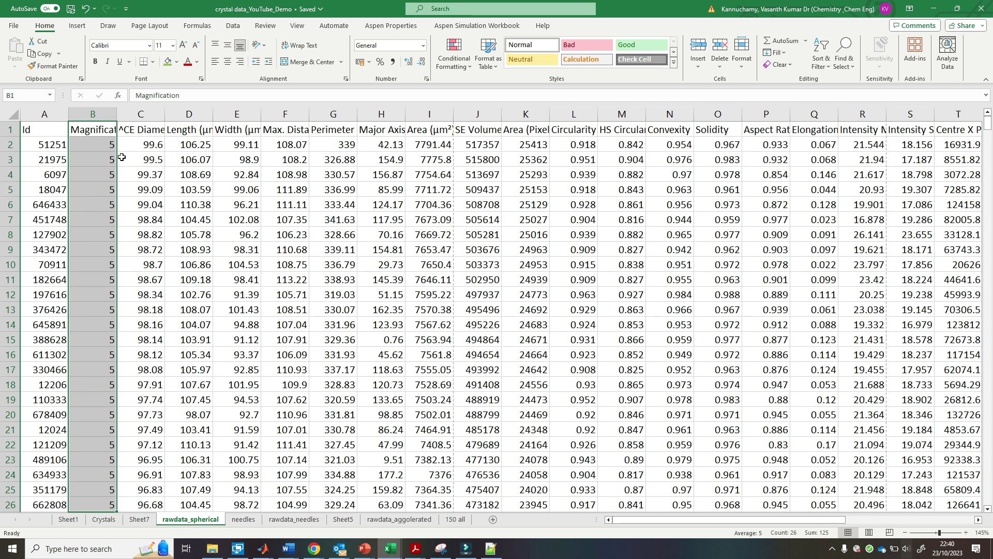
- Examine the crystal size headings from CE Diameter to SE Volume on the rawdata_spherical sheet
{"action": "left_click_drag", "start_coordinate": [149, 128], "coordinate": [478, 128]}
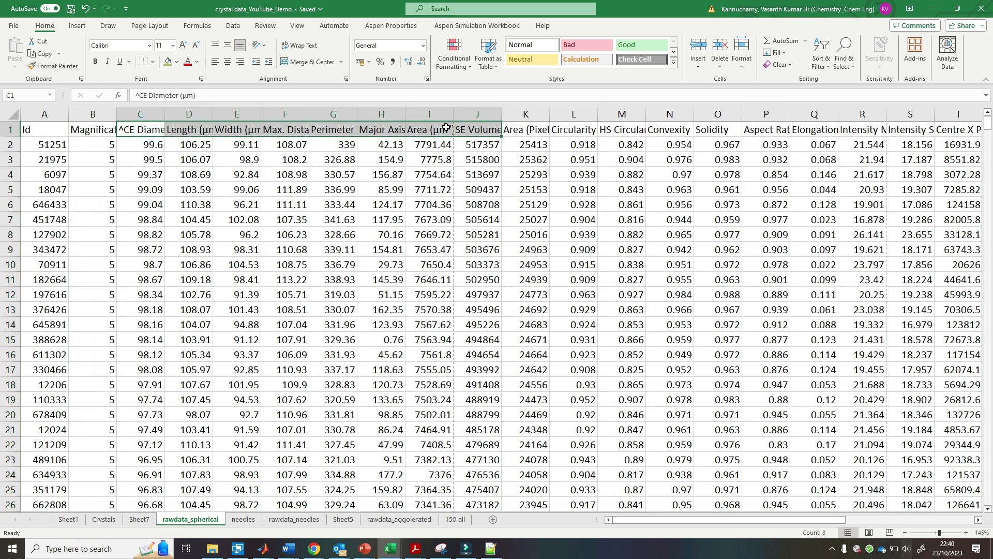
{"action": "left_click", "coordinate": [147, 130]}
{"action": "left_click", "coordinate": [202, 131]}
{"action": "left_click", "coordinate": [261, 130]}
{"action": "left_click", "coordinate": [298, 130]}
{"action": "left_click", "coordinate": [324, 131]}
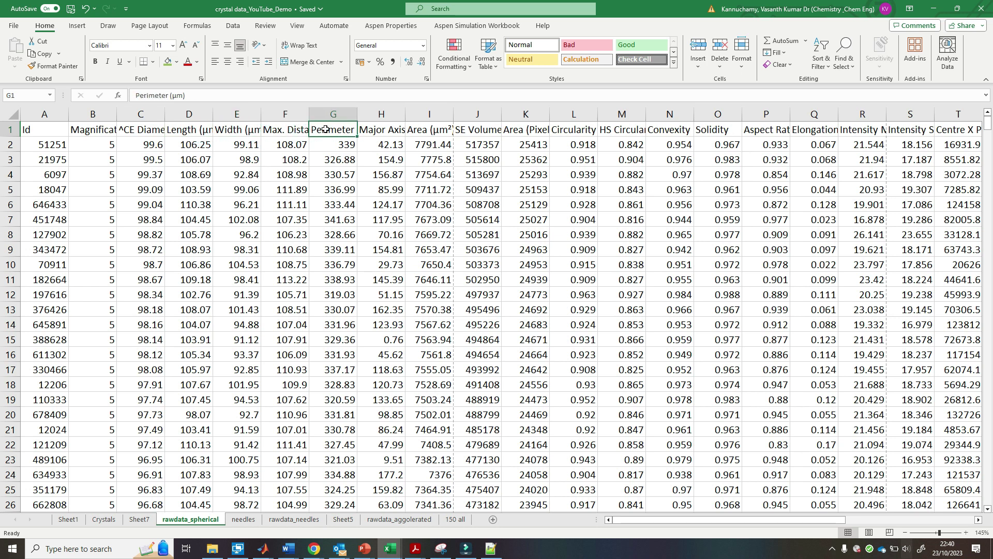
{"action": "left_click", "coordinate": [396, 131]}
- Go to the last spherical particle record in the CE Diameter column and inspect its row
{"action": "left_click", "coordinate": [147, 149]}
{"action": "left_click", "coordinate": [148, 150]}
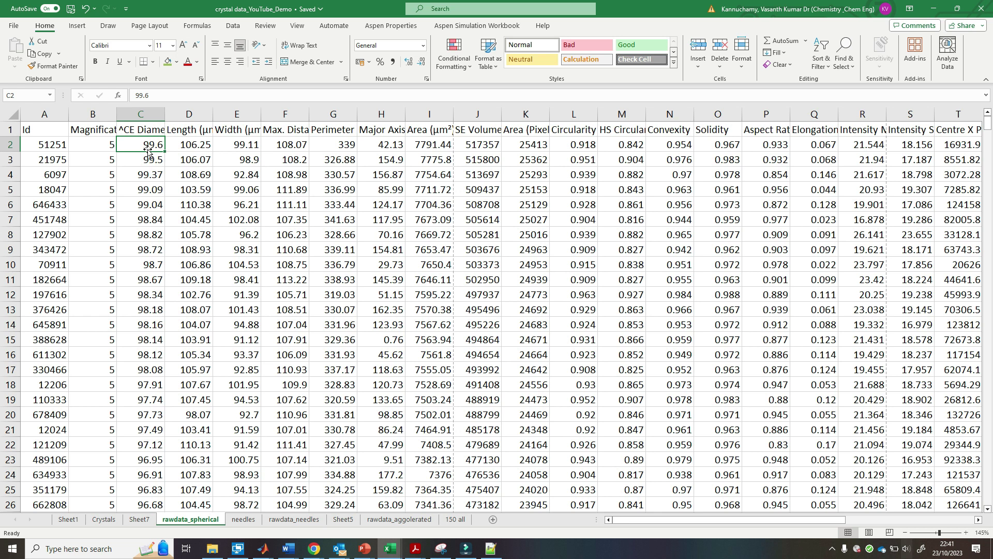
{"action": "key", "text": "ctrl+Down"}
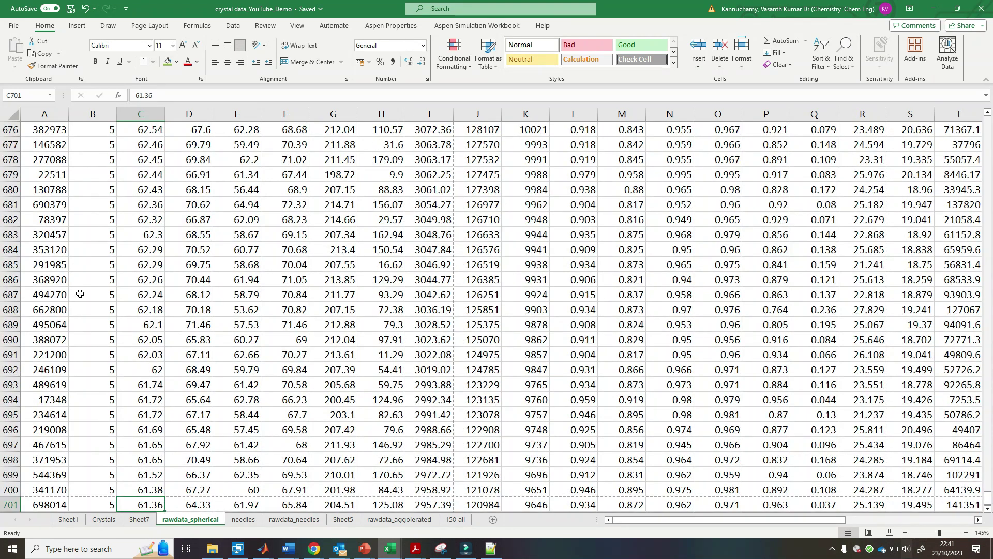
{"action": "left_click", "coordinate": [11, 504]}
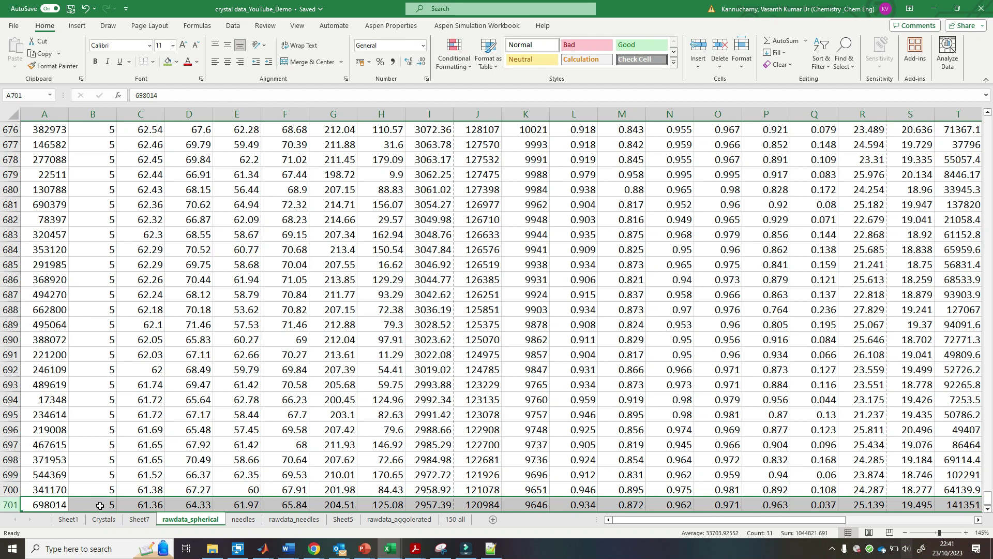
{"action": "left_click", "coordinate": [143, 505]}
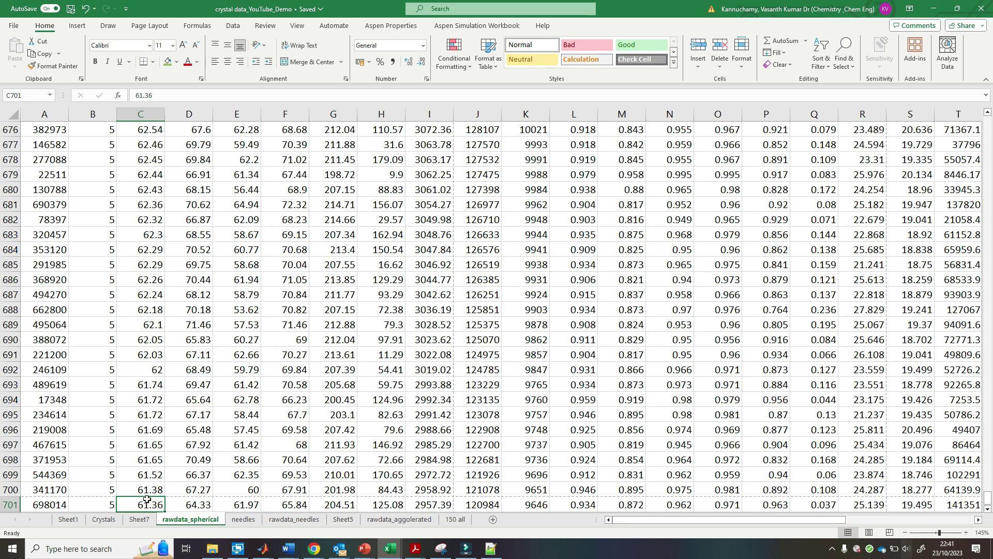
- Open the rawdata_needles sheet and examine the Magnification and CE Diameter columns from the first row
{"action": "left_click", "coordinate": [230, 519]}
{"action": "left_click", "coordinate": [290, 517]}
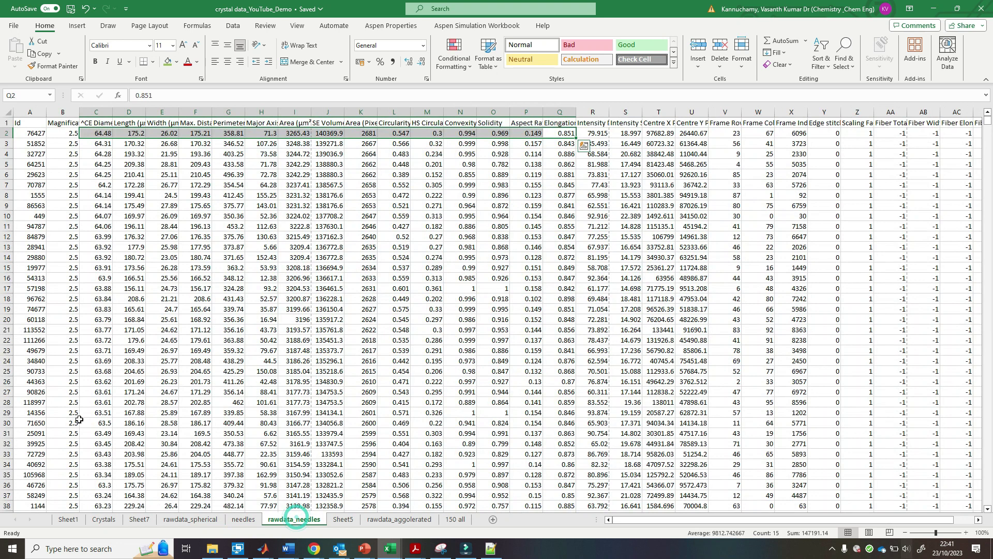
{"action": "left_click", "coordinate": [62, 423]}
{"action": "scroll", "coordinate": [108, 267], "scroll_direction": "up", "scroll_amount": 3}
{"action": "key", "text": "Right"}
{"action": "key", "text": "Right"}
{"action": "key", "text": "ctrl+Up"}
{"action": "key", "text": "Left"}
{"action": "key", "text": "Left"}
{"action": "key", "text": "Left"}
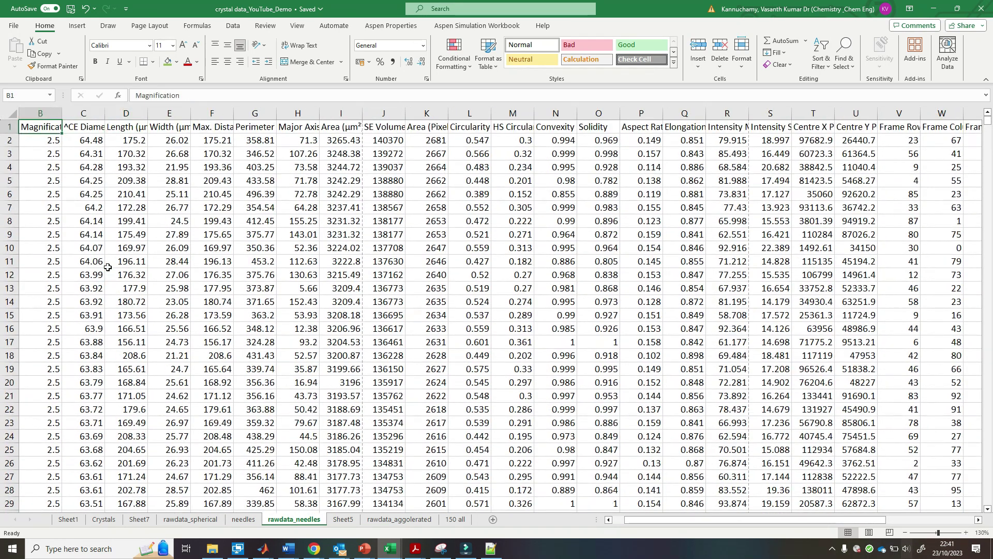
- Check the last needle particle record, and return to the first CE Diameter value
{"action": "key", "text": "ctrl+Down"}
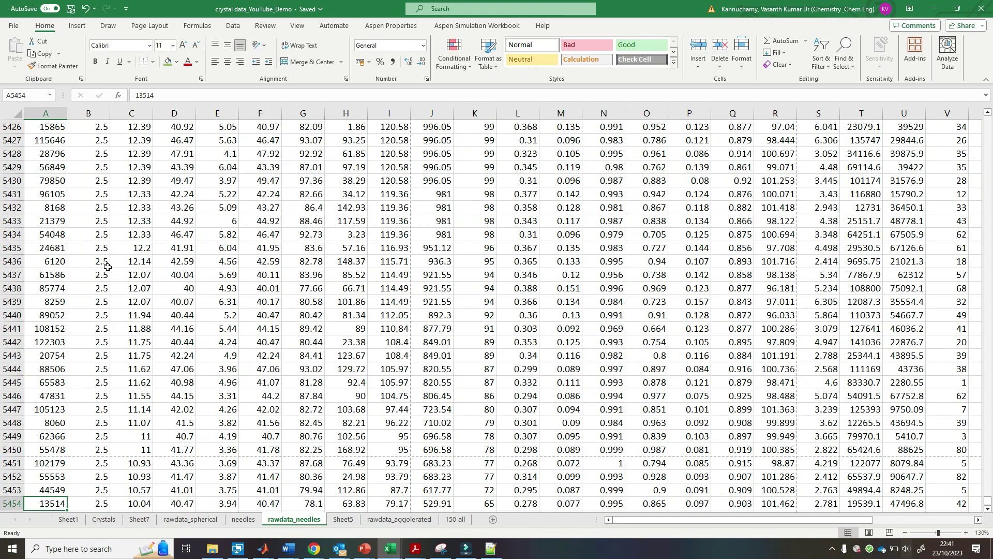
{"action": "key", "text": "Right"}
{"action": "key", "text": "Right"}
{"action": "key", "text": "ctrl+Up"}
{"action": "key", "text": "Down"}
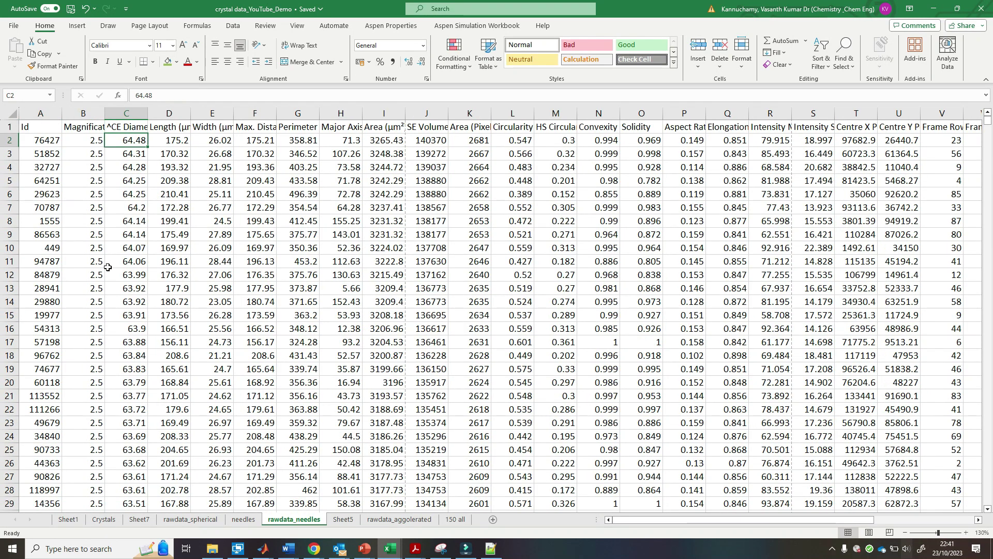
- Examine the needle data headings from CE Diameter to Max. Distance
{"action": "key", "text": "Right"}
{"action": "key", "text": "Left"}
{"action": "left_click", "coordinate": [142, 127]}
{"action": "key", "text": "Right"}
{"action": "left_click", "coordinate": [259, 129]}
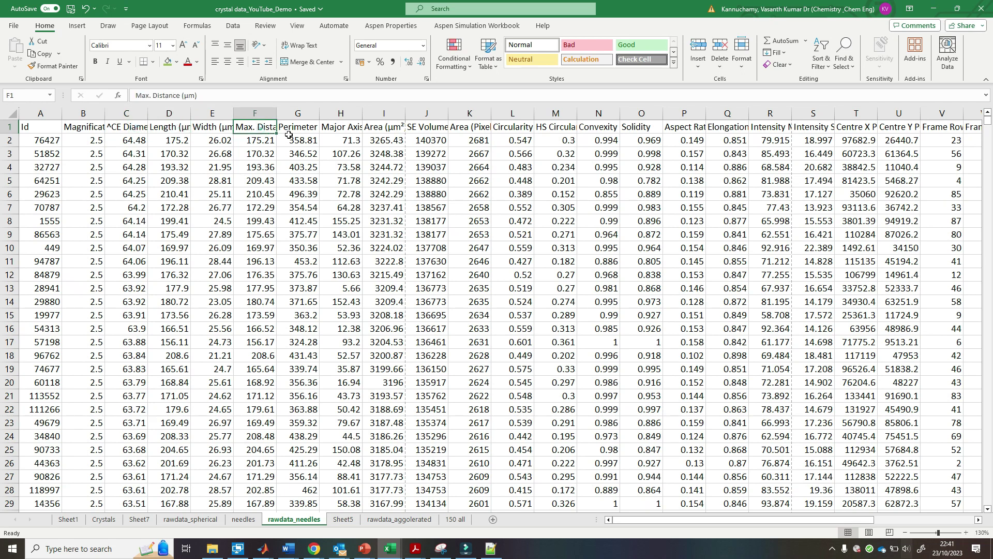
- Open the rawdata_aggolerated sheet and show its first columns and rows, with the first CE Diameter value selected
{"action": "left_click", "coordinate": [398, 519]}
{"action": "left_click", "coordinate": [106, 195]}
{"action": "key", "text": "ctrl+Home"}
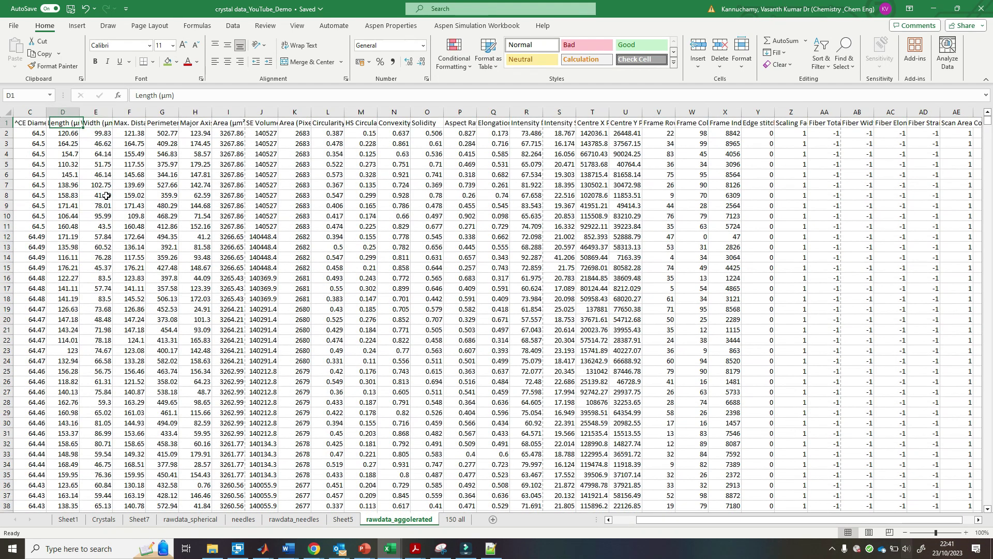
{"action": "scroll", "coordinate": [106, 196], "scroll_direction": "left", "scroll_amount": 2}
{"action": "left_click", "coordinate": [106, 196], "text": "ctrl"}
{"action": "scroll", "coordinate": [106, 196], "scroll_direction": "up", "scroll_amount": 2}
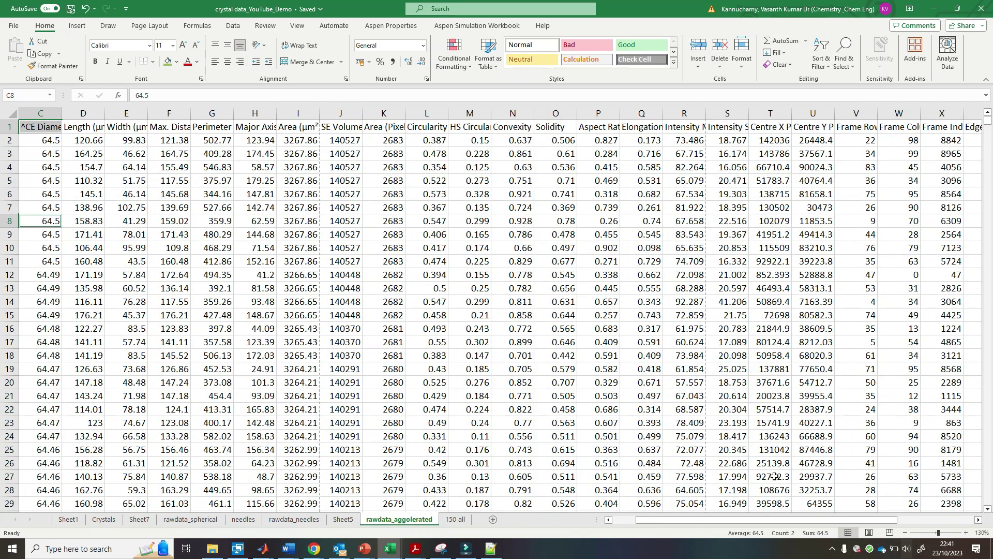
{"action": "left_click_drag", "start_coordinate": [688, 520], "coordinate": [634, 519]}
{"action": "left_click", "coordinate": [140, 140]}
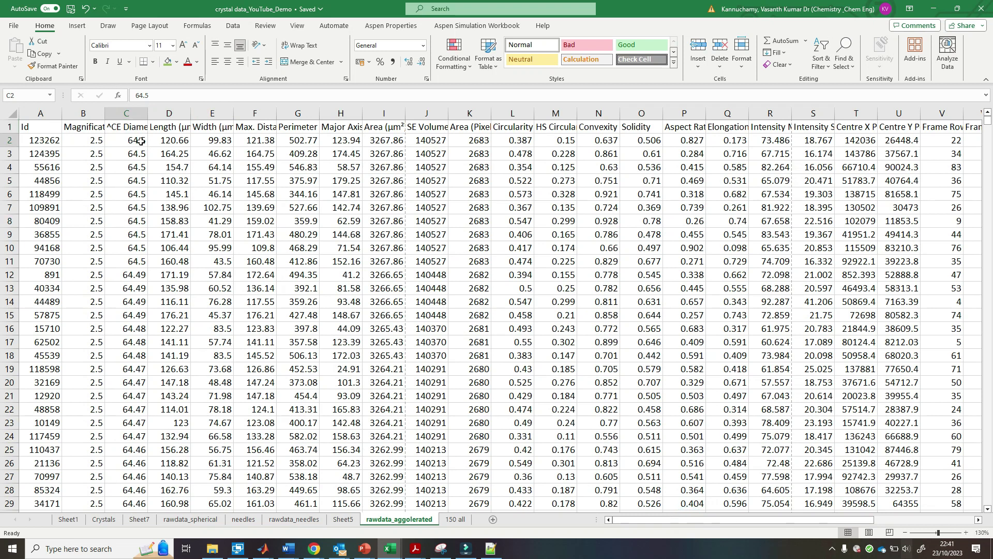
- Examine the Id, Magnification and CE Diameter headings of the agglomerate data
{"action": "key", "text": "Up"}
{"action": "key", "text": "Left"}
{"action": "key", "text": "Left"}
{"action": "key", "text": "Right"}
{"action": "key", "text": "Right"}
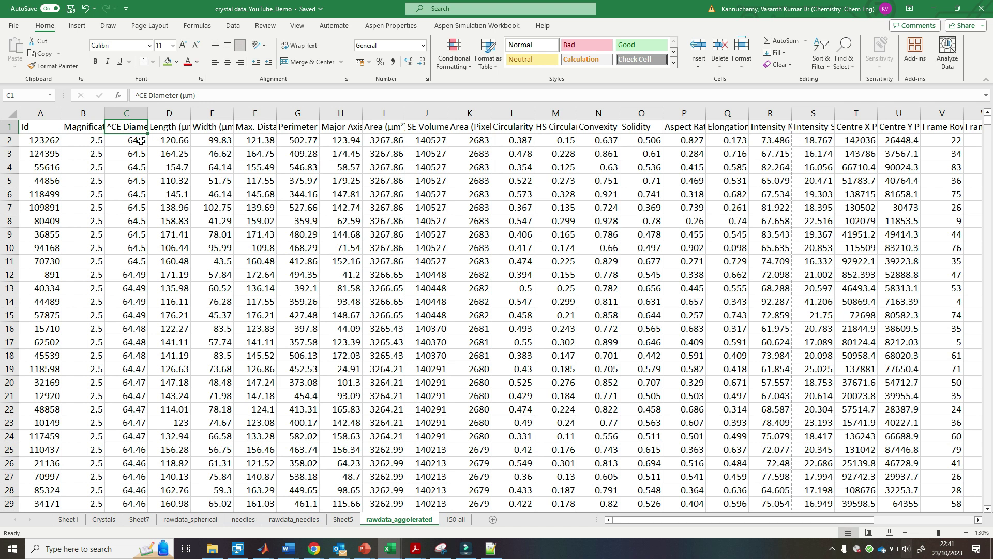
- Check the last agglomerate record in the CE Diameter column, and return to the first data value
{"action": "key", "text": "Down"}
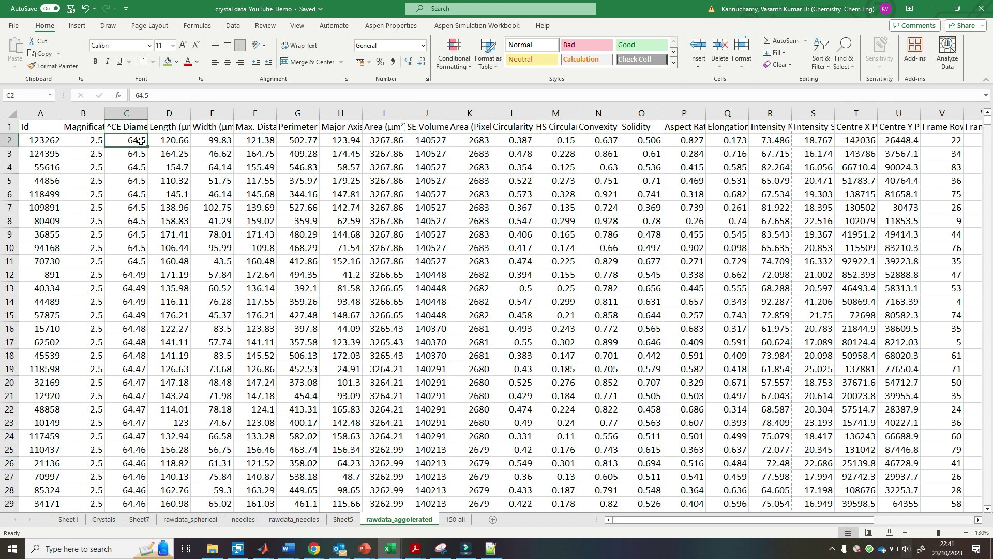
{"action": "key", "text": "ctrl+Down"}
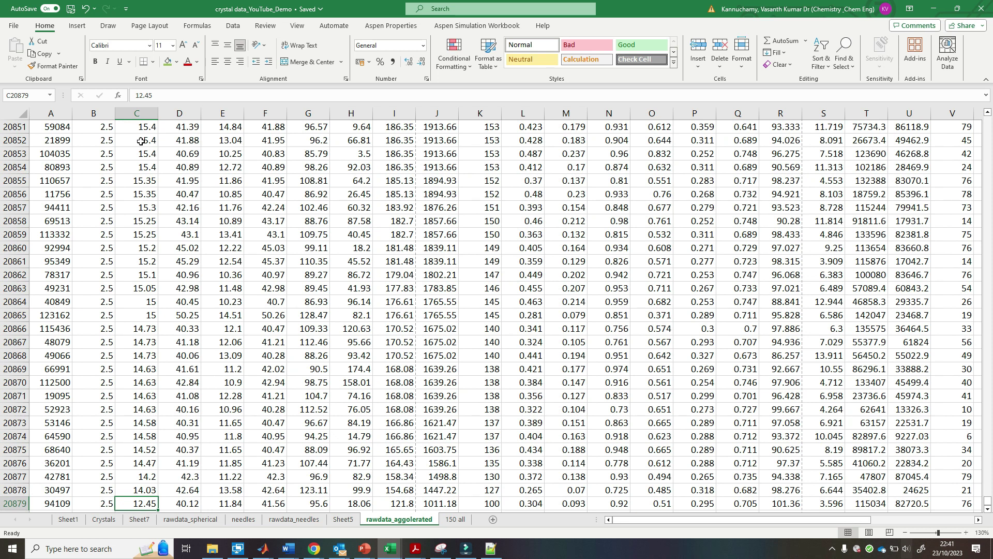
{"action": "key", "text": "ctrl+Up"}
{"action": "key", "text": "Down"}
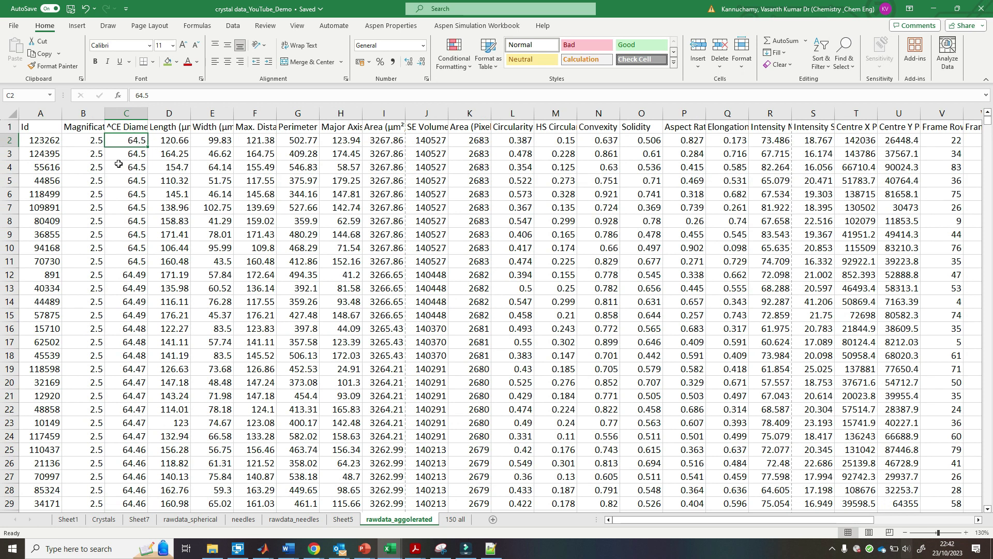
- Inspect the CE Diameter, Length and Width values of the first agglomerate records
{"action": "left_click", "coordinate": [212, 166]}
{"action": "left_click", "coordinate": [126, 140]}
{"action": "left_click", "coordinate": [127, 155]}
{"action": "left_click", "coordinate": [126, 141]}
{"action": "left_click", "coordinate": [179, 154]}
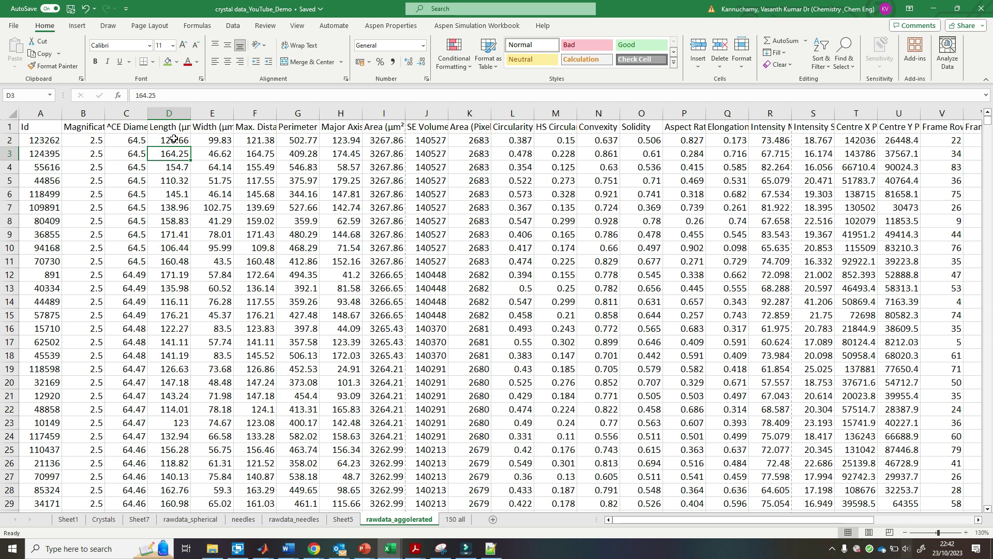
{"action": "left_click", "coordinate": [136, 141]}
{"action": "left_click", "coordinate": [174, 141]}
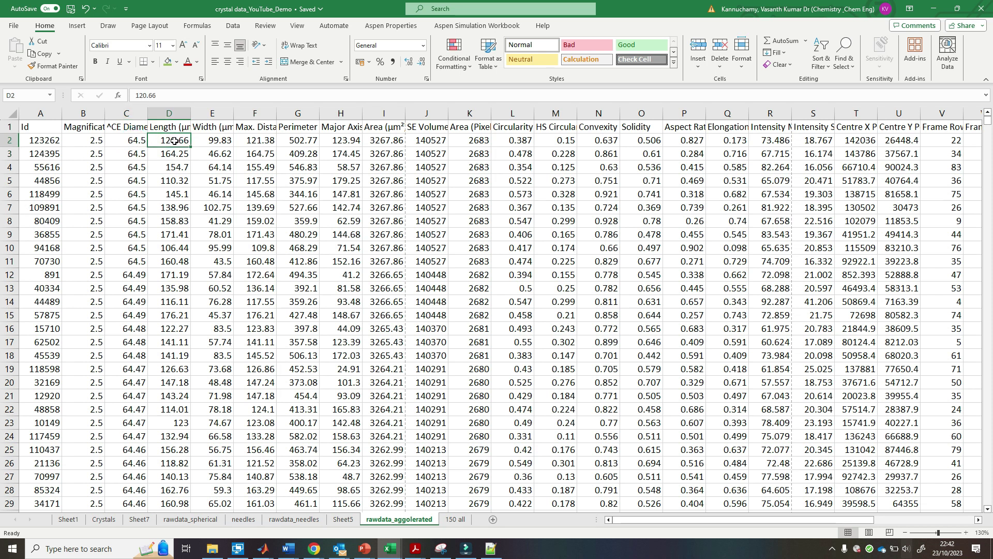
{"action": "left_click", "coordinate": [218, 141]}
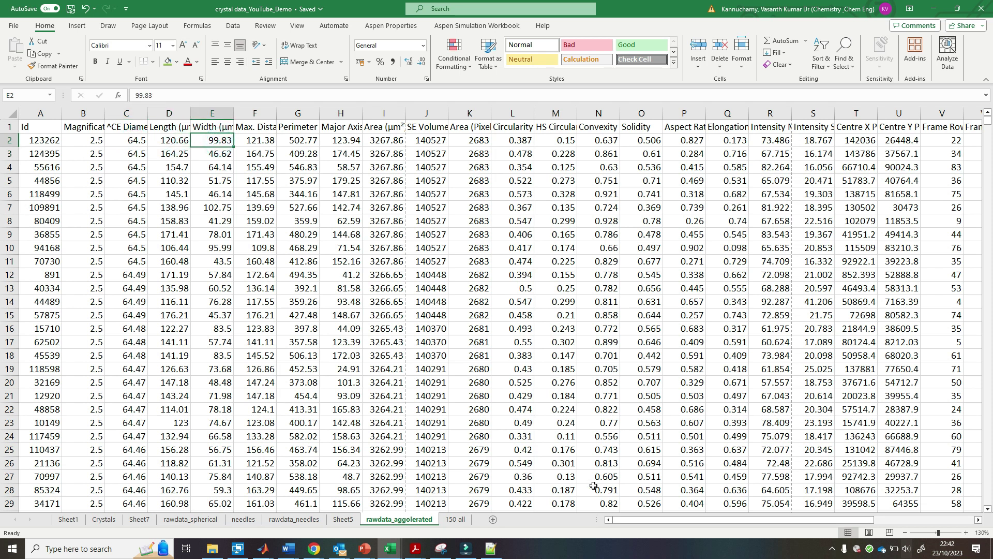
- Highlight the first six agglomerate records from CE Diameter to Solidity, C2:O7, to inspect the descriptors together, and clear the selection
{"action": "left_click_drag", "start_coordinate": [703, 520], "coordinate": [821, 520]}
{"action": "left_click_drag", "start_coordinate": [600, 143], "coordinate": [127, 150]}
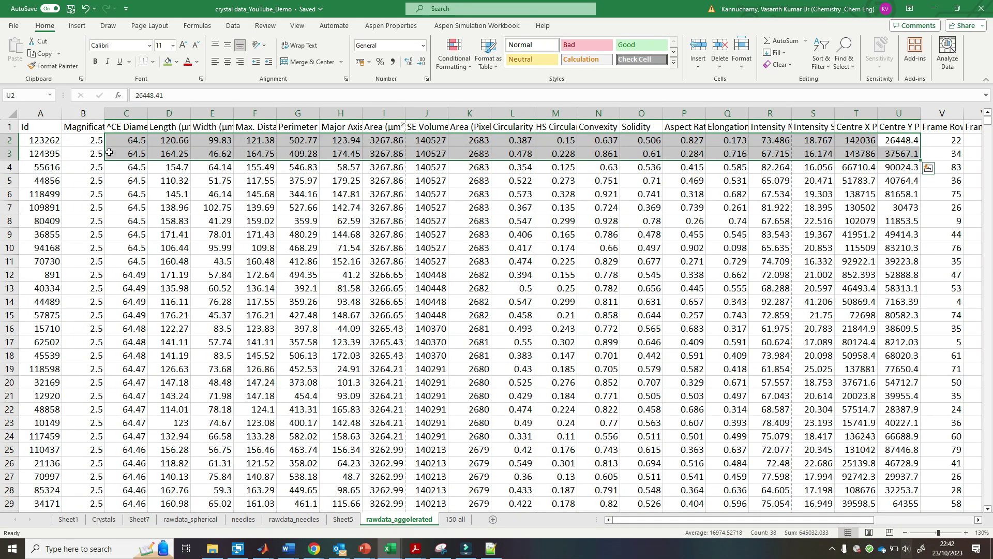
{"action": "left_click", "coordinate": [133, 141]}
{"action": "key", "text": "shift+Down"}
{"action": "key", "text": "shift+Down"}
{"action": "key", "text": "shift+Down"}
{"action": "key", "text": "shift+Down"}
{"action": "key", "text": "shift+Down"}
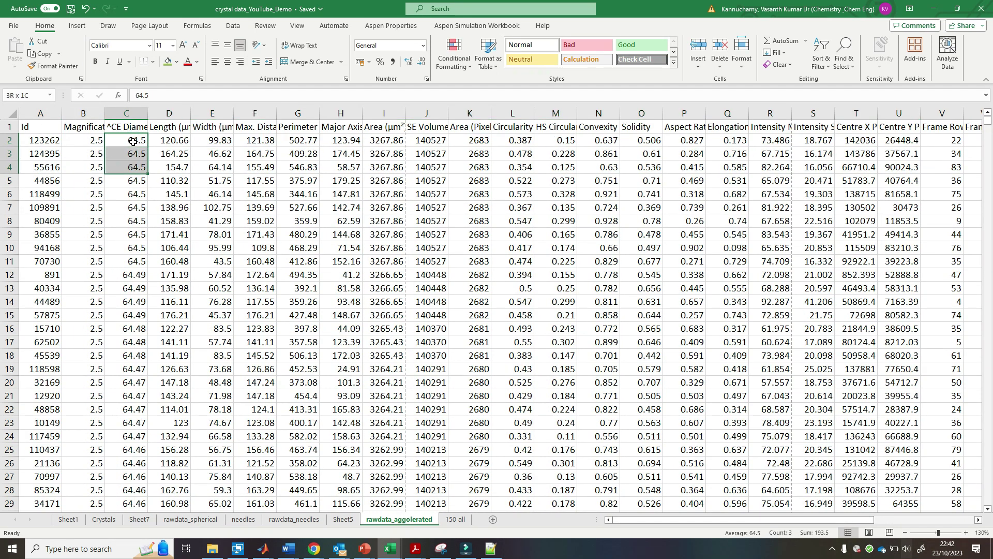
{"action": "key", "text": "shift+Right"}
{"action": "key", "text": "shift+Right"}
{"action": "key", "text": "shift+Right"}
{"action": "key", "text": "shift+Right"}
{"action": "key", "text": "shift+Right"}
{"action": "key", "text": "shift+Right"}
{"action": "key", "text": "shift+Right"}
{"action": "key", "text": "shift+Right"}
{"action": "key", "text": "shift+Right"}
{"action": "key", "text": "shift+Right"}
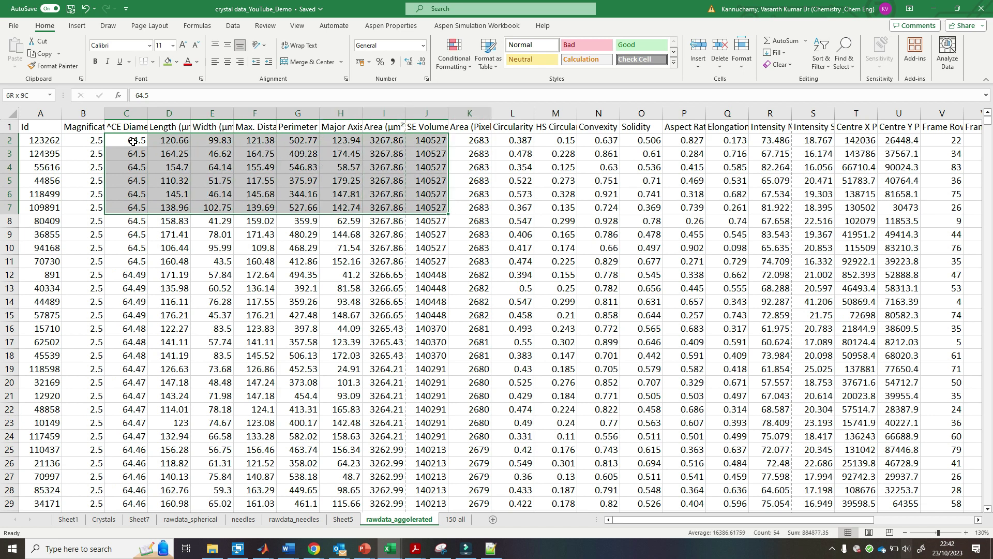
{"action": "key", "text": "shift+Right"}
{"action": "key", "text": "shift+Right"}
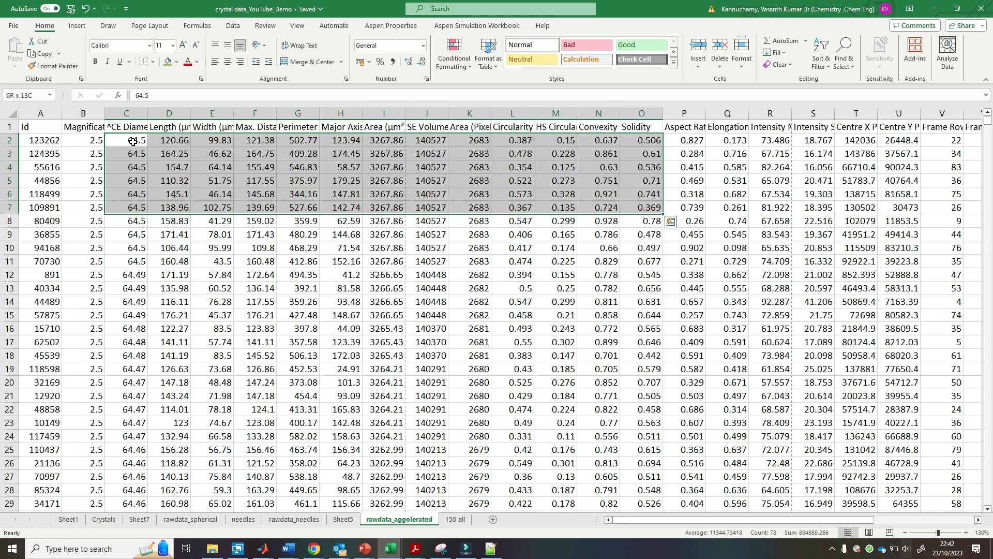
{"action": "left_click", "coordinate": [218, 243]}
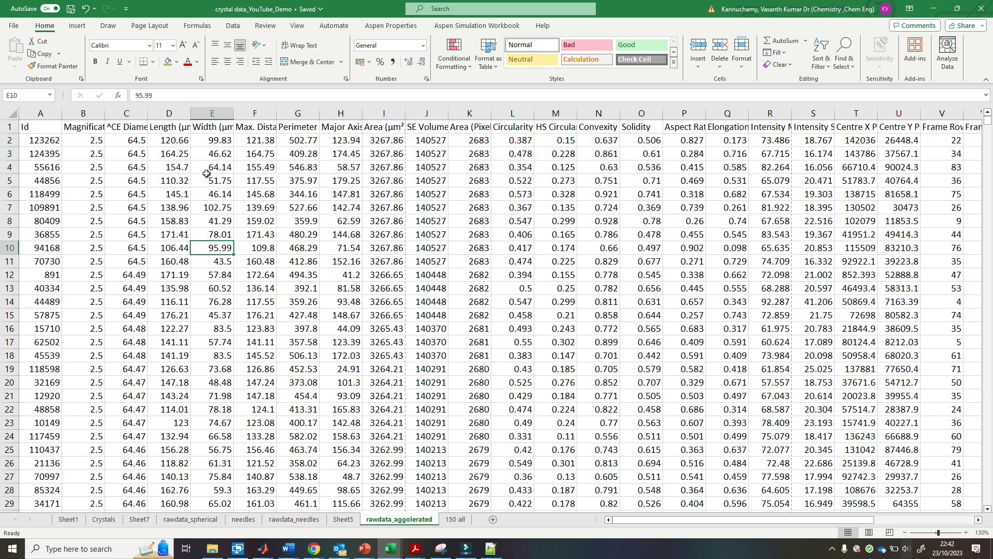
{"action": "left_click", "coordinate": [203, 284]}
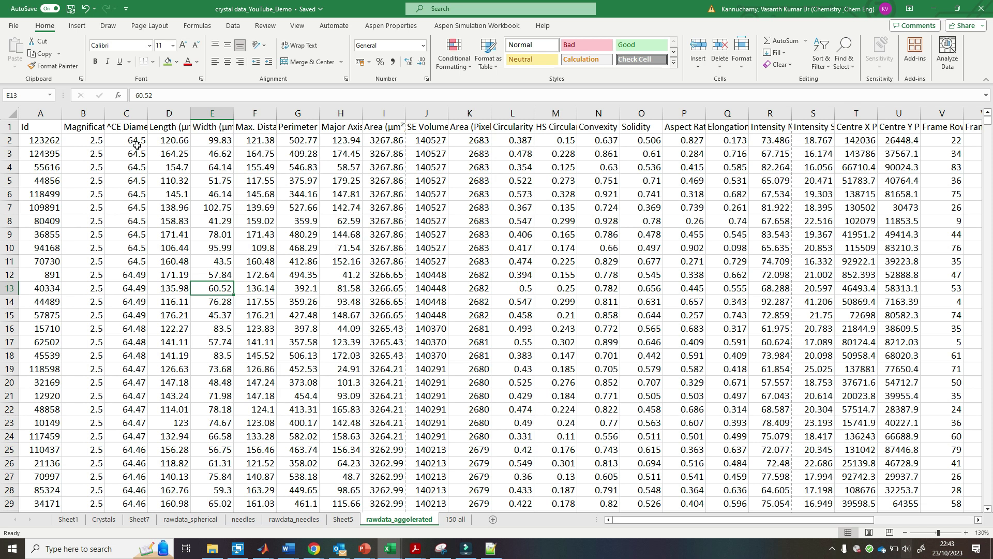
- Highlight the first ten agglomerate records in C2:S11 to inspect their size, shape and intensity values, and clear the selection
{"action": "key", "text": "ctrl+s"}
{"action": "left_click_drag", "start_coordinate": [137, 146], "coordinate": [811, 256]}
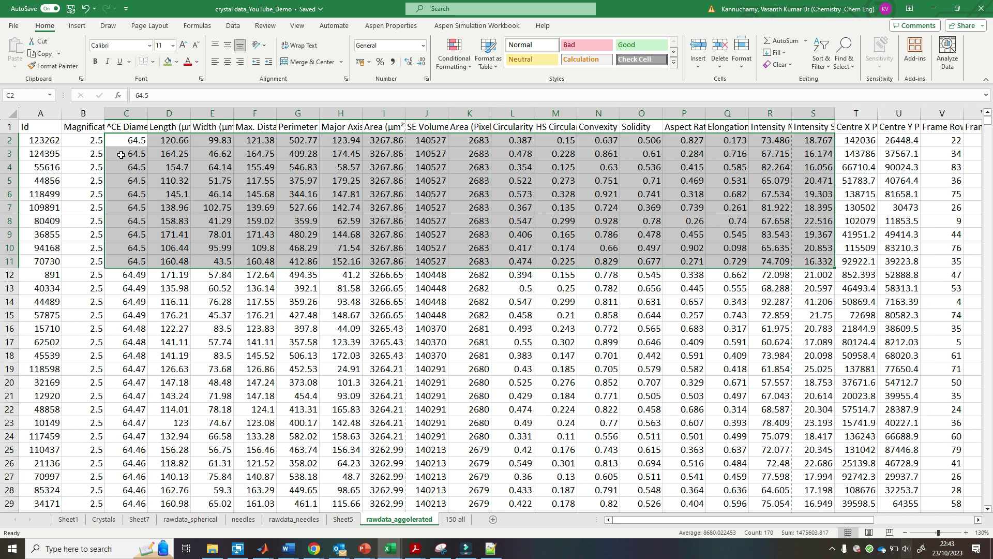
{"action": "left_click", "coordinate": [125, 381]}
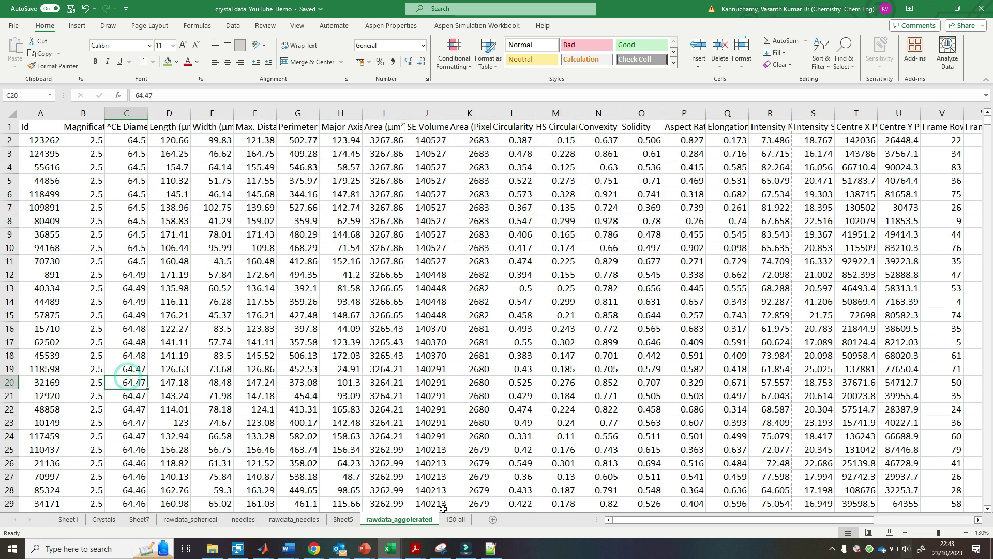
{"action": "left_click", "coordinate": [63, 245]}
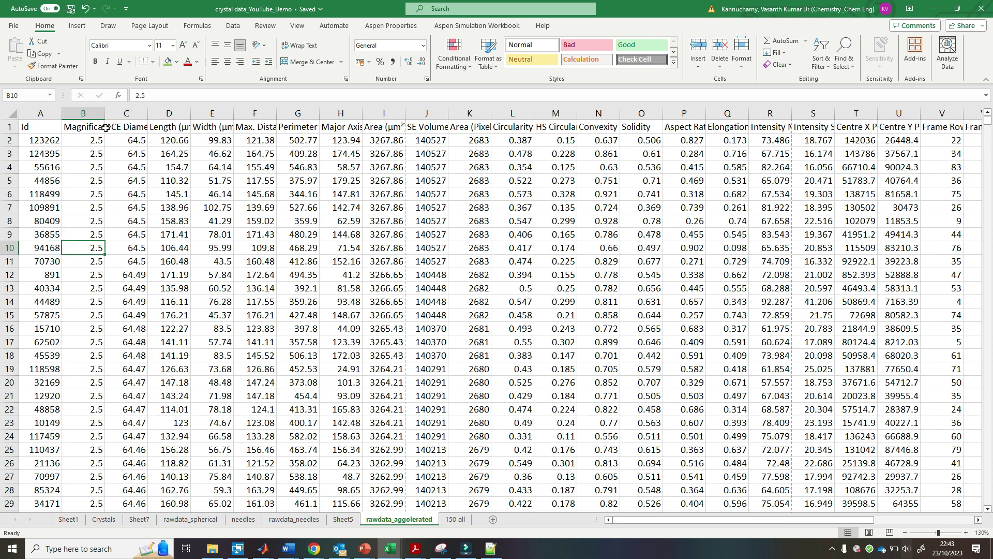
- Examine the agglomerate descriptors CE Diameter, Length, Width, Max. Distance and Perimeter one by one
{"action": "left_click", "coordinate": [138, 141]}
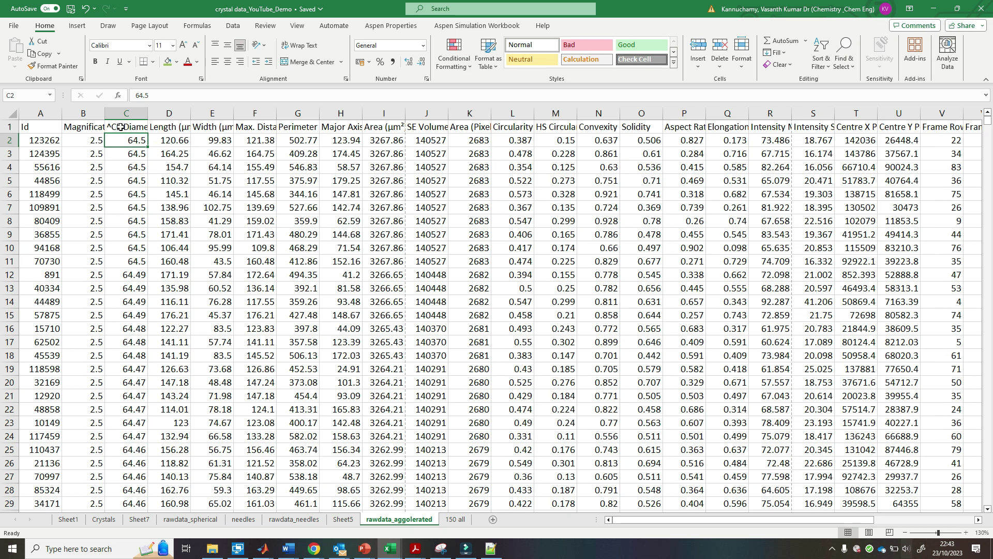
{"action": "left_click", "coordinate": [120, 127]}
{"action": "left_click", "coordinate": [167, 128]}
{"action": "left_click", "coordinate": [212, 128]}
{"action": "left_click", "coordinate": [262, 129]}
{"action": "left_click", "coordinate": [297, 121]}
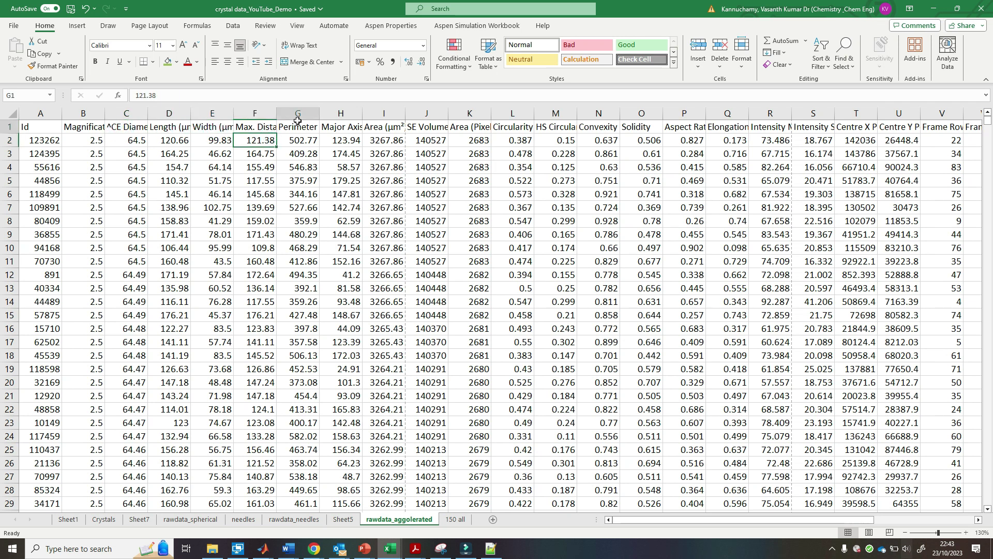
- Highlight the descriptor headings from CE Diameter to Elongation in C1:Q1, and inspect the first record's Length and Max. Distance
{"action": "left_click_drag", "start_coordinate": [124, 129], "coordinate": [719, 124]}
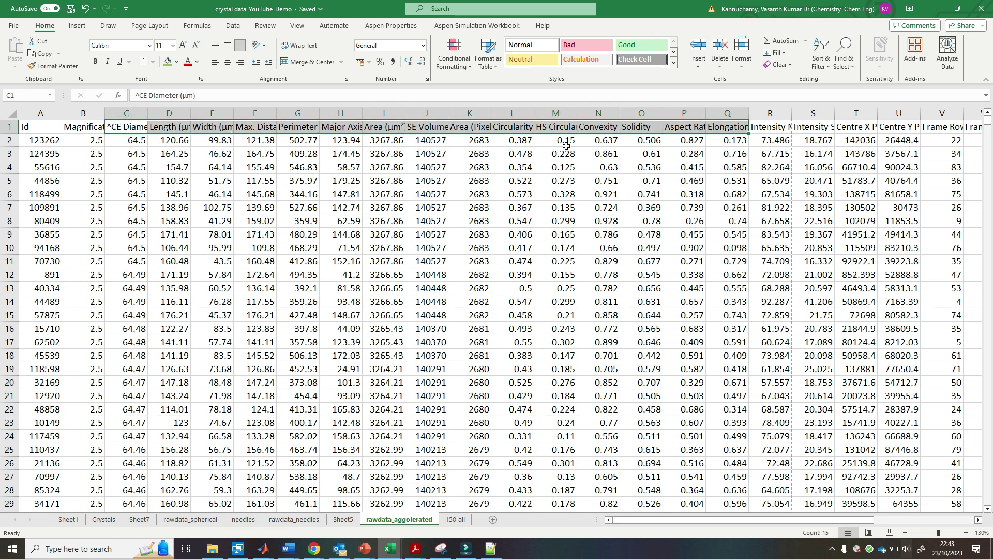
{"action": "left_click", "coordinate": [136, 142]}
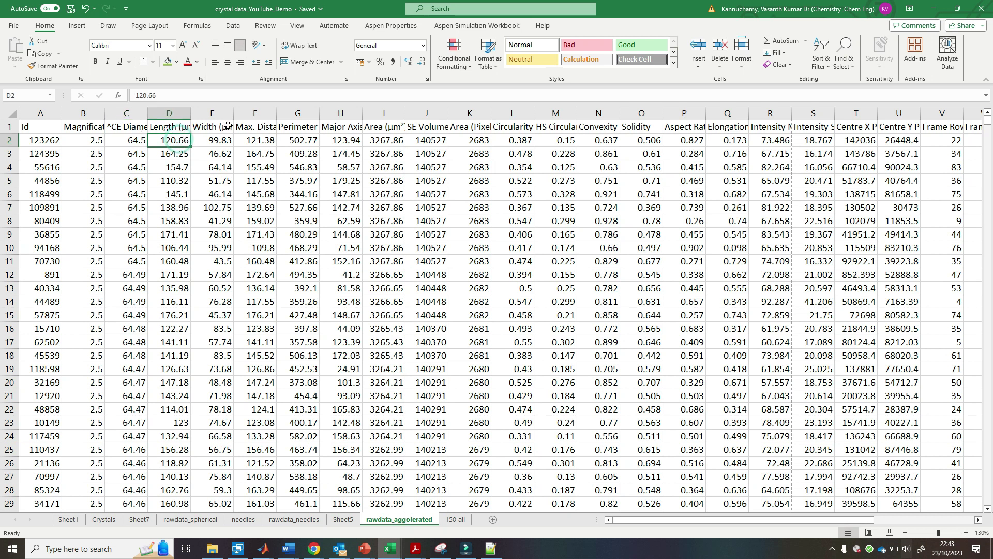
{"action": "left_click", "coordinate": [227, 125]}
{"action": "left_click", "coordinate": [256, 130]}
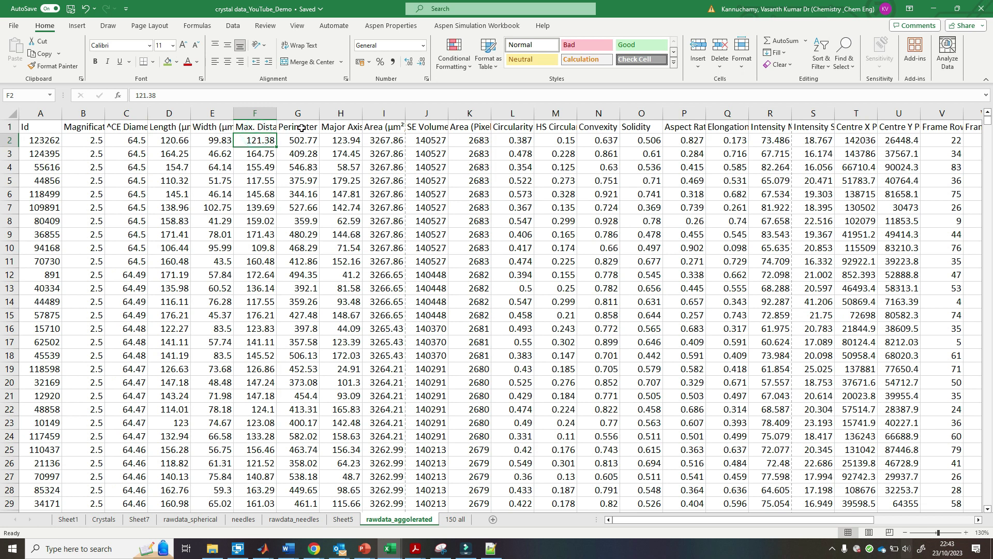
- Highlight the first agglomerate record from CE Diameter to Aspect Ratio, C2:P2, and inspect the Perimeter and CE Diameter headings
{"action": "left_click", "coordinate": [302, 128]}
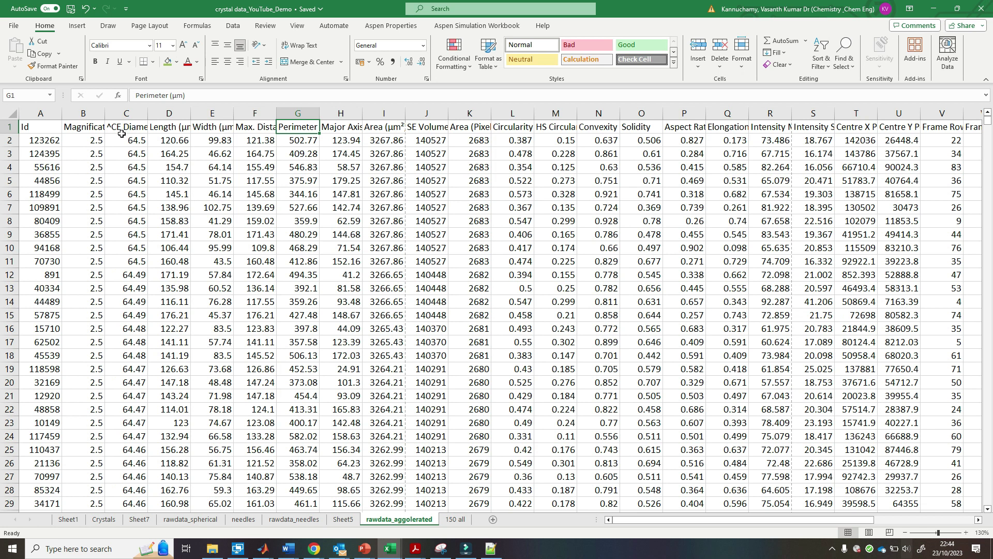
{"action": "left_click_drag", "start_coordinate": [125, 141], "coordinate": [703, 140]}
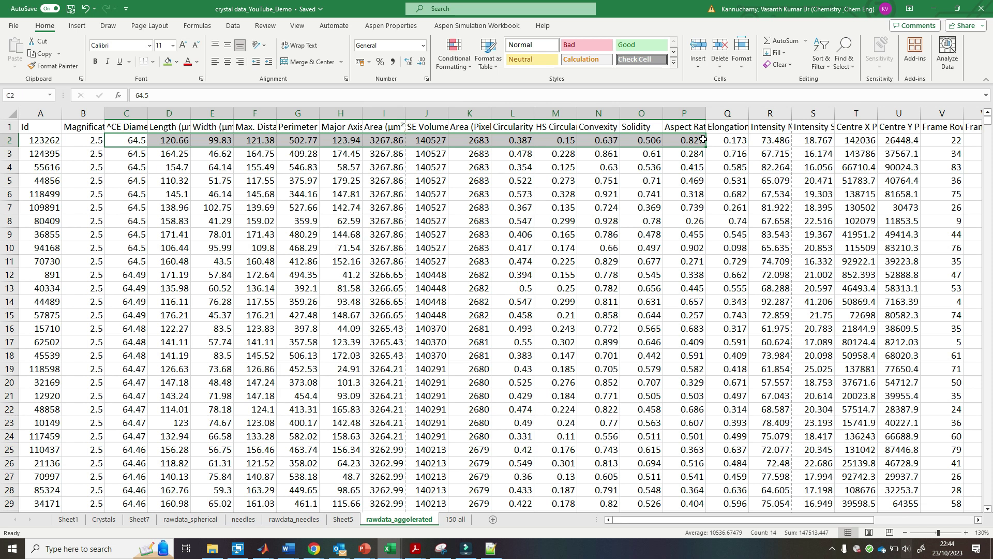
{"action": "left_click", "coordinate": [129, 127]}
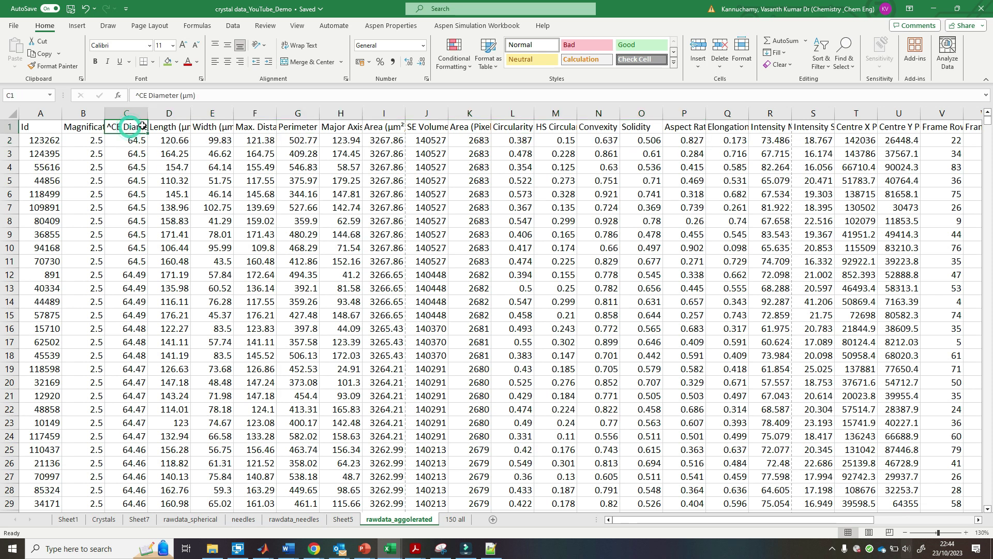
{"action": "left_click", "coordinate": [297, 128]}
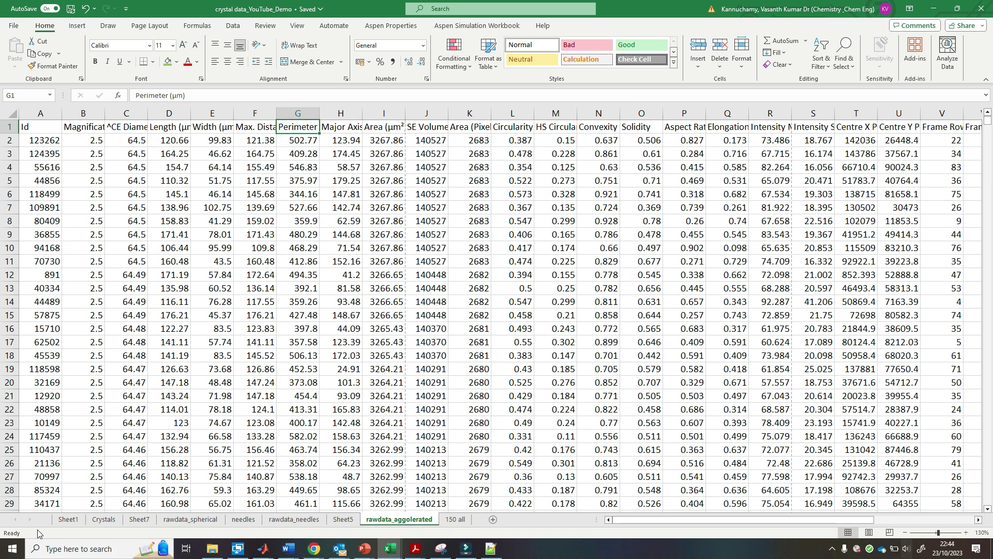
- Open the 150 all sheet and inspect the descriptor headings from CE Diameter to Width
{"action": "left_click", "coordinate": [450, 519]}
{"action": "left_click", "coordinate": [169, 222]}
{"action": "left_click", "coordinate": [44, 142]}
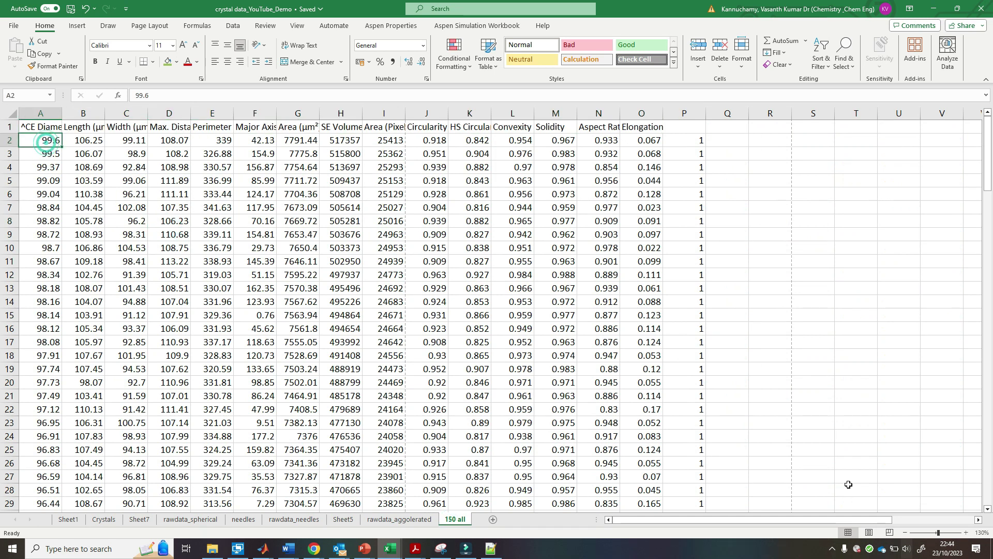
{"action": "left_click", "coordinate": [44, 126]}
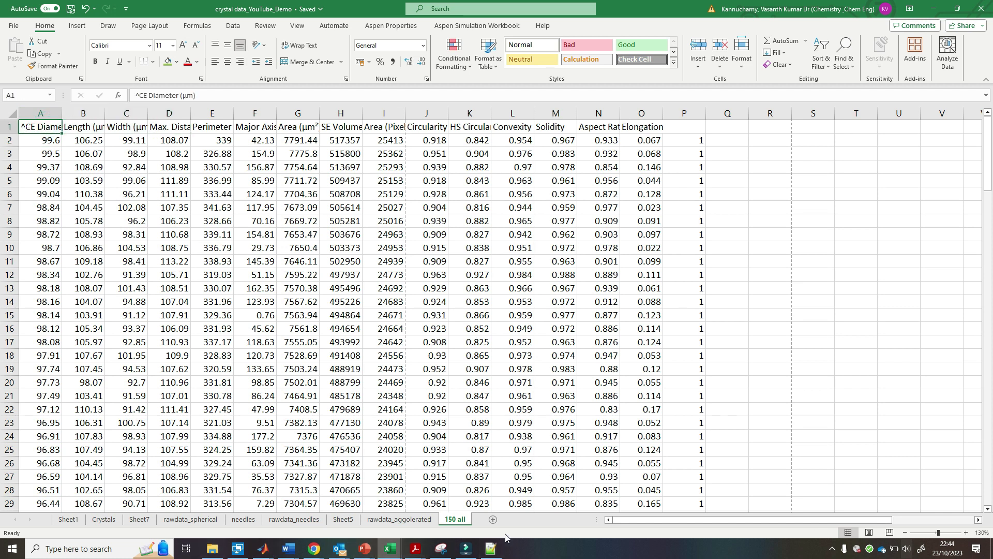
{"action": "left_click", "coordinate": [79, 127]}
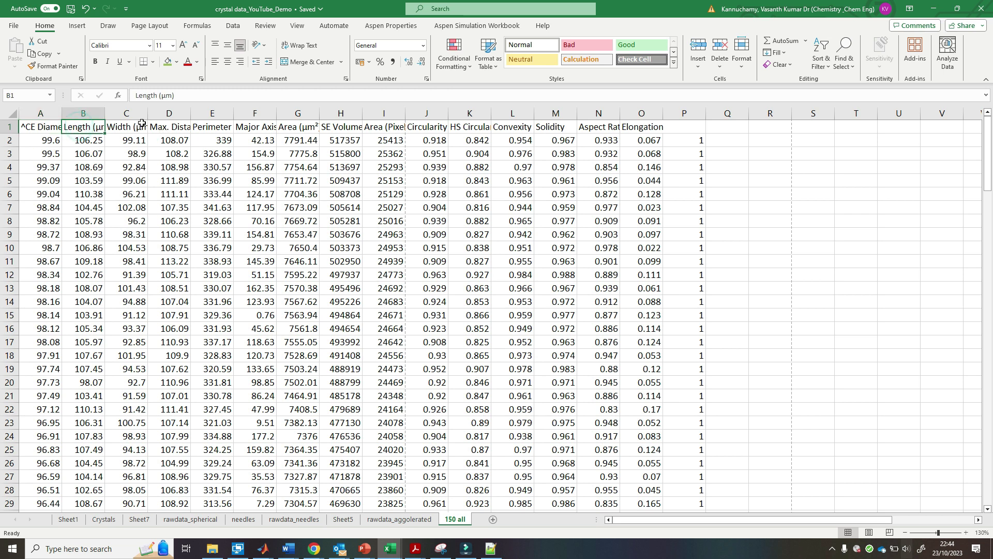
{"action": "left_click", "coordinate": [145, 125]}
- Make the heading cells C1:P1, from Width onwards, bold in the 150 all sheet
{"action": "scroll", "coordinate": [186, 121], "scroll_direction": "up", "scroll_amount": 2, "text": "ctrl"}
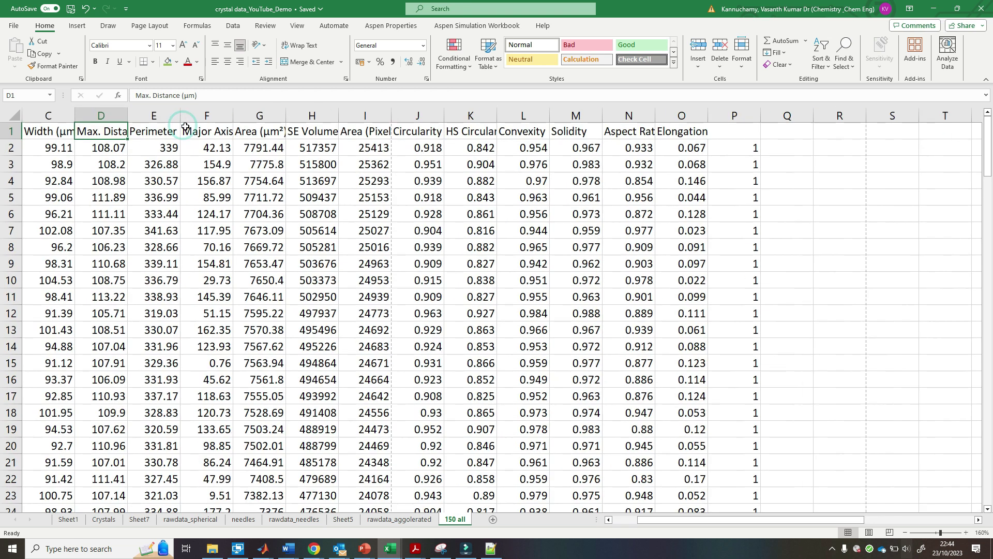
{"action": "left_click_drag", "start_coordinate": [56, 132], "coordinate": [739, 127]}
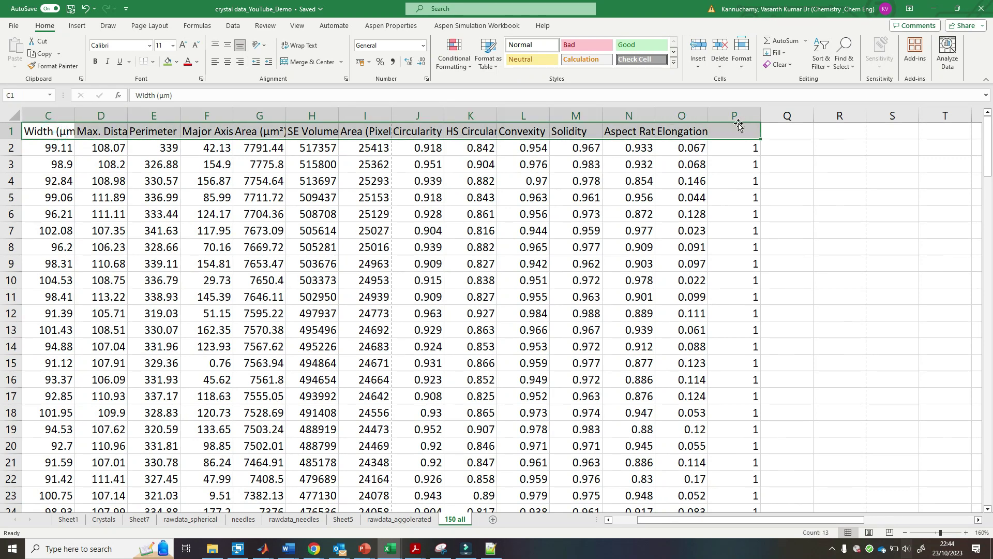
{"action": "key", "text": "ctrl+b"}
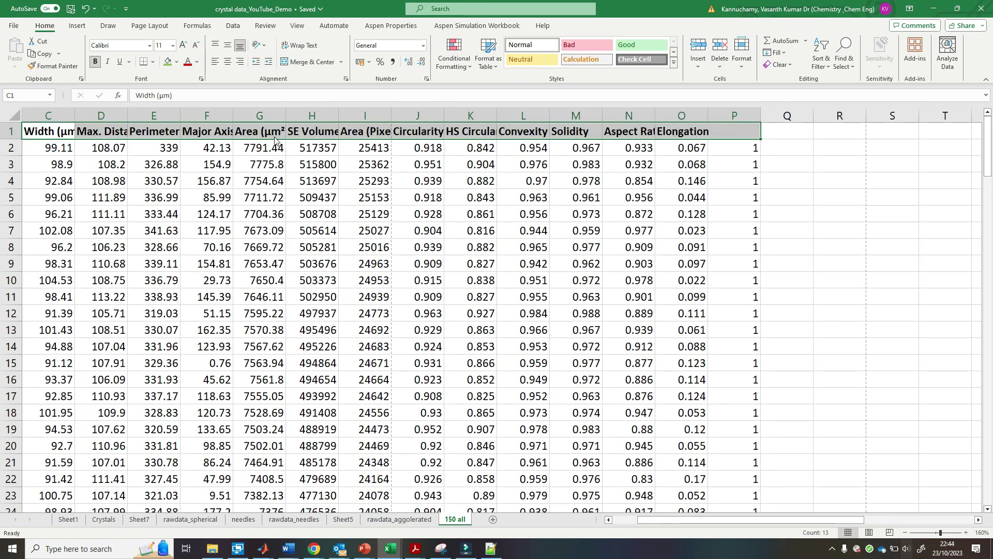
- Examine the headings from Area (µm²) to Elongation one by one in the combined data
{"action": "left_click", "coordinate": [274, 134]}
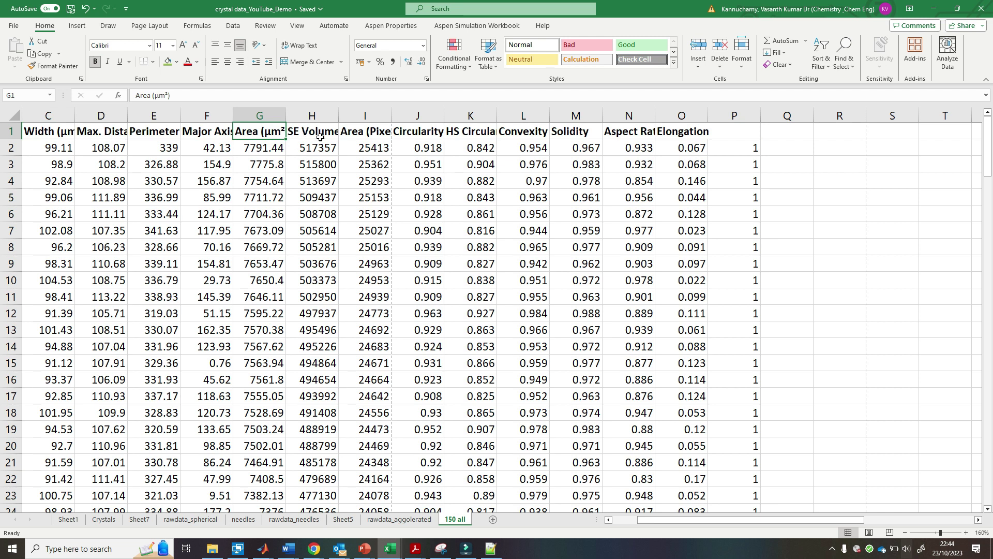
{"action": "left_click", "coordinate": [374, 132]}
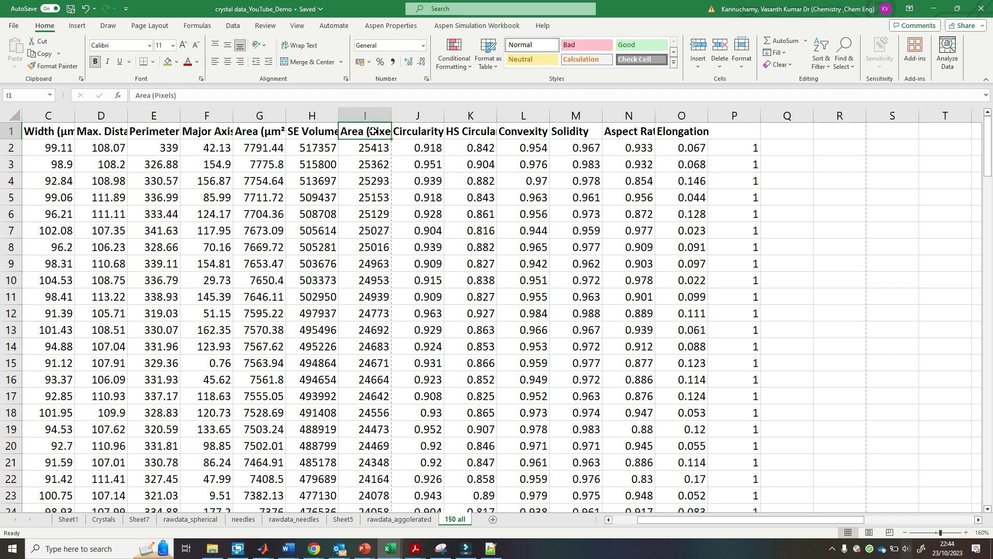
{"action": "left_click", "coordinate": [425, 132]}
{"action": "left_click", "coordinate": [466, 131]}
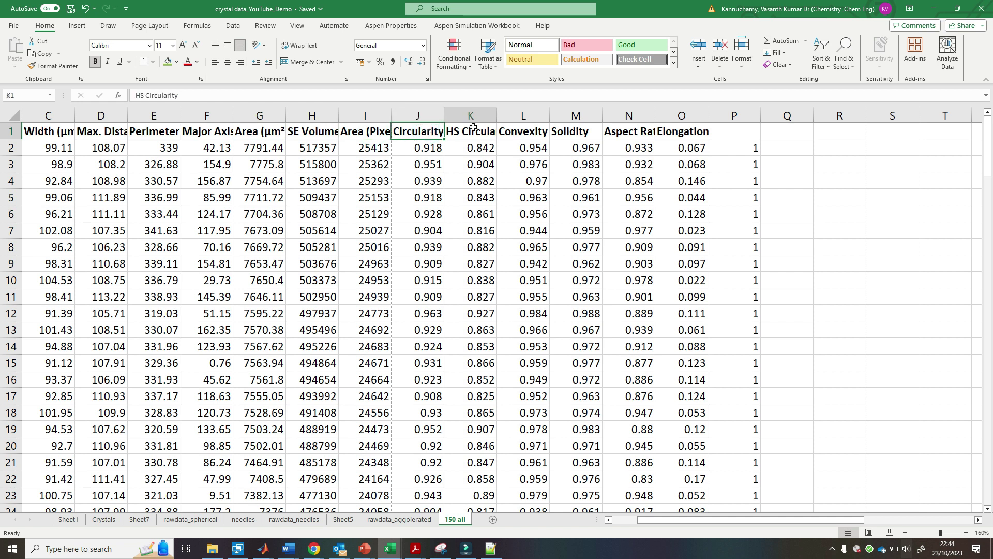
{"action": "left_click", "coordinate": [523, 130]}
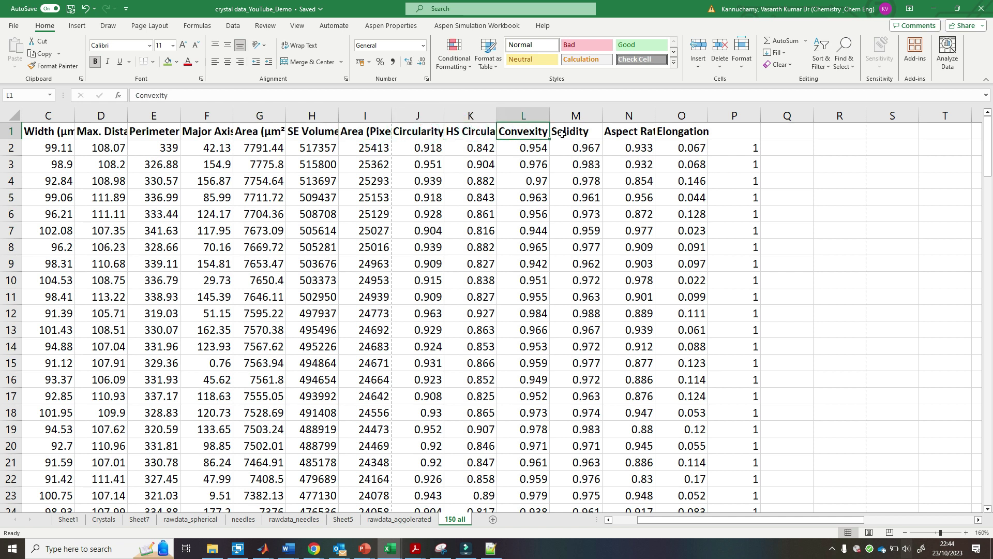
{"action": "left_click", "coordinate": [590, 133]}
{"action": "left_click", "coordinate": [631, 129]}
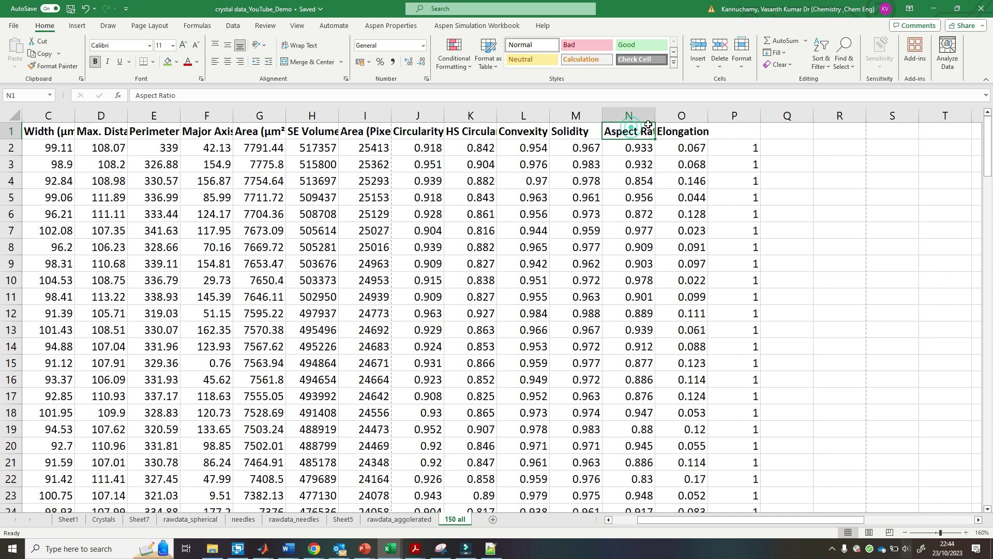
{"action": "left_click", "coordinate": [690, 126]}
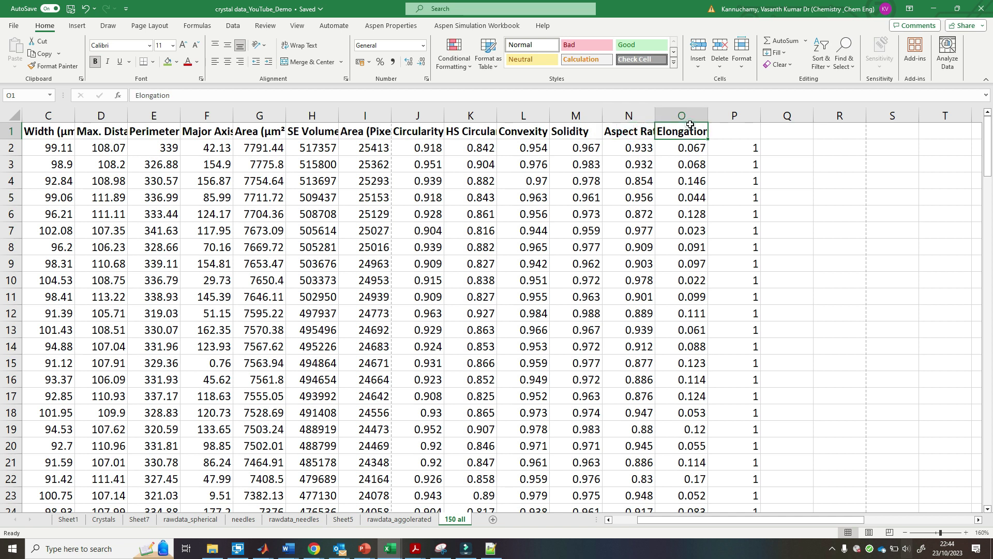
- Enter the heading "Crystal category" in P1, above the unnamed category column after Elongation
{"action": "left_click", "coordinate": [739, 129]}
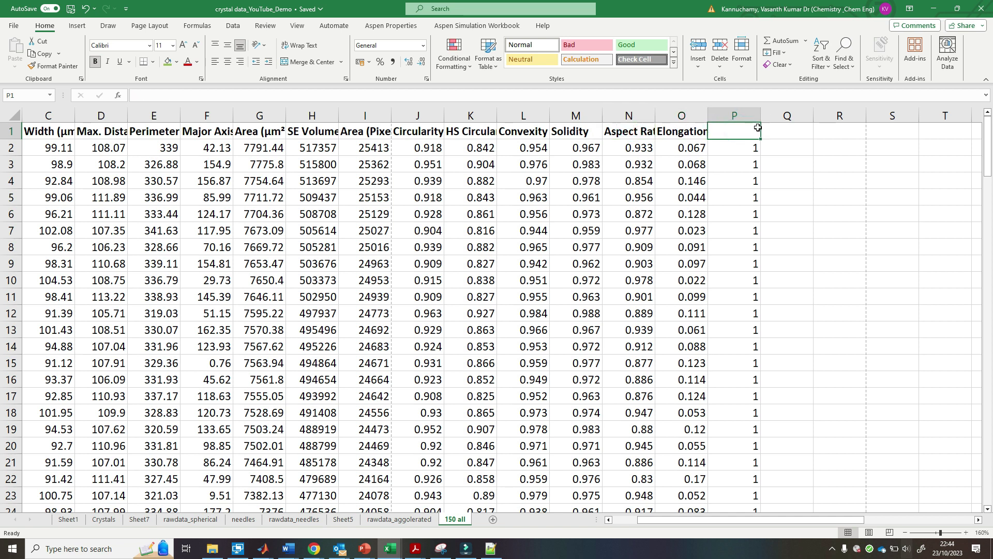
{"action": "type", "text": "Cry"}
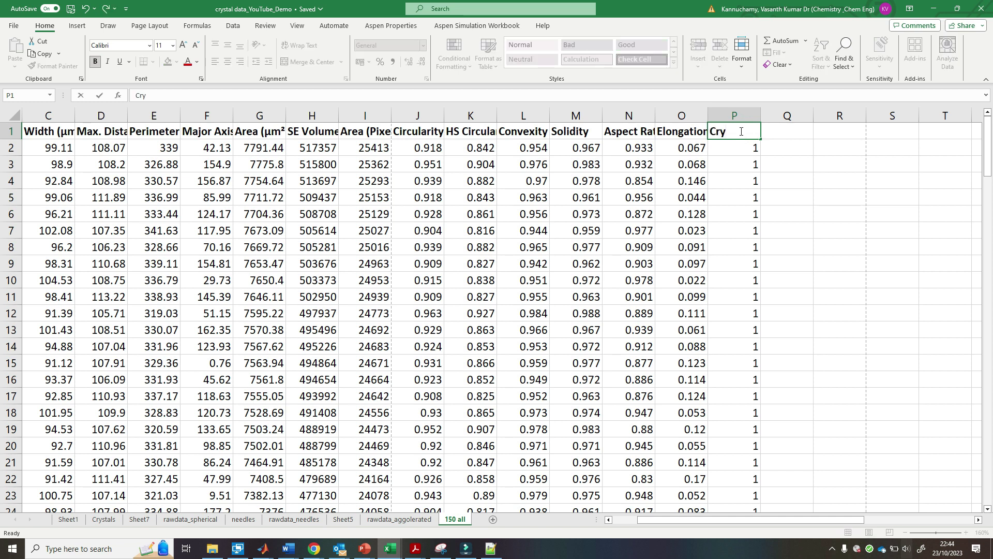
{"action": "type", "text": "stal category"}
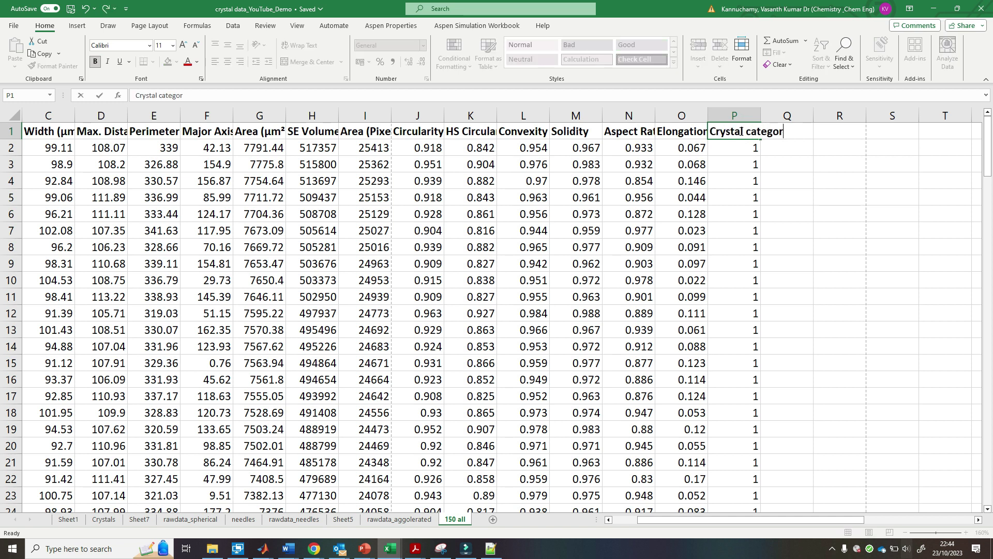
{"action": "key", "text": "Return"}
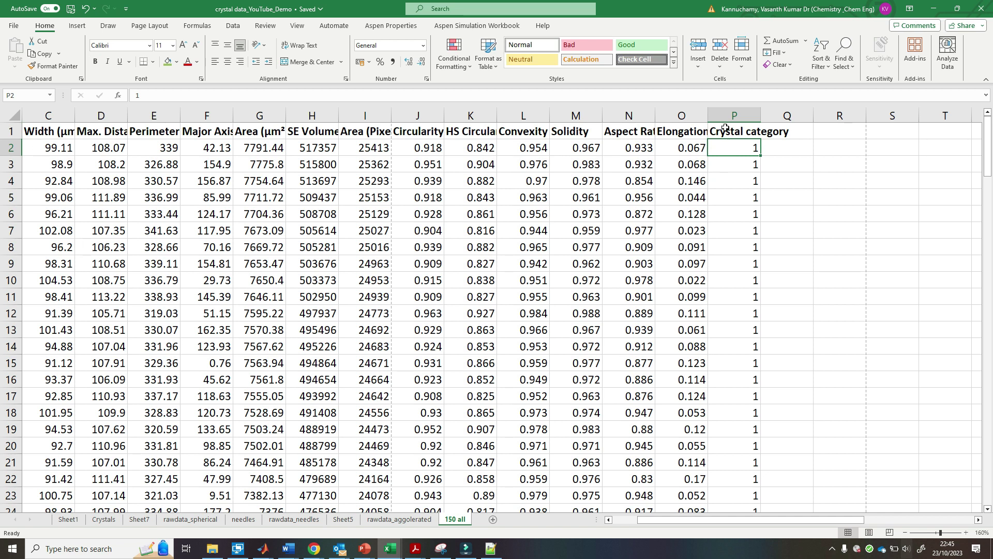
- Insert an empty column before CE Diameter and give it the heading "Sample number"
{"action": "left_click", "coordinate": [65, 150]}
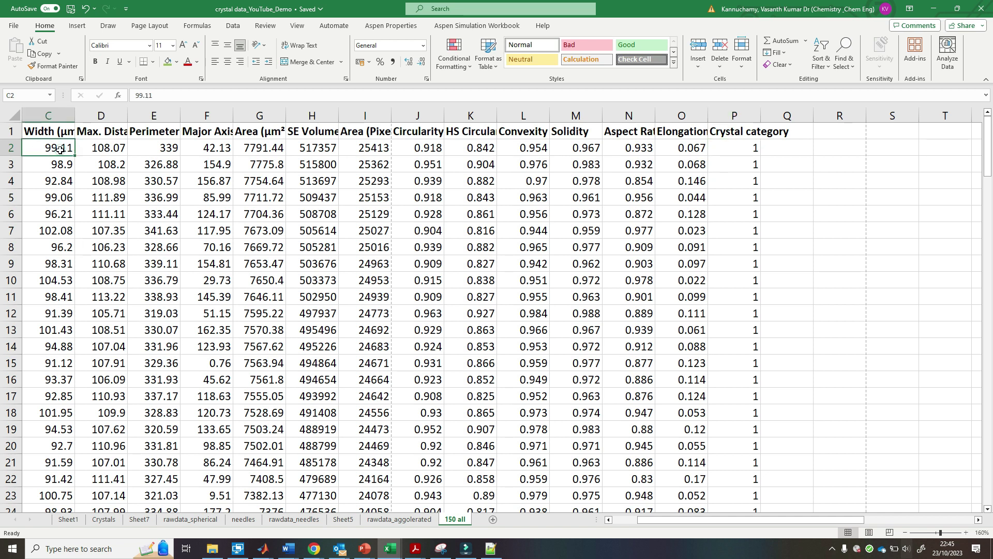
{"action": "left_click", "coordinate": [637, 524]}
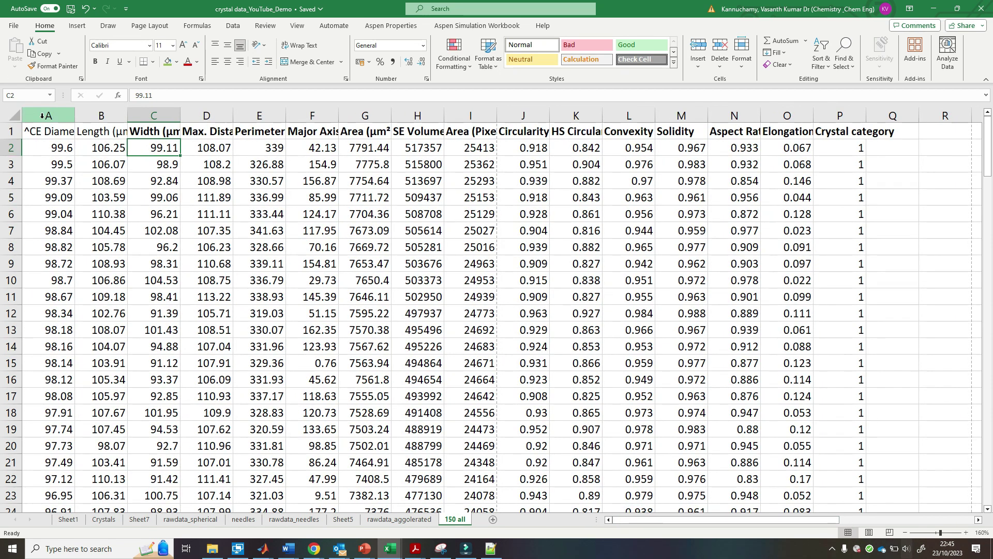
{"action": "left_click", "coordinate": [42, 115]}
{"action": "right_click", "coordinate": [43, 115]}
{"action": "left_click", "coordinate": [63, 226]}
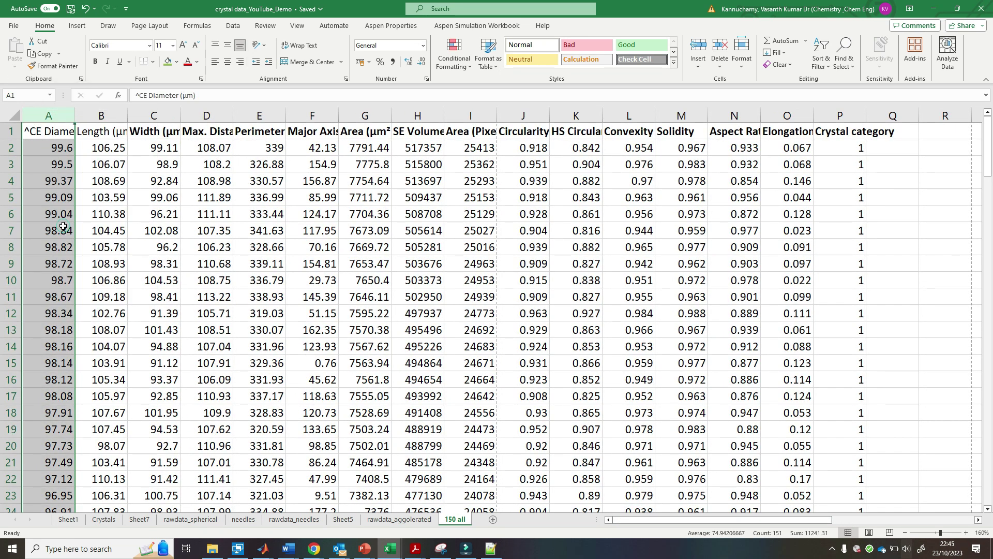
{"action": "left_click", "coordinate": [49, 129]}
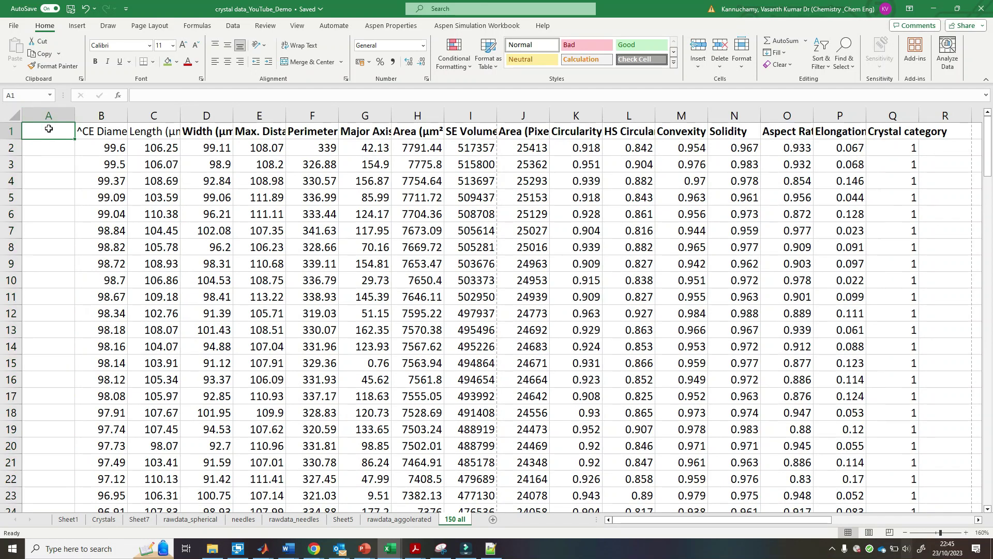
{"action": "type", "text": "Sample number"}
{"action": "key", "text": "Return"}
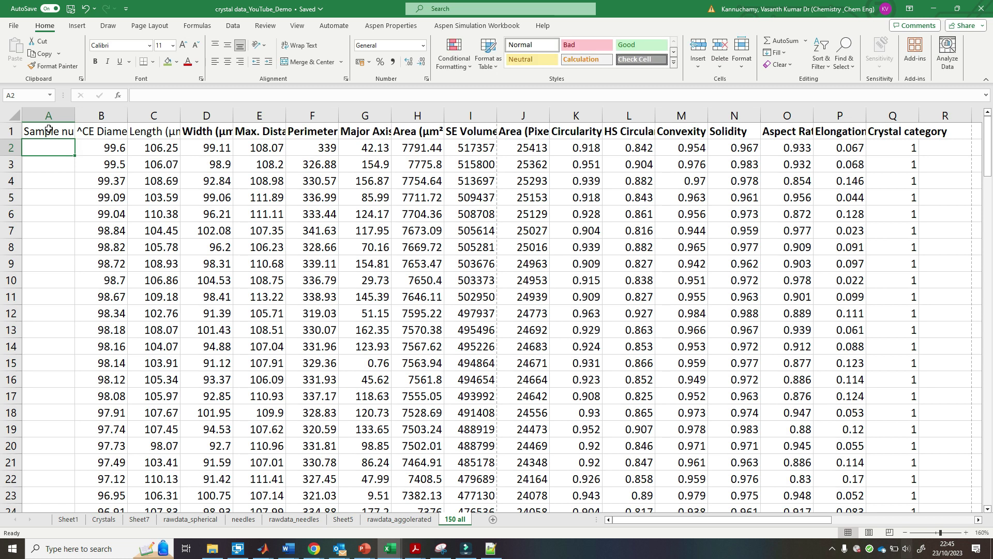
- Fill the Sample number heading cell A1 with green
{"action": "left_click", "coordinate": [49, 129]}
{"action": "left_click", "coordinate": [175, 61]}
{"action": "left_click", "coordinate": [169, 61]}
- Number the samples from 1 to 150 in A2:A151 by extending the series 1, 2, 3 down the column
{"action": "left_click", "coordinate": [46, 155]}
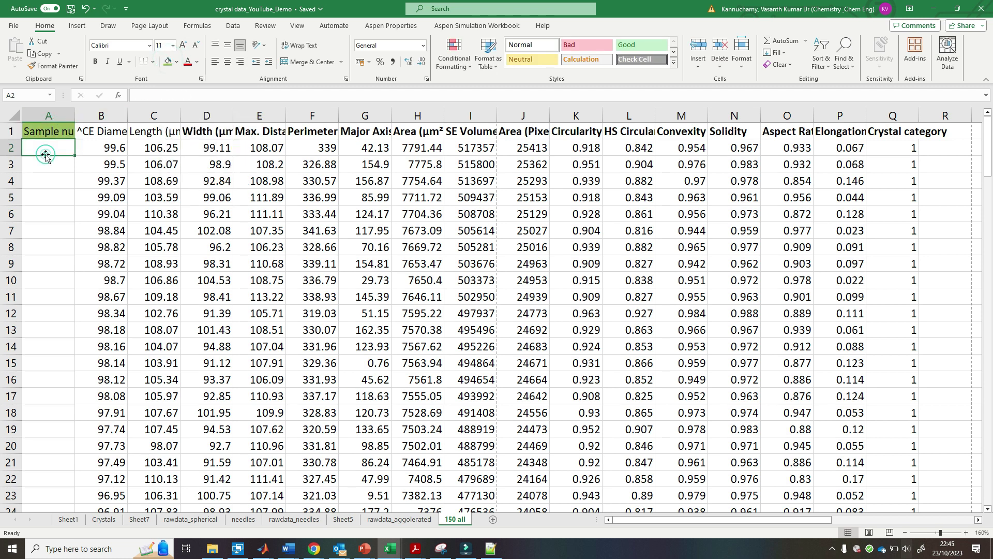
{"action": "type", "text": "1"}
{"action": "key", "text": "Return"}
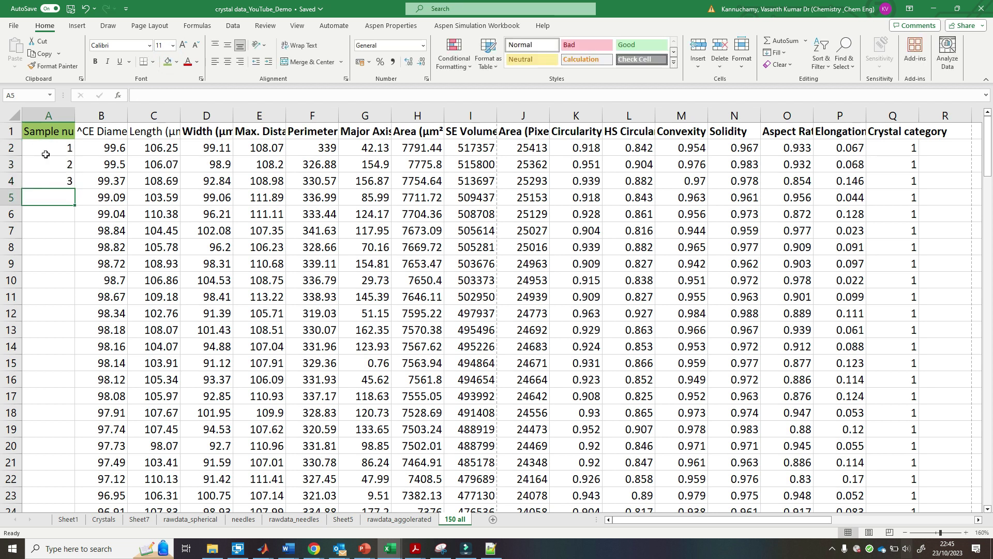
{"action": "left_click_drag", "start_coordinate": [46, 151], "coordinate": [72, 190]}
{"action": "double_click", "coordinate": [75, 189]}
{"action": "left_click", "coordinate": [67, 181]}
{"action": "key", "text": "ctrl+Down"}
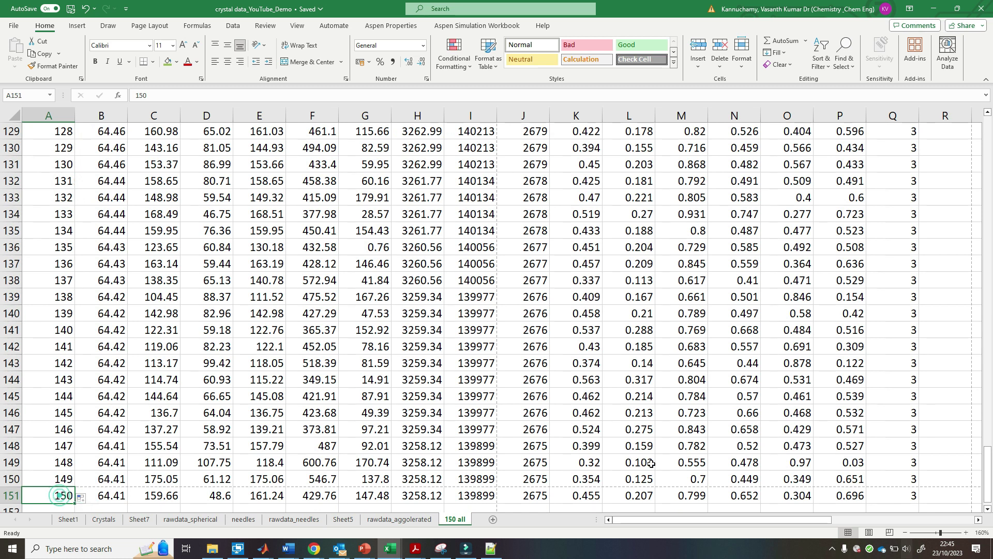
- Fill the entire Crystal category column Q with green
{"action": "left_click_drag", "start_coordinate": [793, 521], "coordinate": [792, 297]}
{"action": "left_click", "coordinate": [797, 115]}
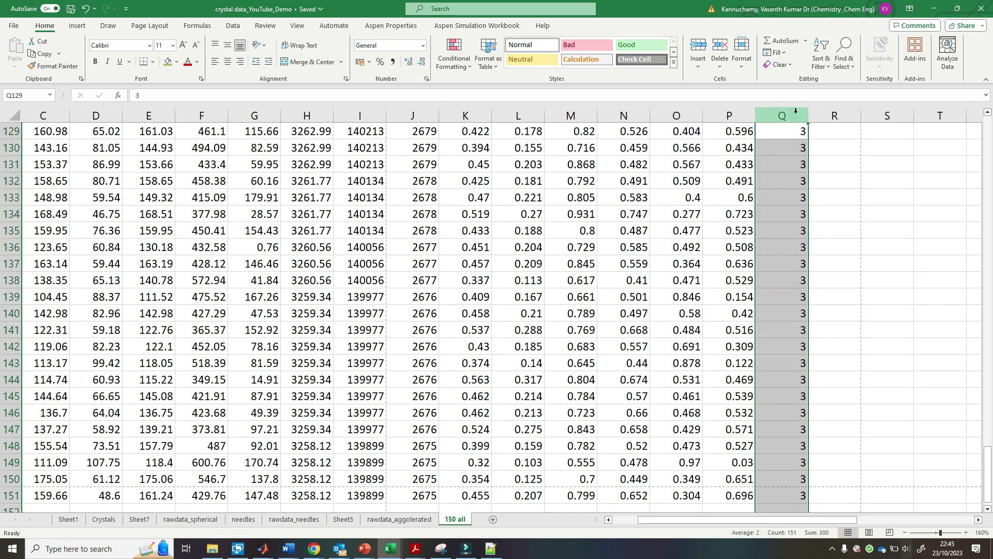
{"action": "left_click", "coordinate": [167, 63]}
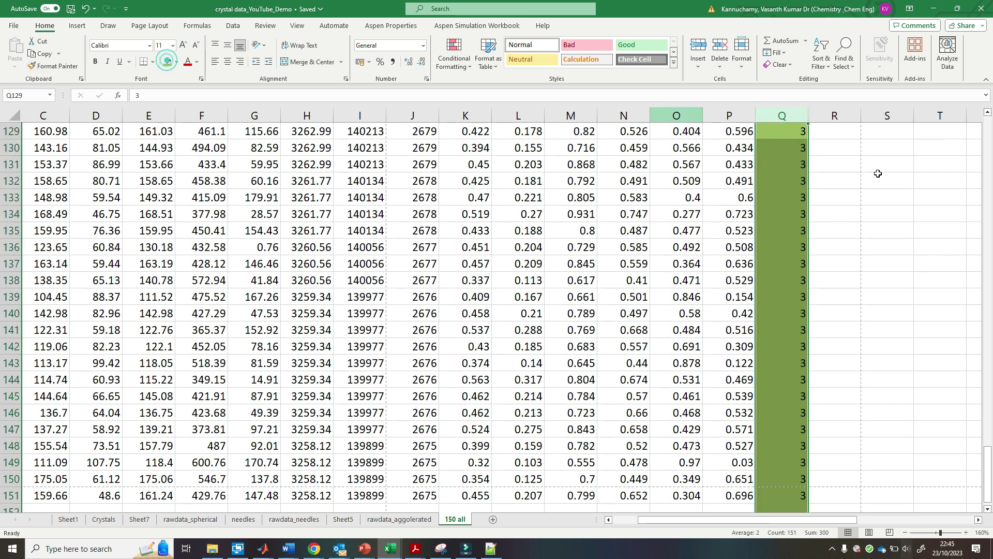
- Examine the Crystal category values down column Q and highlight row 51, the last record of category 1
{"action": "left_click", "coordinate": [779, 325]}
{"action": "scroll", "coordinate": [779, 324], "scroll_direction": "up", "scroll_amount": 10}
{"action": "scroll", "coordinate": [780, 325], "scroll_direction": "up", "scroll_amount": 20}
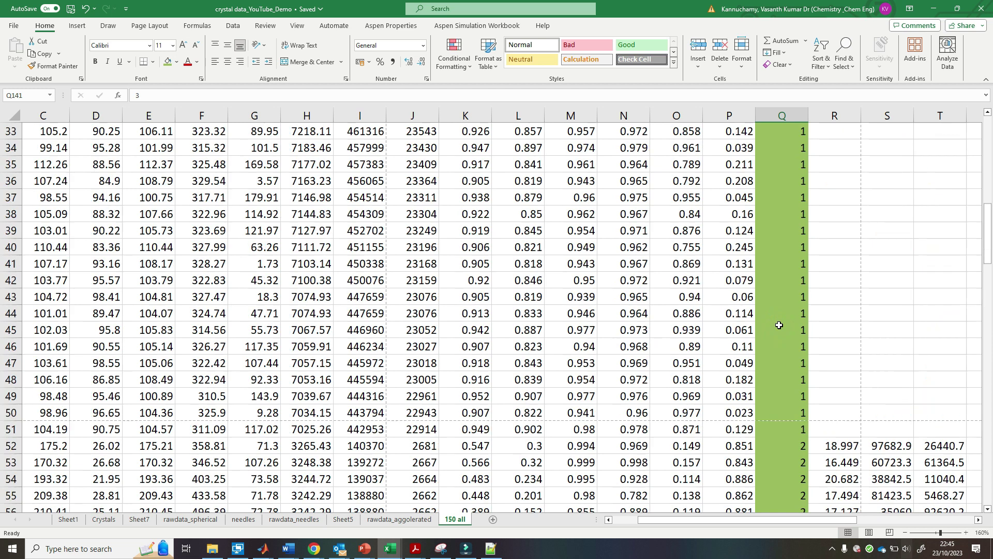
{"action": "scroll", "coordinate": [791, 239], "scroll_direction": "down", "scroll_amount": 11}
{"action": "scroll", "coordinate": [791, 240], "scroll_direction": "up", "scroll_amount": 2}
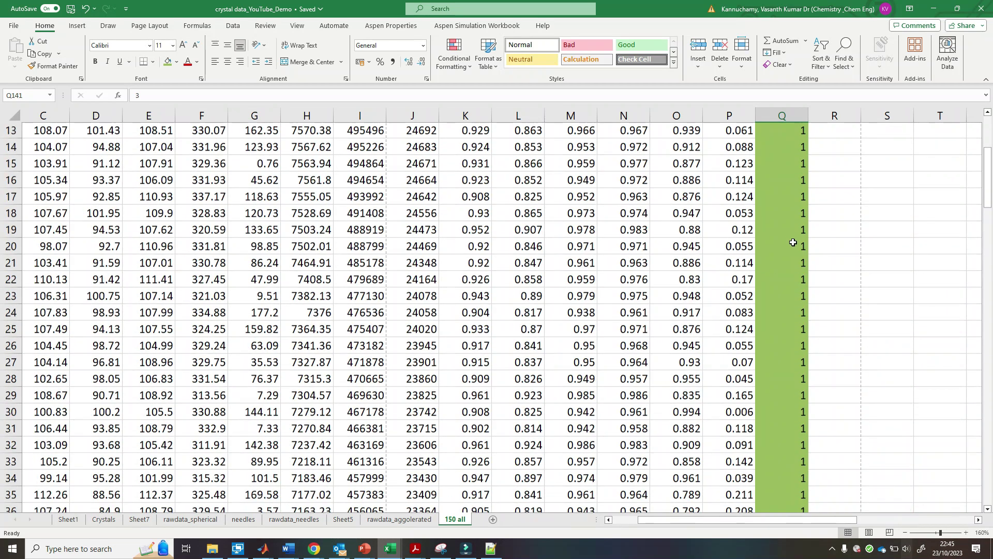
{"action": "scroll", "coordinate": [791, 239], "scroll_direction": "down", "scroll_amount": 1}
{"action": "left_click", "coordinate": [796, 426]}
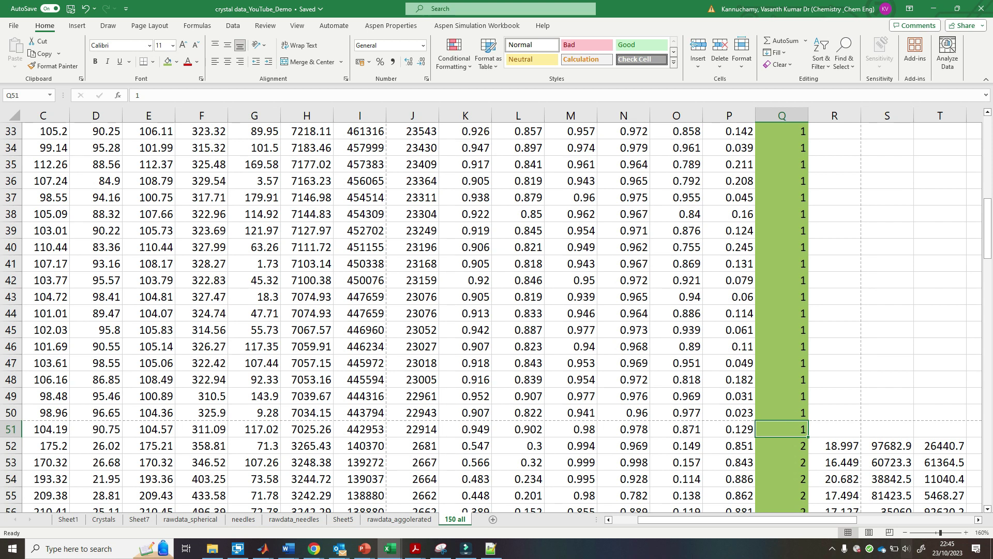
{"action": "left_click", "coordinate": [10, 429]}
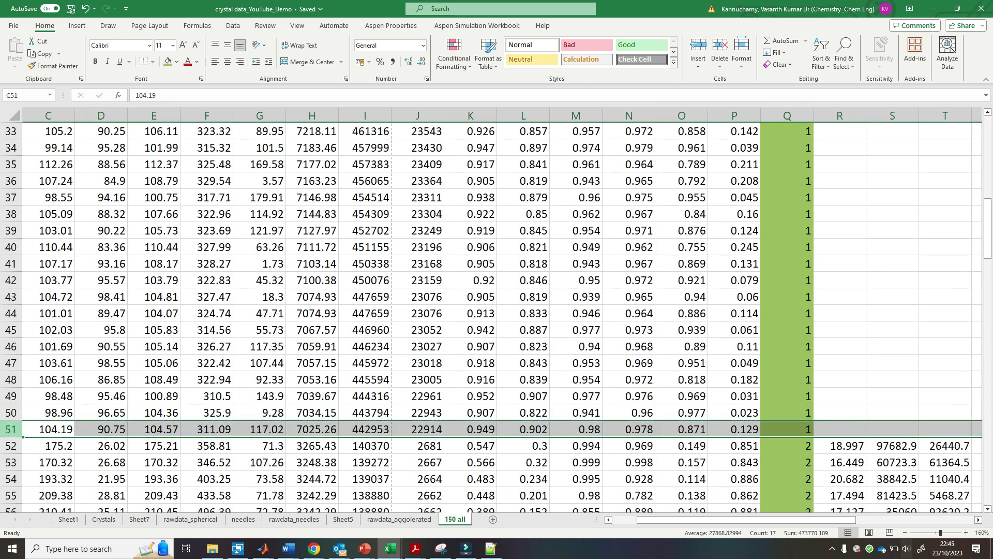
{"action": "key", "text": "ctrl+c"}
- Insert an empty column immediately after the Crystal category column Q
{"action": "left_click", "coordinate": [838, 115]}
{"action": "right_click", "coordinate": [836, 116]}
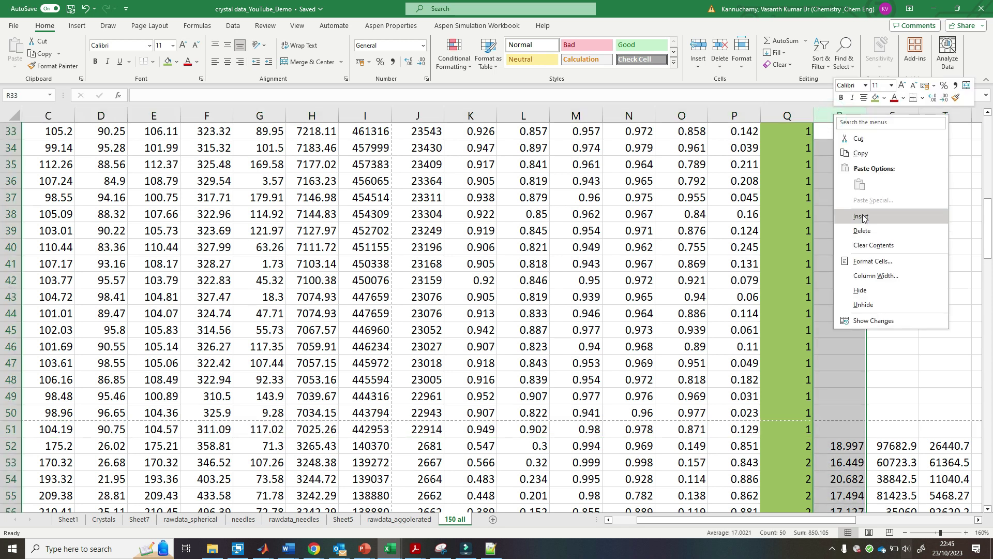
{"action": "left_click", "coordinate": [862, 217]}
- Examine the category 2 records down column Q and highlight rows 101 and 102, where category 3 begins
{"action": "scroll", "coordinate": [804, 378], "scroll_direction": "down", "scroll_amount": 2}
{"action": "left_click", "coordinate": [803, 329]}
{"action": "left_click", "coordinate": [803, 347]}
{"action": "scroll", "coordinate": [803, 347], "scroll_direction": "down", "scroll_amount": 1}
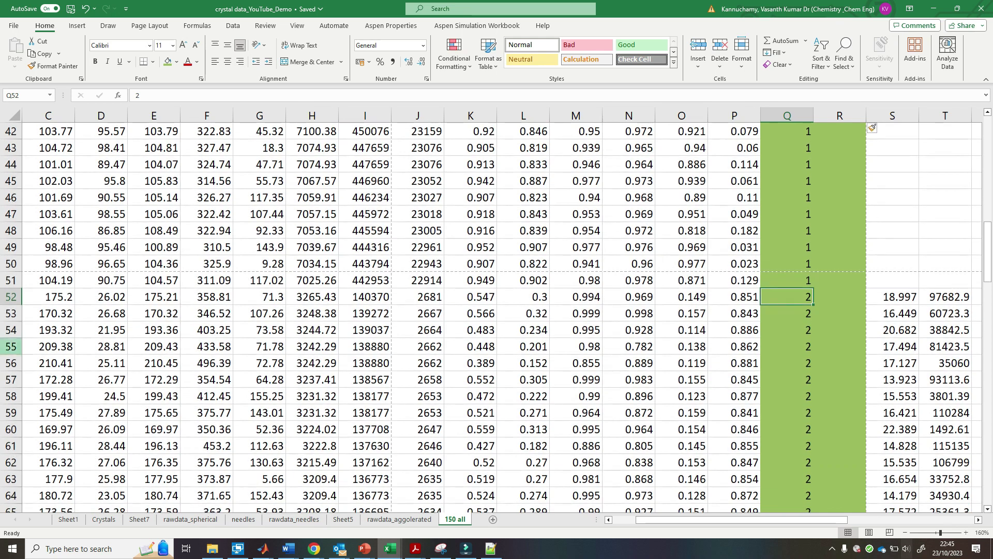
{"action": "scroll", "coordinate": [51, 426], "scroll_direction": "down", "scroll_amount": 16}
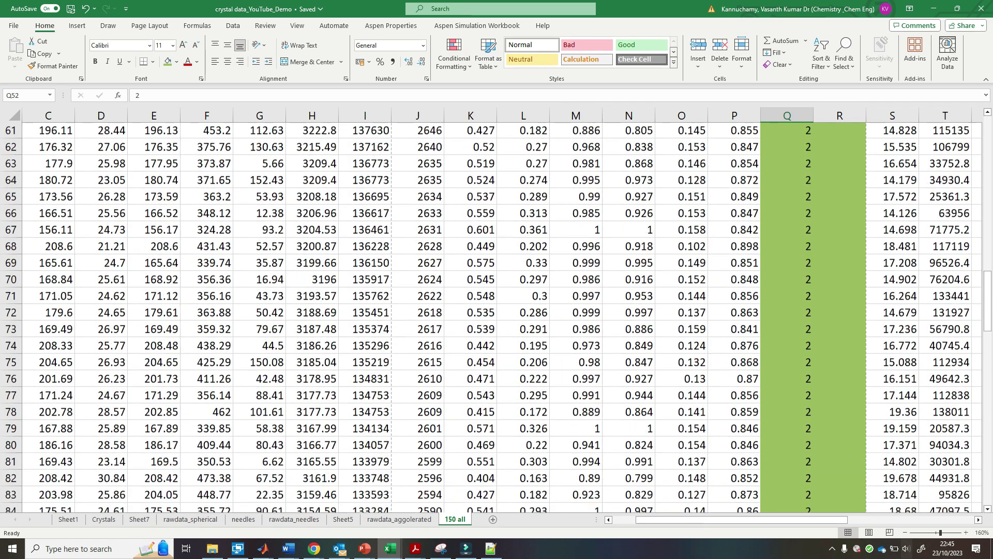
{"action": "scroll", "coordinate": [50, 426], "scroll_direction": "down", "scroll_amount": 2}
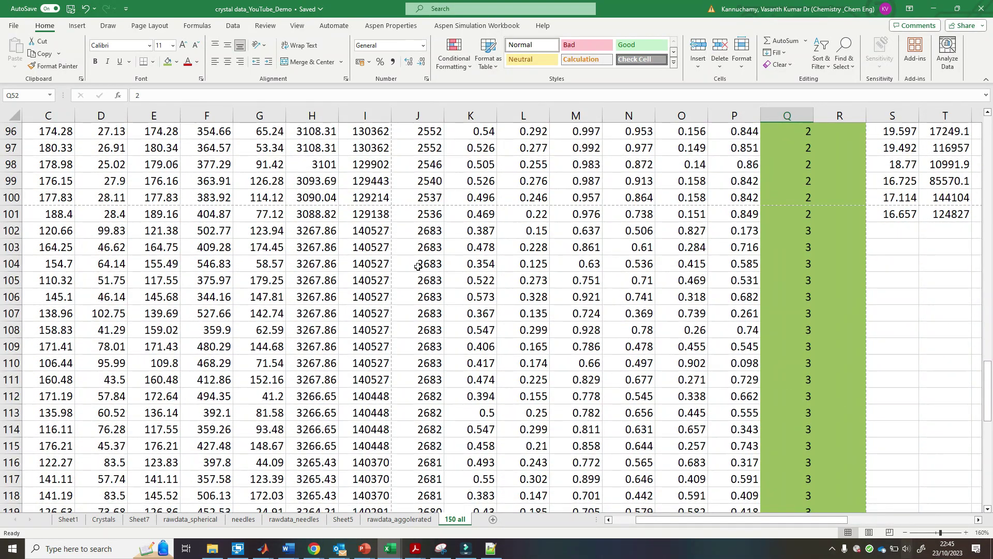
{"action": "left_click", "coordinate": [13, 214]}
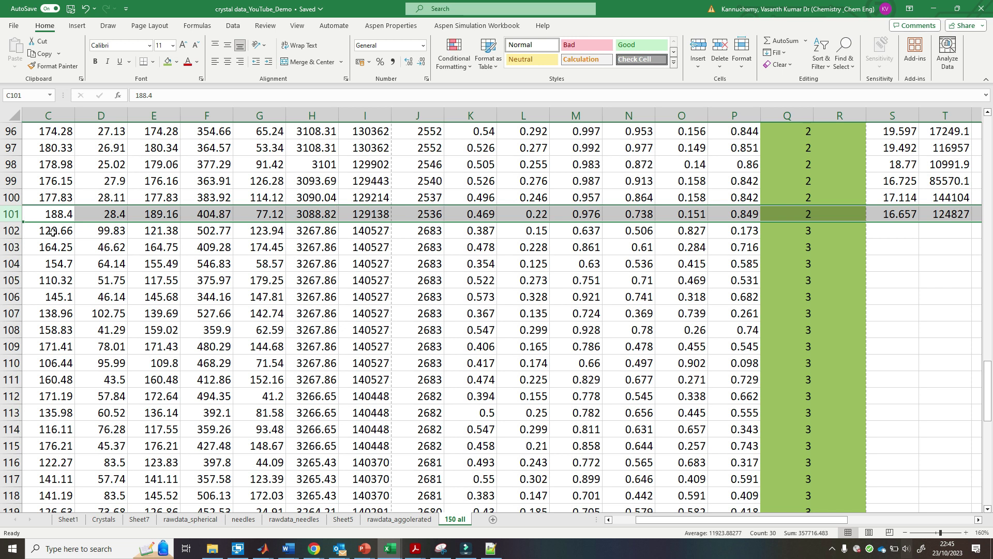
{"action": "key", "text": "ctrl+c"}
{"action": "left_click", "coordinate": [14, 230]}
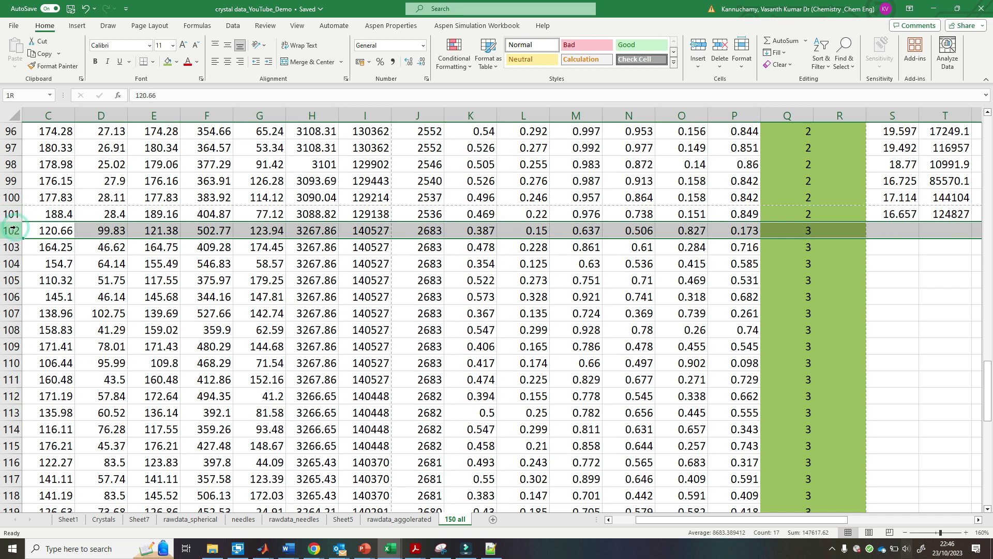
{"action": "left_click", "coordinate": [794, 230]}
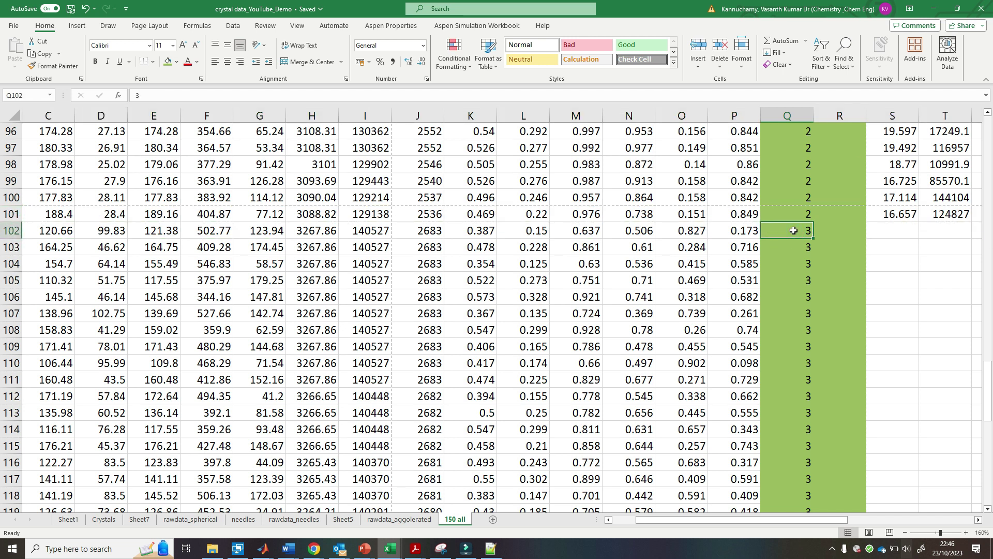
- Enter Spherulites in R2 and fill it down to R51 beside the category 1 records
{"action": "key", "text": "ctrl+Up"}
{"action": "key", "text": "Down"}
{"action": "key", "text": "Right"}
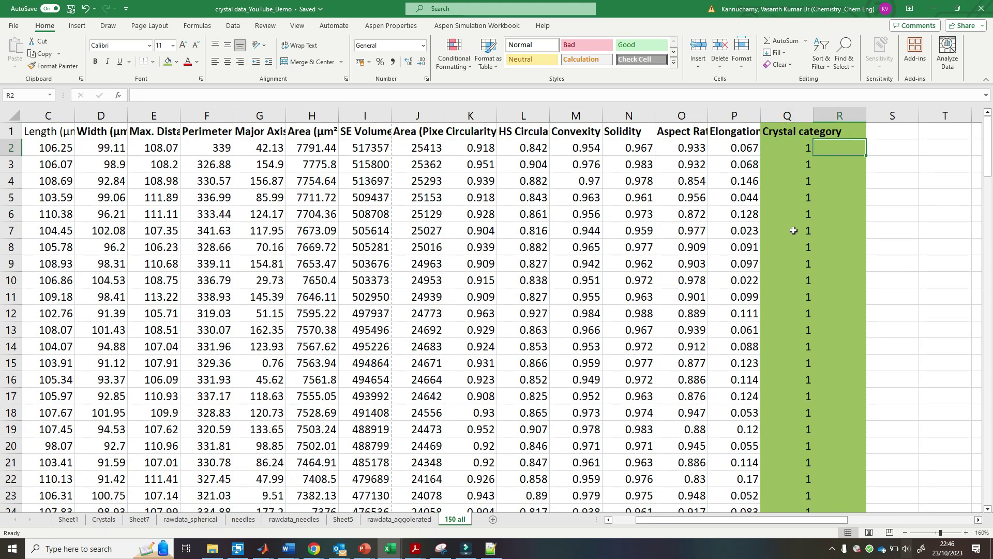
{"action": "type", "text": "Spherulites"}
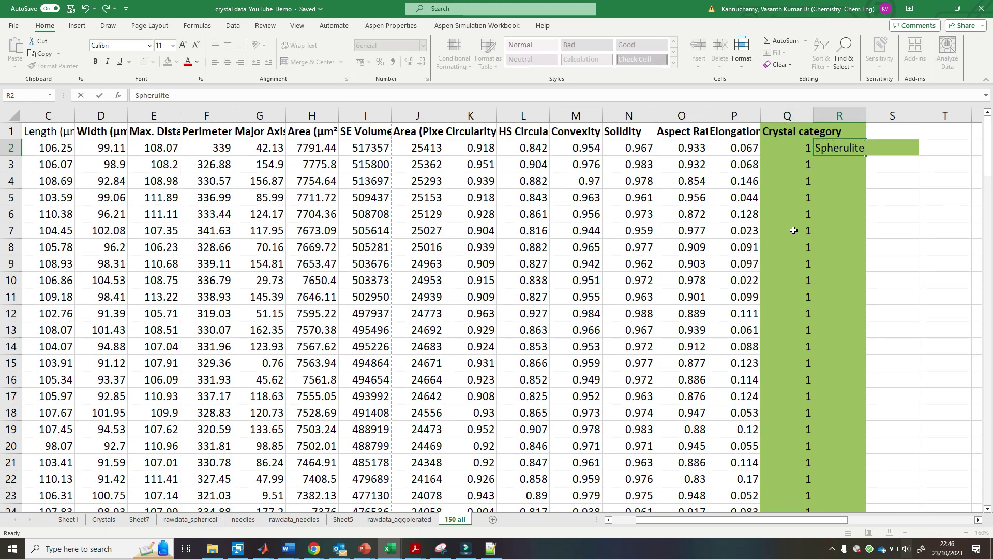
{"action": "key", "text": "Return"}
{"action": "left_click", "coordinate": [829, 150]}
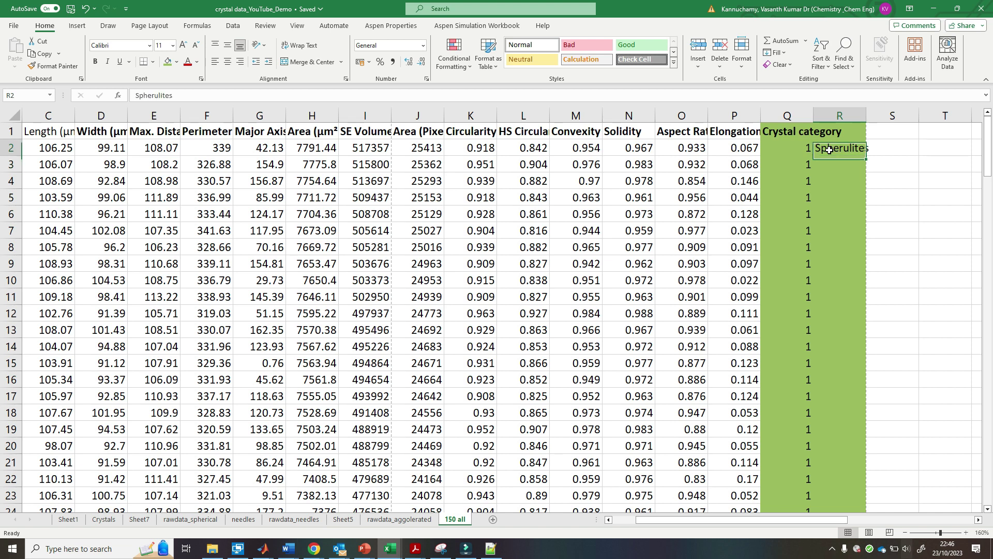
{"action": "left_click_drag", "start_coordinate": [866, 156], "coordinate": [854, 316]}
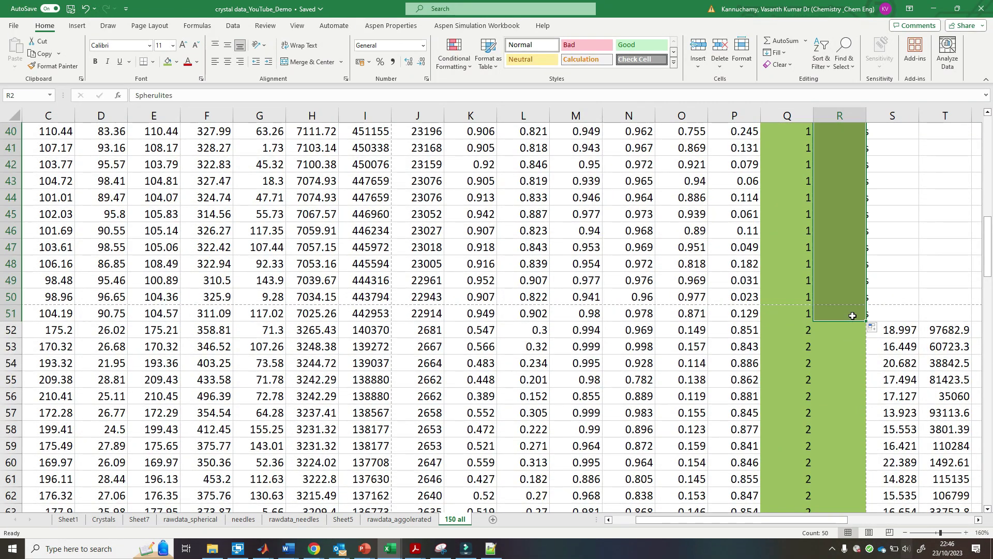
- Enter Needle in R52 and fill it down to R101 beside the category 2 records
{"action": "left_click", "coordinate": [829, 325]}
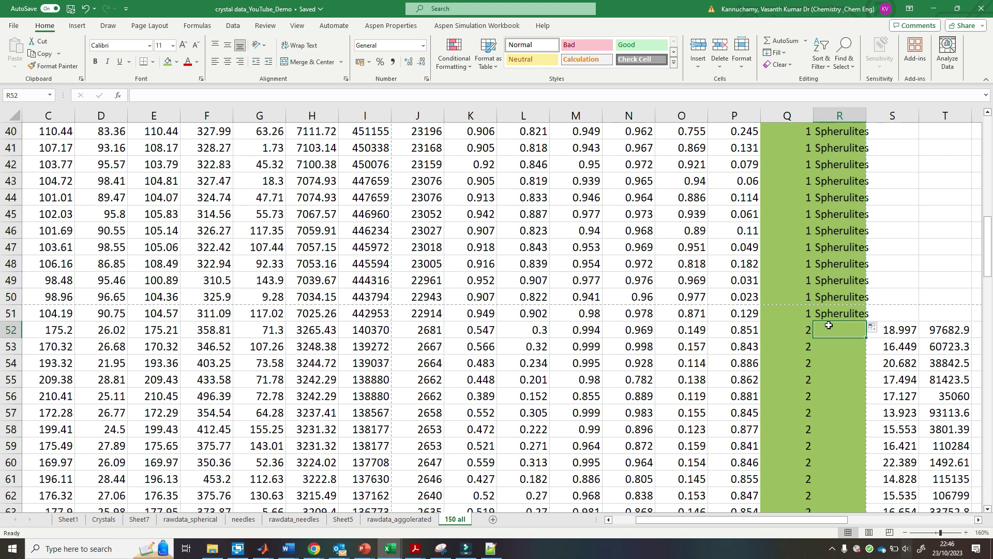
{"action": "type", "text": "Needle"}
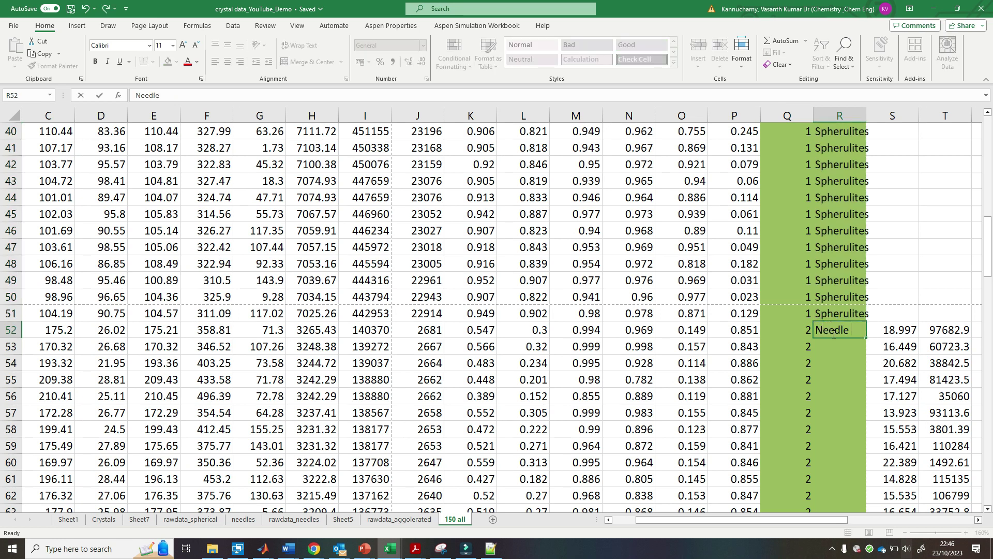
{"action": "key", "text": "ctrl+Return"}
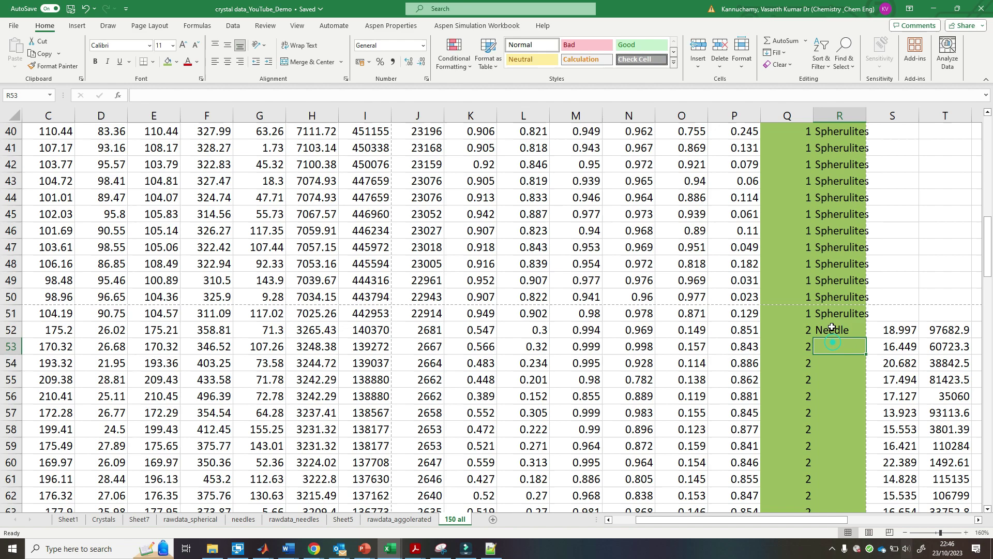
{"action": "left_click_drag", "start_coordinate": [867, 337], "coordinate": [842, 216]}
- Enter Agglomerated in R102 and fill it down beside all the category 3 records
{"action": "left_click", "coordinate": [826, 233]}
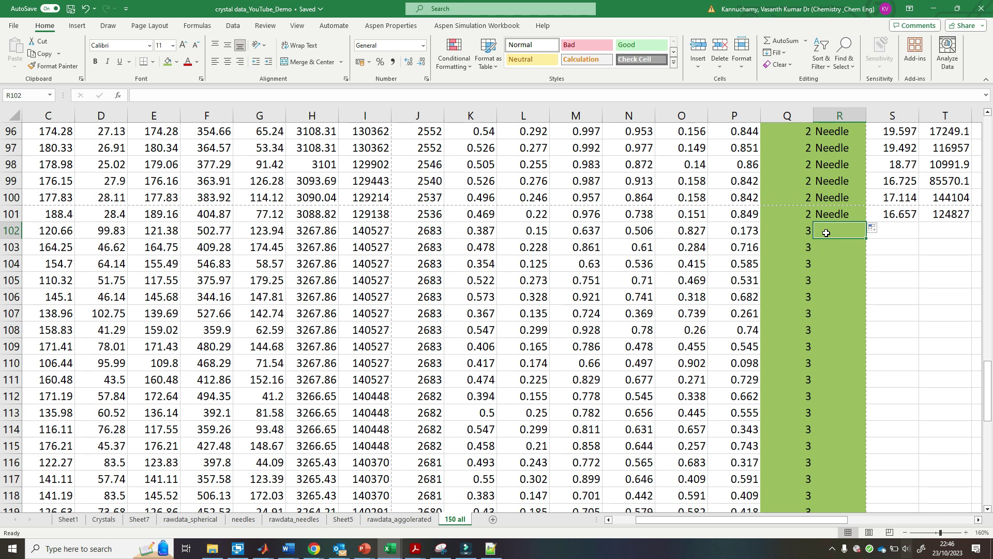
{"action": "type", "text": "Agglomerated"}
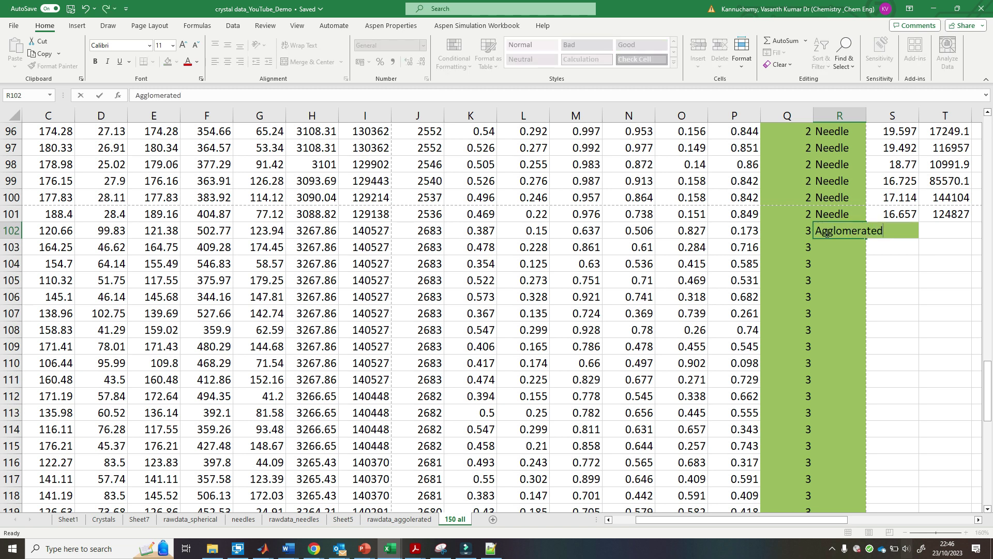
{"action": "key", "text": "Return"}
{"action": "left_click", "coordinate": [826, 232]}
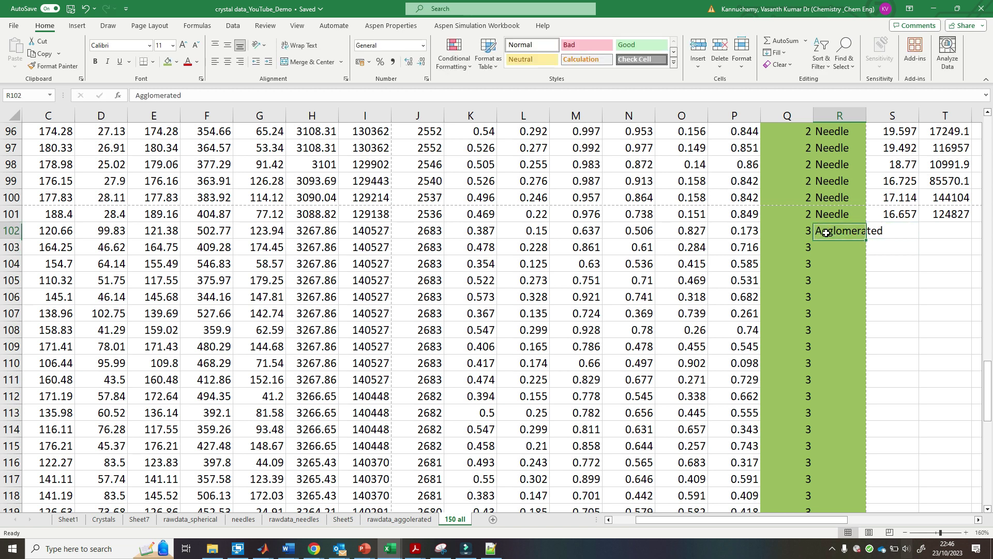
{"action": "double_click", "coordinate": [867, 236]}
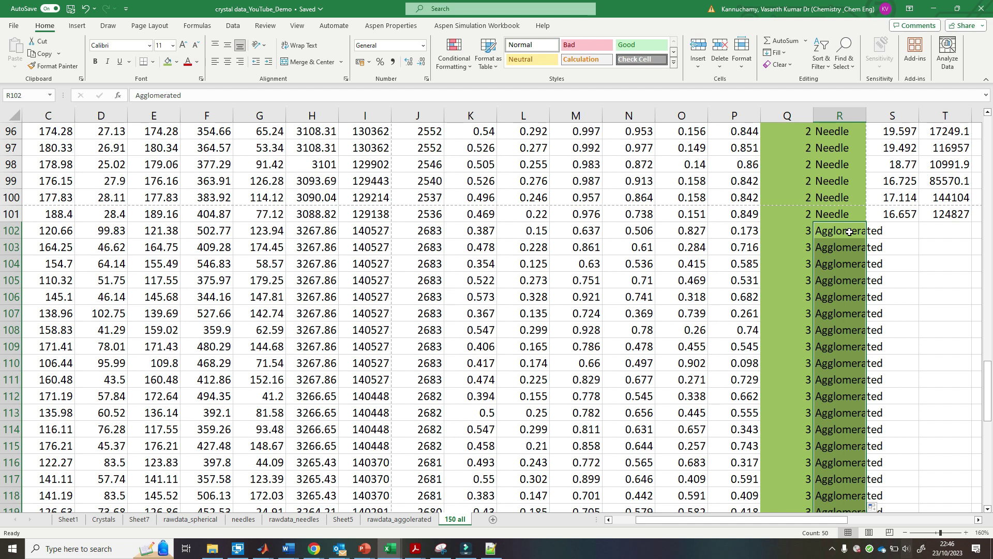
- In T2, write the note "How many of number of categories that may exist in the data --> You don't need this information."
{"action": "left_click", "coordinate": [696, 262]}
{"action": "scroll", "coordinate": [704, 259], "scroll_direction": "up", "scroll_amount": 15}
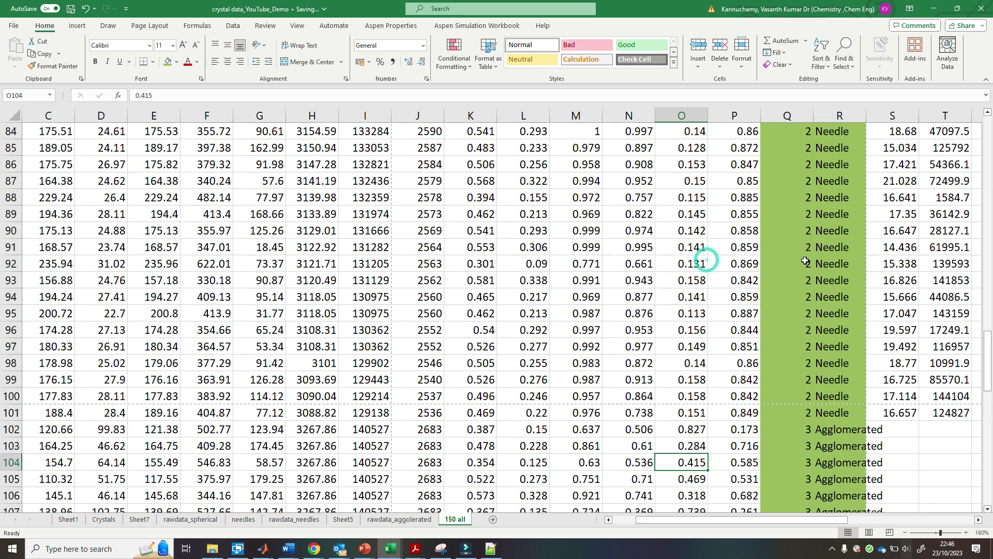
{"action": "scroll", "coordinate": [740, 219], "scroll_direction": "up", "scroll_amount": 17}
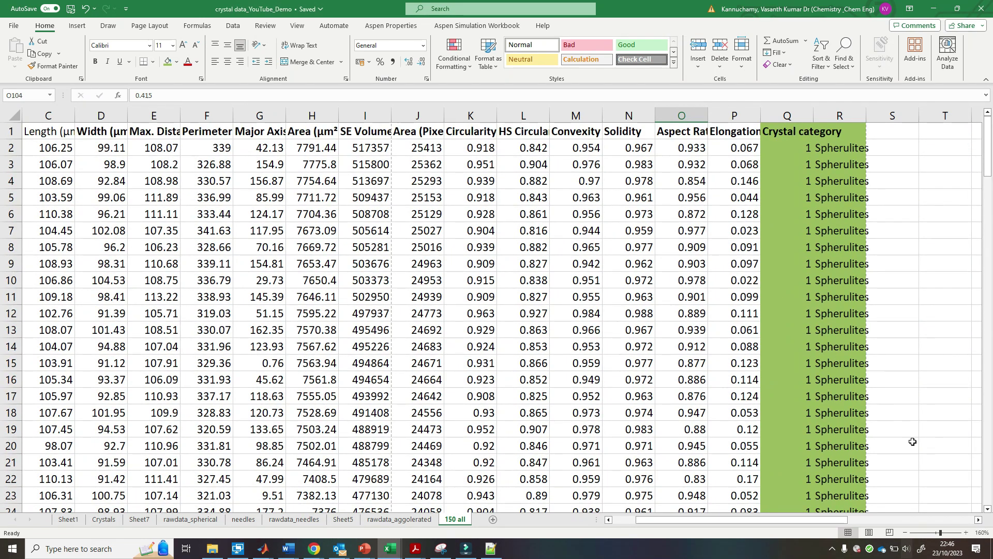
{"action": "left_click", "coordinate": [978, 519]}
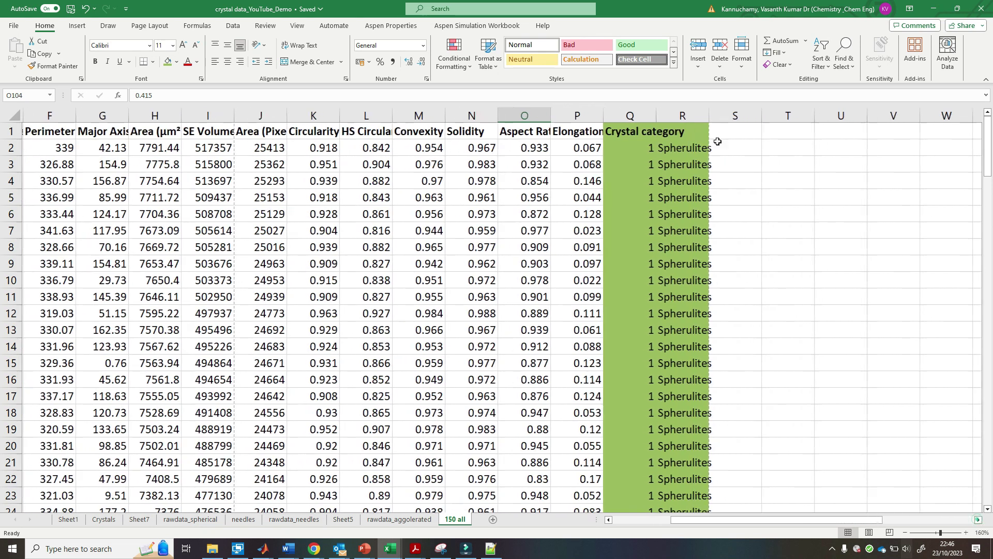
{"action": "left_click", "coordinate": [782, 146]}
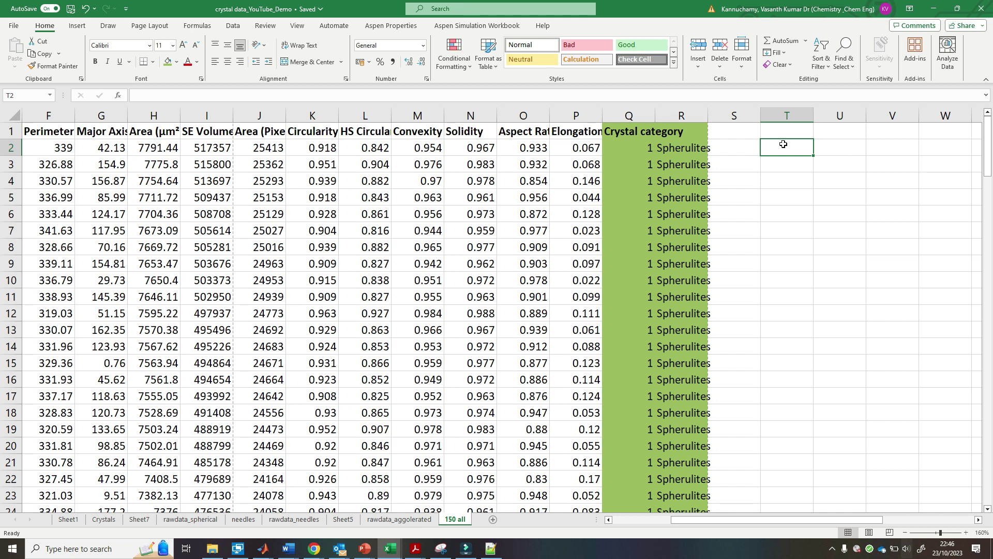
{"action": "type", "text": "How m"}
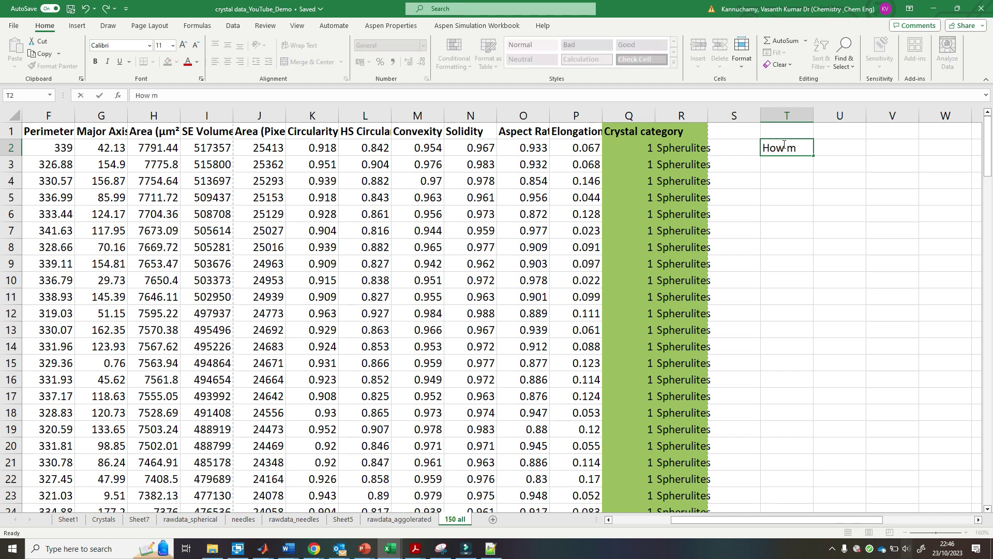
{"action": "type", "text": "any of number of"}
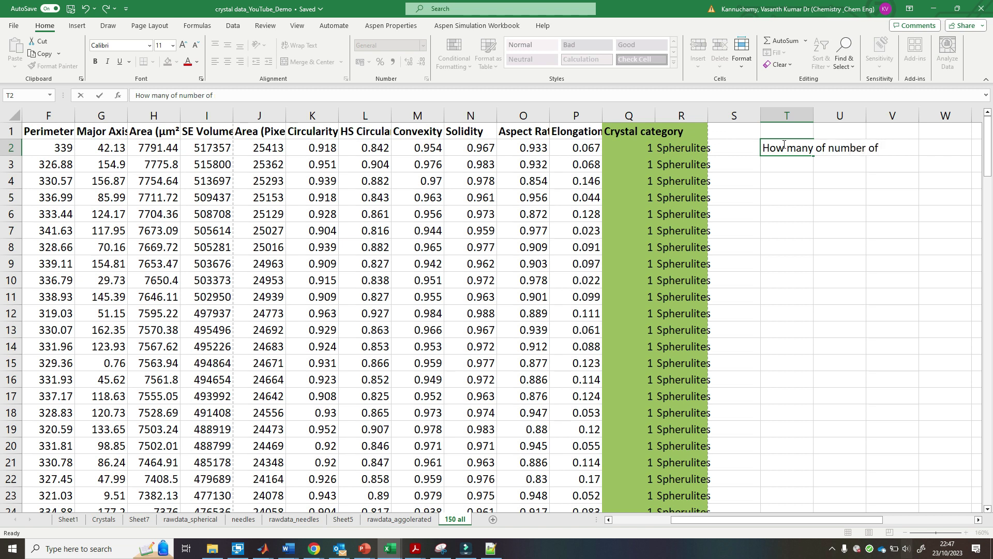
{"action": "type", "text": " categories that may exist in the data -->"}
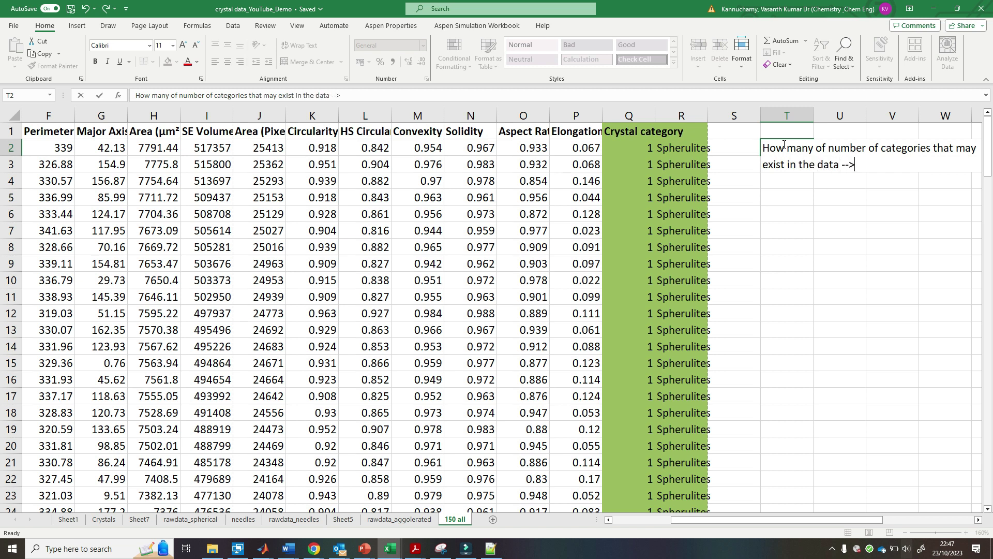
{"action": "type", "text": " You don't need"}
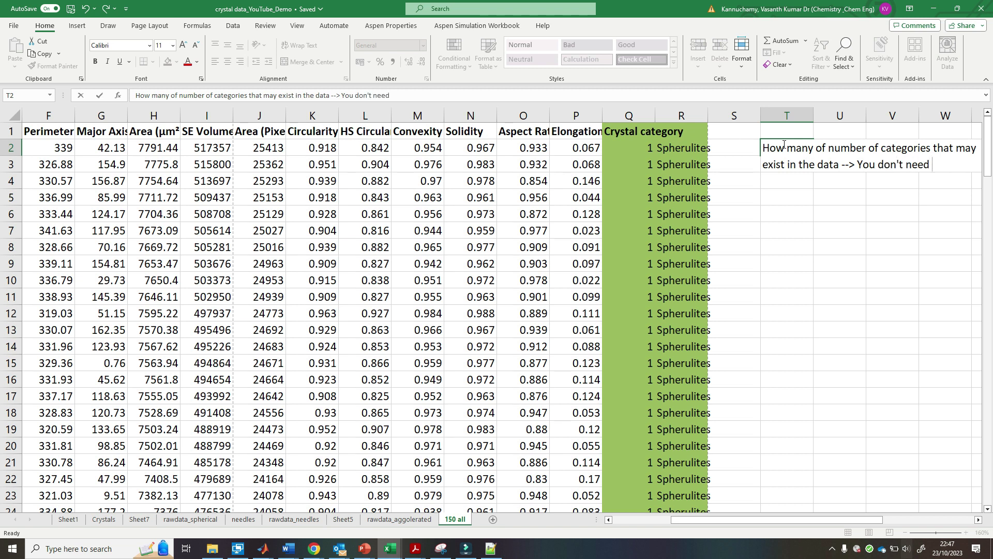
{"action": "type", "text": " this ifnormation."}
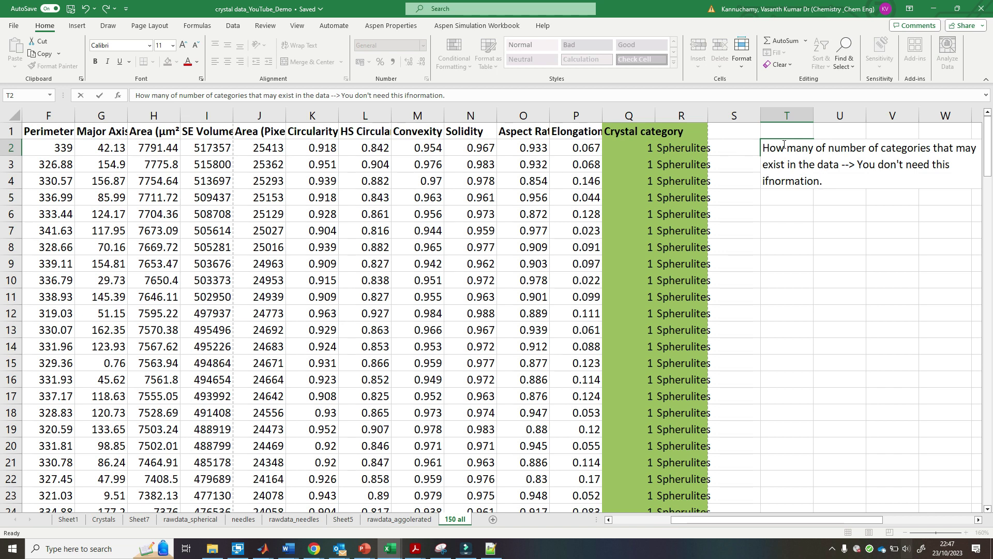
{"action": "left_click", "coordinate": [766, 179]}
{"action": "key", "text": "BackSpace"}
{"action": "type", "text": "f"}
{"action": "left_click", "coordinate": [791, 233]}
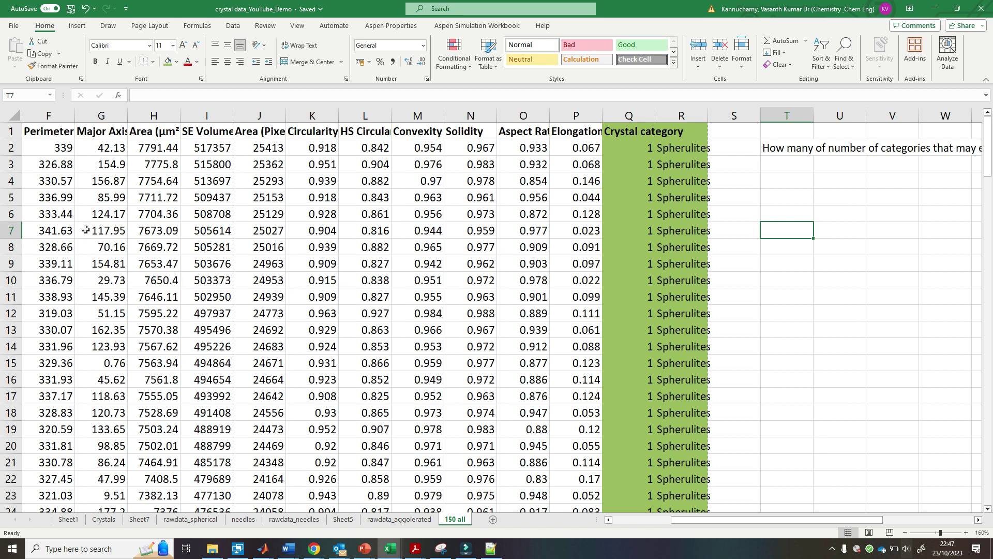
- Make the CE Diameter and Length headings in B1:C1 bold
{"action": "left_click", "coordinate": [88, 162]}
{"action": "key", "text": "ctrl+Home"}
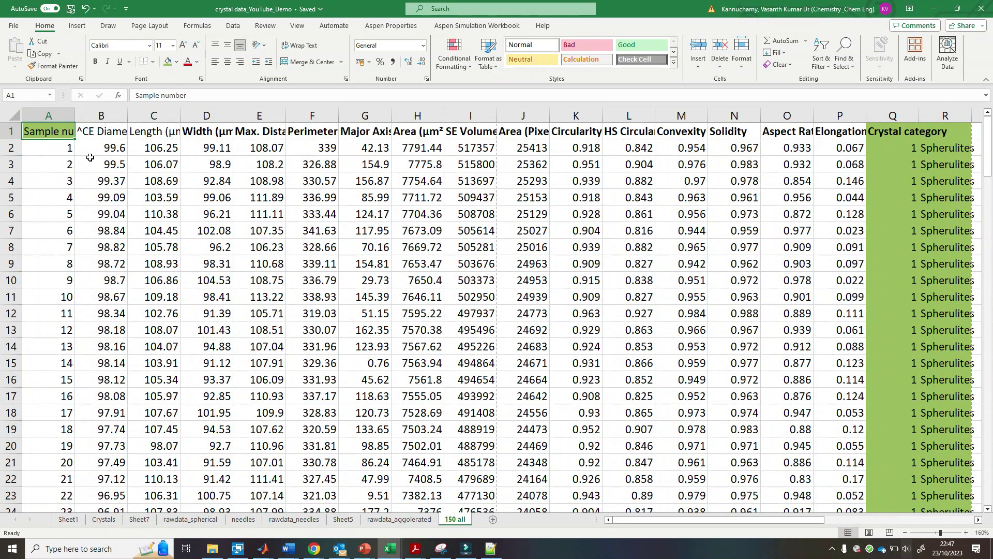
{"action": "key", "text": "Right"}
{"action": "key", "text": "Right"}
{"action": "key", "text": "Left"}
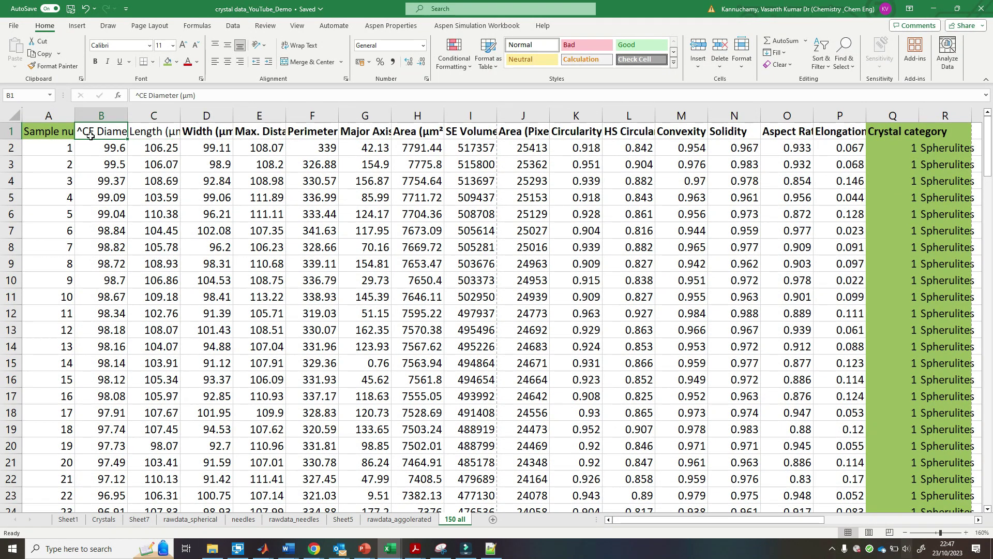
{"action": "left_click_drag", "start_coordinate": [100, 131], "coordinate": [175, 124]}
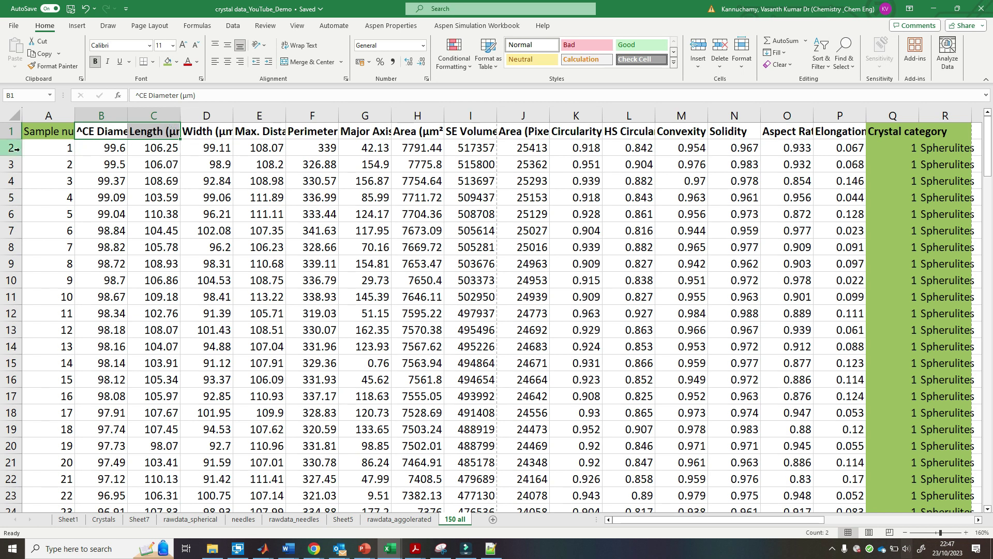
- Review the sample number column and each descriptor heading from CE Diameter in B1 through Elongation in P1
{"action": "left_click", "coordinate": [45, 152]}
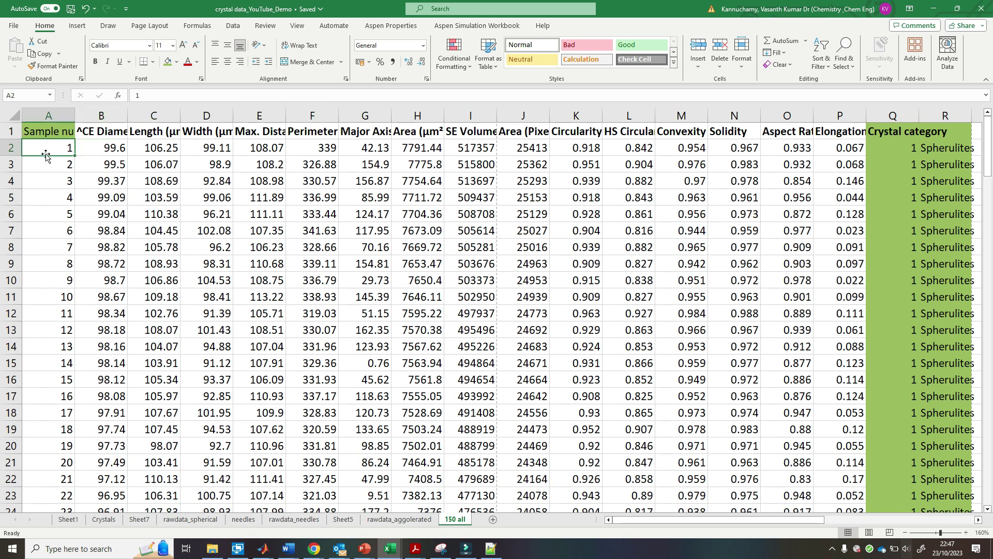
{"action": "left_click", "coordinate": [108, 131]}
{"action": "left_click", "coordinate": [158, 130]}
{"action": "left_click", "coordinate": [210, 130]}
{"action": "left_click", "coordinate": [271, 130]}
{"action": "left_click", "coordinate": [313, 131]}
{"action": "left_click", "coordinate": [370, 130]}
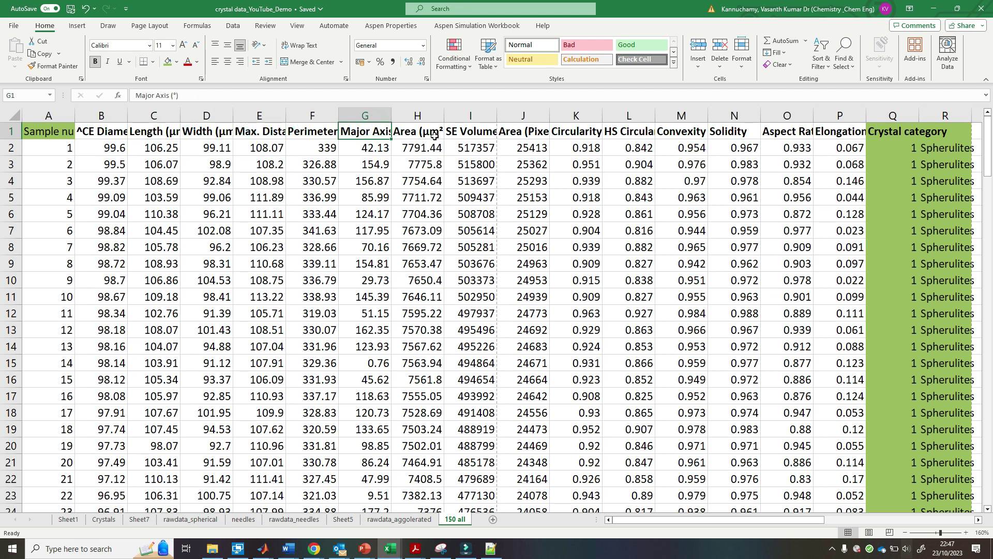
{"action": "left_click", "coordinate": [426, 129]}
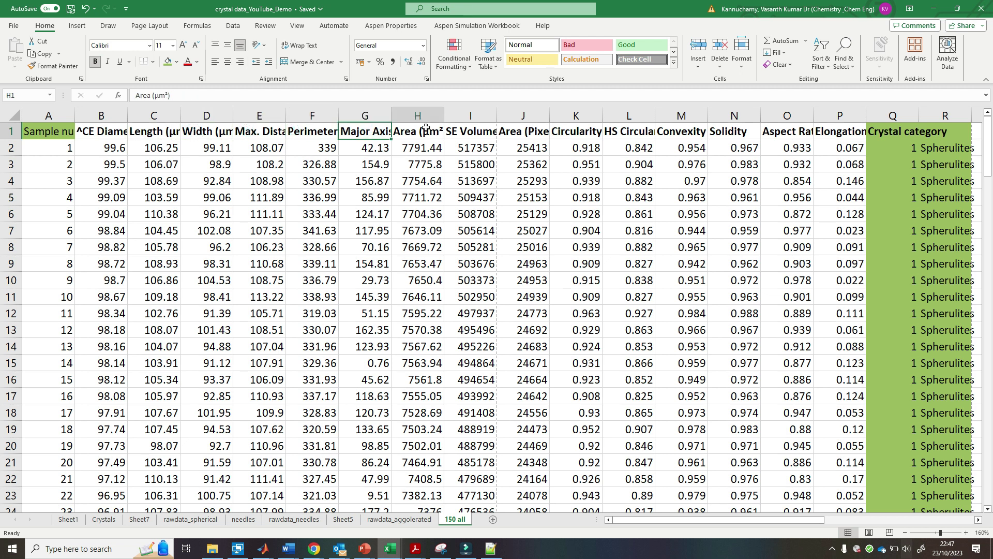
{"action": "left_click", "coordinate": [473, 135]}
{"action": "left_click", "coordinate": [525, 131]}
{"action": "left_click", "coordinate": [582, 136]}
{"action": "left_click", "coordinate": [635, 127]}
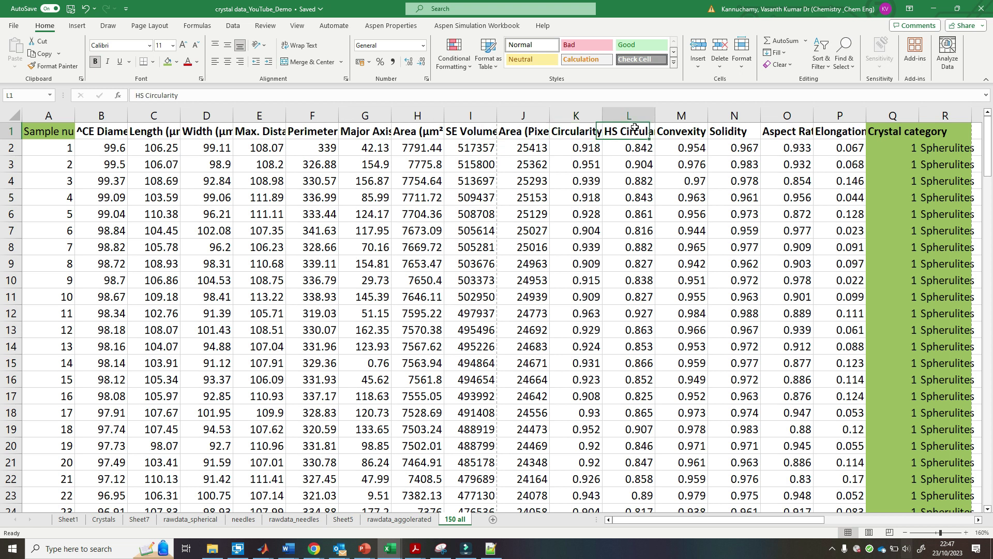
{"action": "left_click", "coordinate": [686, 133]}
{"action": "left_click", "coordinate": [747, 133]}
{"action": "left_click", "coordinate": [811, 126]}
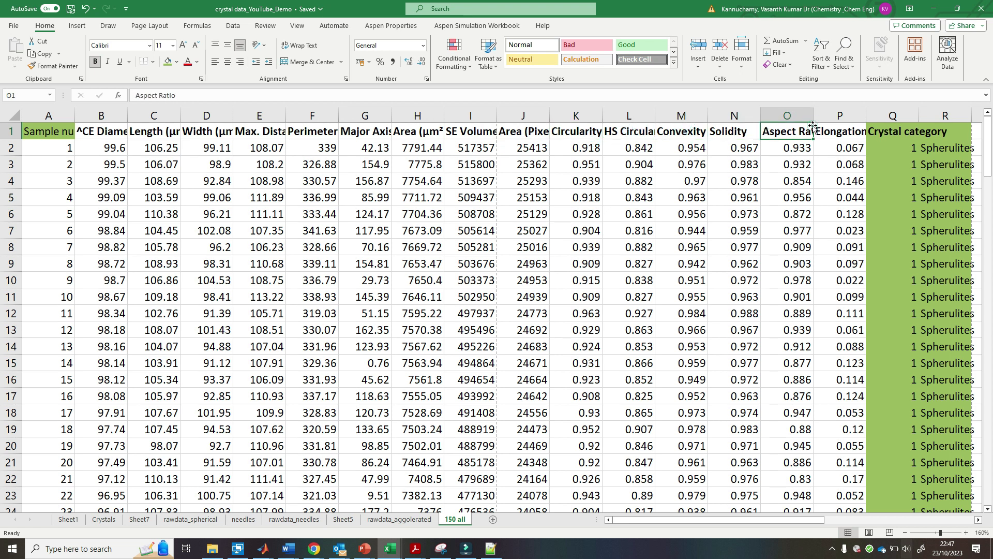
{"action": "left_click", "coordinate": [859, 132]}
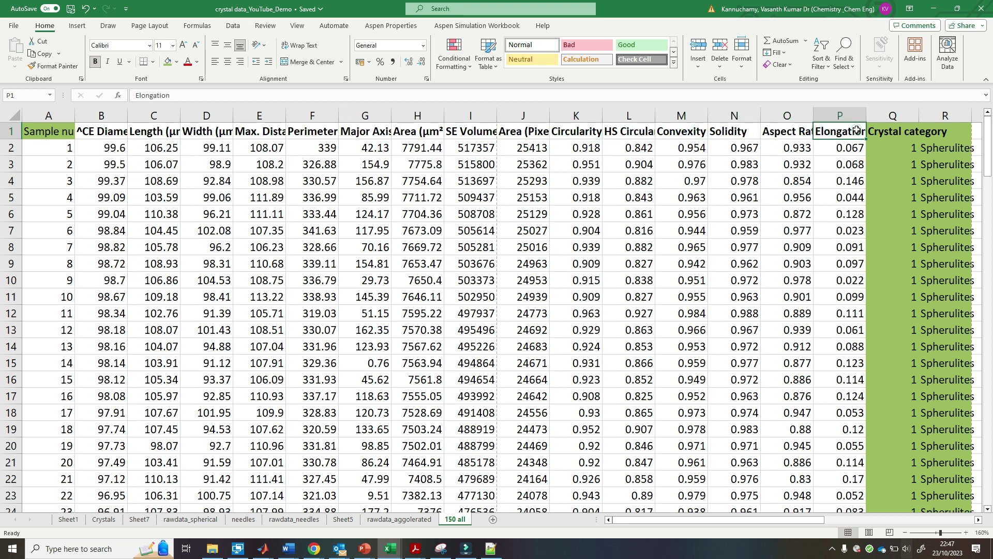
- Insert a blank row above the heading row of the 150 all sheet
{"action": "left_click", "coordinate": [13, 131]}
{"action": "right_click", "coordinate": [13, 131]}
{"action": "left_click", "coordinate": [47, 233]}
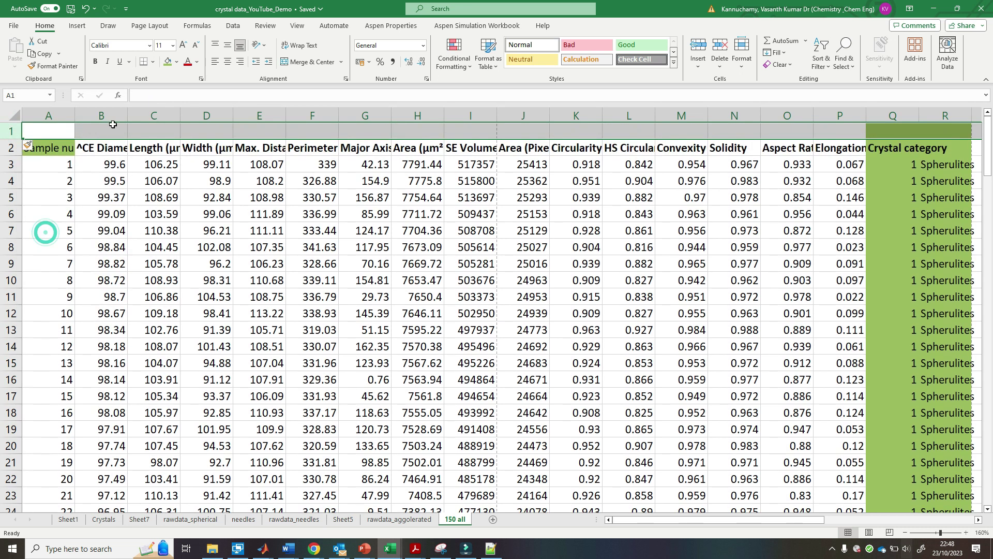
- Number the descriptor columns by entering 1, 2 and 3 in B1:D1 and filling the series across to 15 in P1
{"action": "left_click", "coordinate": [113, 125]}
{"action": "type", "text": "1"}
{"action": "key", "text": "Tab"}
{"action": "type", "text": "2"}
{"action": "key", "text": "Tab"}
{"action": "type", "text": "3"}
{"action": "key", "text": "Tab"}
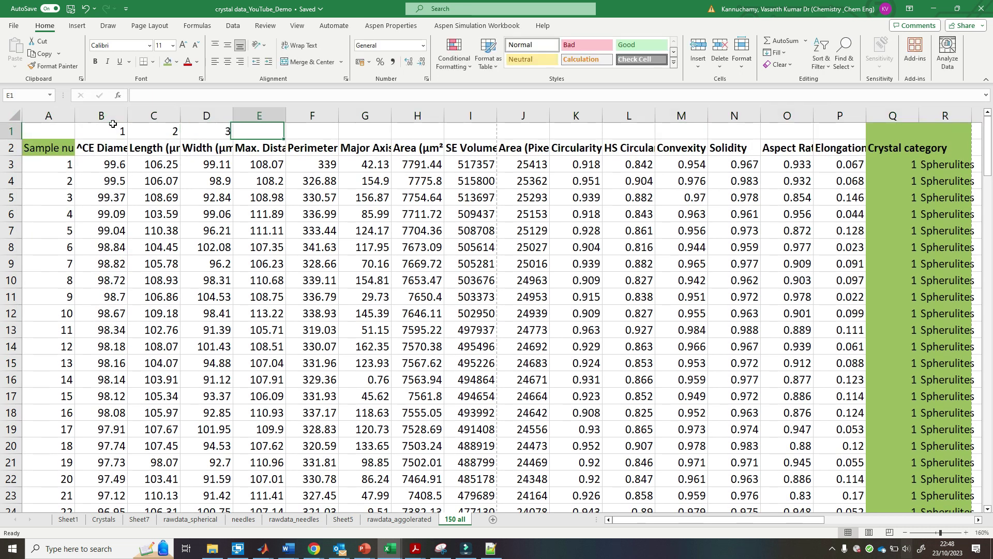
{"action": "left_click_drag", "start_coordinate": [113, 125], "coordinate": [853, 136]}
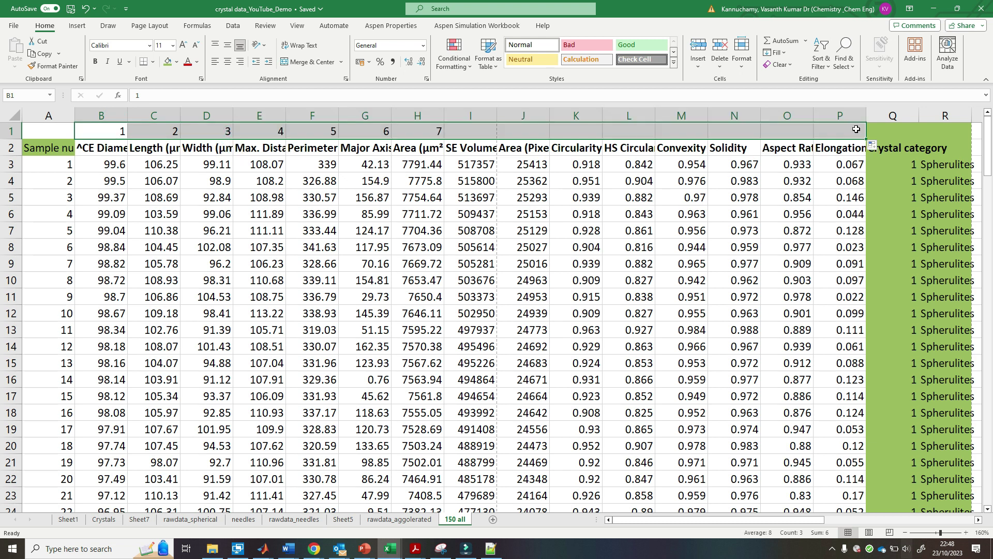
{"action": "left_click", "coordinate": [830, 169]}
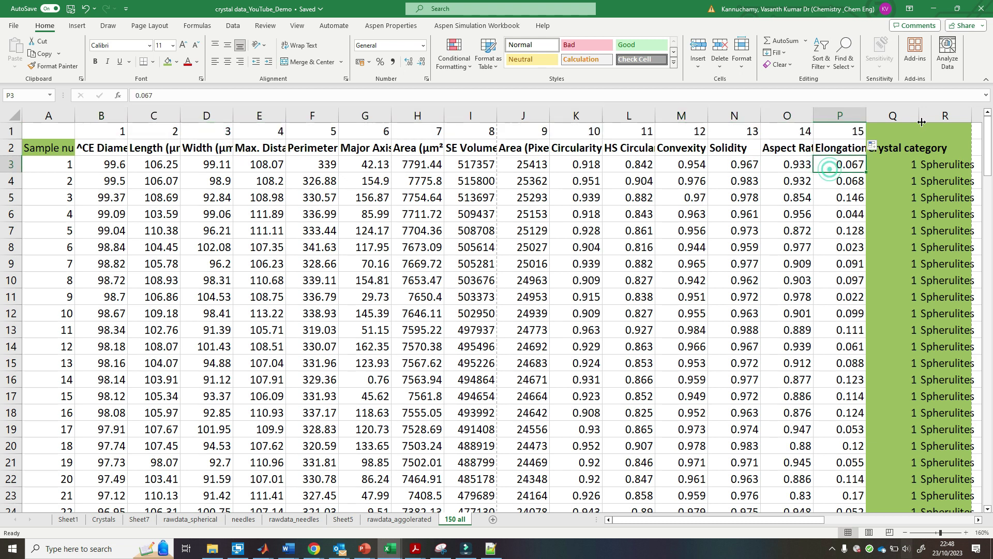
- Label Q1 as Output above the Crystal category heading
{"action": "left_click", "coordinate": [905, 131]}
{"action": "type", "text": "Outp"}
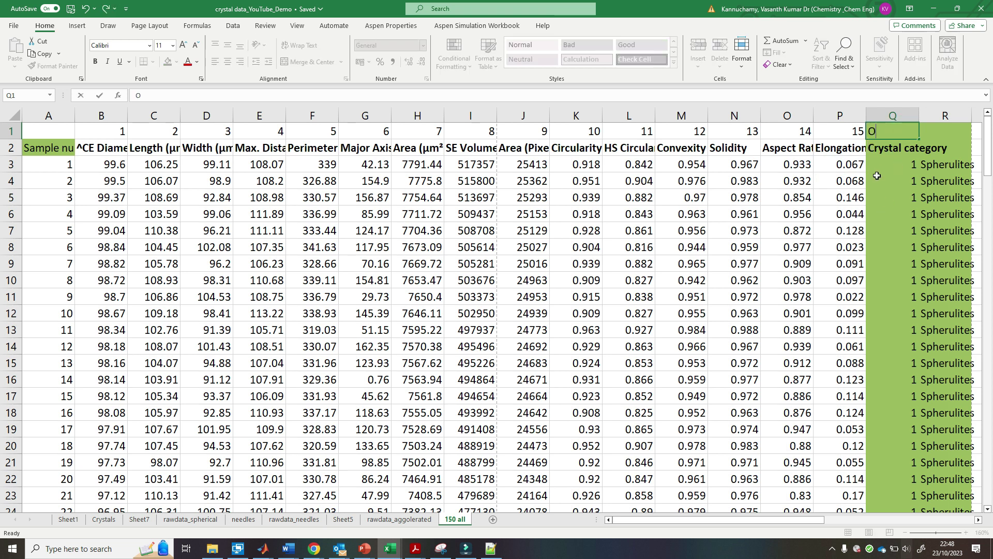
{"action": "key", "text": "Return"}
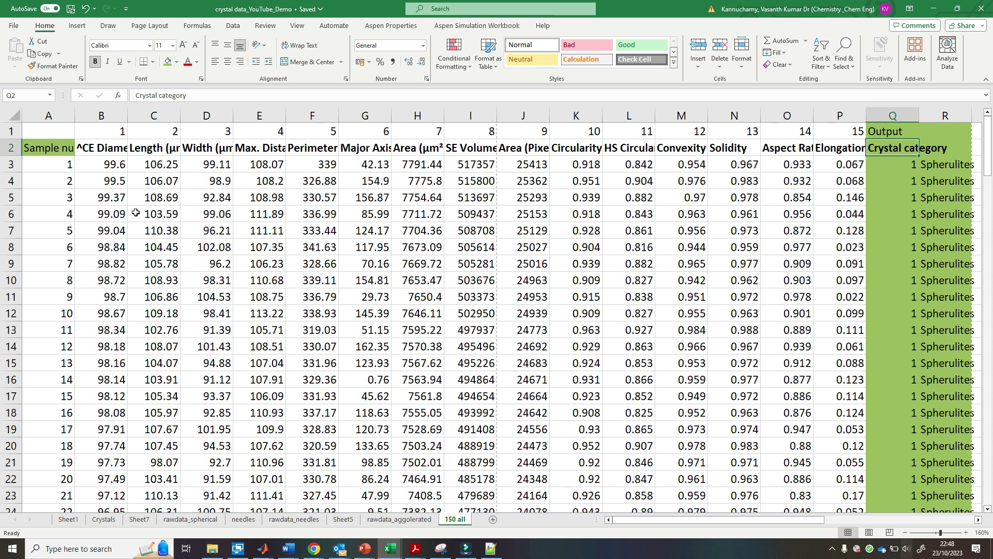
- Examine the extent of the dataset down the CE Diameter column and across the numbered descriptor columns in row 1
{"action": "left_click", "coordinate": [108, 197]}
{"action": "left_click", "coordinate": [107, 165]}
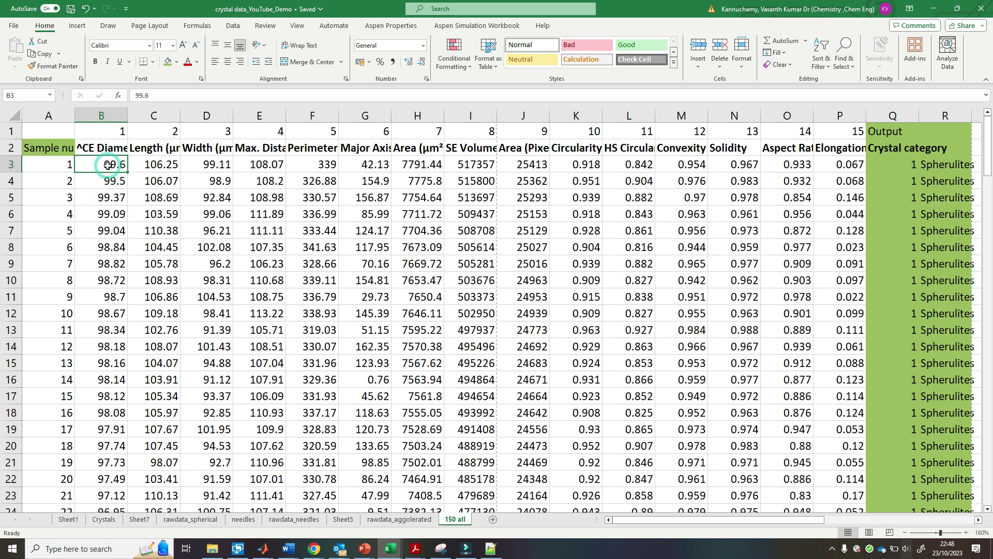
{"action": "key", "text": "ctrl+Down"}
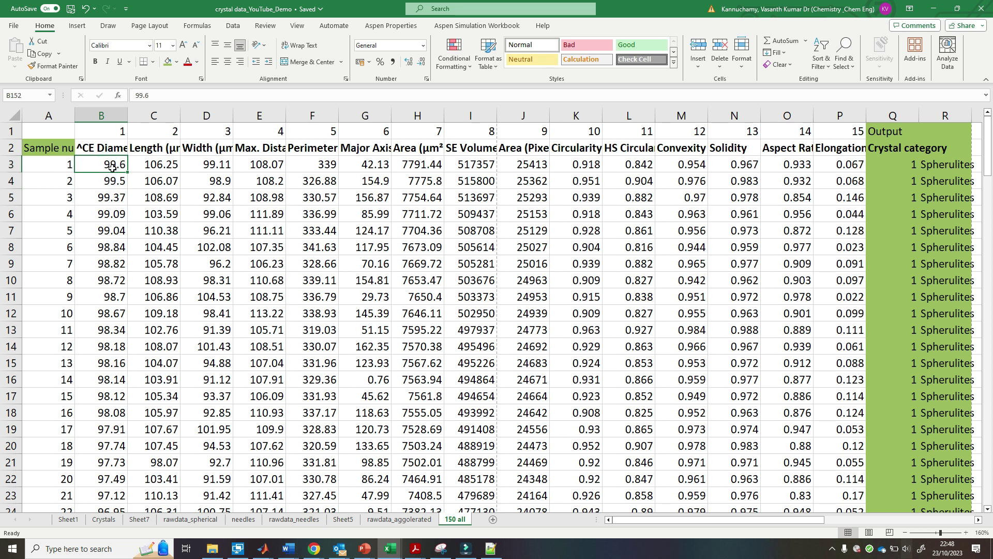
{"action": "key", "text": "ctrl+Up"}
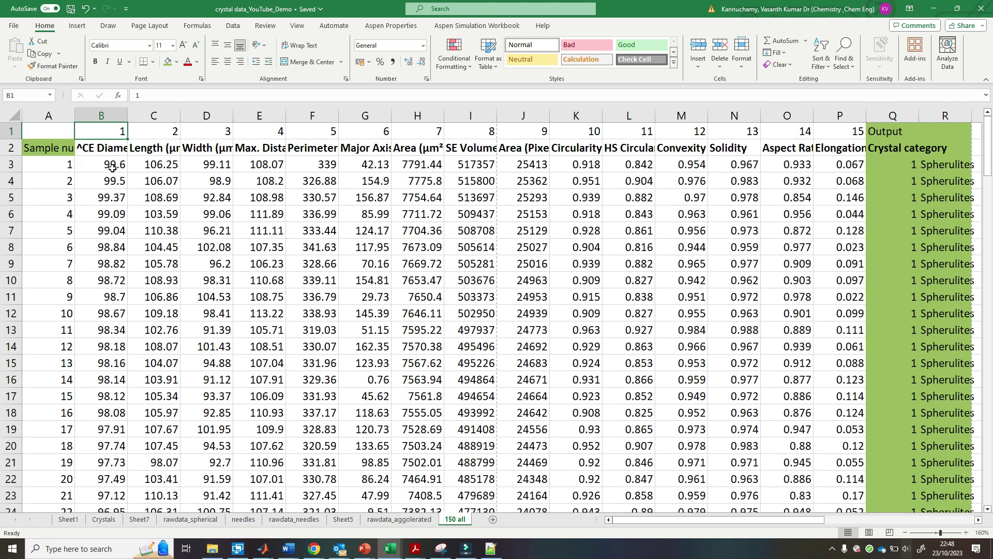
{"action": "key", "text": "Right"}
{"action": "key", "text": "Right"}
{"action": "key", "text": "Right"}
{"action": "key", "text": "Right"}
{"action": "key", "text": "Right"}
{"action": "key", "text": "Right"}
{"action": "key", "text": "Right"}
{"action": "key", "text": "Right"}
{"action": "key", "text": "Right"}
{"action": "key", "text": "Right"}
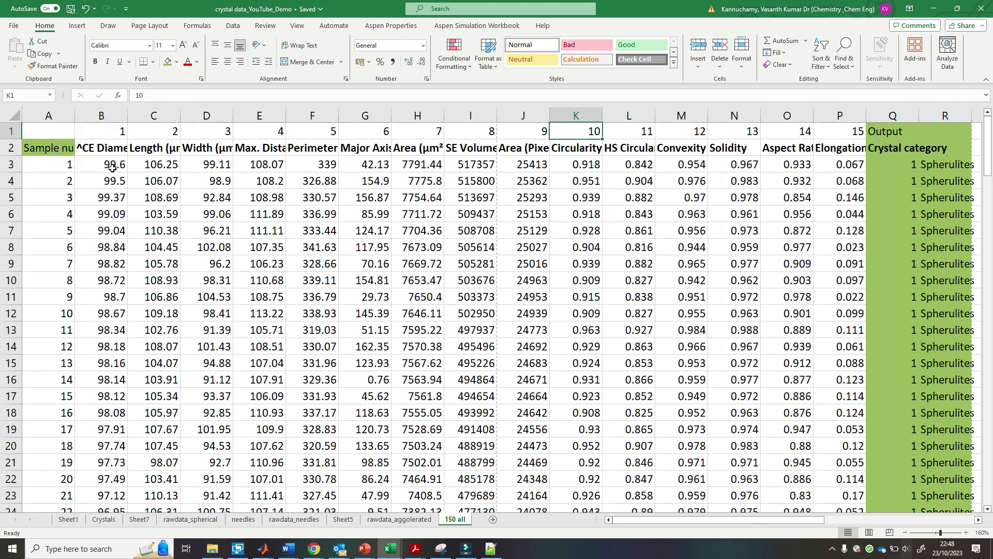
- Switch to PowerPoint and create a blank presentation
{"action": "left_click", "coordinate": [490, 548]}
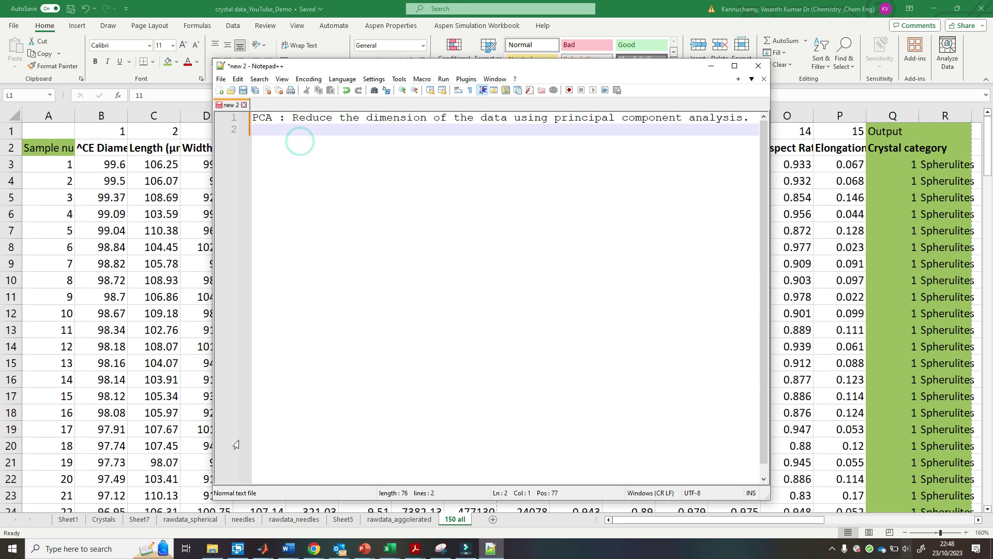
{"action": "left_click", "coordinate": [103, 549]}
{"action": "type", "text": "pp"}
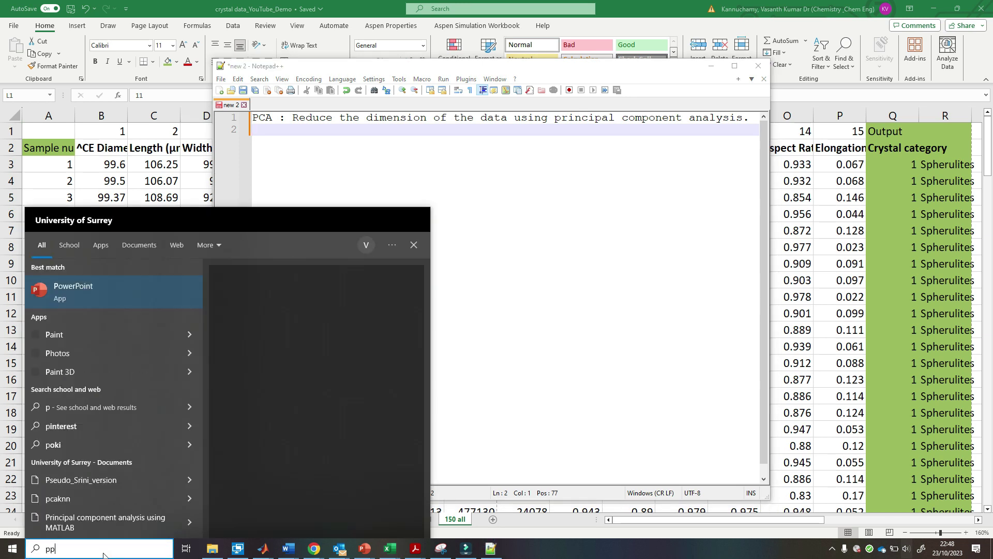
{"action": "left_click", "coordinate": [76, 293]}
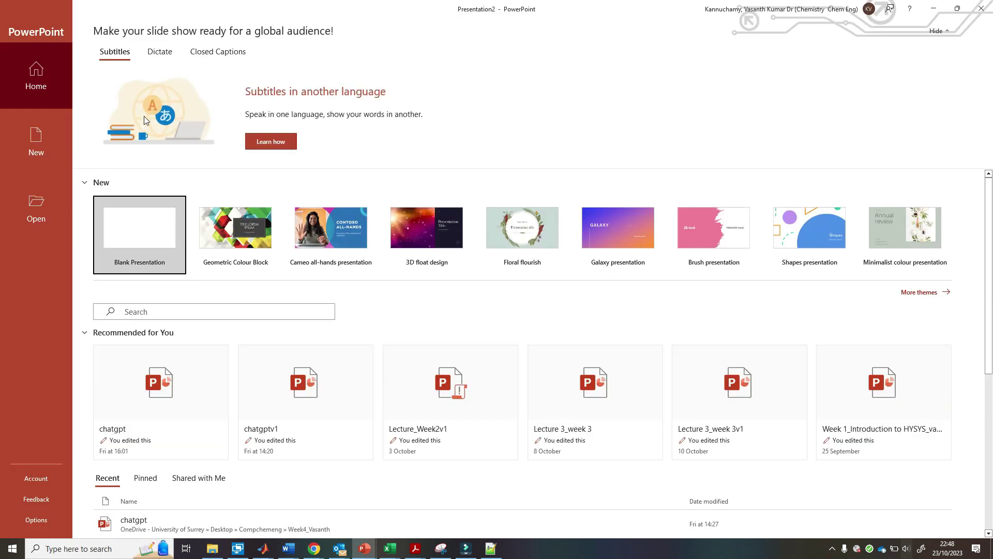
{"action": "left_click", "coordinate": [129, 223]}
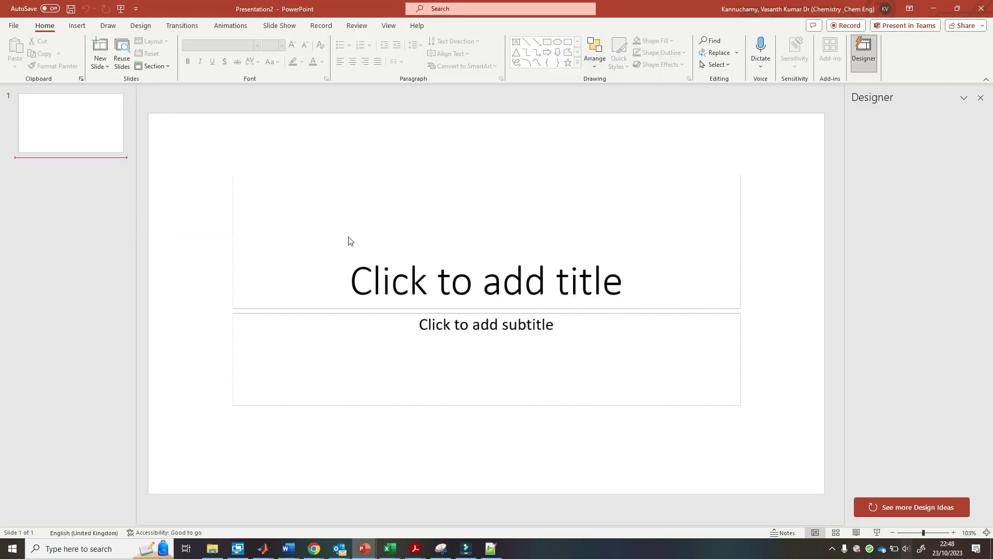
- Delete the subtitle and title placeholders from the first slide
{"action": "left_click", "coordinate": [417, 315]}
{"action": "key", "text": "Delete"}
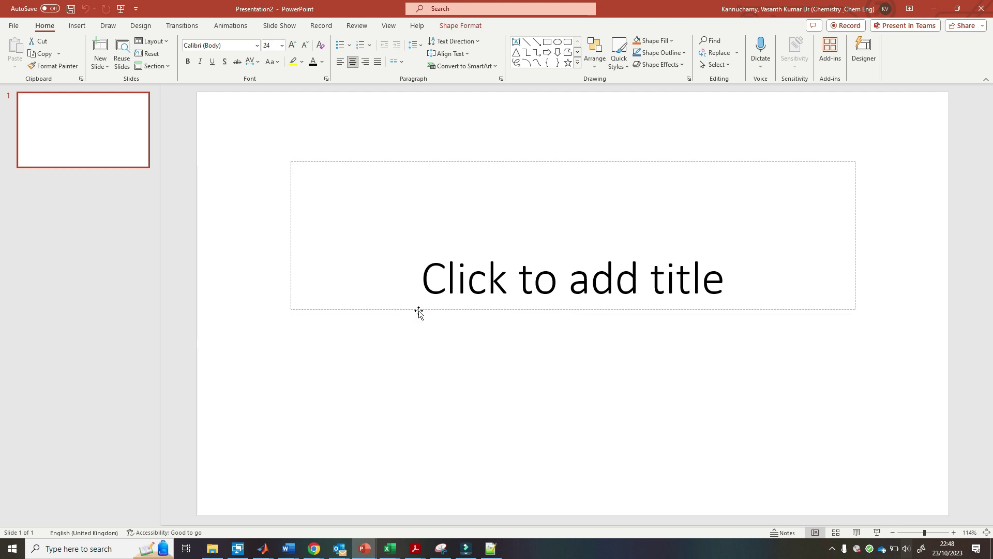
{"action": "left_click", "coordinate": [430, 308]}
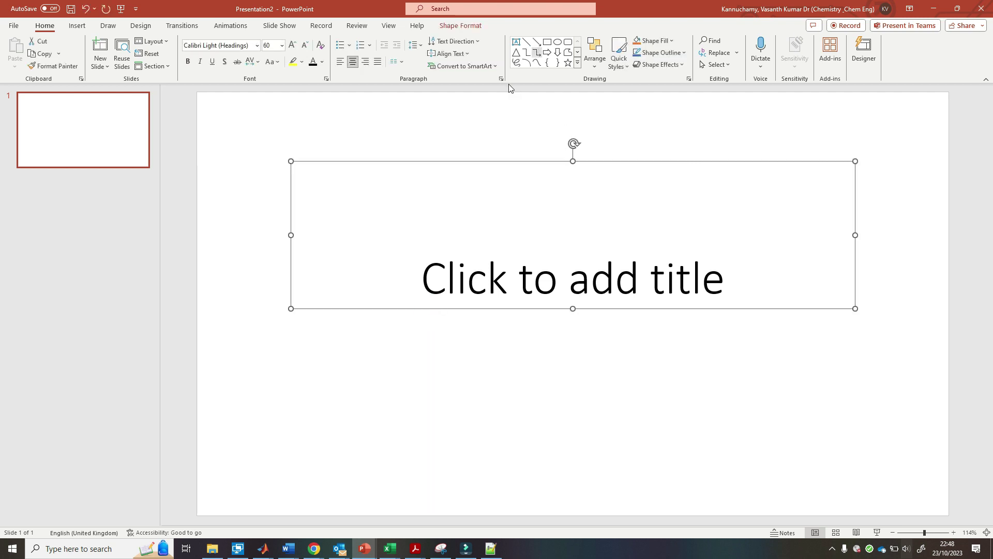
{"action": "key", "text": "Delete"}
- Add a text box in the slide's upper left area reading "15 measurables" and make its text bold
{"action": "left_click", "coordinate": [517, 43]}
{"action": "mouse_move", "coordinate": [253, 134]}
{"action": "left_mouse_down"}
{"action": "mouse_move", "coordinate": [525, 304]}
{"action": "mouse_move", "coordinate": [524, 288]}
{"action": "left_mouse_up"}
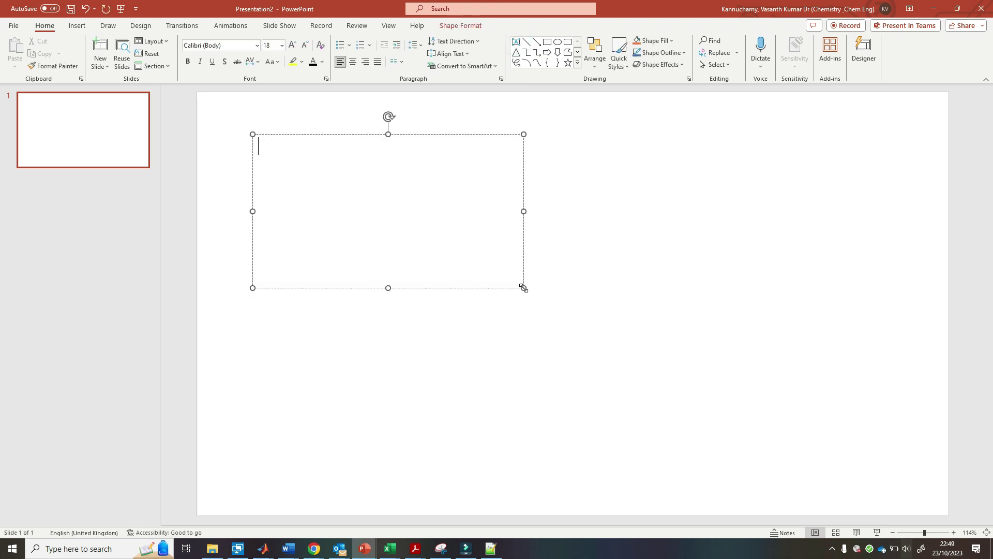
{"action": "type", "text": "15 mearu"}
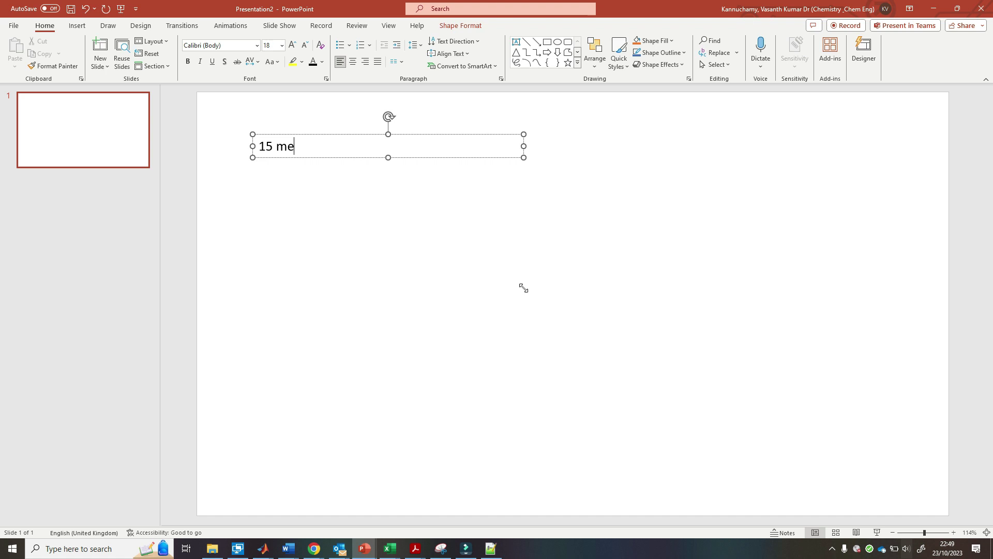
{"action": "key", "text": "BackSpace"}
{"action": "key", "text": "BackSpace"}
{"action": "type", "text": "surables"}
{"action": "left_click", "coordinate": [440, 133]}
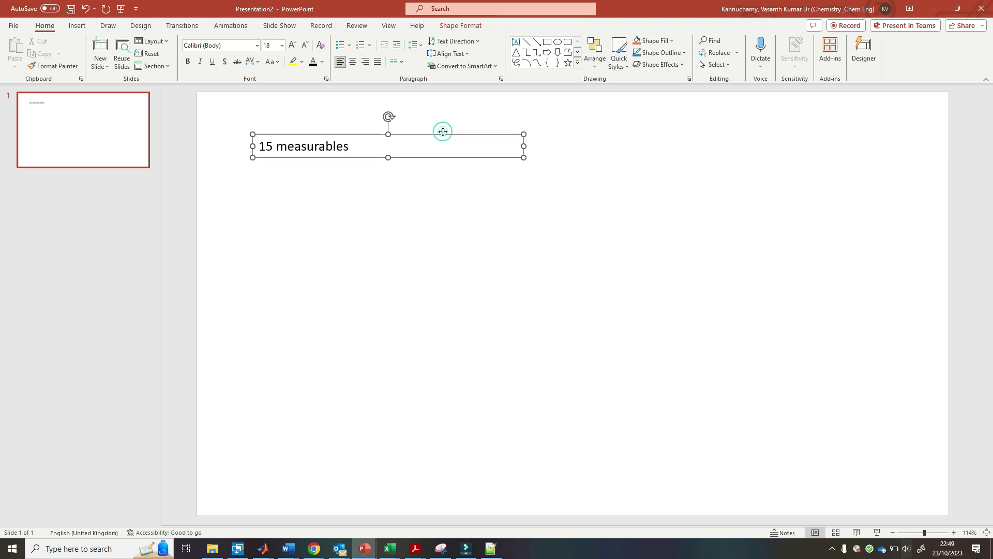
{"action": "key", "text": "ctrl+b"}
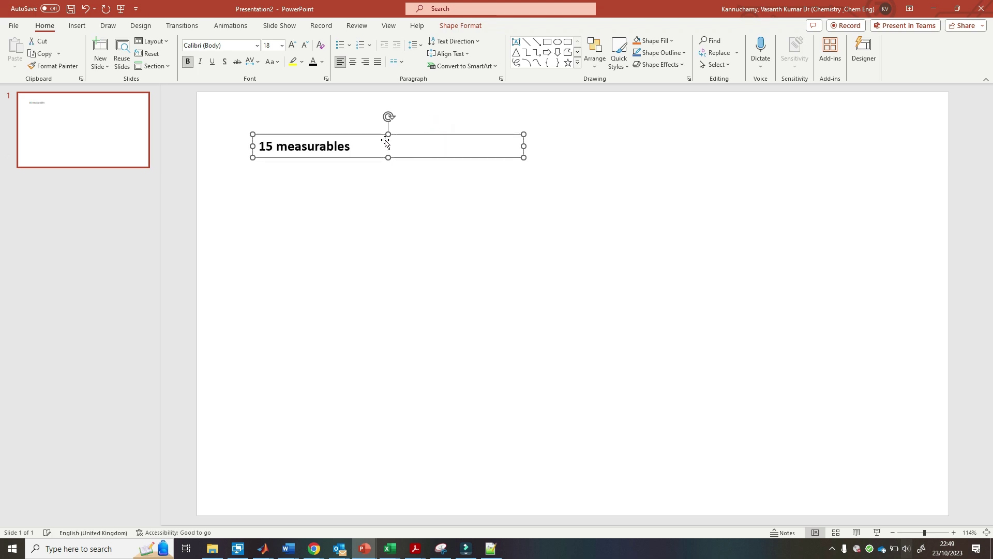
- Add a second line reading "150 samples" below "15 measurables" in the text box
{"action": "left_click", "coordinate": [340, 147]}
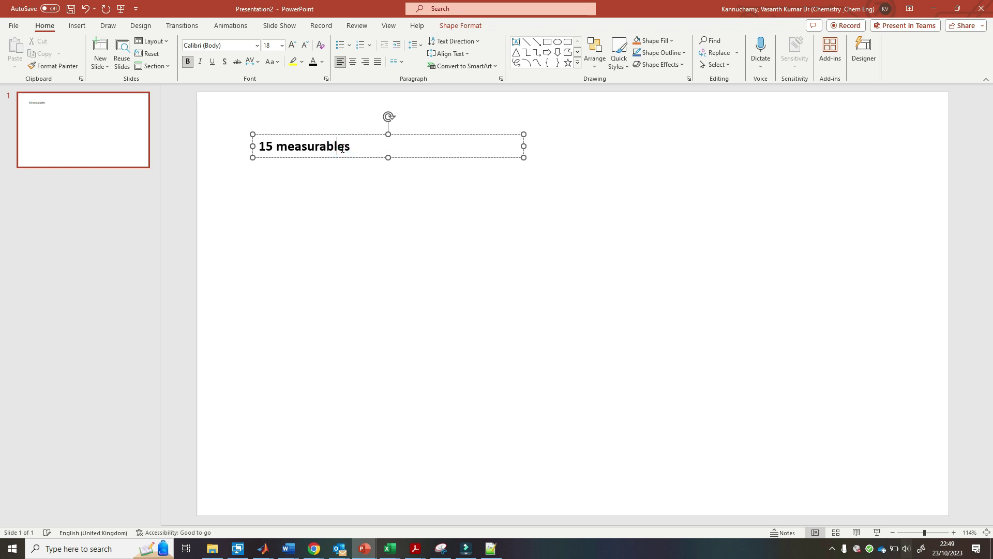
{"action": "scroll", "coordinate": [341, 148], "scroll_direction": "up", "scroll_amount": 3}
{"action": "left_click", "coordinate": [372, 165]}
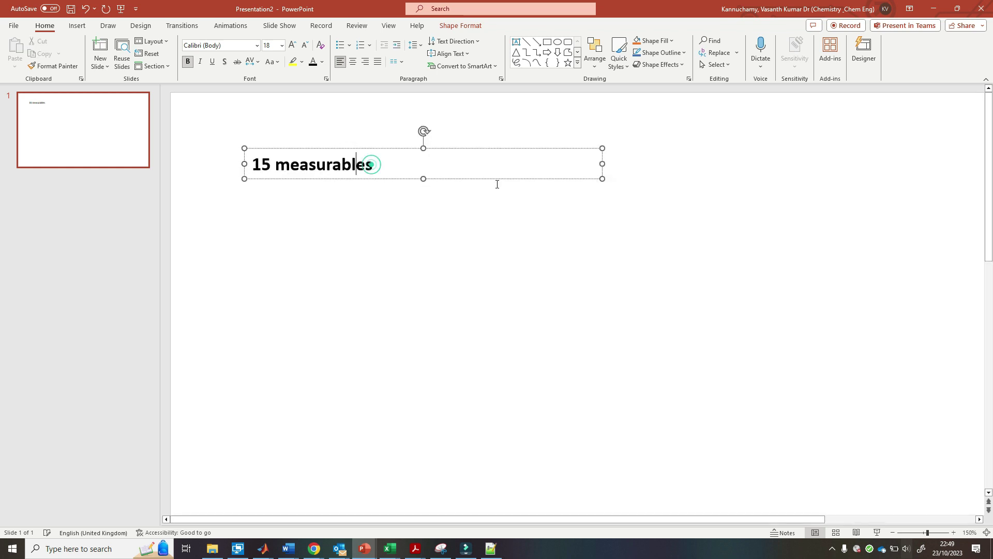
{"action": "key", "text": "Return"}
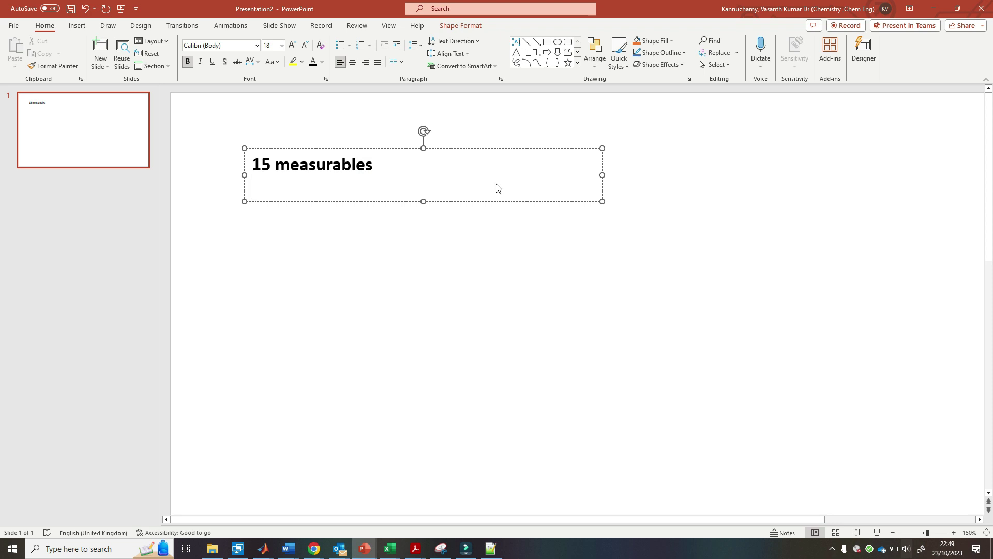
{"action": "type", "text": "150 samples"}
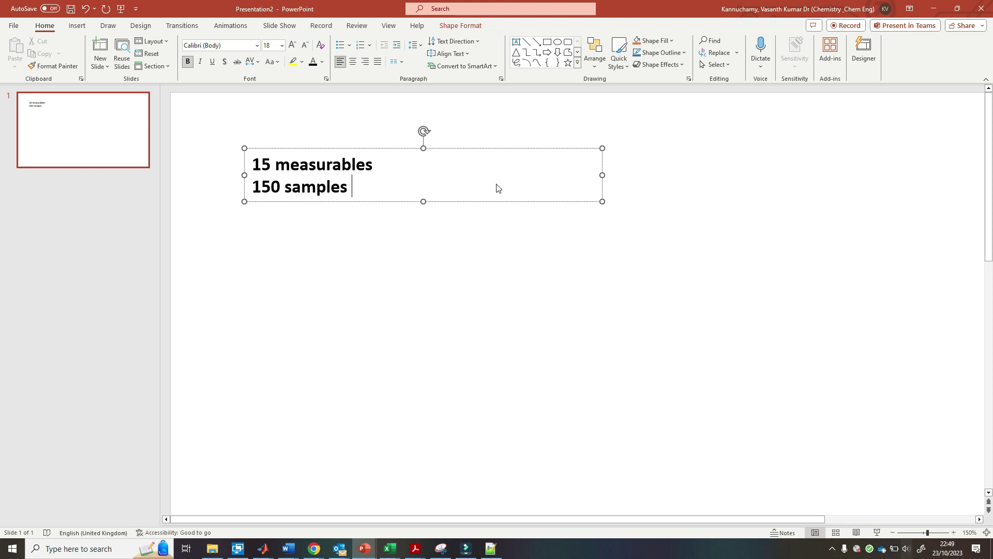
- Leave a blank line below "150 samples" and add the line "Dimension of data: R x C: 150 x 15" to the text box
{"action": "key", "text": "Return"}
{"action": "key", "text": "Return"}
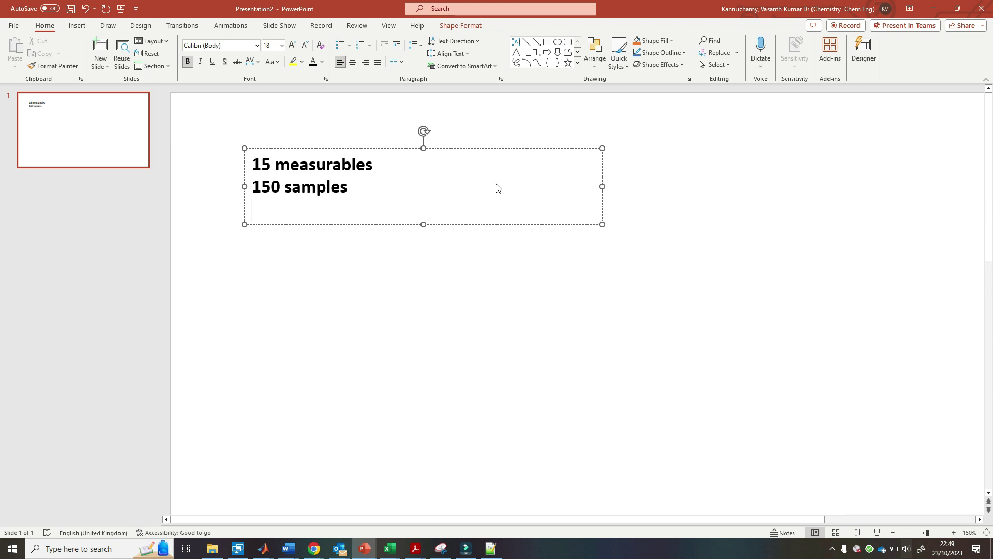
{"action": "type", "text": "Dimne"}
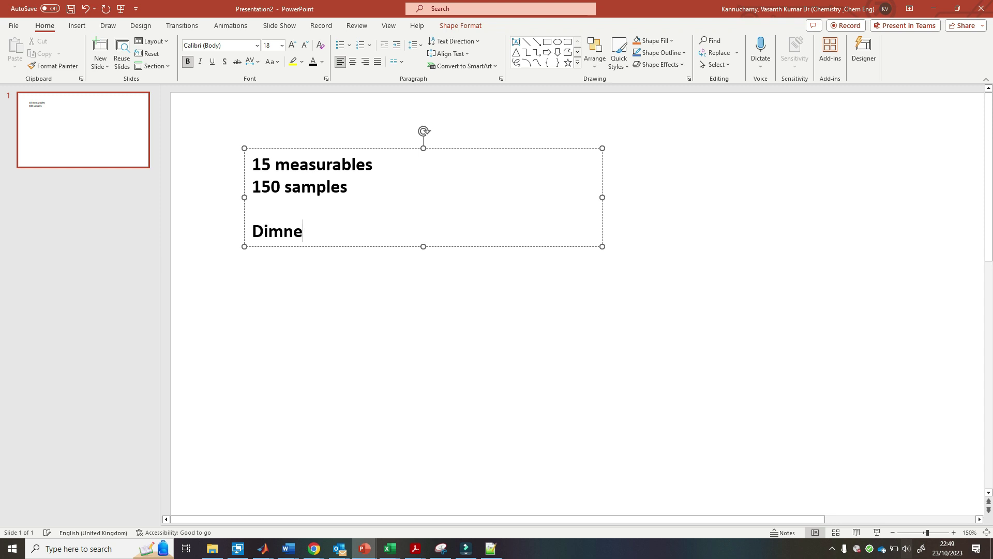
{"action": "key", "text": "BackSpace"}
{"action": "key", "text": "BackSpace"}
{"action": "type", "text": "ension"}
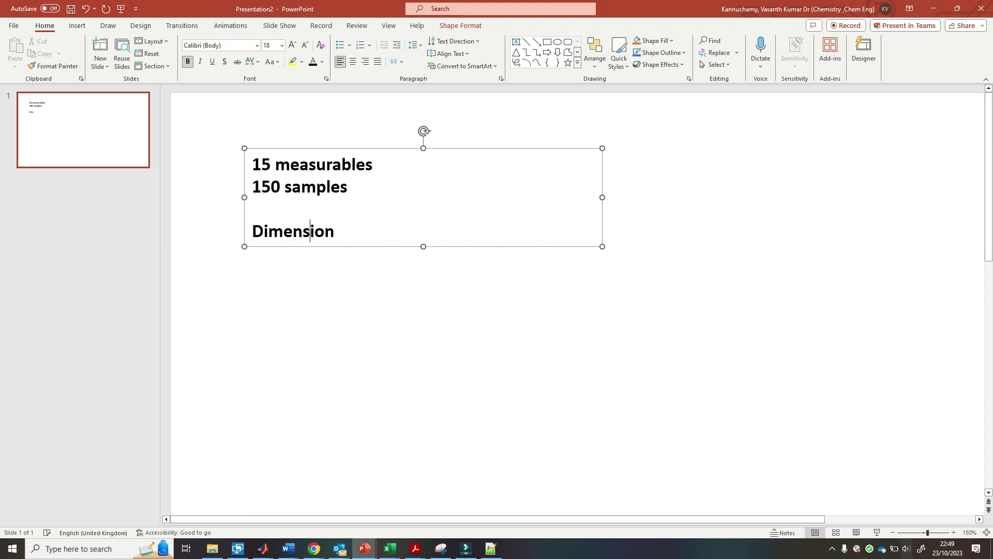
{"action": "type", "text": " of data: R x C:"}
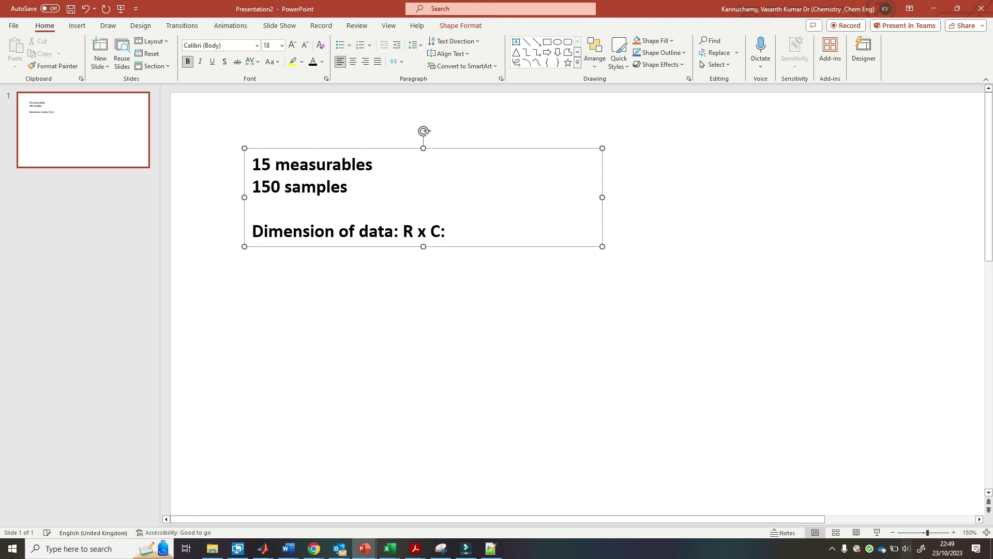
{"action": "type", "text": " 150 x"}
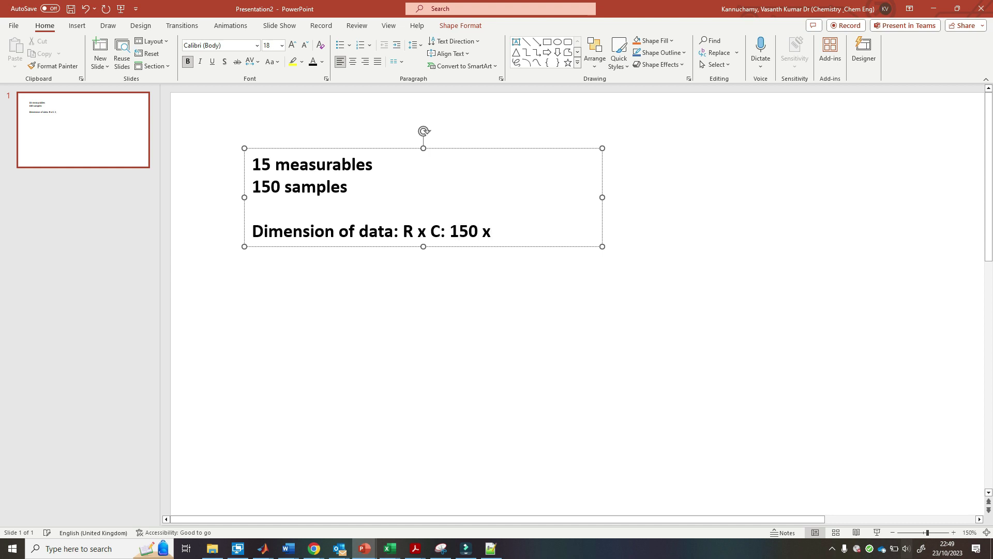
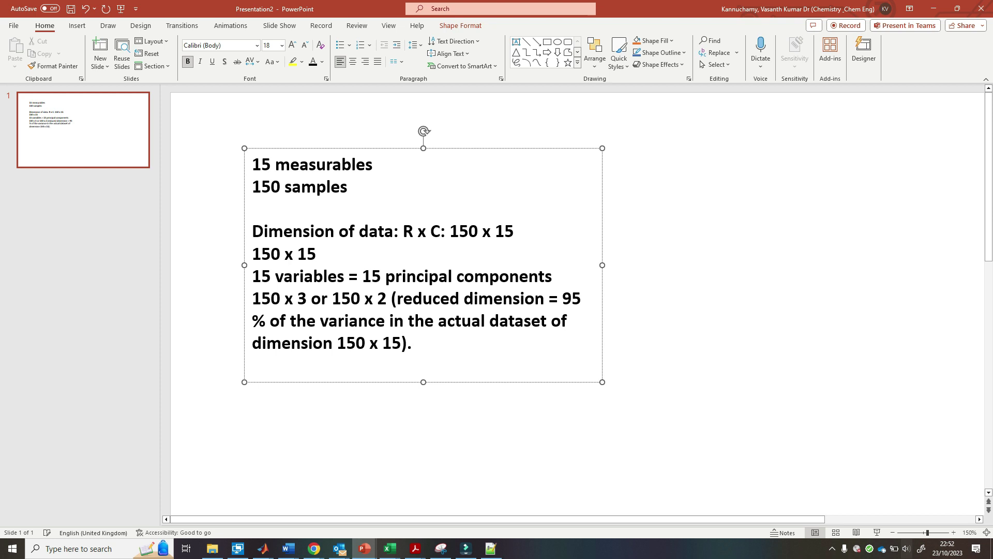
- Examine the original 150 x 15 dimension and the reduced 150 x 3 and 150 x 2 alternatives in the slide text
{"action": "left_click_drag", "start_coordinate": [318, 254], "coordinate": [265, 254]}
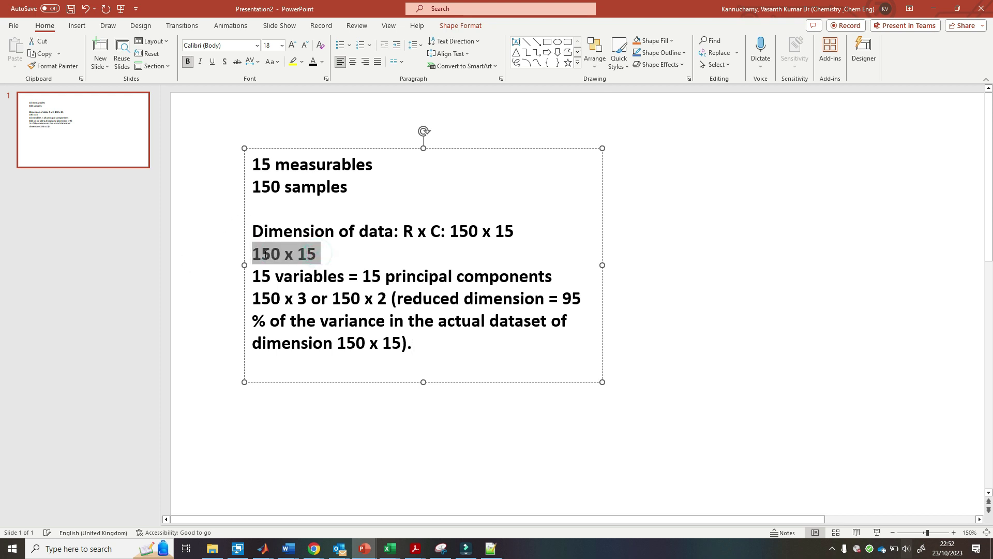
{"action": "left_click", "coordinate": [324, 256]}
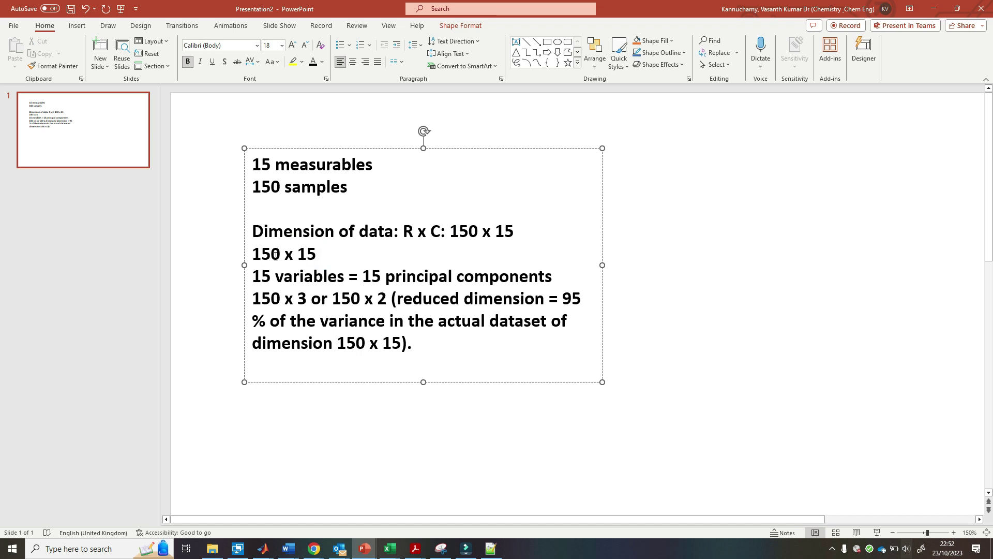
{"action": "left_click_drag", "start_coordinate": [280, 254], "coordinate": [256, 257]}
{"action": "left_click", "coordinate": [631, 221]}
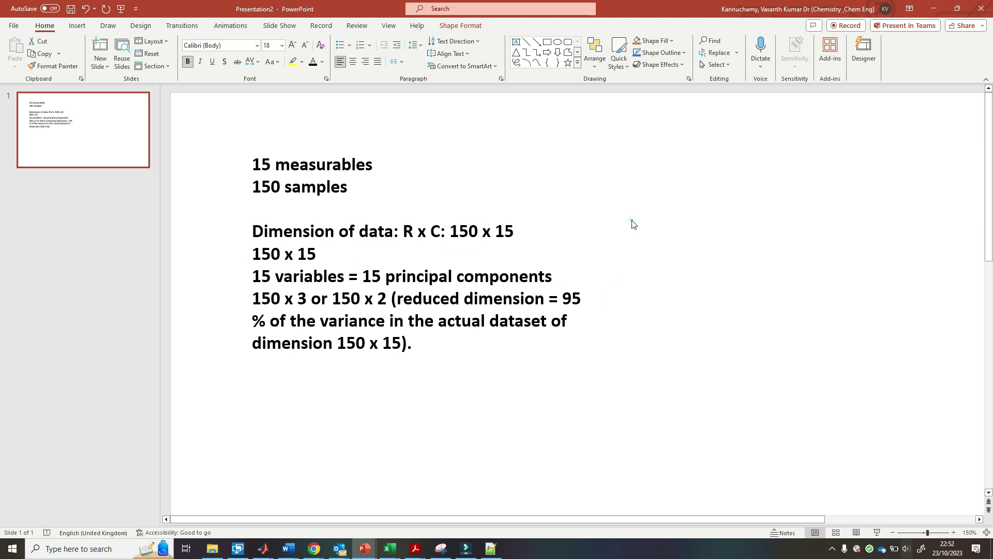
{"action": "left_click", "coordinate": [617, 255]}
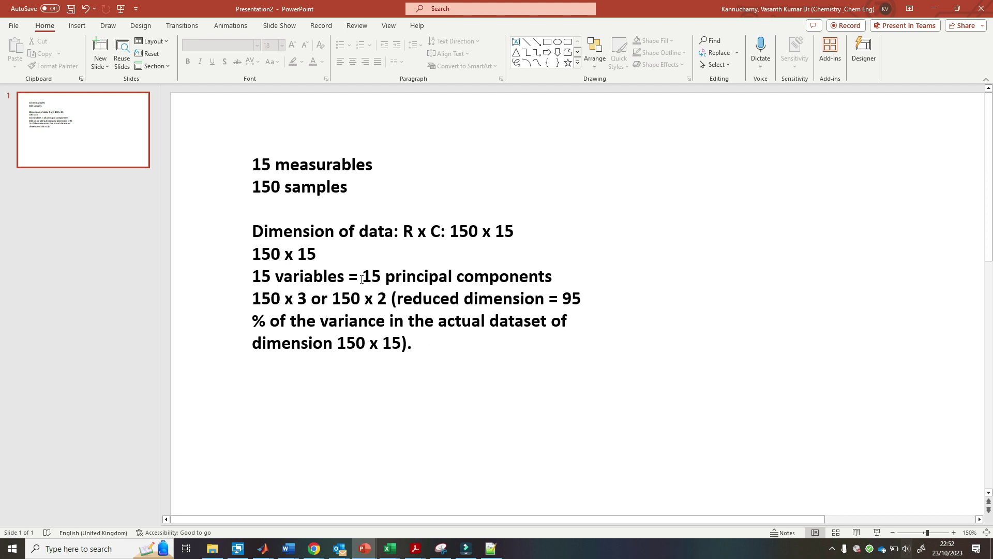
{"action": "left_click", "coordinate": [361, 257]}
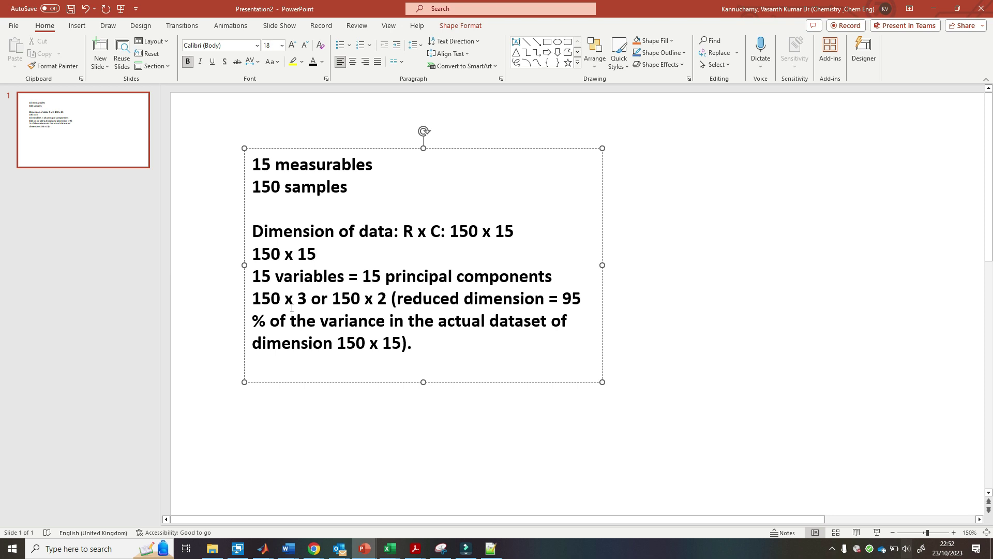
{"action": "left_click_drag", "start_coordinate": [255, 299], "coordinate": [301, 299]}
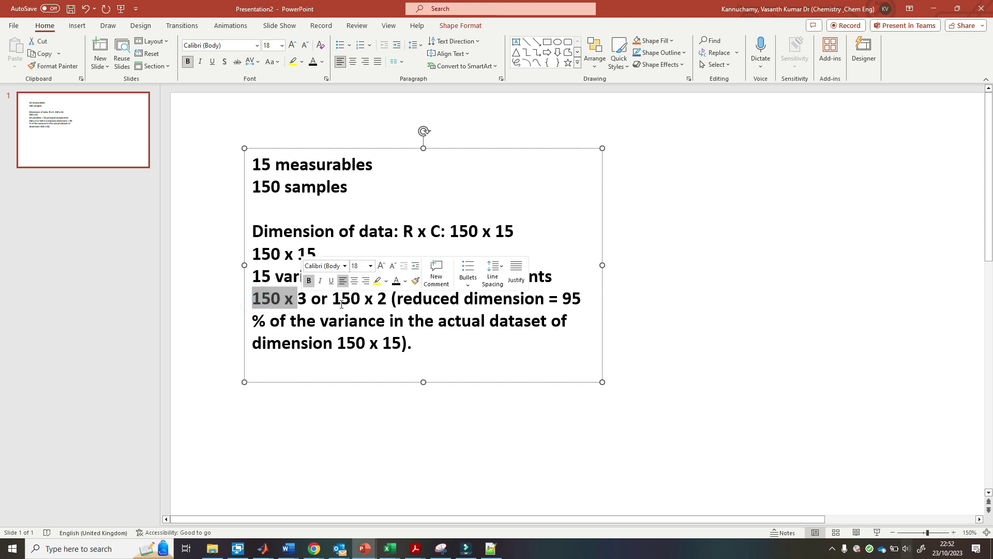
{"action": "left_click_drag", "start_coordinate": [377, 299], "coordinate": [342, 298]}
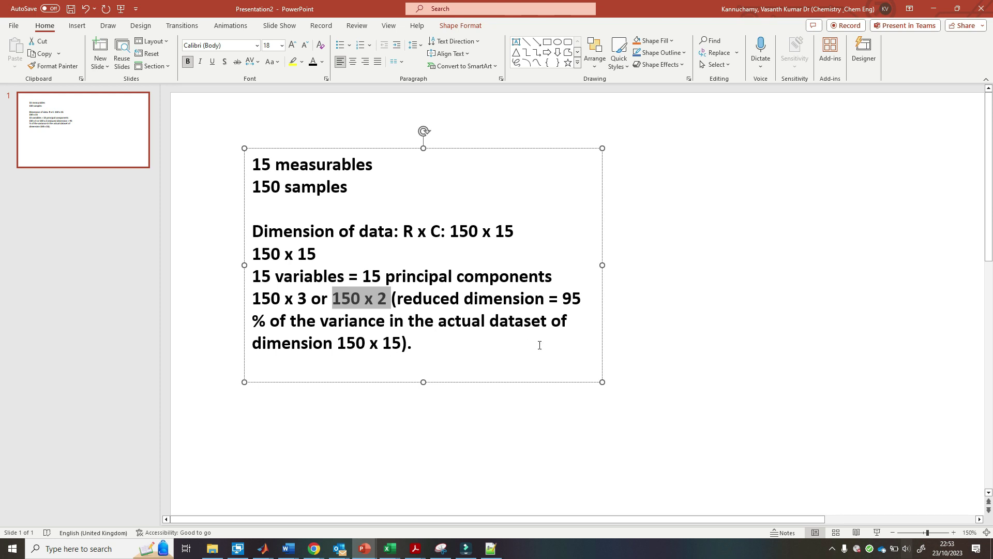
{"action": "left_click", "coordinate": [562, 299]}
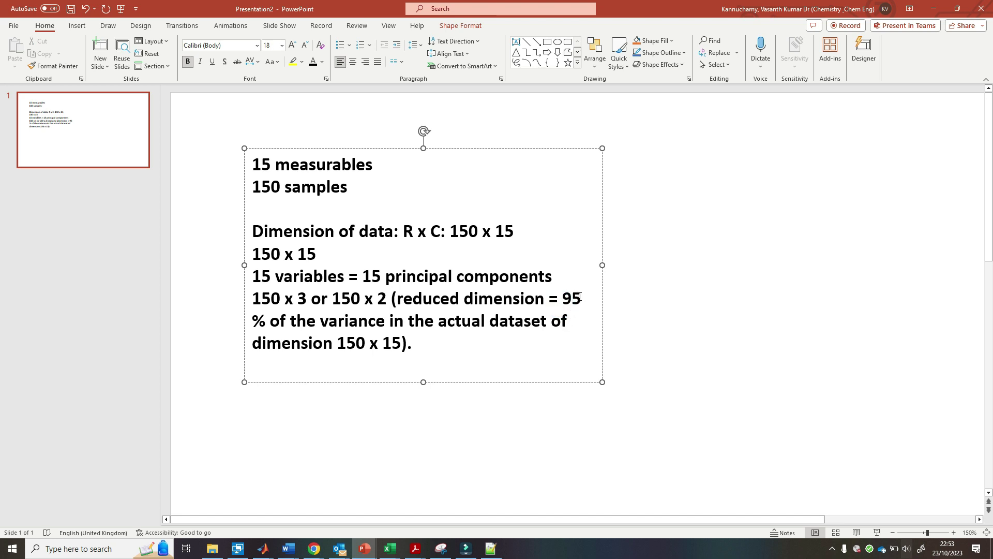
{"action": "left_click_drag", "start_coordinate": [583, 299], "coordinate": [403, 303]}
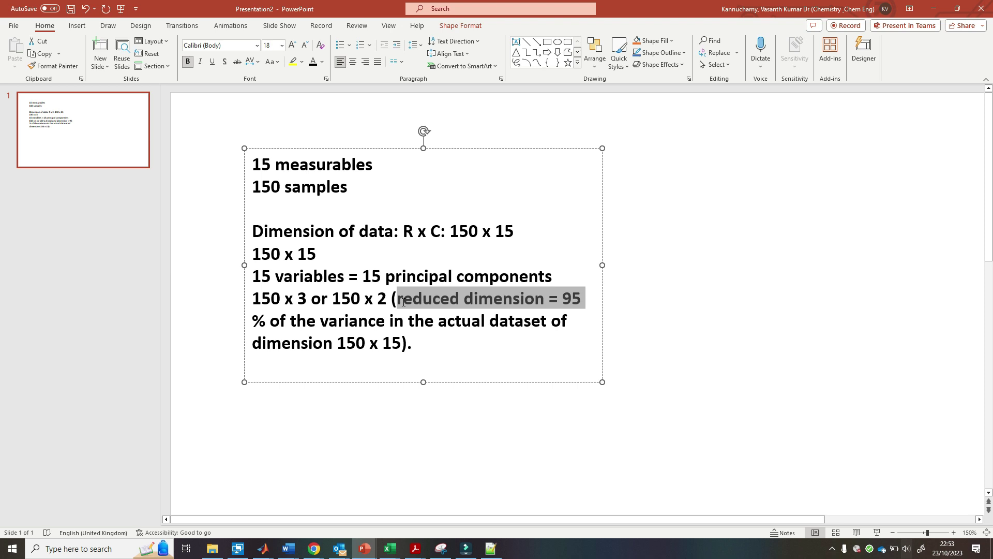
{"action": "left_click", "coordinate": [367, 319]}
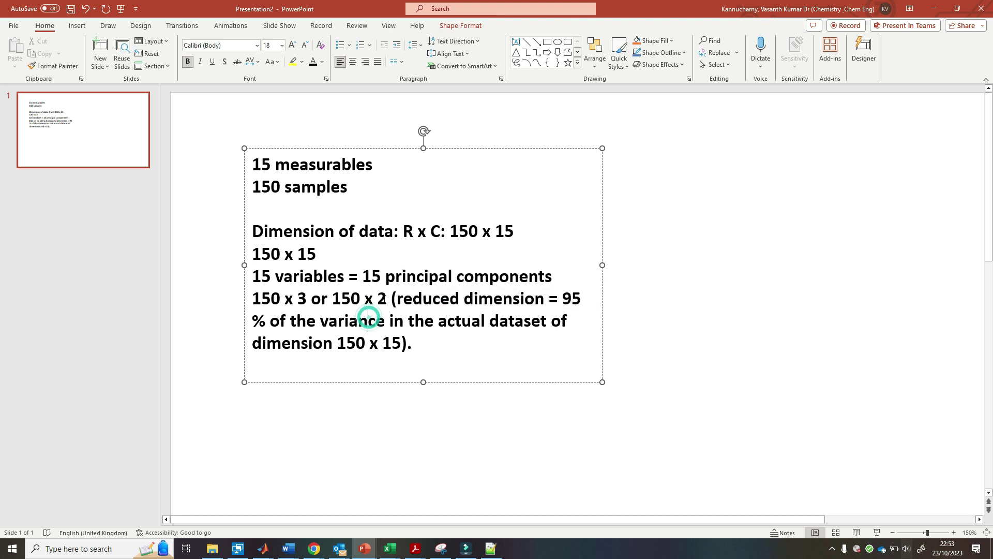
{"action": "double_click", "coordinate": [383, 299]}
{"action": "double_click", "coordinate": [302, 298]}
{"action": "left_click", "coordinate": [460, 326]}
- Add the line "Using eigen value of the covariance words" below the reduced-dimension text and leave the text box
{"action": "left_click", "coordinate": [420, 352]}
{"action": "key", "text": "Return"}
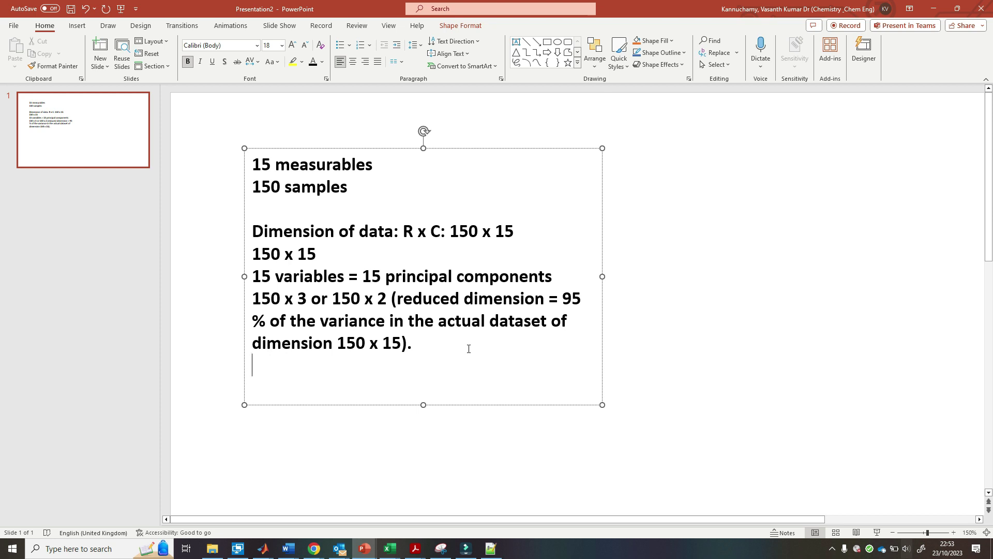
{"action": "type", "text": "Using eigen"}
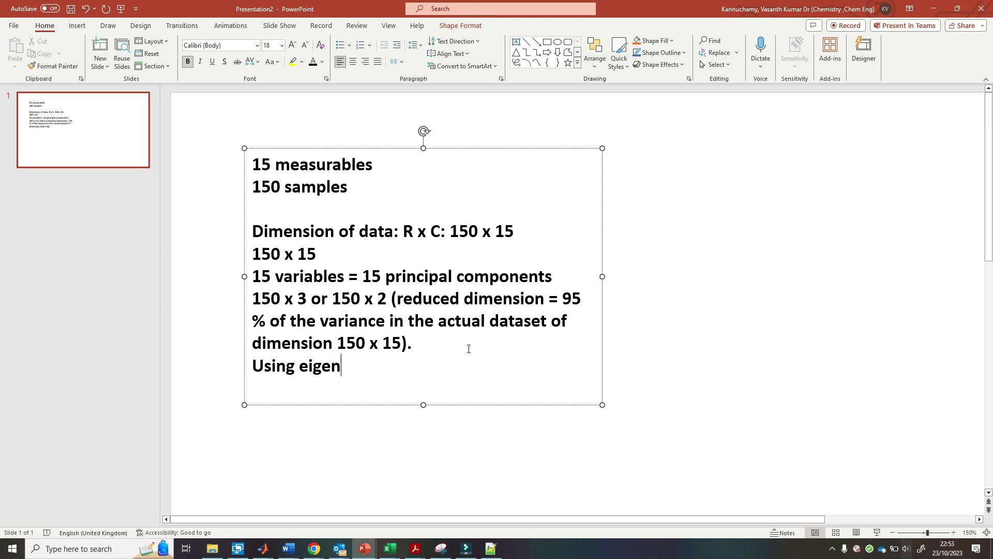
{"action": "type", "text": " value of the "}
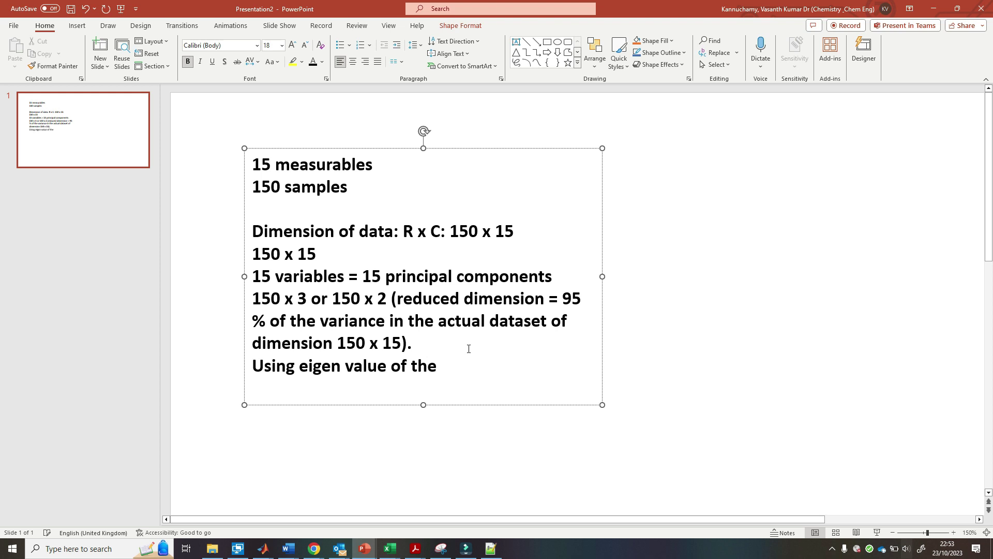
{"action": "type", "text": "covariance"}
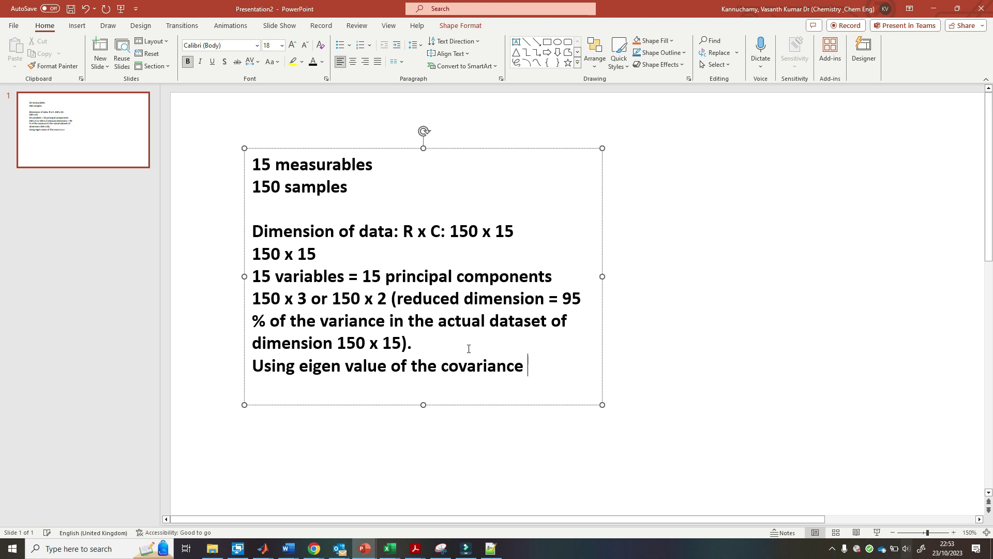
{"action": "type", "text": " words"}
{"action": "left_click", "coordinate": [716, 253]}
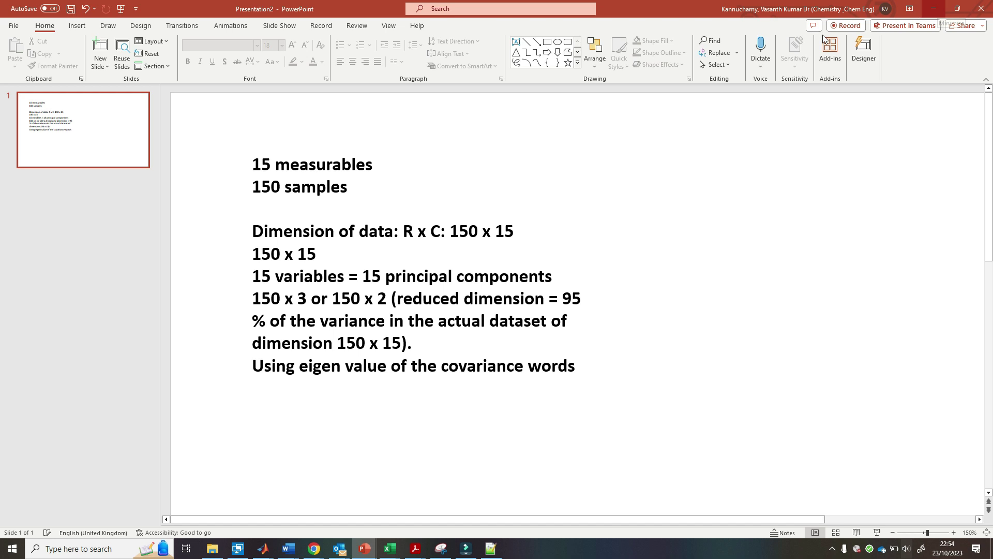
- Minimise the PowerPoint and Notepad++ windows to return to the "150 all" sheet of the Excel crystal data workbook, selecting cell B3
{"action": "left_click", "coordinate": [938, 8]}
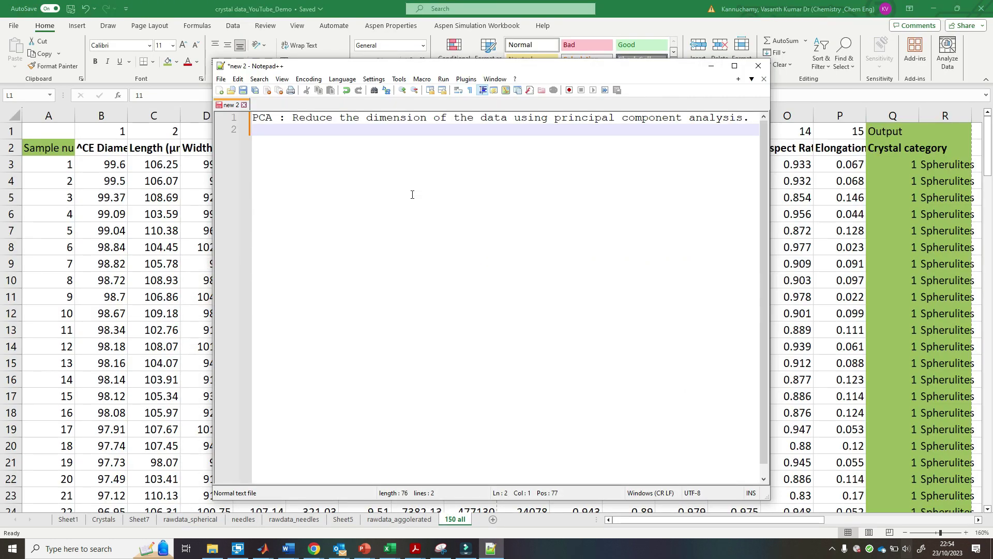
{"action": "left_click", "coordinate": [711, 65]}
{"action": "left_click", "coordinate": [478, 234]}
{"action": "left_click", "coordinate": [258, 280]}
{"action": "left_click", "coordinate": [247, 296]}
{"action": "left_click", "coordinate": [116, 170]}
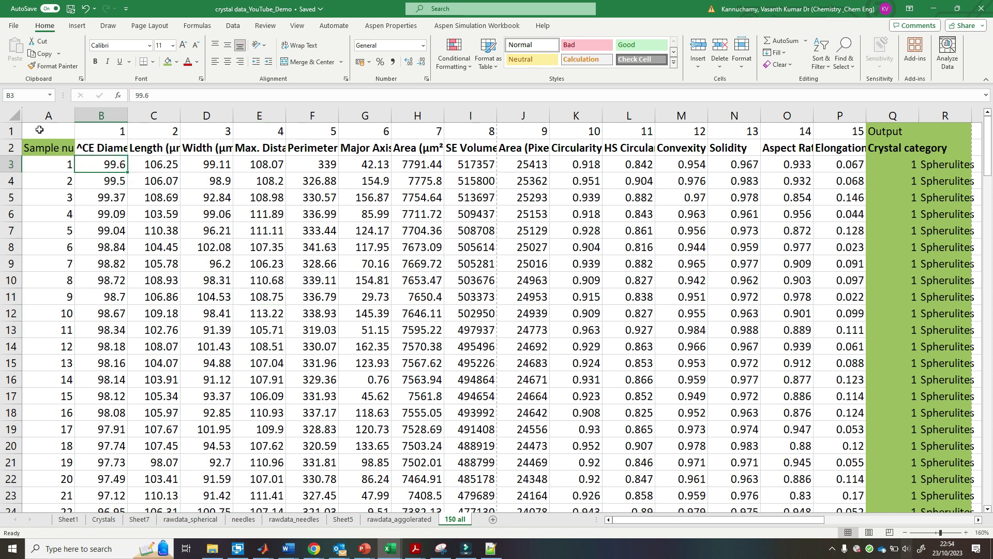
- Insert a blank row above the descriptor numbers and enter the bold heading "DATASET" in cell B1
{"action": "left_click", "coordinate": [10, 129]}
{"action": "right_click", "coordinate": [10, 129]}
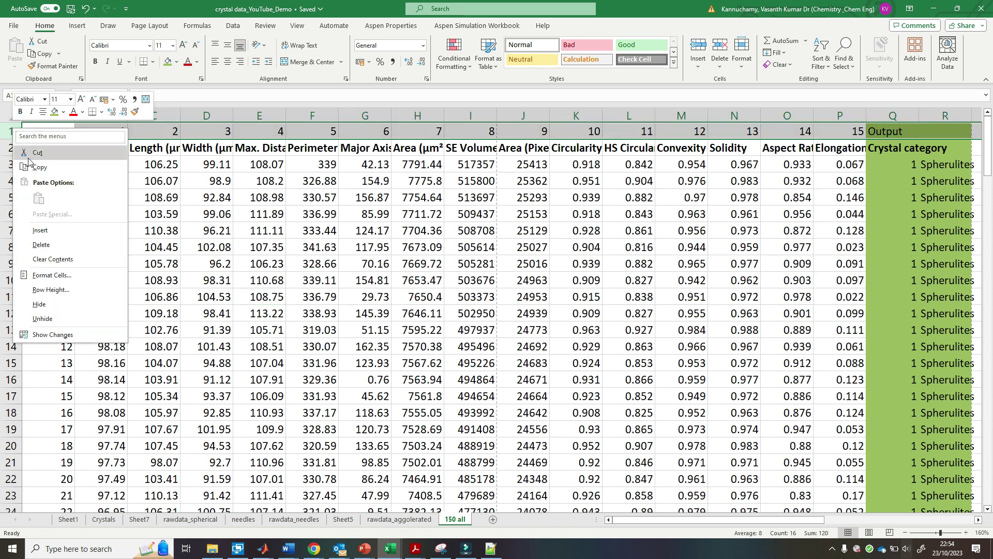
{"action": "left_click", "coordinate": [44, 237]}
{"action": "left_click", "coordinate": [96, 129]}
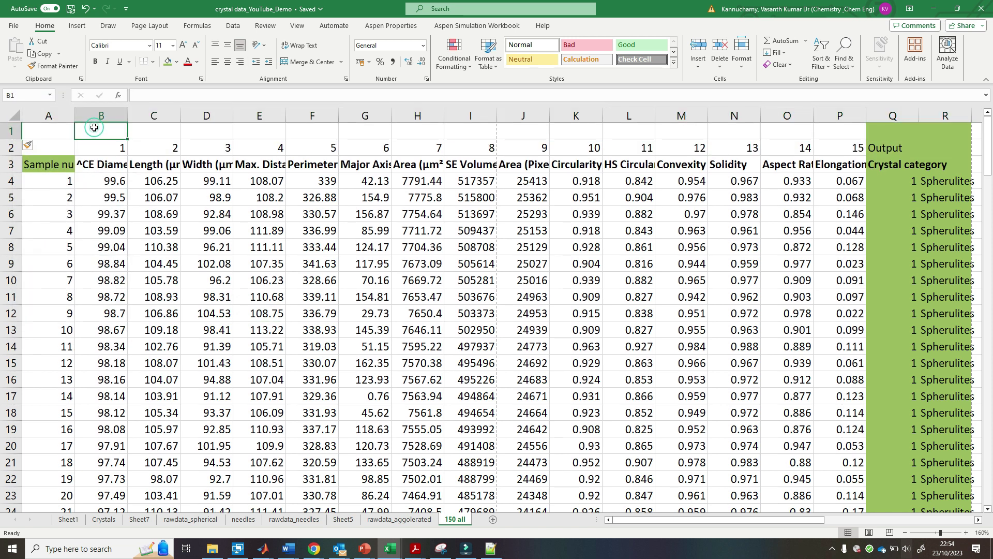
{"action": "type", "text": "DATASET"}
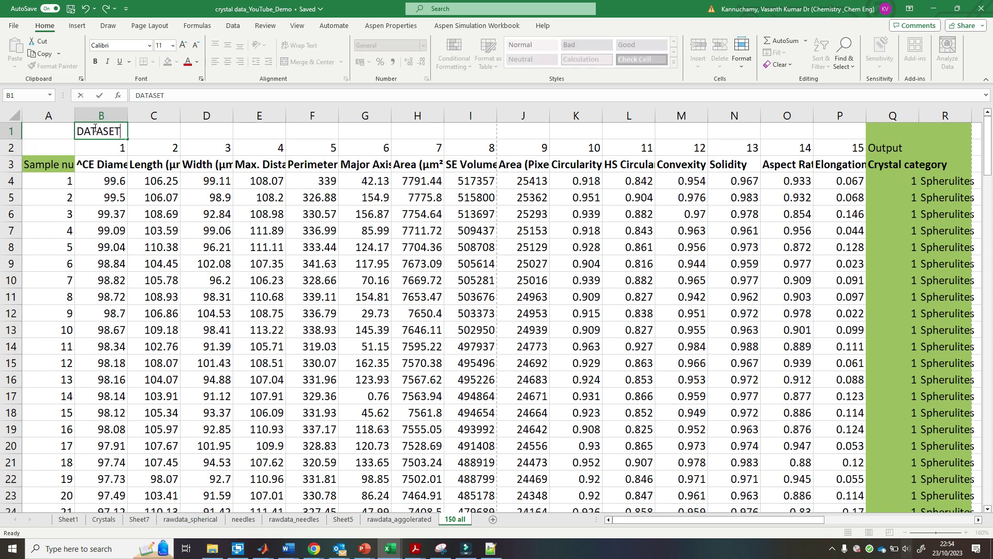
{"action": "key", "text": "ctrl+Return"}
{"action": "key", "text": "ctrl+b"}
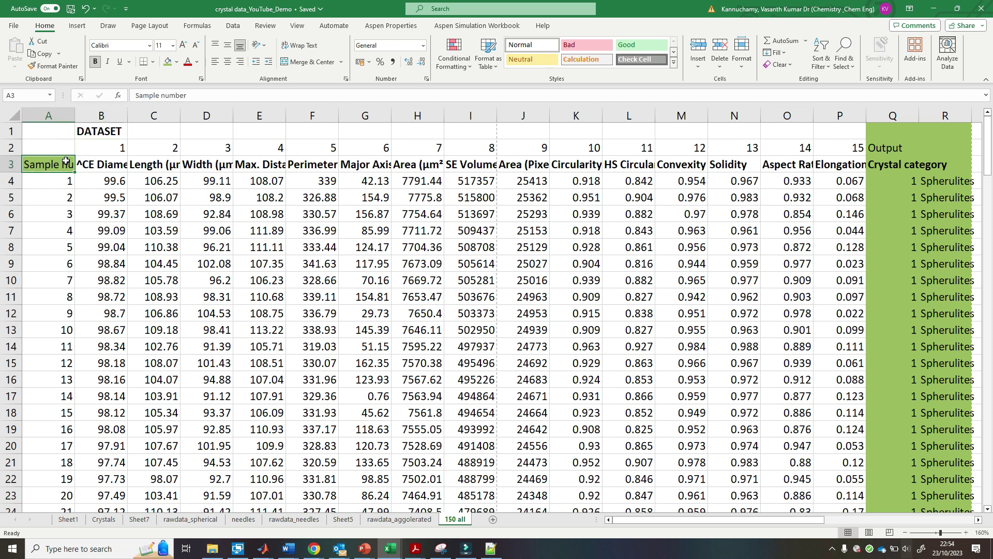
{"action": "left_click", "coordinate": [102, 177]}
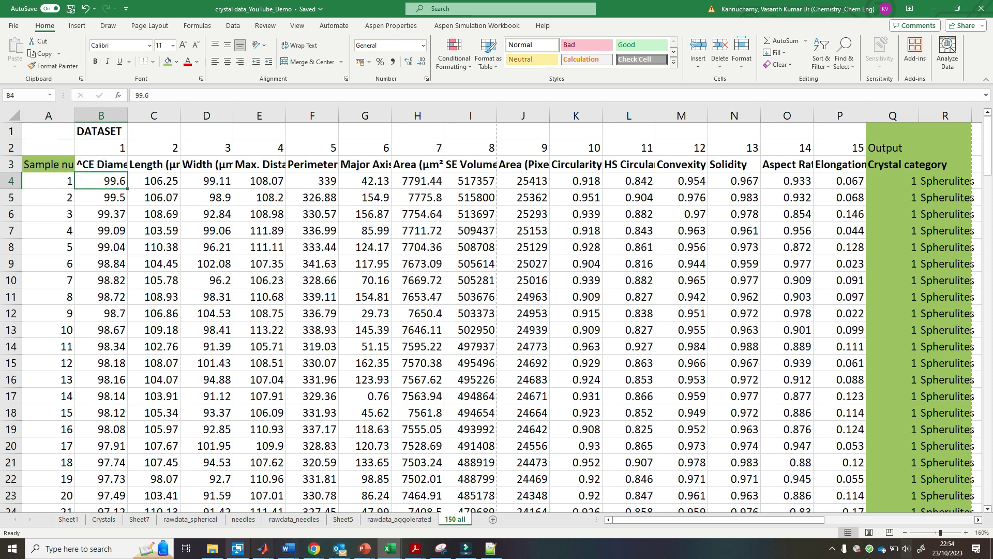
- Switch to the main MATLAB window, closing the Figure 1 window and the separate file window
{"action": "left_click", "coordinate": [261, 549]}
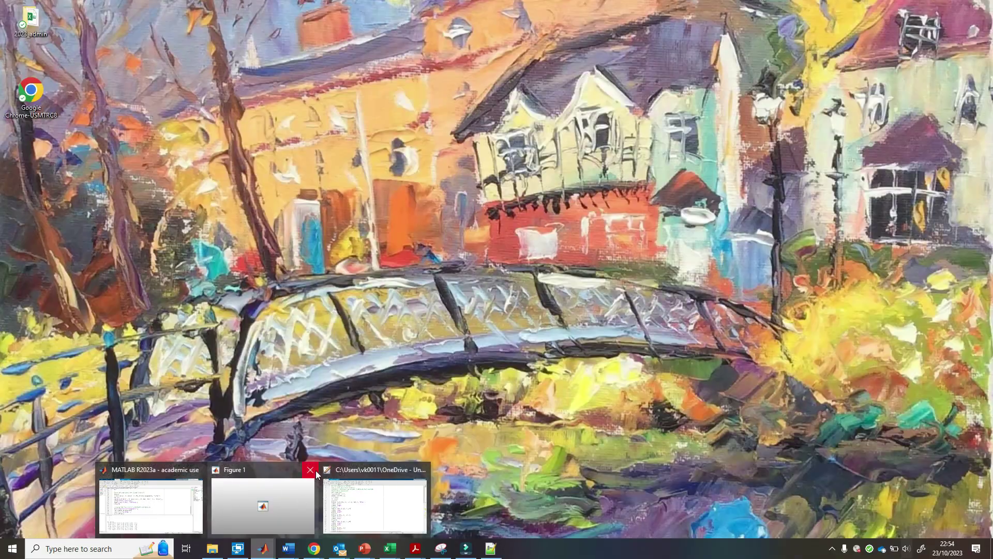
{"action": "left_click", "coordinate": [311, 470]}
{"action": "left_click", "coordinate": [367, 470]}
{"action": "left_click", "coordinate": [254, 505]}
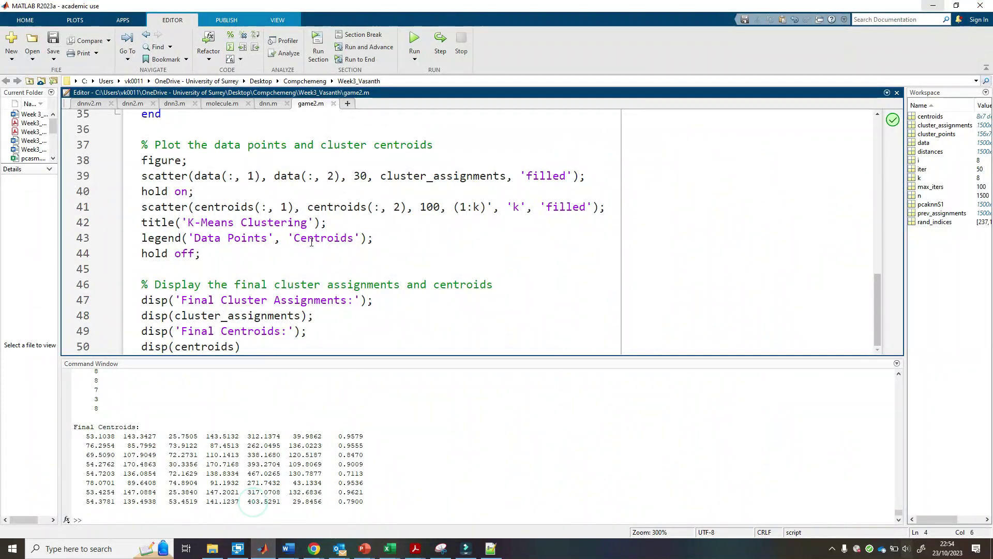
- Create a blank MATLAB script and remove all workspace variables with clear all
{"action": "left_click", "coordinate": [348, 103]}
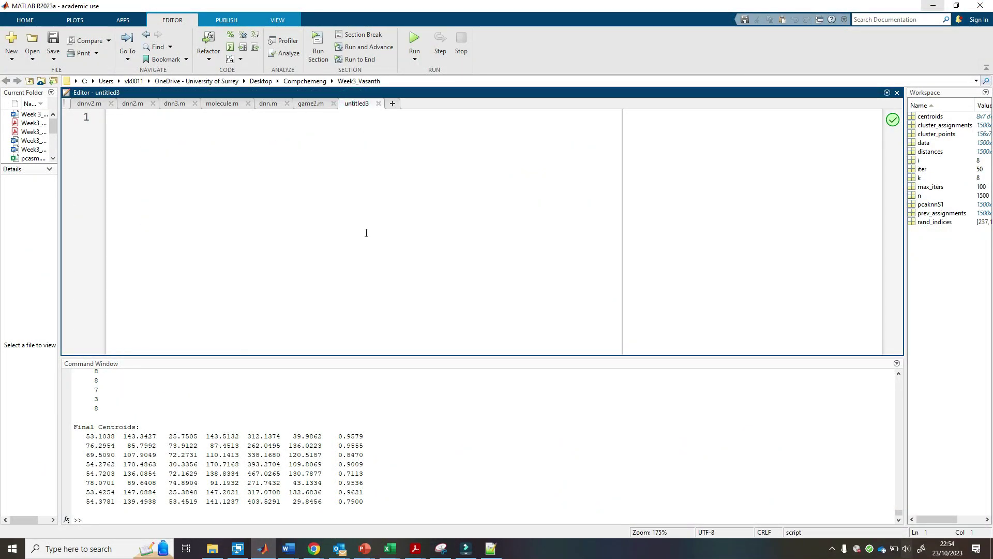
{"action": "left_click", "coordinate": [104, 510]}
{"action": "type", "text": "clearl"}
{"action": "key", "text": "BackSpace"}
{"action": "type", "text": "all"}
{"action": "key", "text": "Return"}
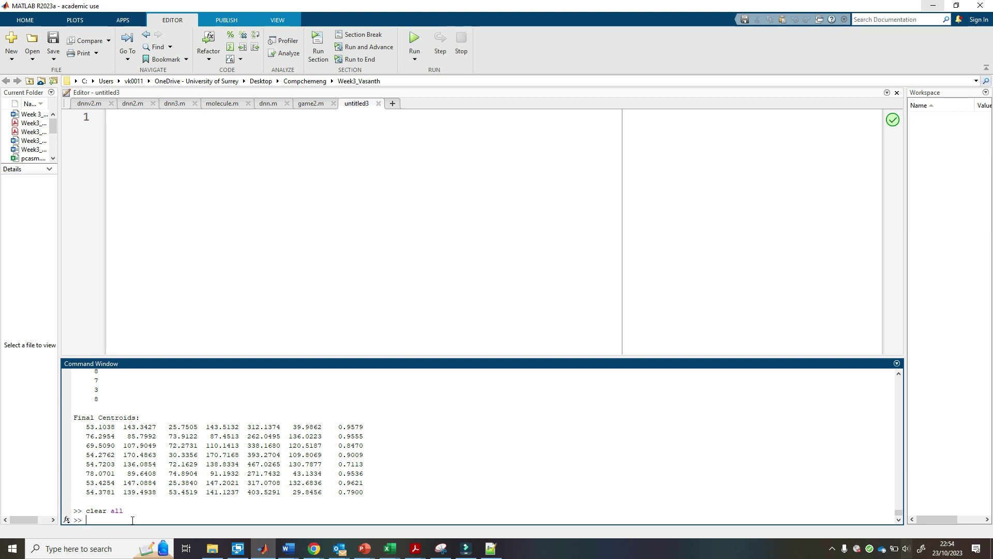
- Empty the Command Window with clc
{"action": "type", "text": "cl"}
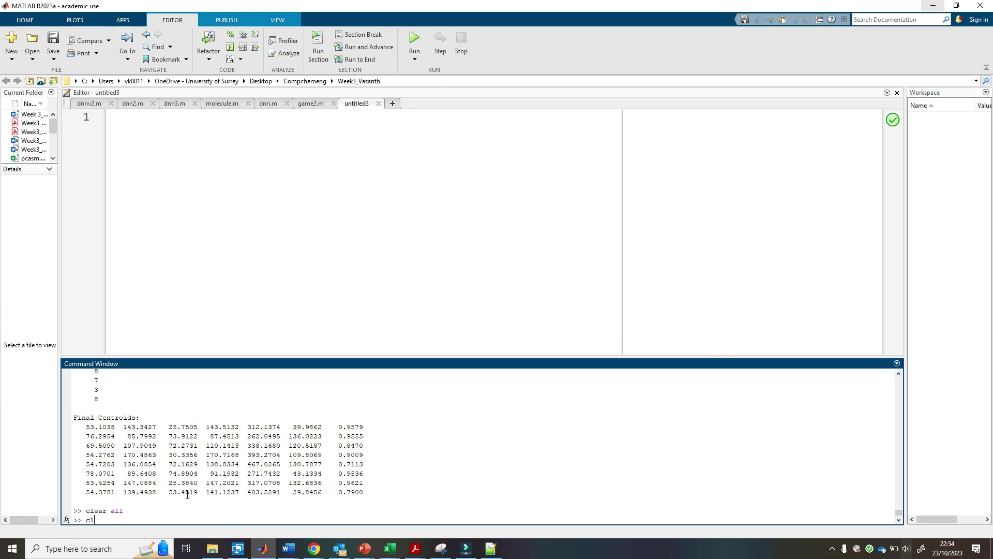
{"action": "type", "text": "c"}
{"action": "key", "text": "Return"}
{"action": "left_click", "coordinate": [216, 461]}
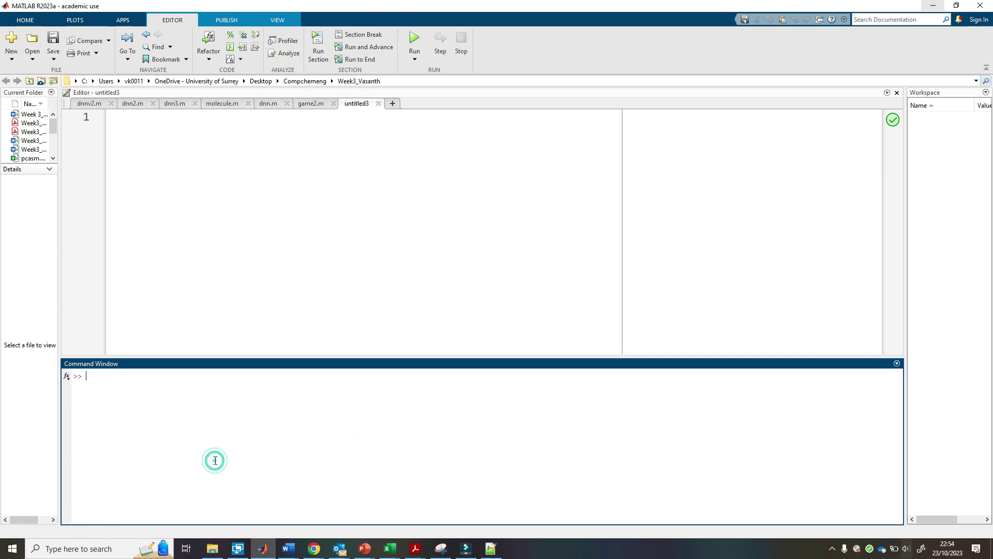
{"action": "left_click", "coordinate": [240, 387]}
{"action": "left_click", "coordinate": [203, 406]}
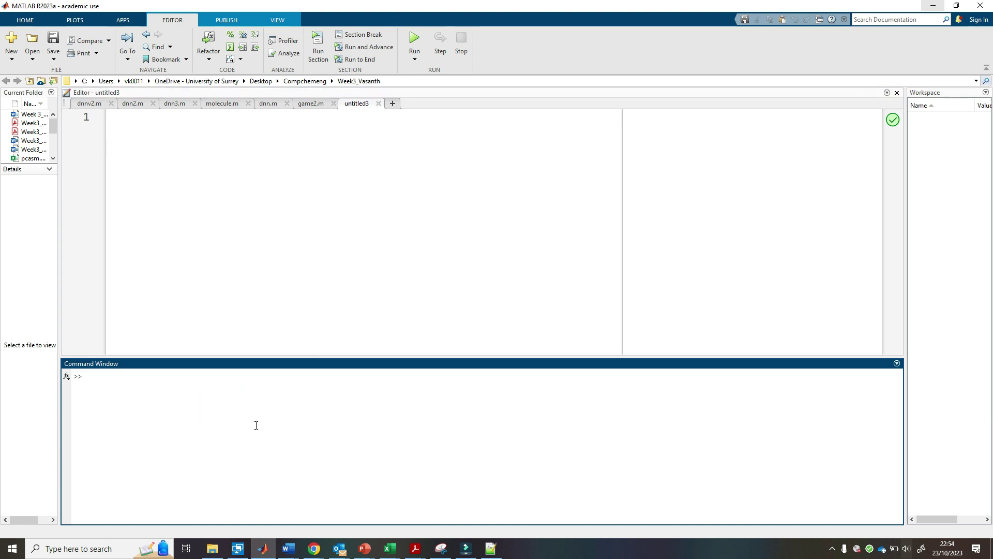
- Enter the comment "% PCA for dimensionality reduction of a big dataset" at the MATLAB command prompt
{"action": "left_click", "coordinate": [277, 21]}
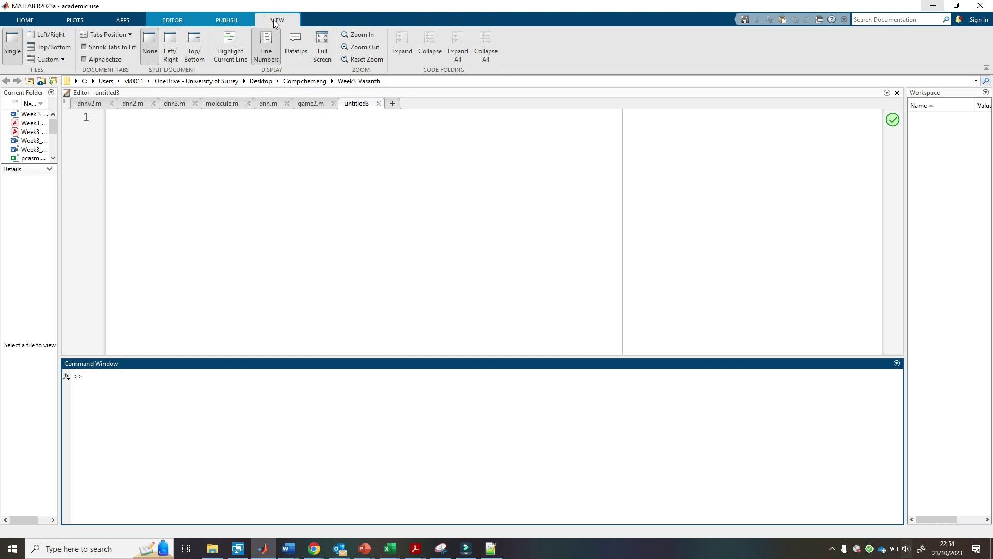
{"action": "left_click", "coordinate": [160, 385]}
{"action": "left_click", "coordinate": [160, 384]}
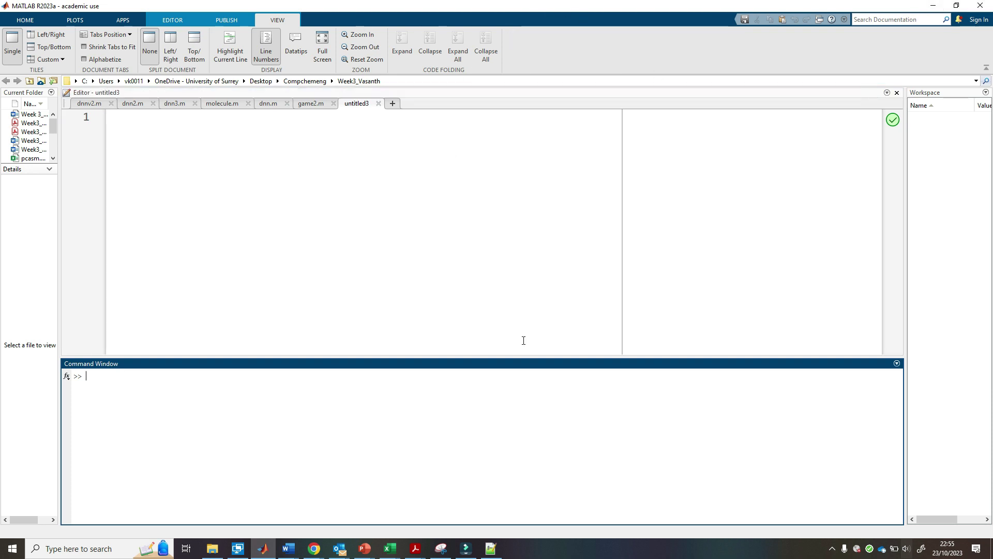
{"action": "left_click", "coordinate": [108, 388]}
{"action": "type", "text": "% PCA for dimensionality reduction of a big dataset"}
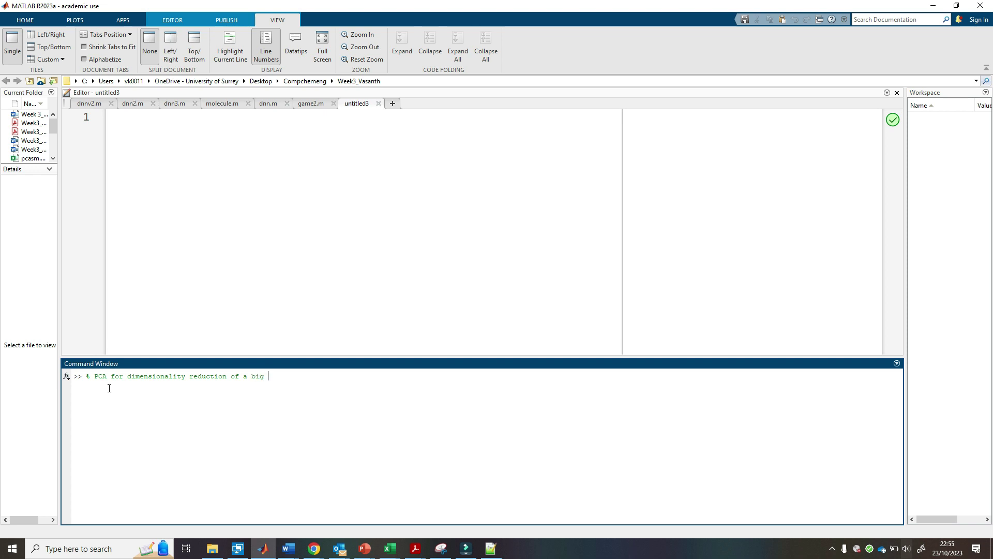
{"action": "key", "text": "Return"}
- Check the file name and data sheet of the crystal data workbook in Excel and return to MATLAB
{"action": "left_click", "coordinate": [25, 20]}
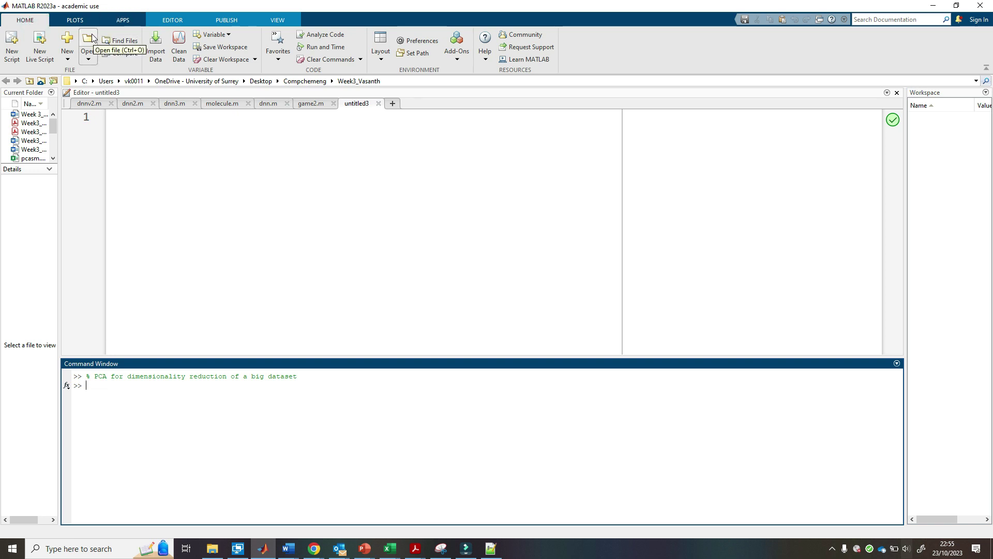
{"action": "left_click", "coordinate": [390, 548]}
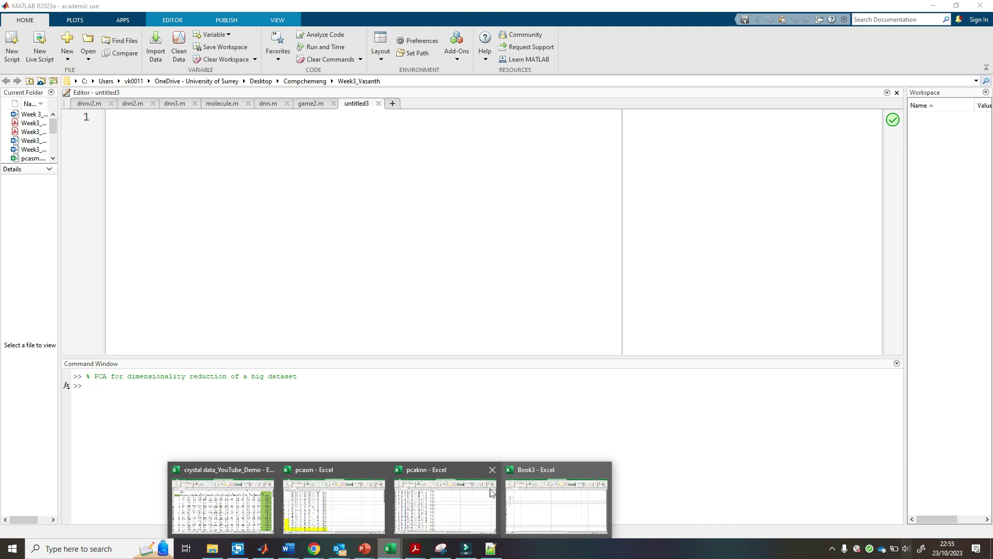
{"action": "left_click", "coordinate": [227, 501]}
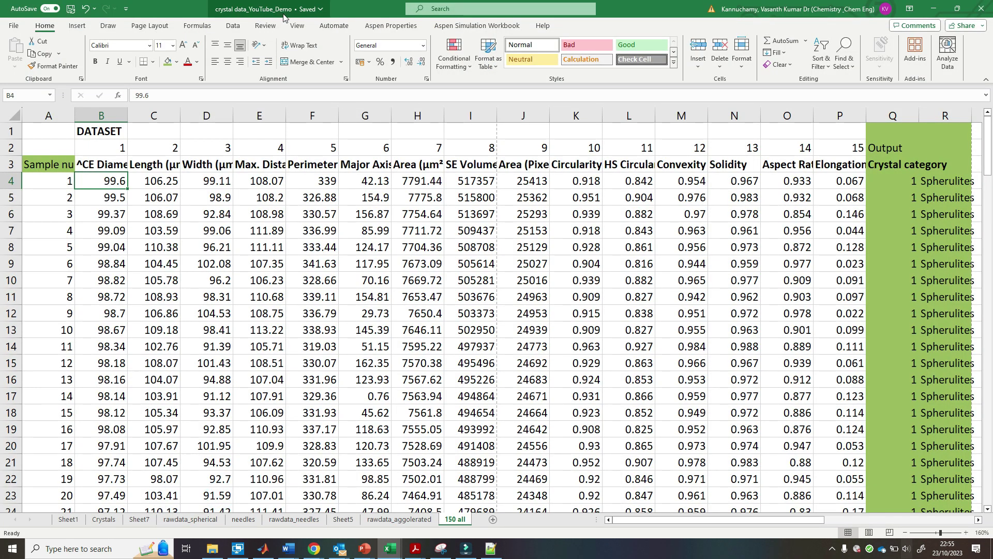
{"action": "key", "text": "alt+Tab"}
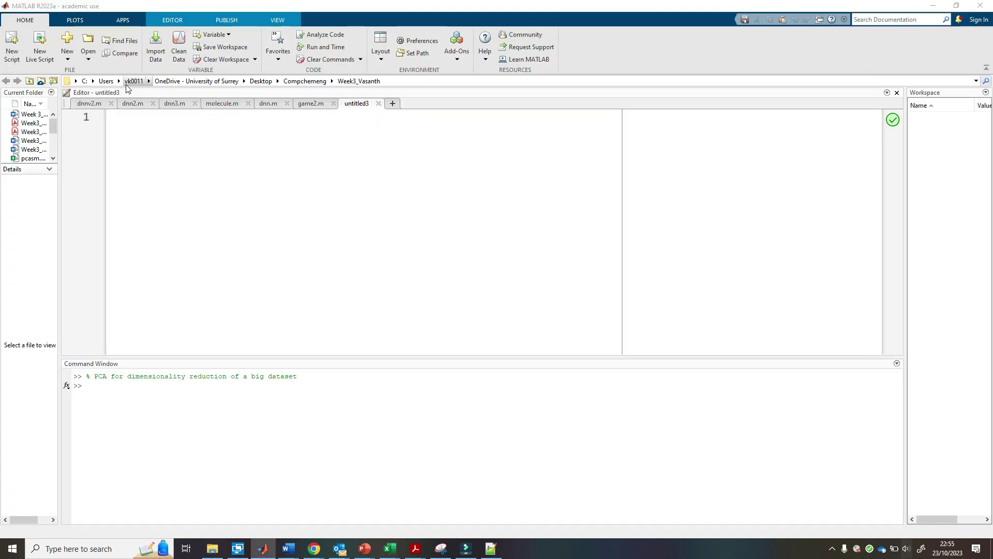
{"action": "key", "text": "alt+Tab"}
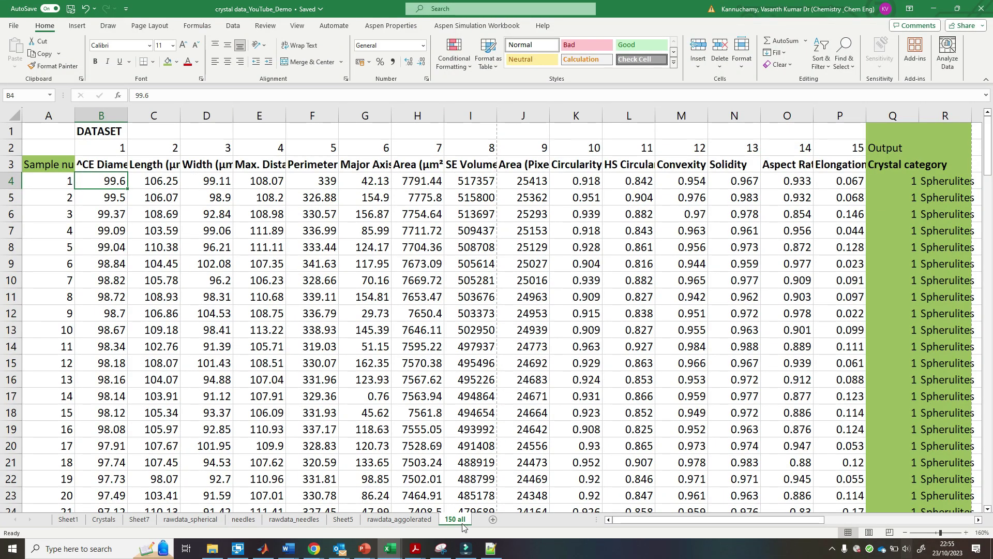
{"action": "key", "text": "alt+Tab"}
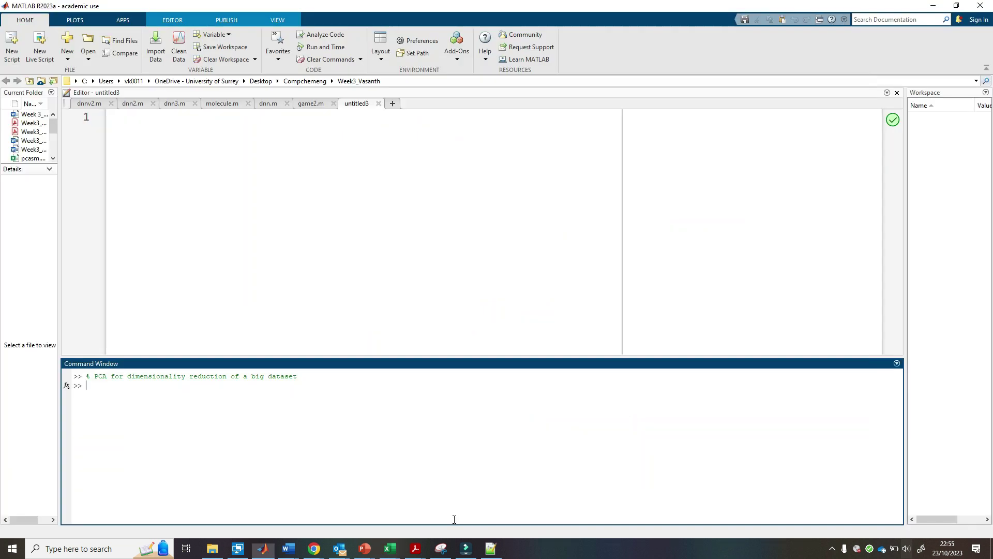
{"action": "left_click", "coordinate": [87, 45]}
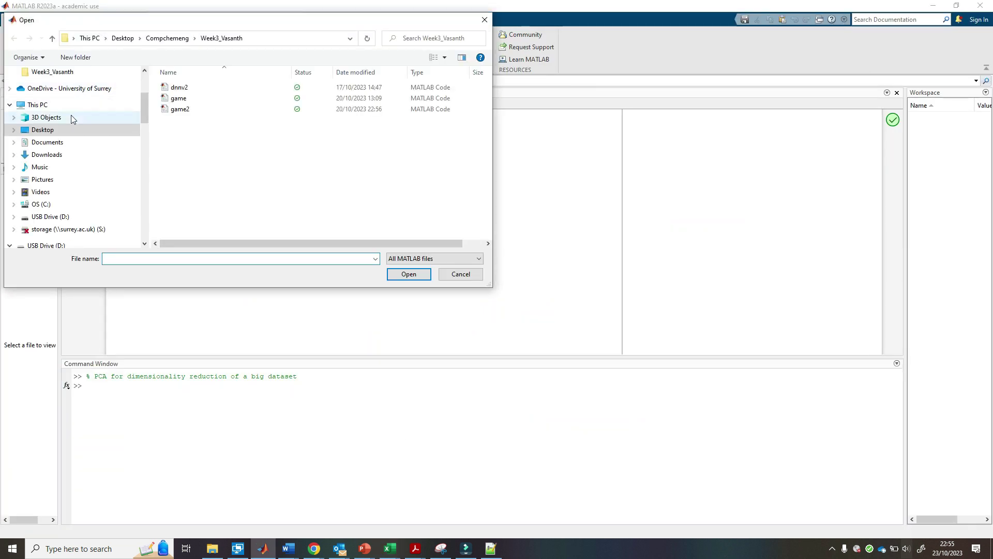
{"action": "left_click", "coordinate": [52, 142]}
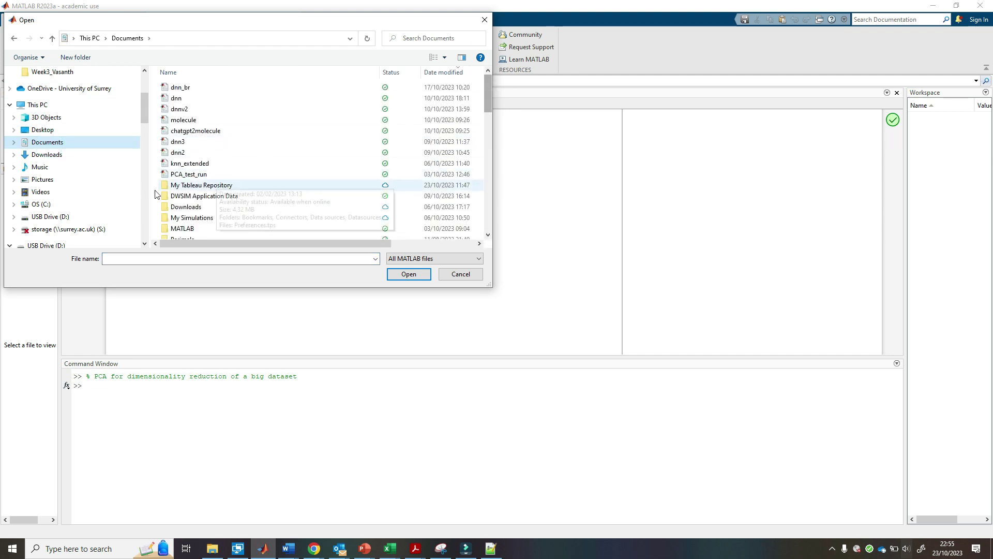
{"action": "left_click", "coordinate": [36, 133]}
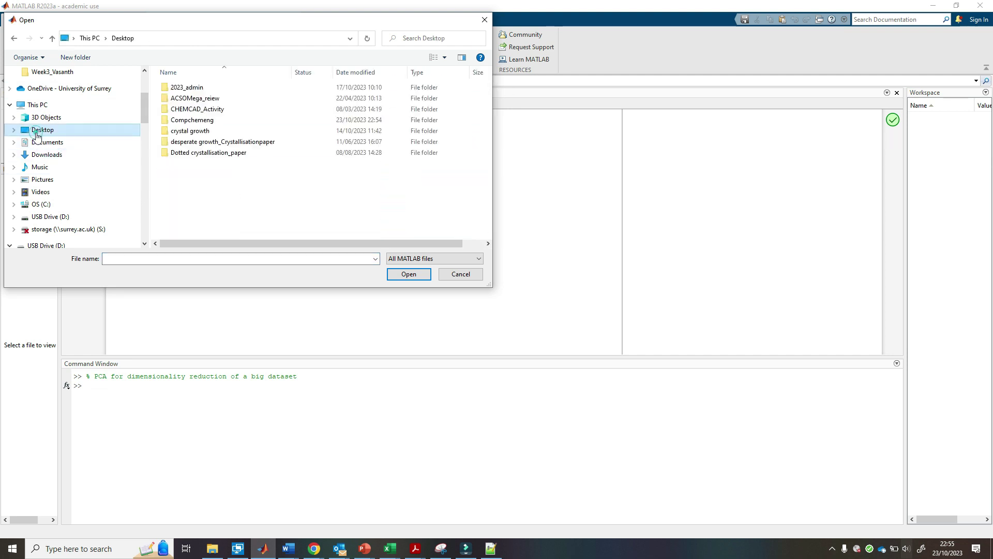
{"action": "double_click", "coordinate": [201, 120]}
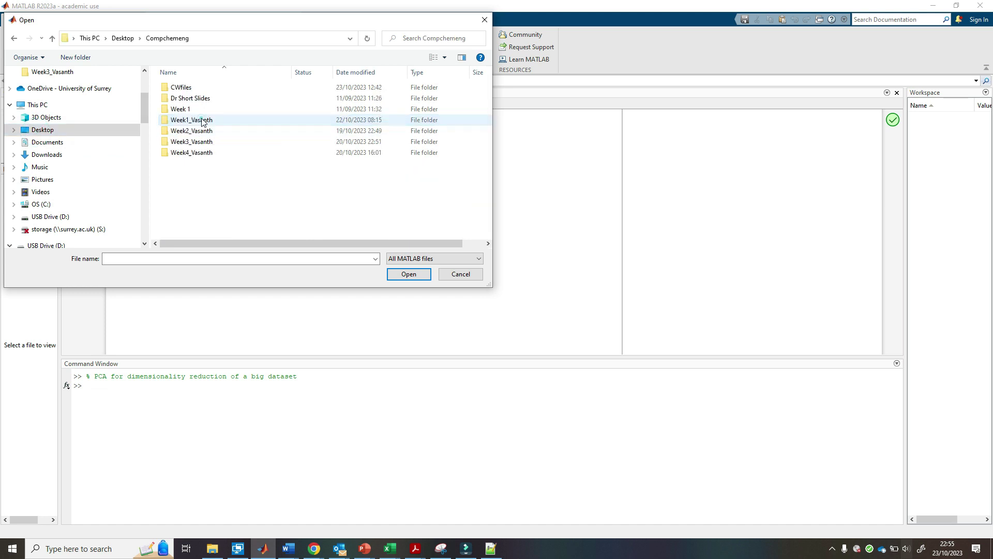
{"action": "double_click", "coordinate": [184, 87]}
{"action": "left_click", "coordinate": [414, 258]}
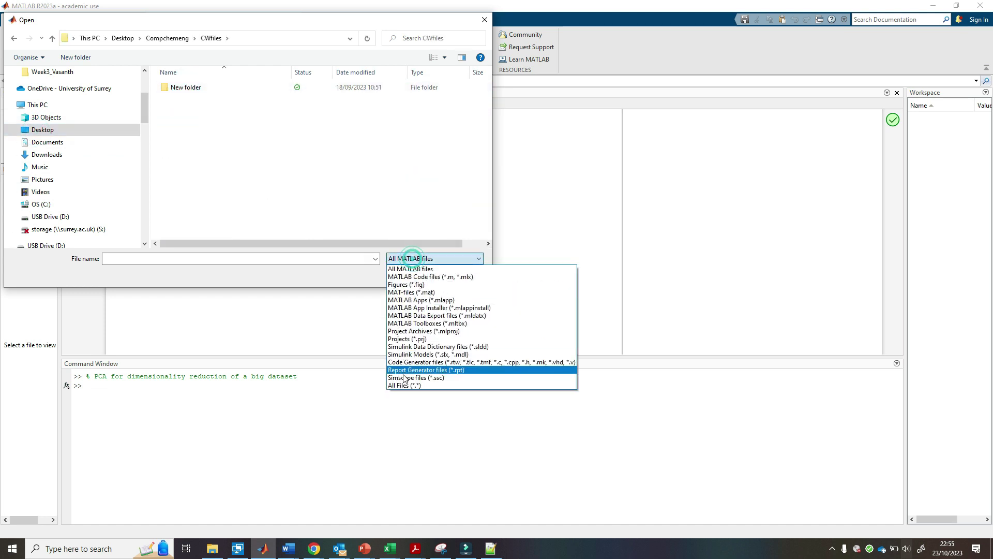
{"action": "left_click", "coordinate": [403, 388]}
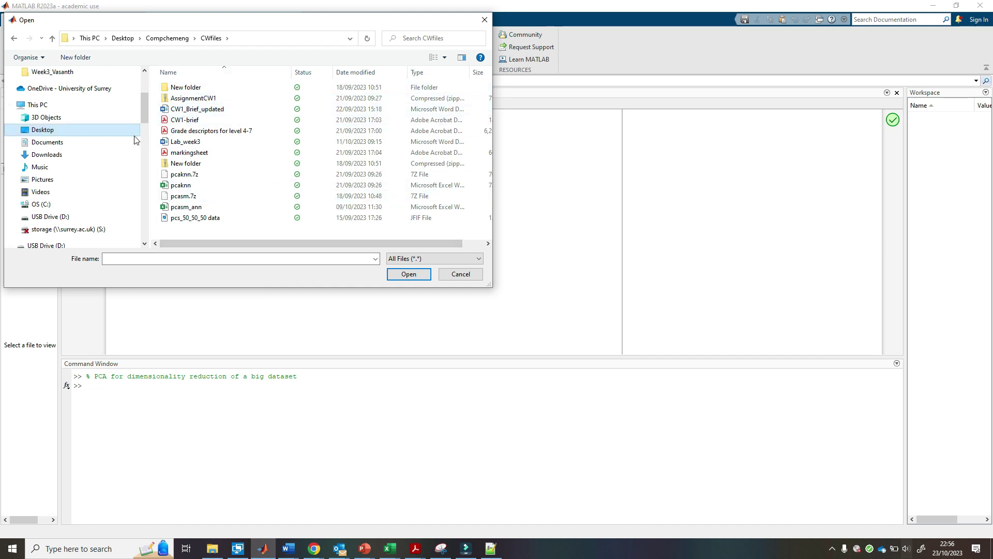
{"action": "key", "text": "Escape"}
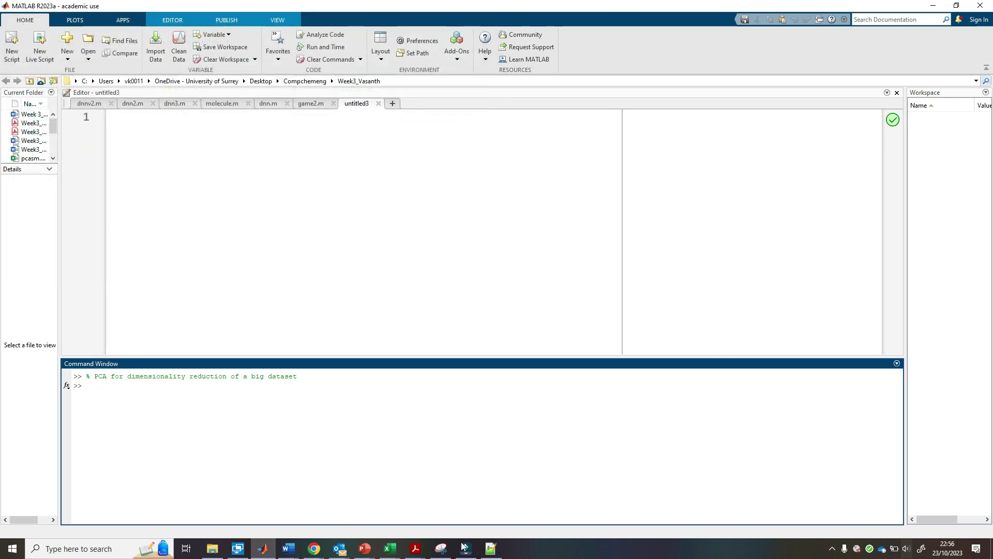
- Switch to the crystal data_YouTube_Demo workbook in Excel and save a copy of it to the Desktop under the same name
{"action": "left_click", "coordinate": [385, 553]}
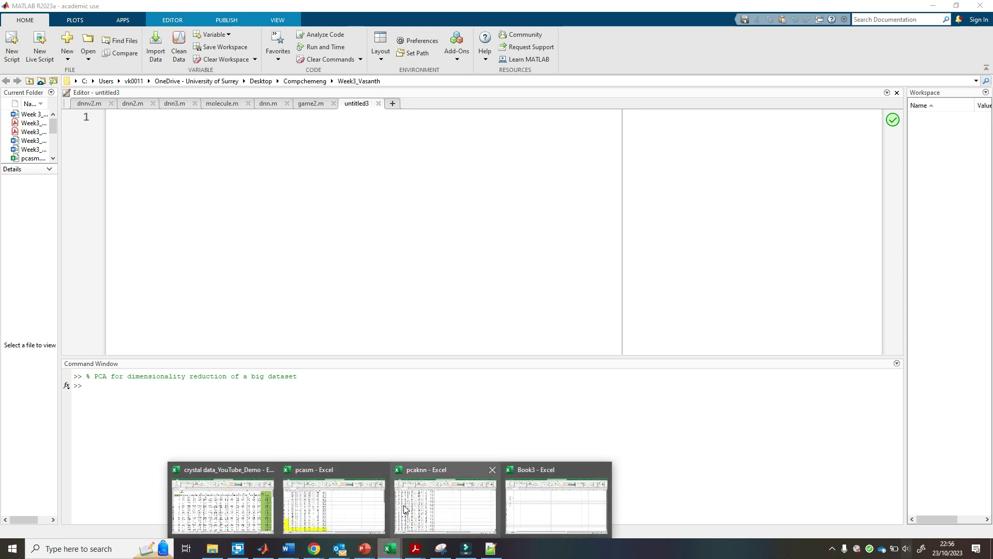
{"action": "left_click", "coordinate": [201, 506]}
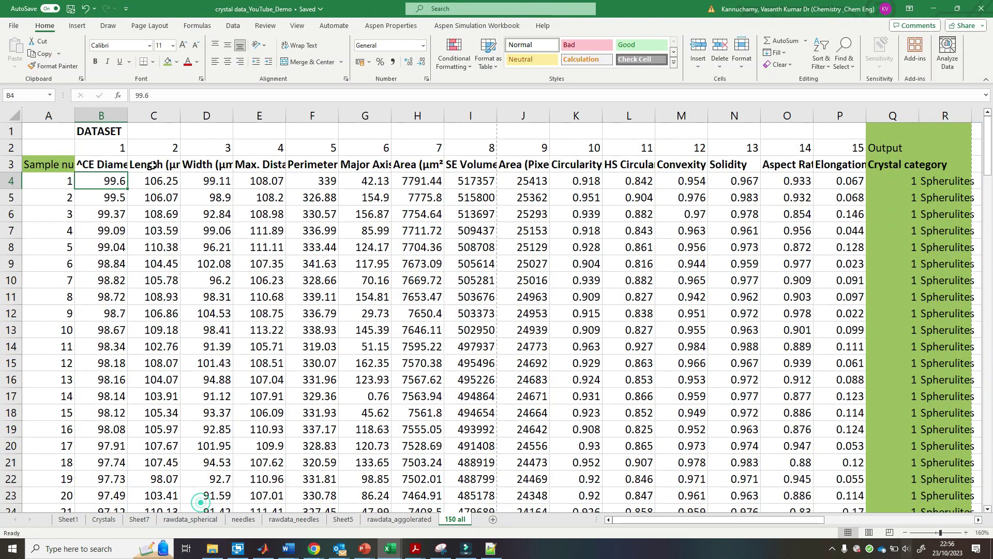
{"action": "left_click", "coordinate": [15, 29]}
{"action": "left_click", "coordinate": [45, 161]}
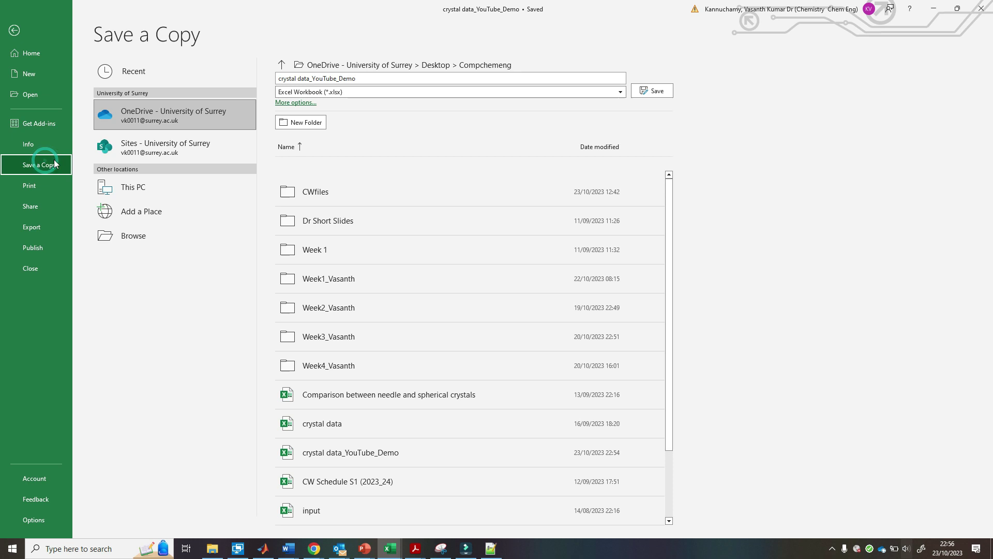
{"action": "double_click", "coordinate": [146, 196]}
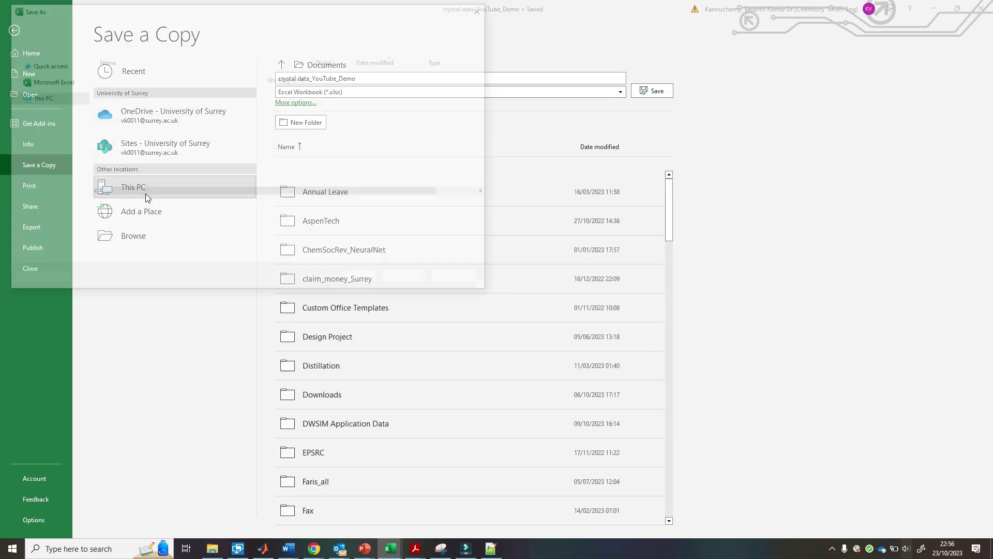
{"action": "left_click", "coordinate": [36, 73]}
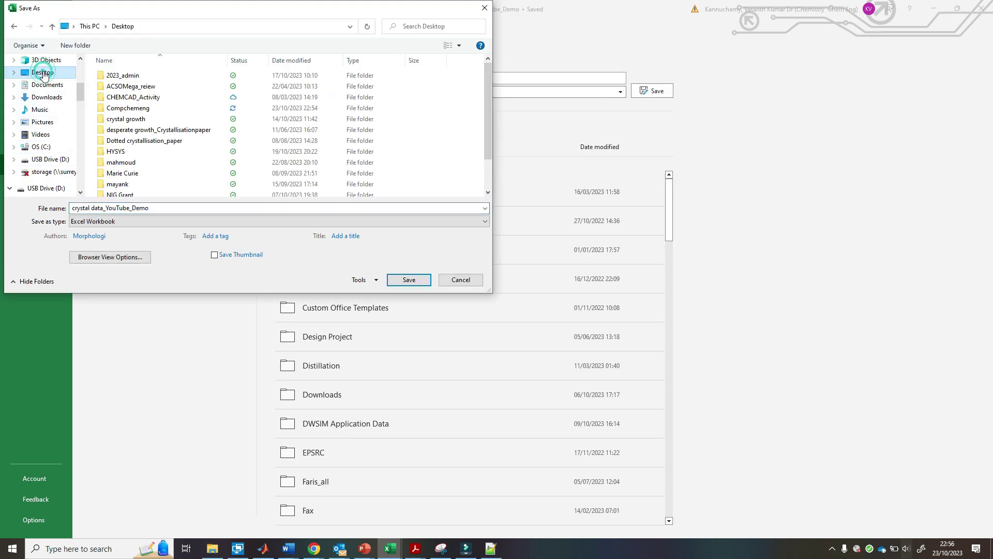
{"action": "left_click", "coordinate": [417, 281]}
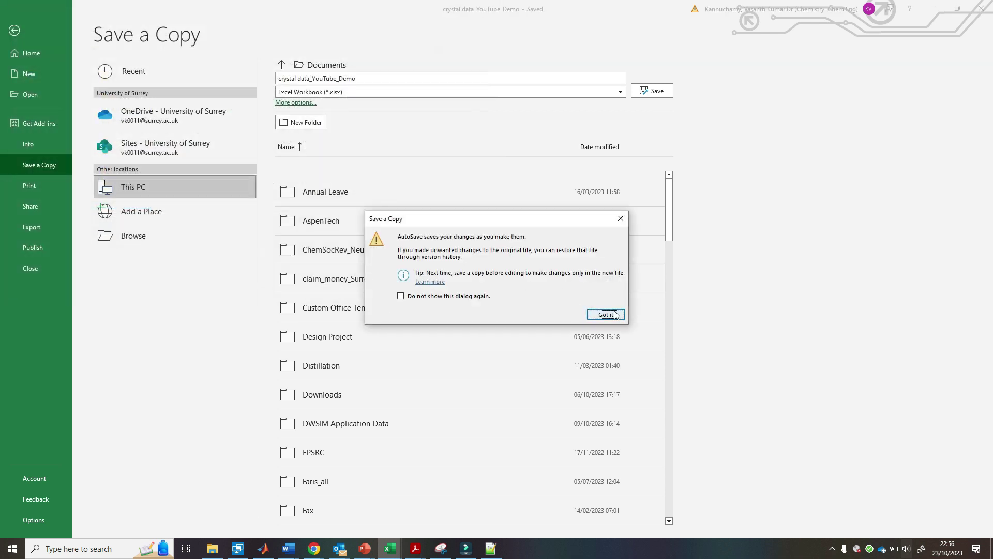
{"action": "left_click", "coordinate": [613, 311]}
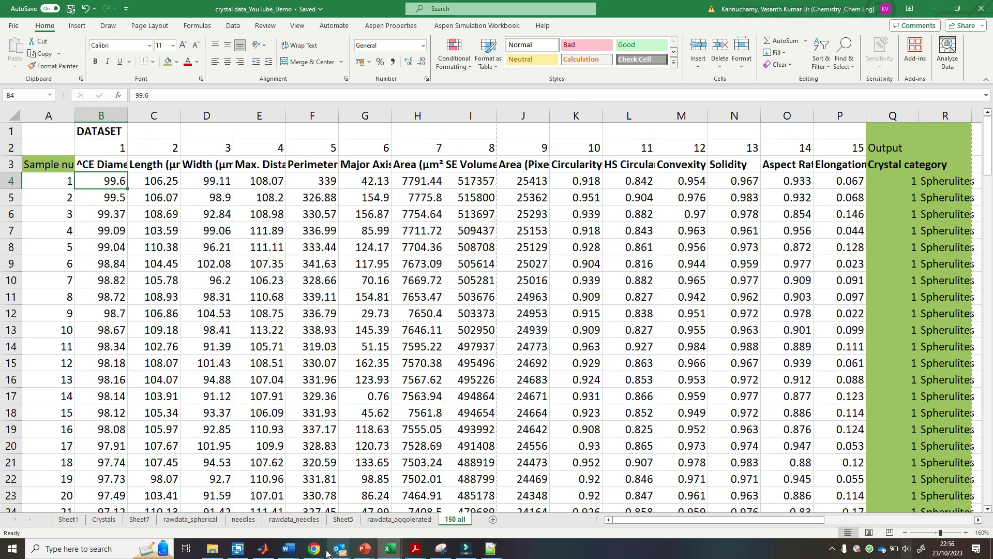
- Switch to MATLAB and try to open crystal data_YouTube_Demo from the Desktop with all file types listed
{"action": "left_click", "coordinate": [273, 551]}
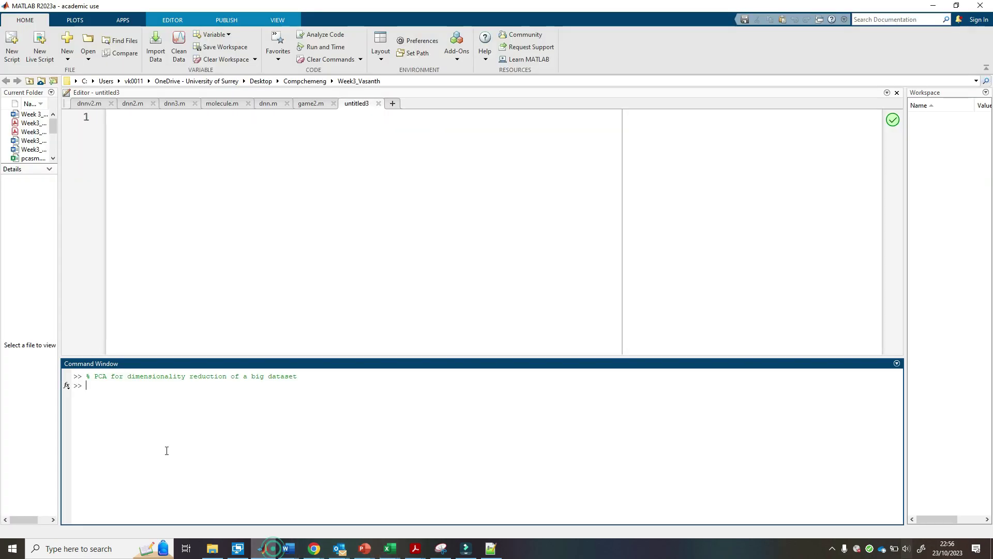
{"action": "left_click", "coordinate": [90, 40]}
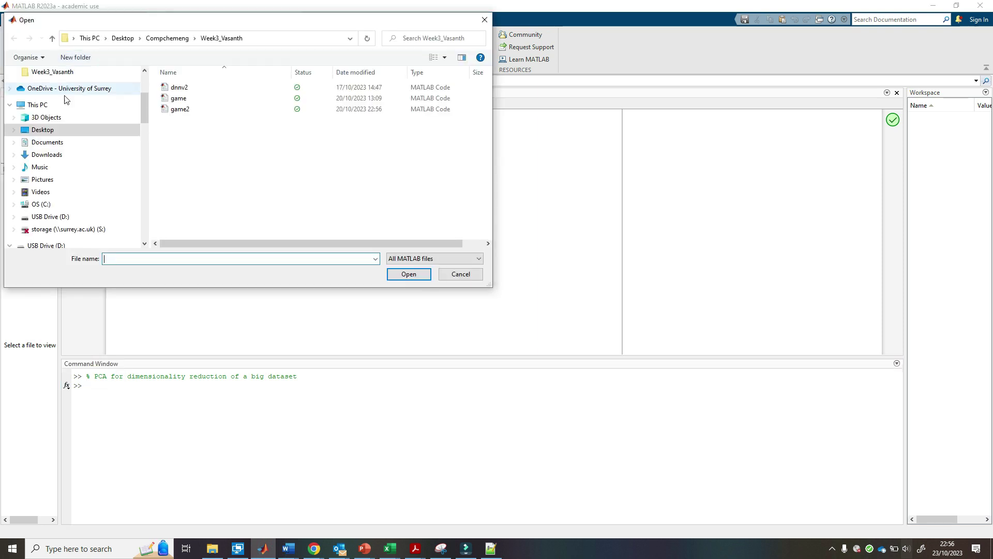
{"action": "left_click", "coordinate": [41, 131]}
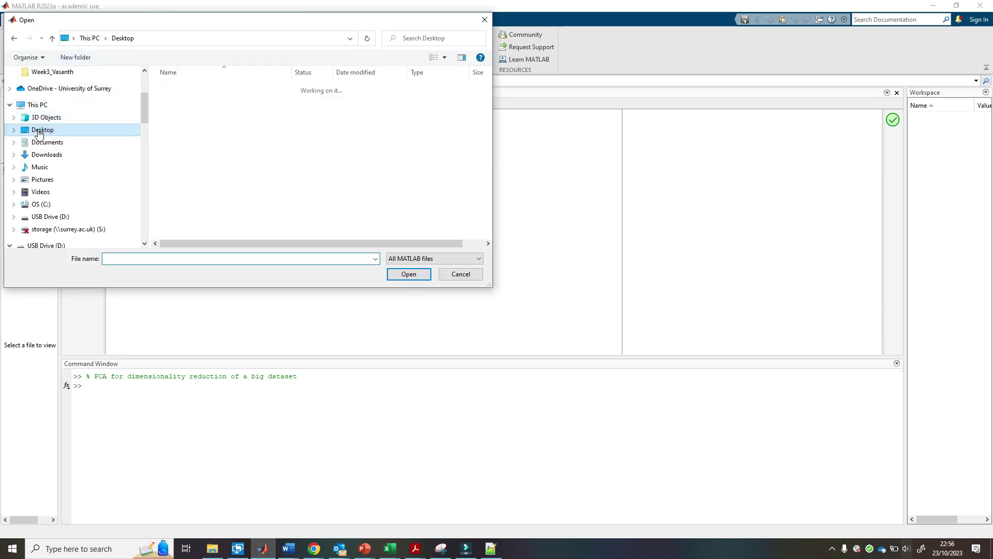
{"action": "left_click", "coordinate": [470, 256]}
{"action": "left_click", "coordinate": [413, 384]}
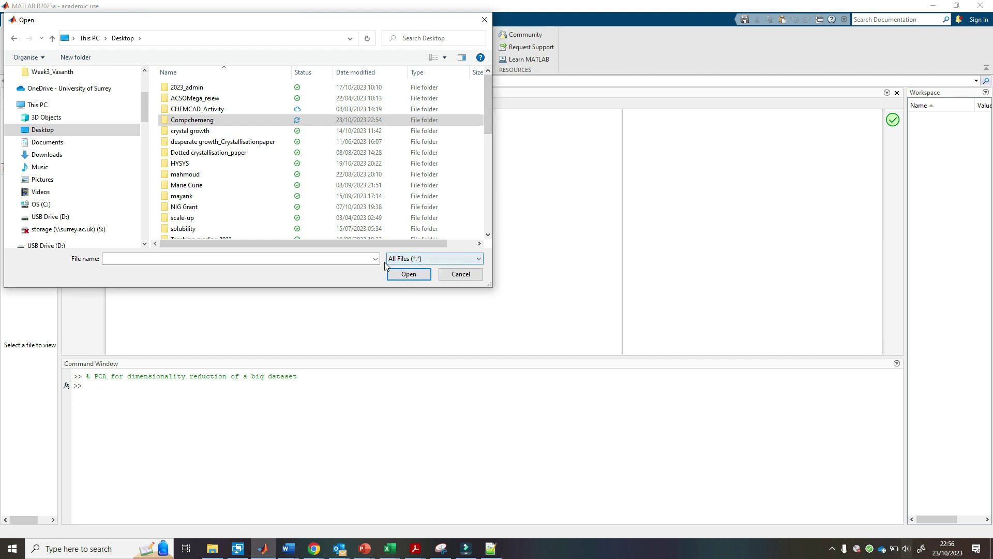
{"action": "left_click_drag", "start_coordinate": [488, 127], "coordinate": [501, 167]}
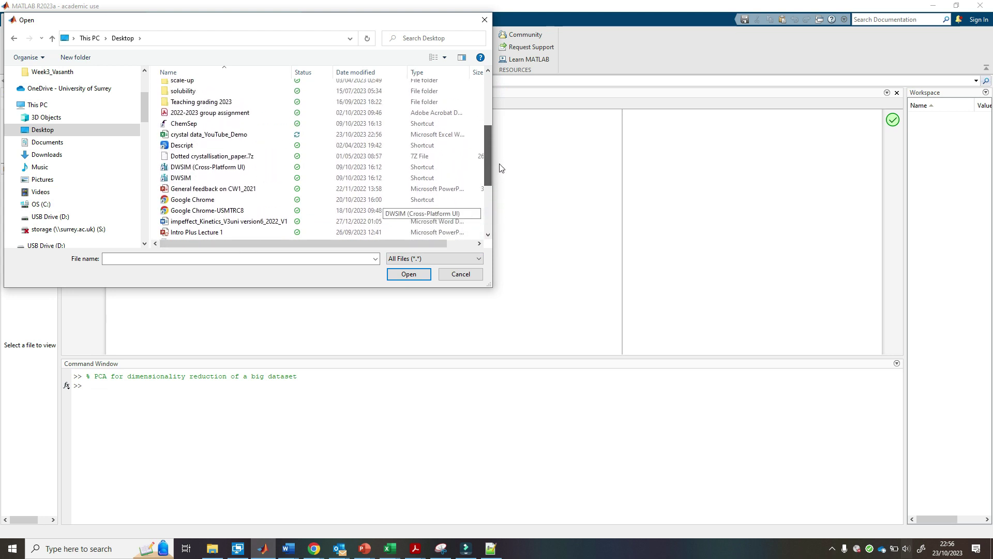
{"action": "double_click", "coordinate": [202, 135]}
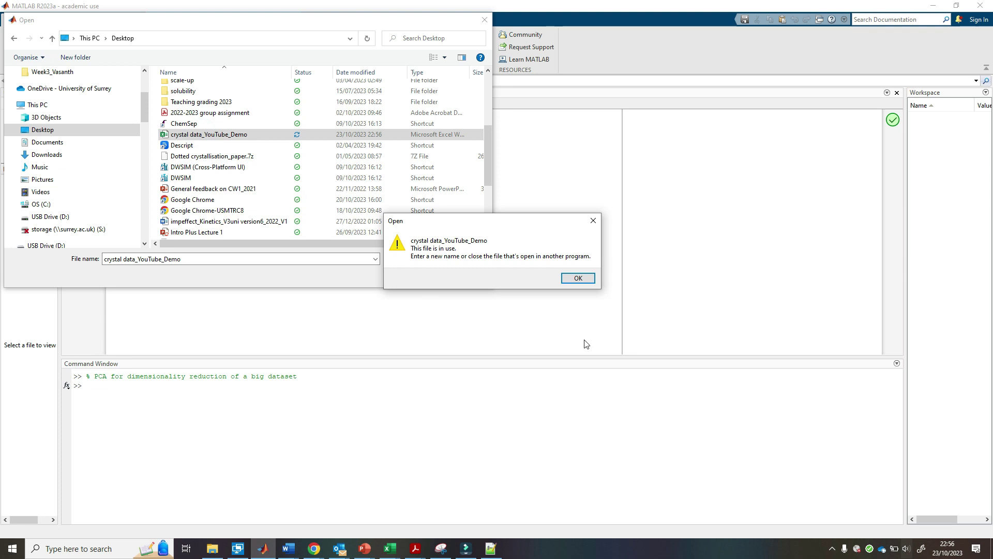
{"action": "left_click", "coordinate": [577, 278]}
- Close the crystal data_YouTube_Demo workbook in Excel and open its Desktop copy in MATLAB for import
{"action": "left_click", "coordinate": [395, 548]}
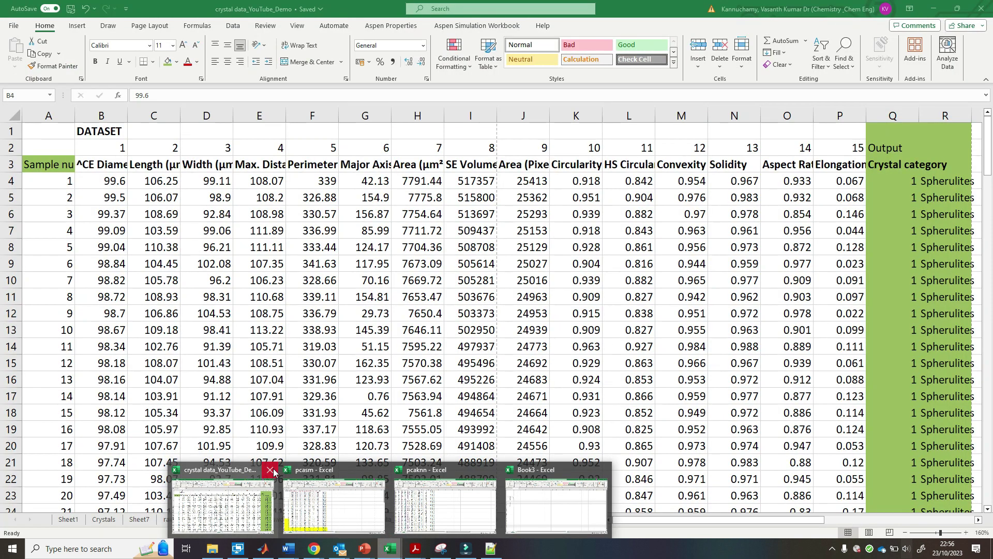
{"action": "left_click", "coordinate": [272, 468]}
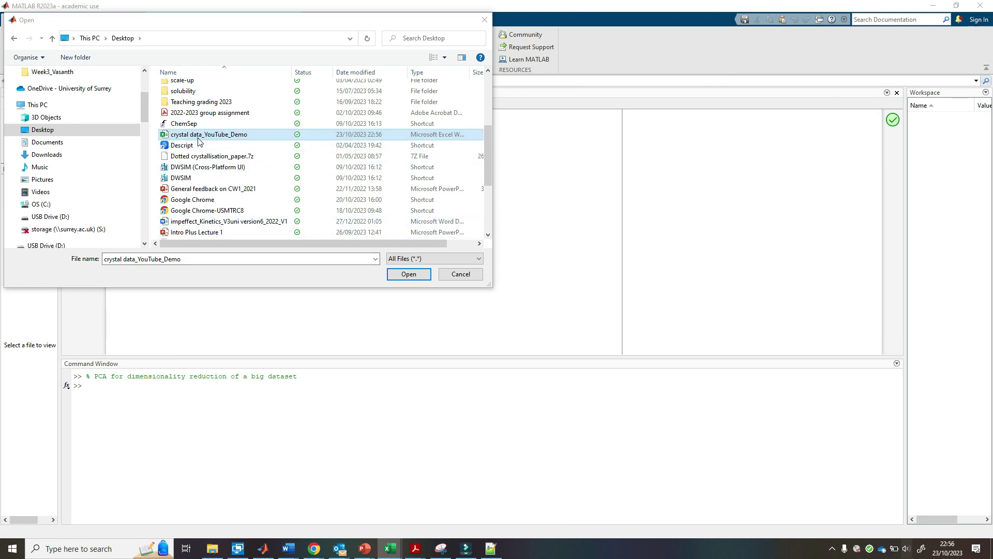
{"action": "left_click", "coordinate": [402, 274]}
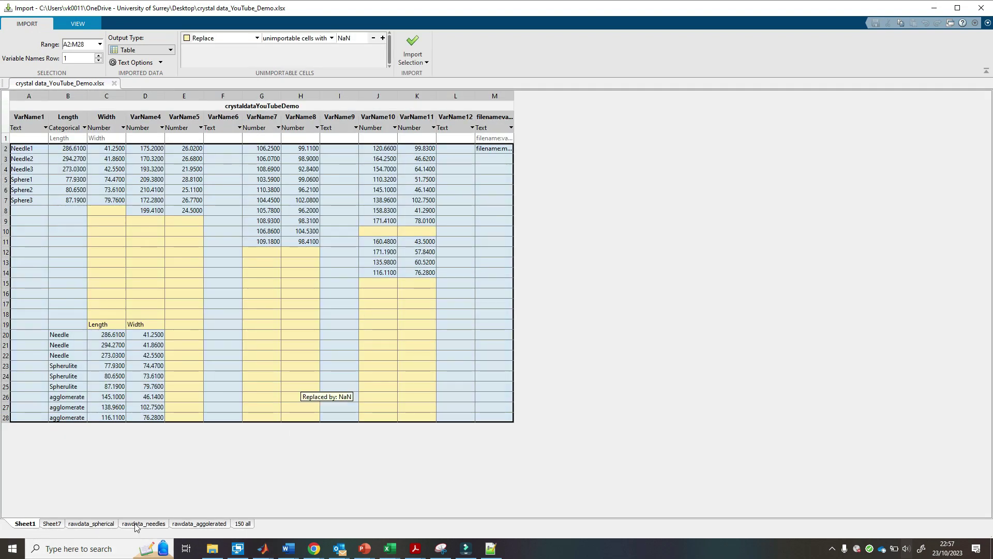
- Show the 150 all sheet of the crystal data workbook in the import preview
{"action": "left_click", "coordinate": [243, 523]}
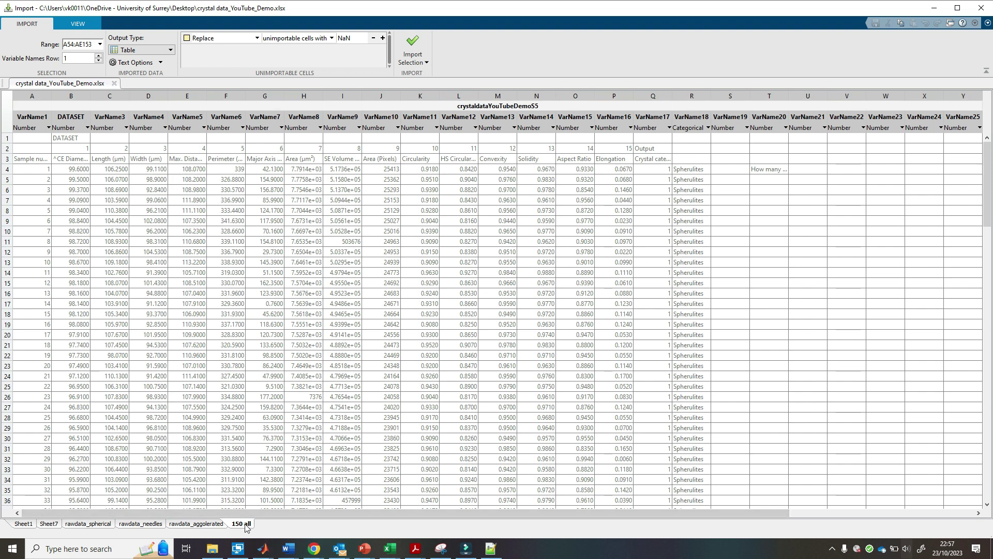
{"action": "left_click", "coordinate": [76, 171]}
{"action": "left_click", "coordinate": [77, 210]}
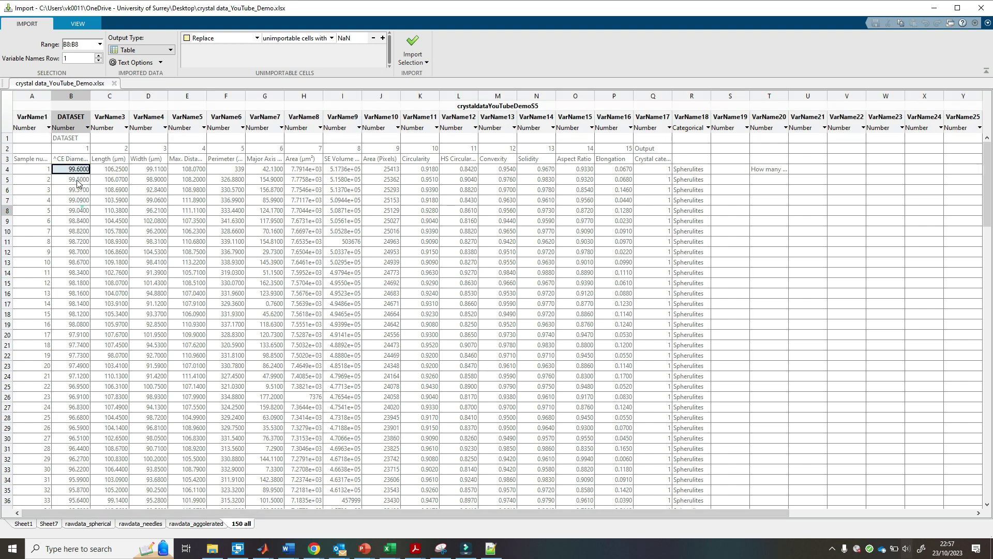
{"action": "left_click", "coordinate": [73, 172]}
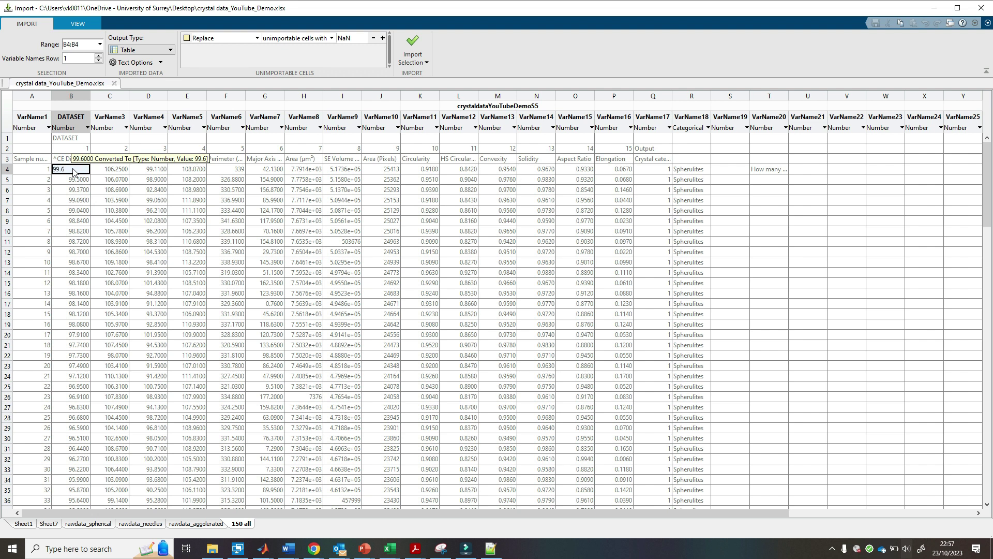
{"action": "key", "text": "shift+Right"}
{"action": "key", "text": "shift+Right"}
{"action": "key", "text": "shift+Right"}
{"action": "key", "text": "shift+Right"}
{"action": "key", "text": "shift+Right"}
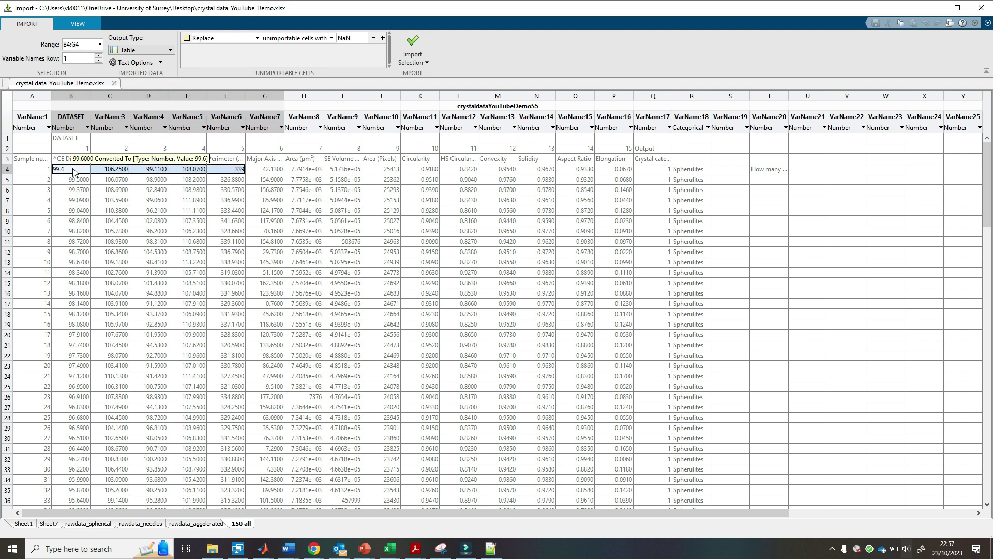
{"action": "left_click", "coordinate": [66, 200]}
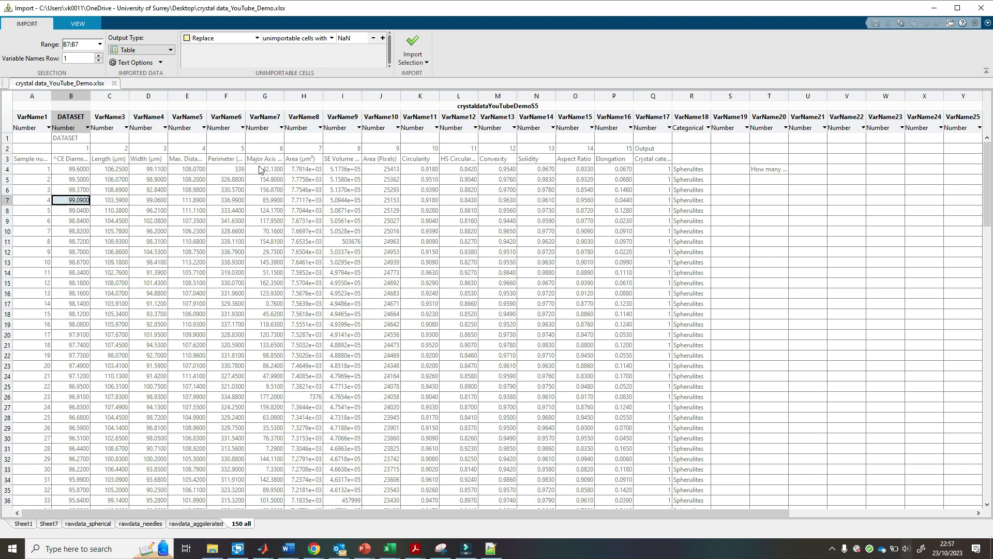
- Select the range B4:Q153 of the 150 all sheet for import, covering all measured variables and the crystal category column
{"action": "left_click", "coordinate": [670, 174]}
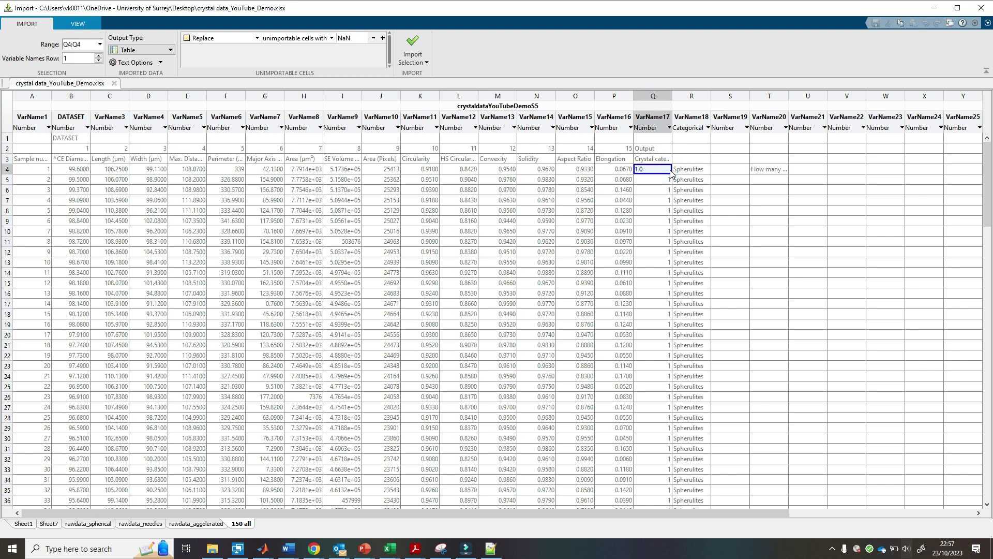
{"action": "key", "text": "shift+Left"}
{"action": "key", "text": "shift+Left"}
{"action": "key", "text": "shift+Left"}
{"action": "key", "text": "shift+Left"}
{"action": "key", "text": "shift+Left"}
{"action": "key", "text": "shift+Left"}
{"action": "key", "text": "shift+Left"}
{"action": "key", "text": "shift+Left"}
{"action": "key", "text": "shift+Left"}
{"action": "key", "text": "shift+Left"}
{"action": "key", "text": "shift+Left"}
{"action": "key", "text": "shift+Left"}
{"action": "key", "text": "shift+Left"}
{"action": "key", "text": "shift+Left"}
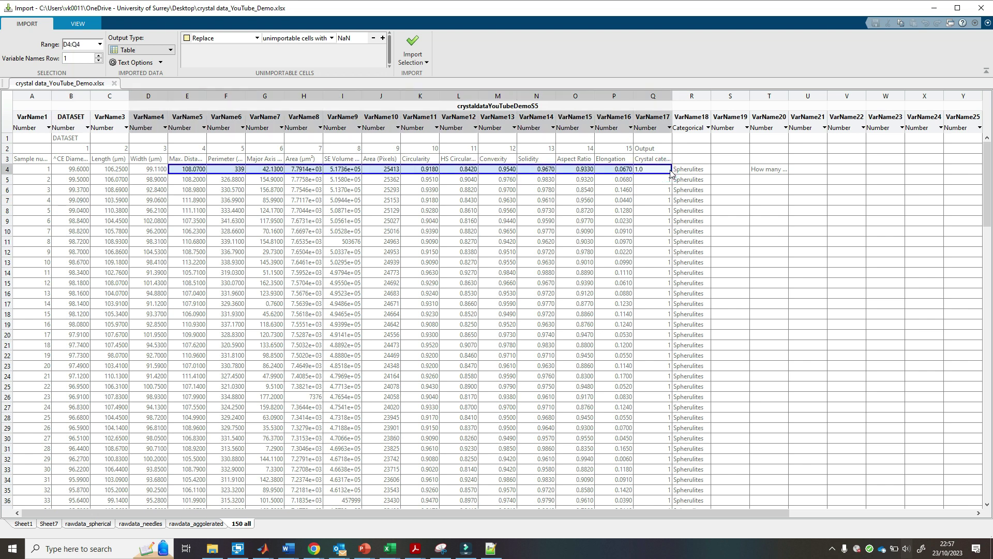
{"action": "key", "text": "shift+Left"}
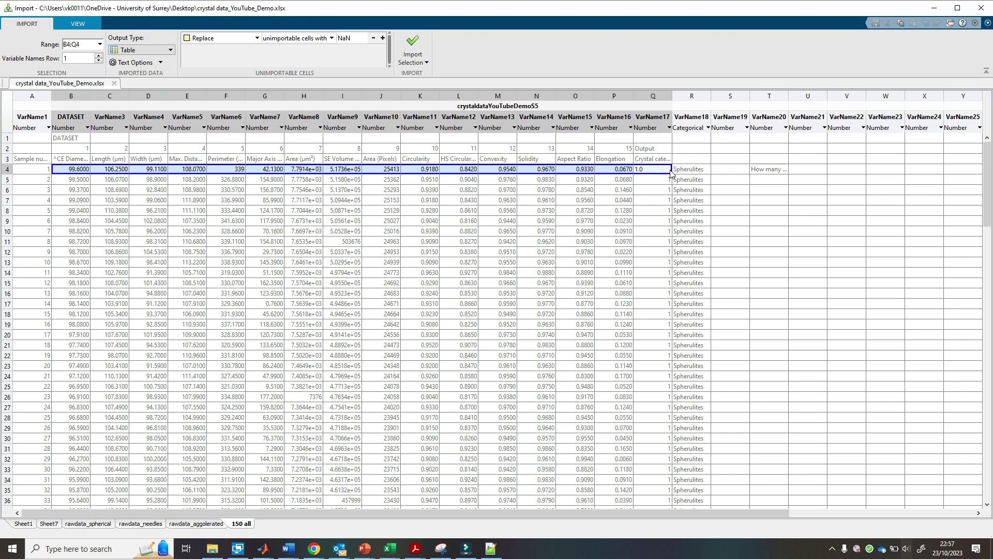
{"action": "key", "text": "ctrl+shift+Down"}
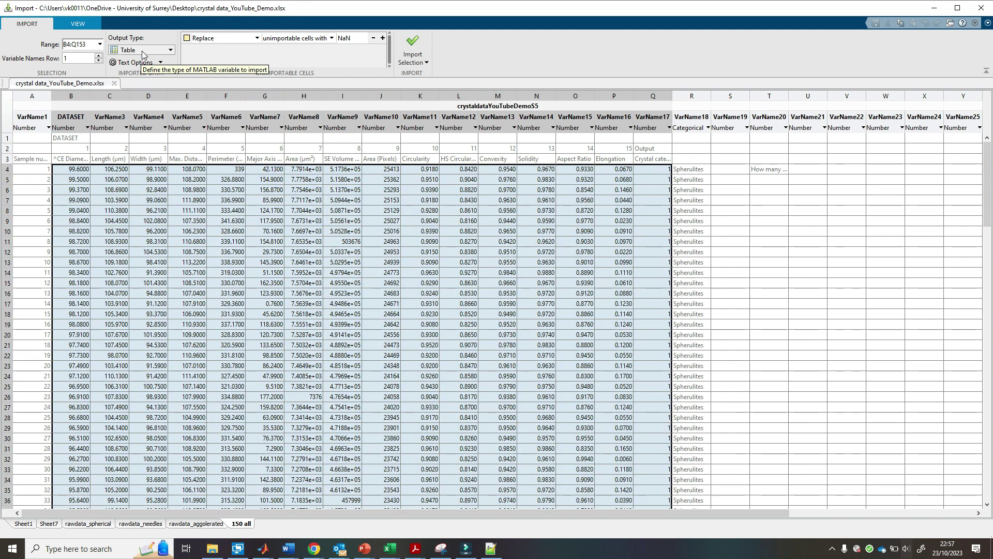
- Import the selected range into the workspace as a Numeric Matrix and close the import window
{"action": "left_click", "coordinate": [171, 50]}
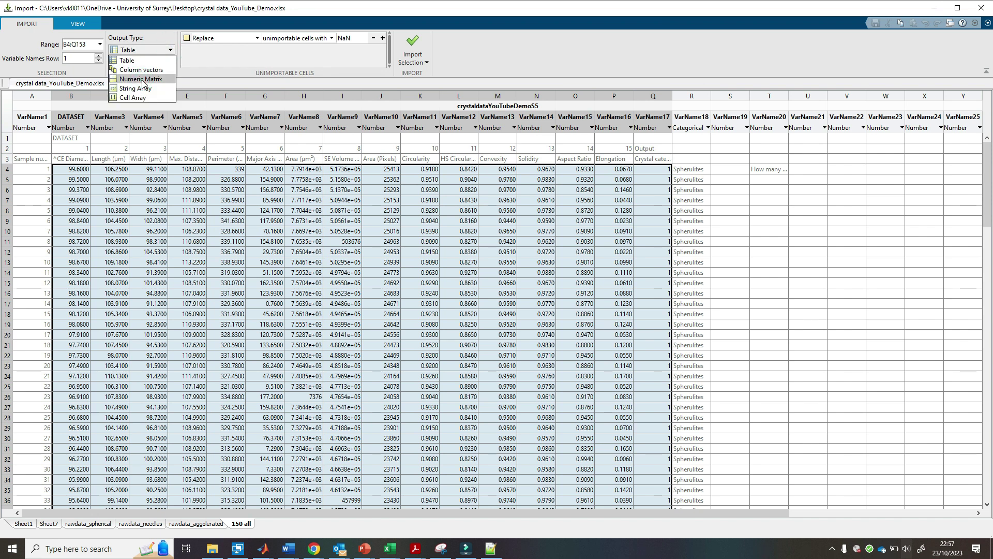
{"action": "left_click", "coordinate": [140, 79]}
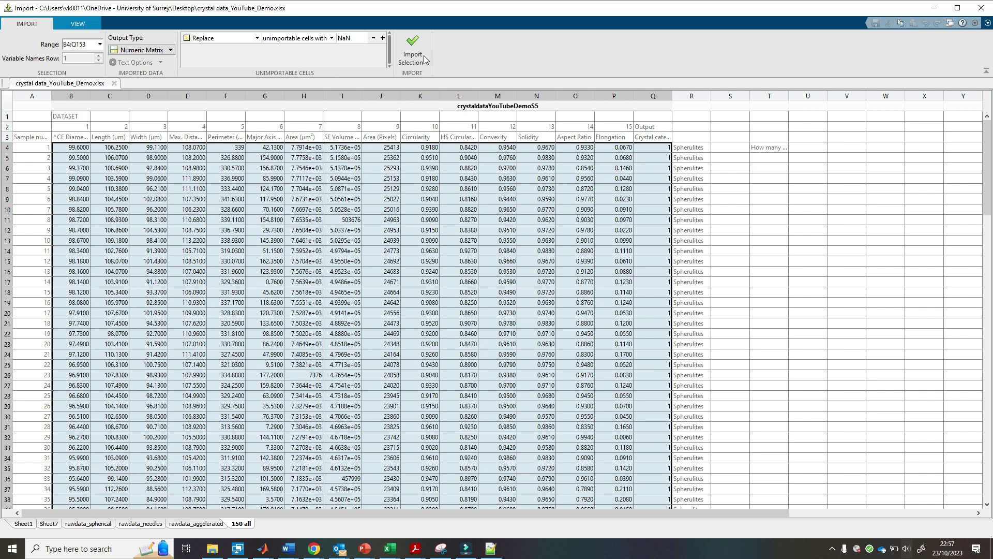
{"action": "left_click", "coordinate": [412, 43]}
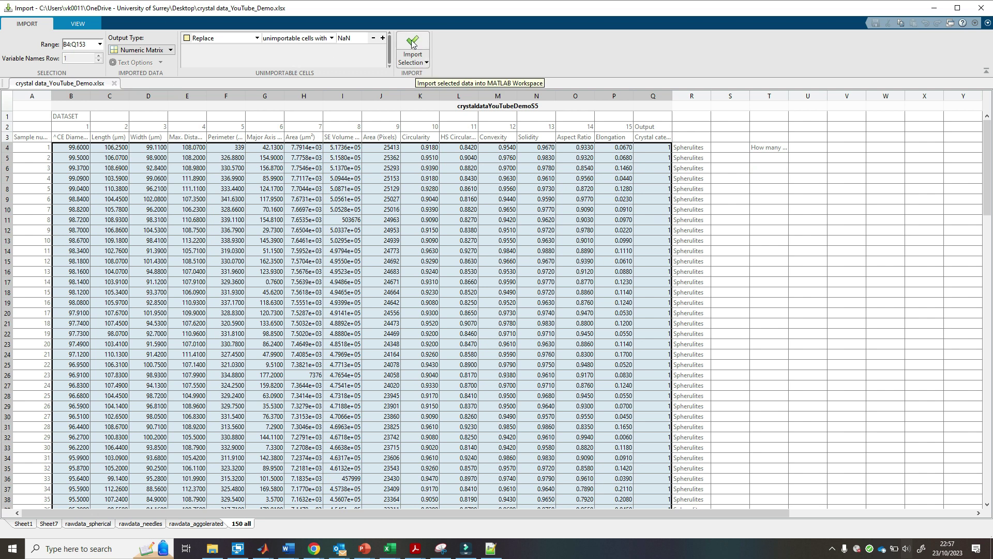
{"action": "left_click", "coordinate": [413, 43]}
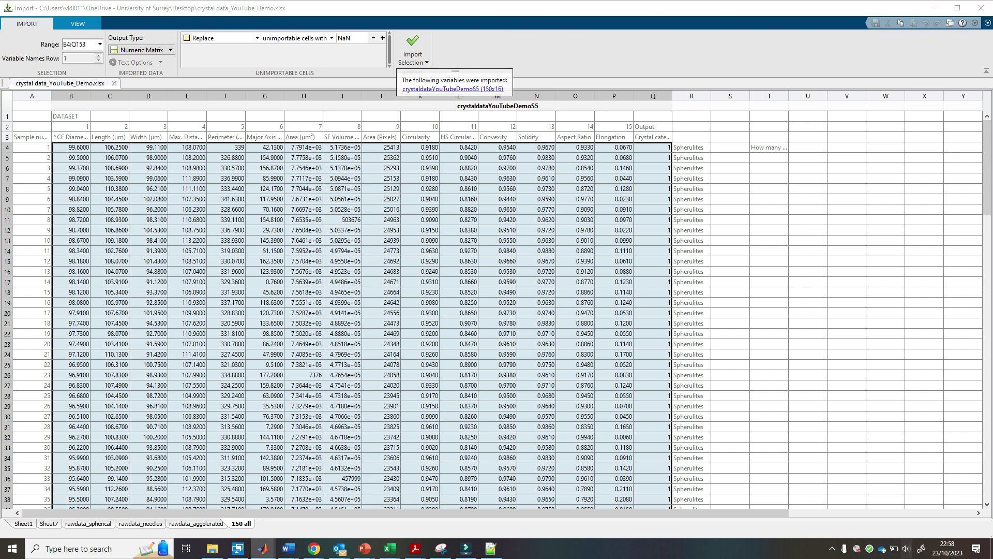
{"action": "left_click", "coordinate": [981, 8]}
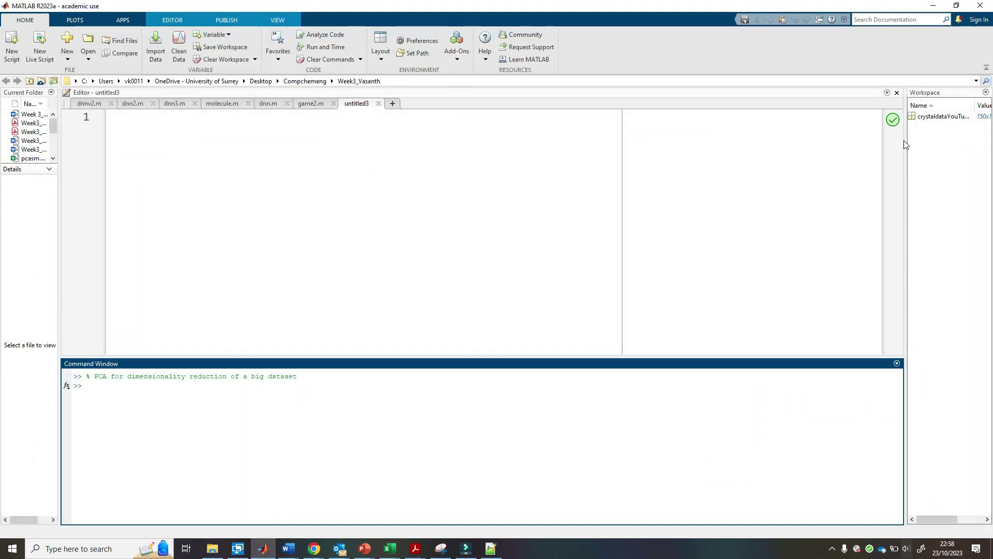
- Widen the workspace listing and open the imported crystaldataYouTubeDemoS5 matrix for viewing
{"action": "left_click_drag", "start_coordinate": [902, 141], "coordinate": [731, 138]}
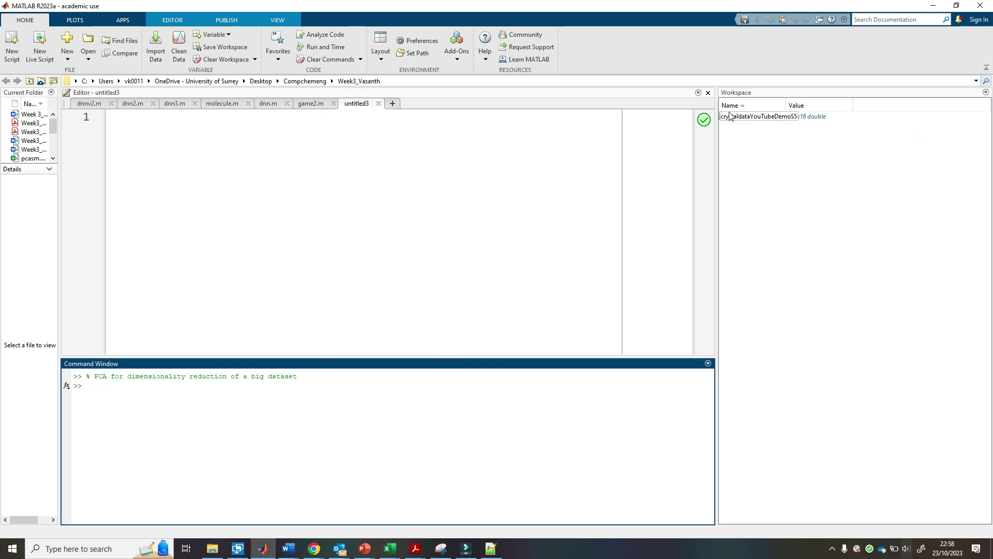
{"action": "left_click", "coordinate": [797, 117]}
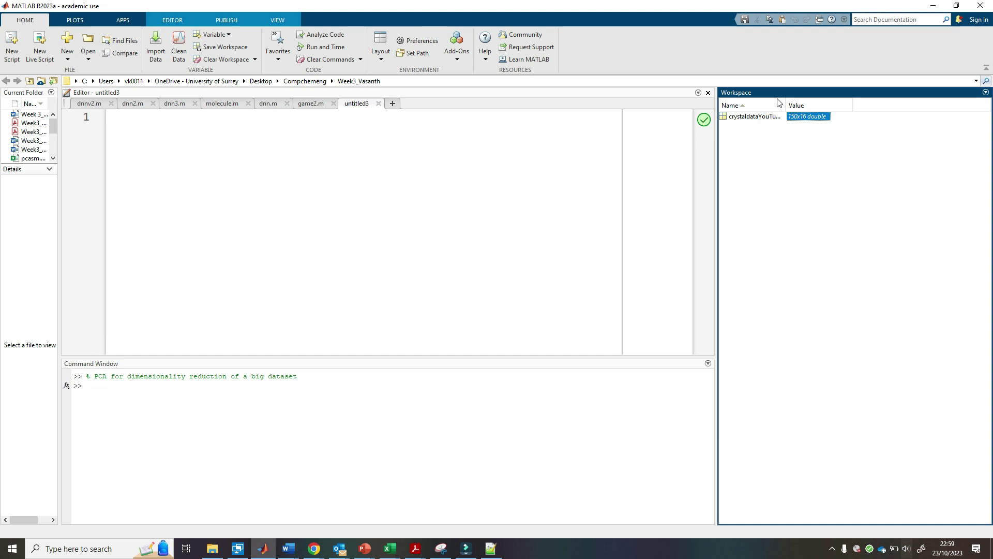
{"action": "left_click", "coordinate": [794, 128]}
{"action": "left_click", "coordinate": [802, 118]}
{"action": "double_click", "coordinate": [802, 118]}
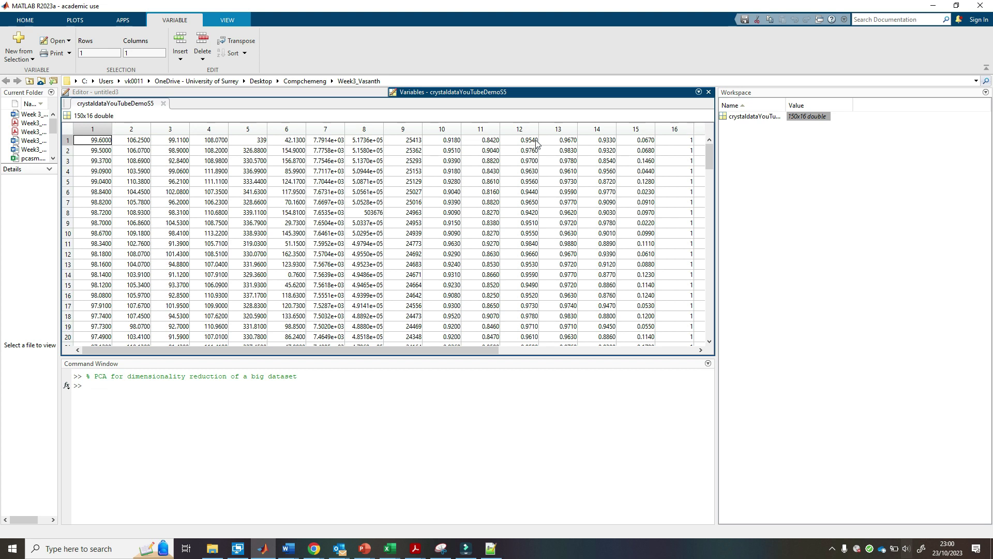
- Examine columns 1 to 15 and the category values down column 16 of the matrix, and close it
{"action": "left_click", "coordinate": [641, 131]}
{"action": "left_click_drag", "start_coordinate": [641, 138], "coordinate": [94, 143]}
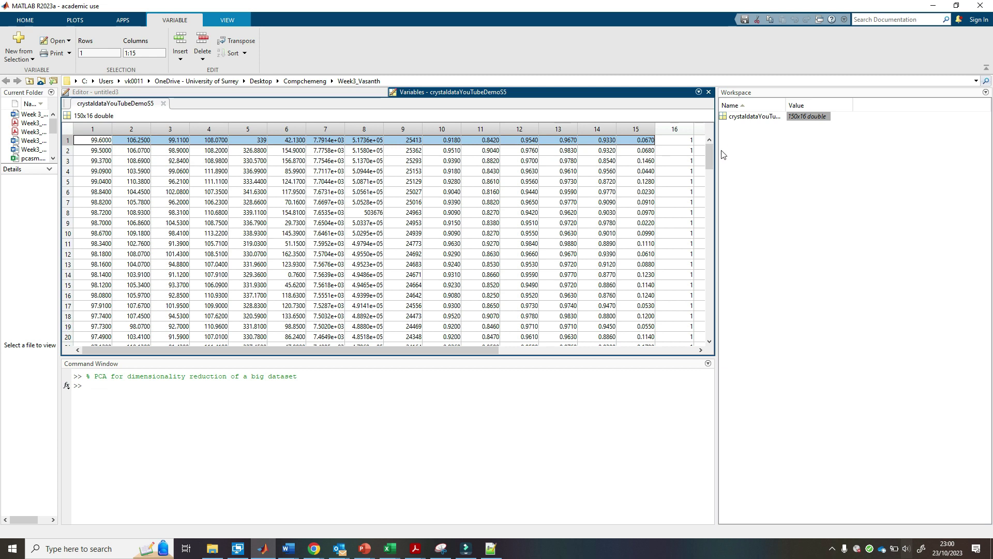
{"action": "left_click", "coordinate": [672, 150]}
{"action": "left_click", "coordinate": [670, 142]}
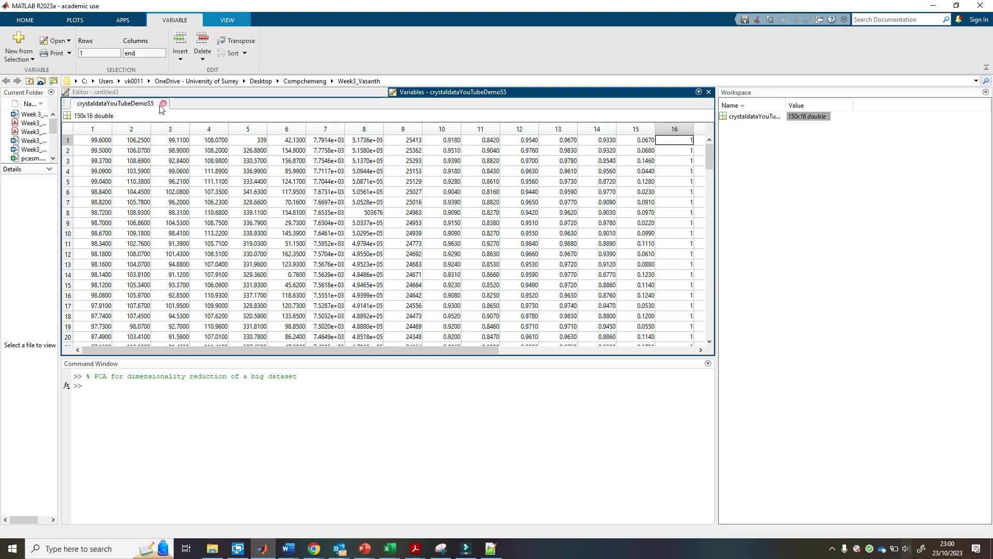
{"action": "scroll", "coordinate": [688, 167], "scroll_direction": "down", "scroll_amount": 20}
{"action": "left_click", "coordinate": [688, 163]}
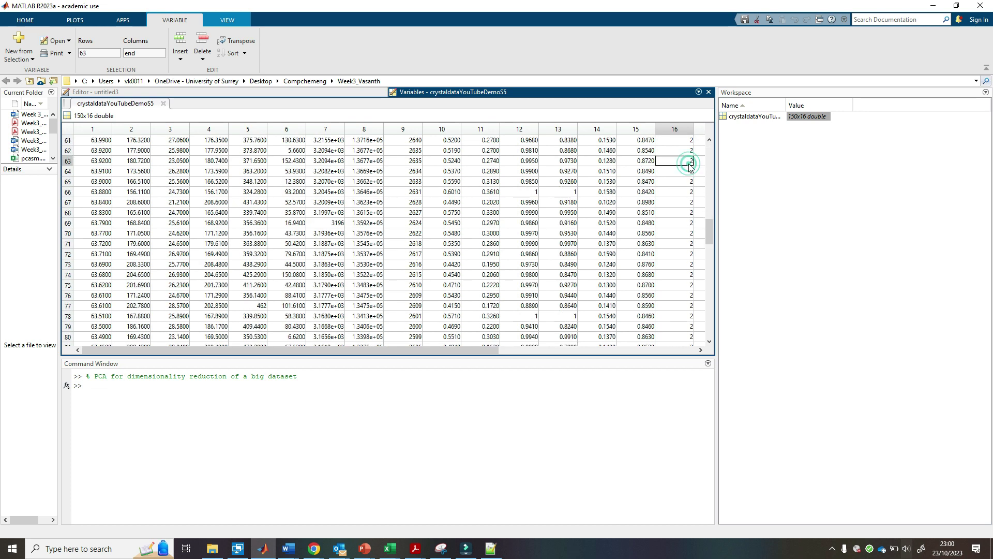
{"action": "scroll", "coordinate": [694, 192], "scroll_direction": "down", "scroll_amount": 15}
{"action": "left_click", "coordinate": [692, 243]}
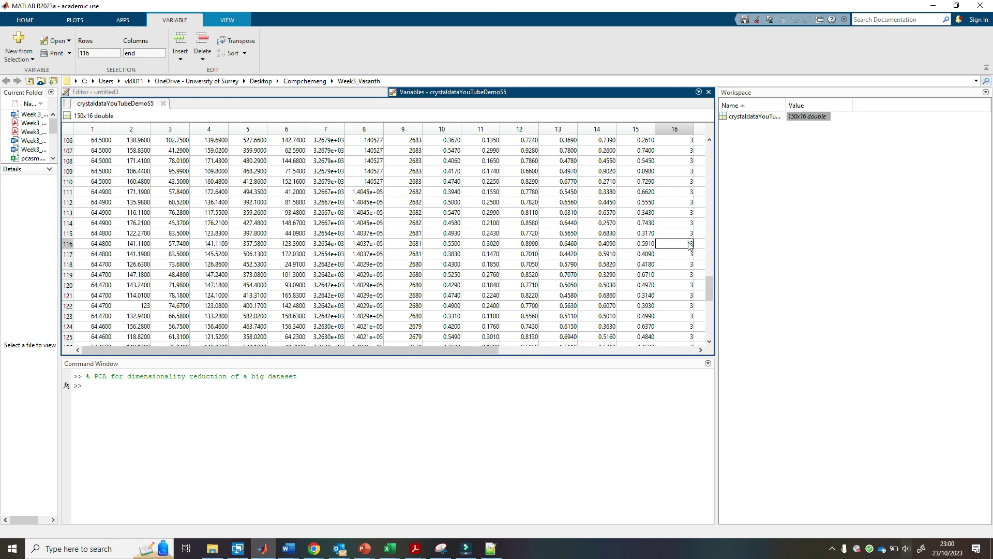
{"action": "left_click", "coordinate": [163, 104]}
{"action": "left_click", "coordinate": [146, 397]}
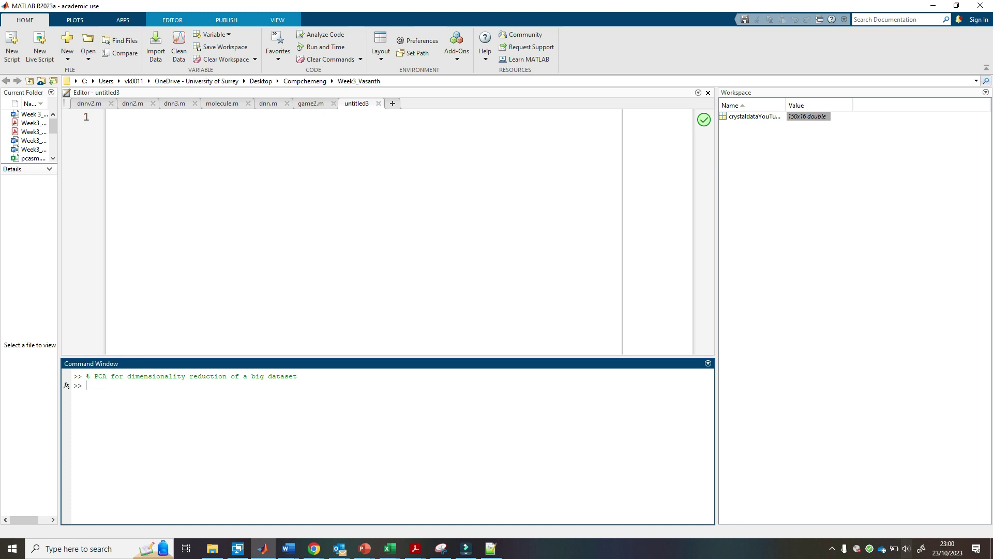
{"action": "key", "text": "alt+Tab"}
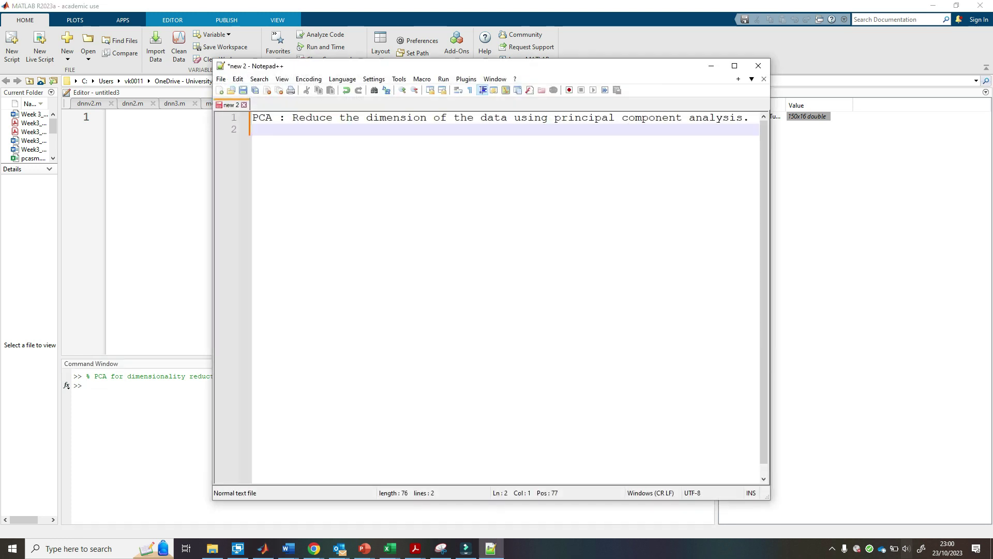
{"action": "key", "text": "alt+Tab"}
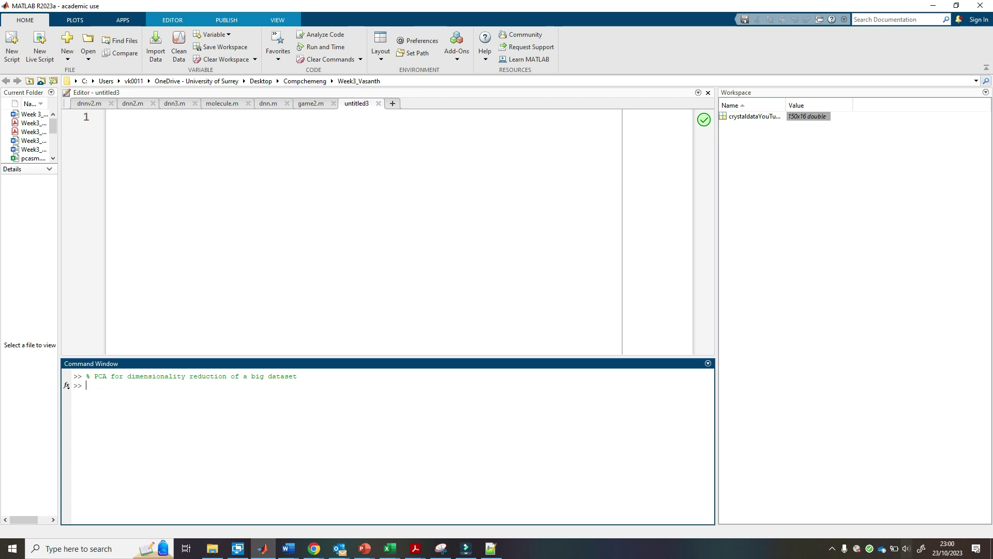
{"action": "left_click", "coordinate": [833, 550]}
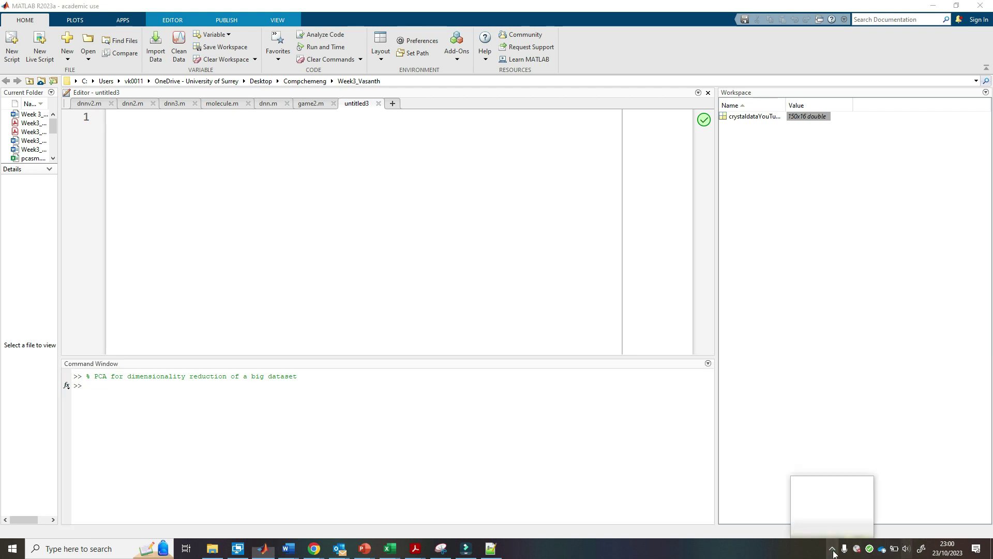
{"action": "right_click", "coordinate": [842, 527]}
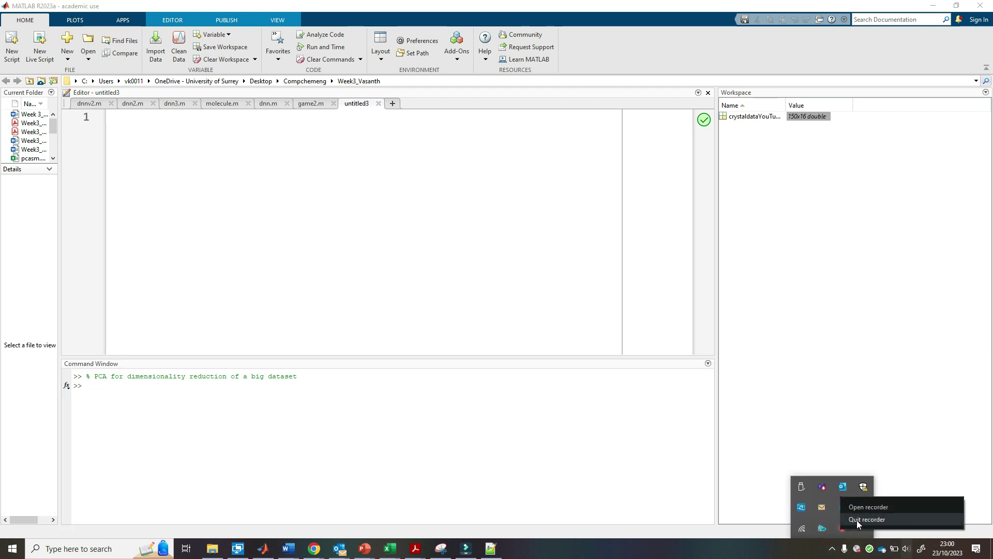
{"action": "left_click", "coordinate": [868, 507]}
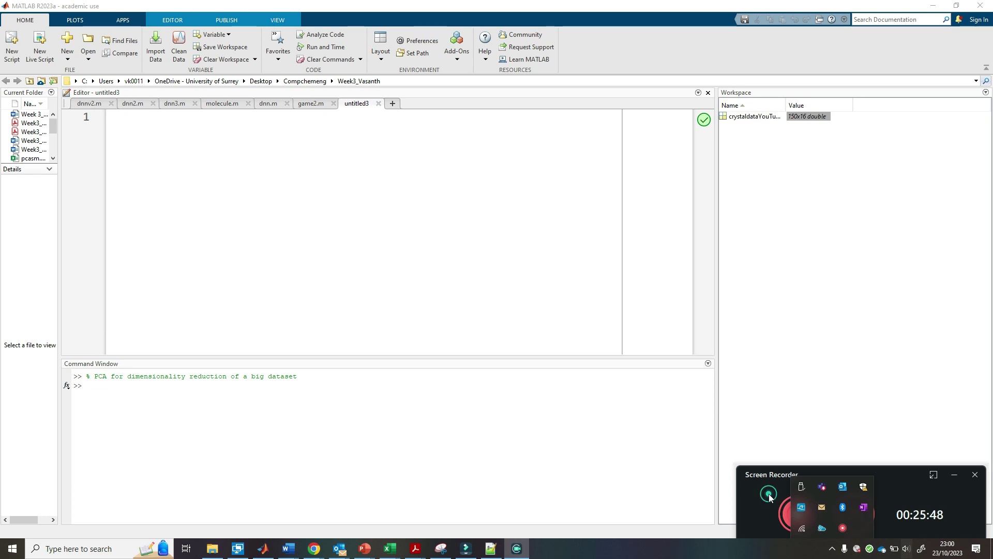
{"action": "left_click", "coordinate": [863, 518]}
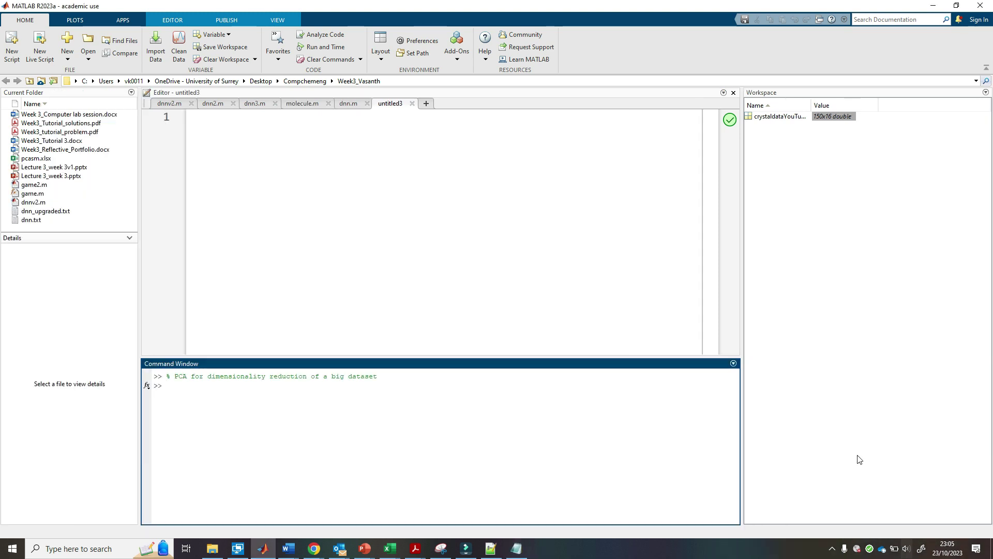
{"action": "left_click", "coordinate": [228, 395]}
{"action": "left_click", "coordinate": [799, 117]}
{"action": "key", "text": "Return"}
{"action": "type", "text": "input"}
{"action": "key", "text": "BackSpace"}
{"action": "key", "text": "BackSpace"}
{"action": "key", "text": "BackSpace"}
{"action": "key", "text": "BackSpace"}
{"action": "key", "text": "BackSpace"}
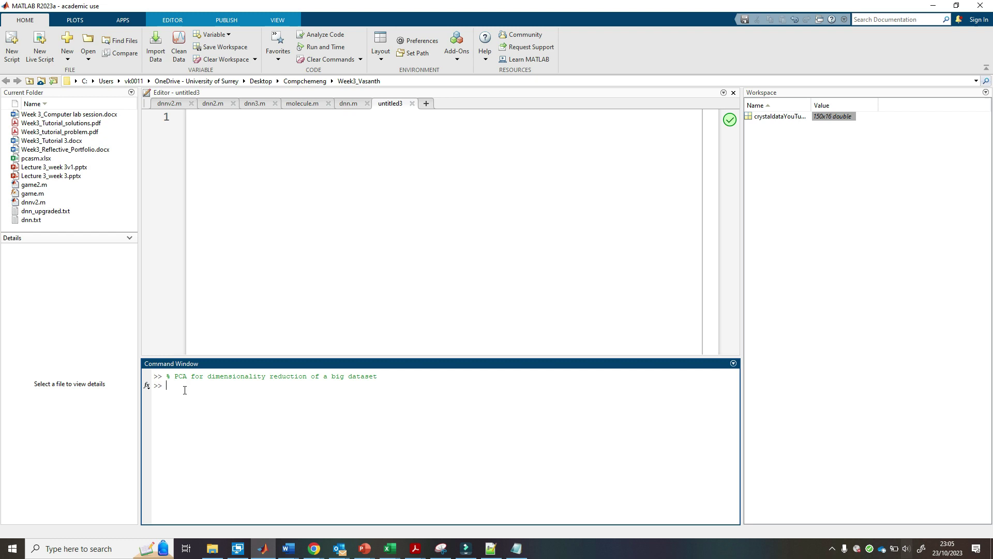
- Enter the comment "%Inputs = measurable quantities or vraiables" at the MATLAB command prompt
{"action": "type", "text": "%In"}
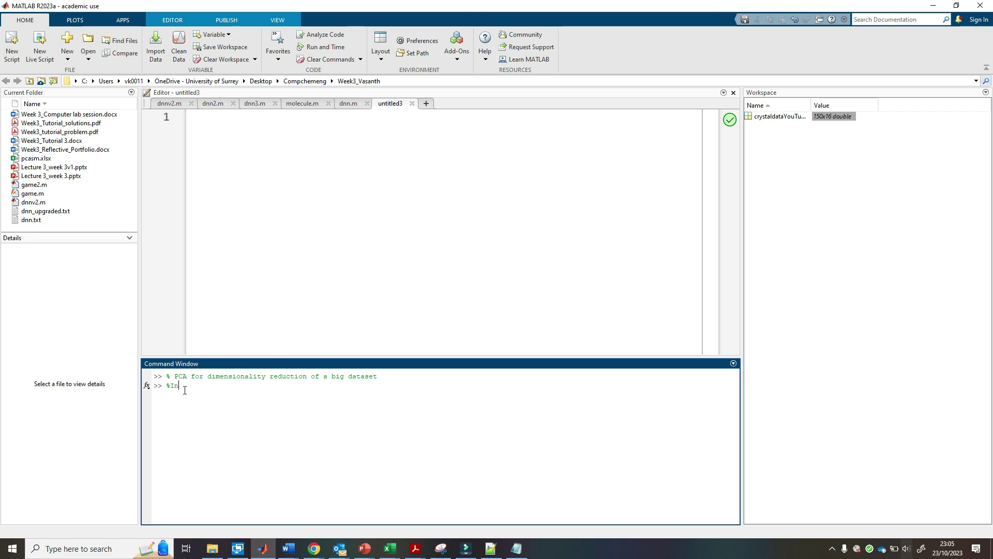
{"action": "type", "text": "puts = measurable quantities"}
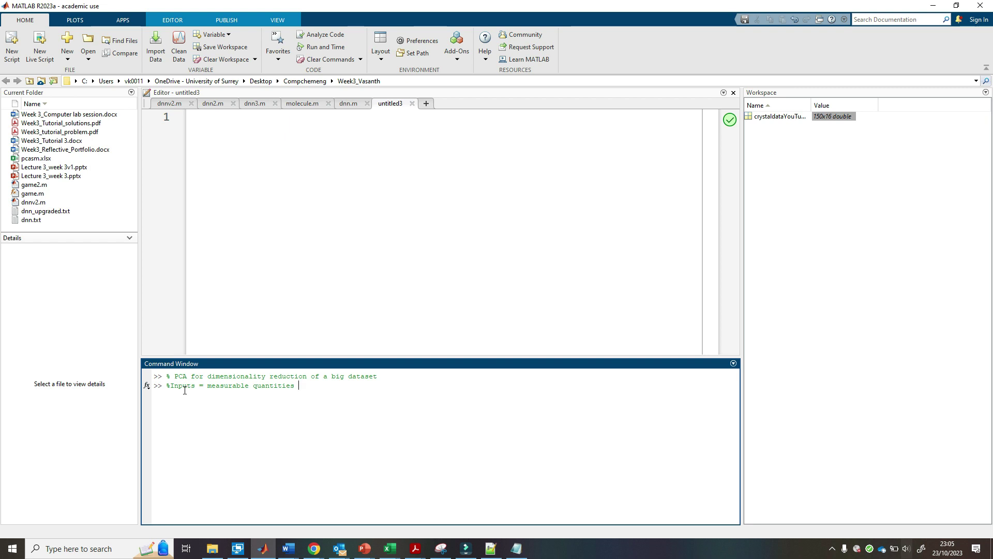
{"action": "type", "text": "or vraiables"}
{"action": "key", "text": "Return"}
- Write the comment "%output = some information about the crystal category...." on the next command line
{"action": "type", "text": "outputs"}
{"action": "key", "text": "BackSpace"}
{"action": "type", "text": "=-i%"}
{"action": "key", "text": "End"}
{"action": "key", "text": "BackSpace"}
{"action": "type", "text": "some information abou"}
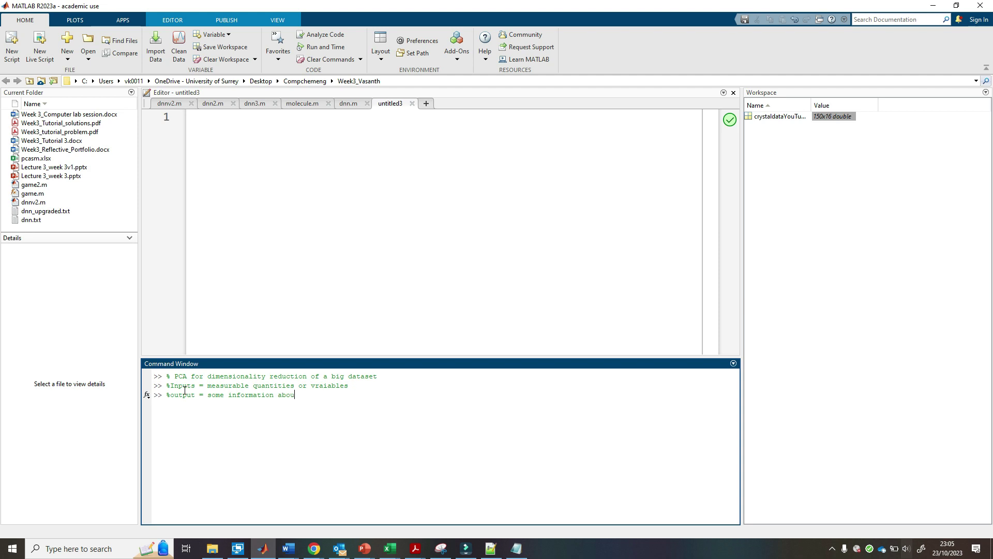
{"action": "type", "text": "t the crystal category...."}
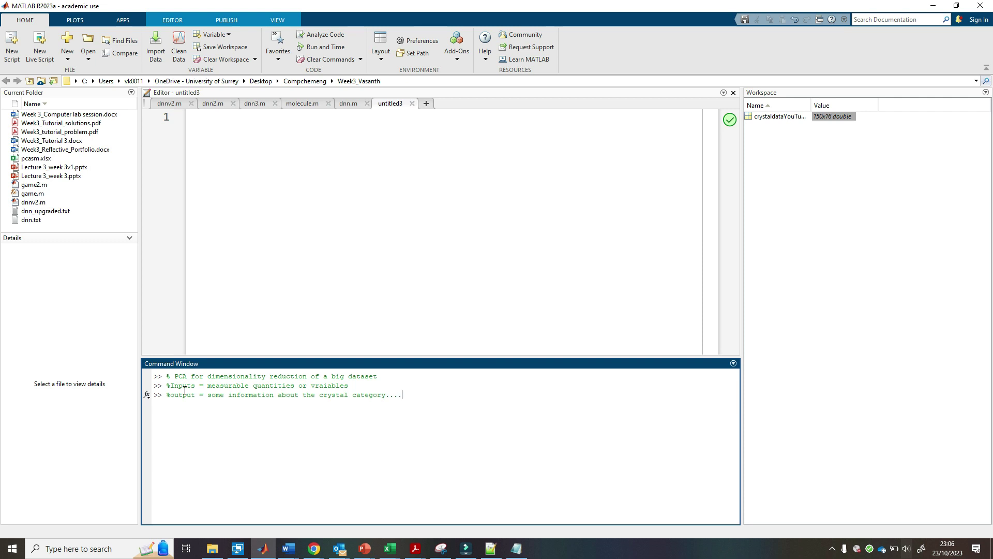
{"action": "key", "text": "ctrl+shift+Left"}
{"action": "key", "text": "ctrl+shift+Left"}
{"action": "key", "text": "ctrl+shift+Left"}
{"action": "left_click_drag", "start_coordinate": [412, 394], "coordinate": [167, 397]}
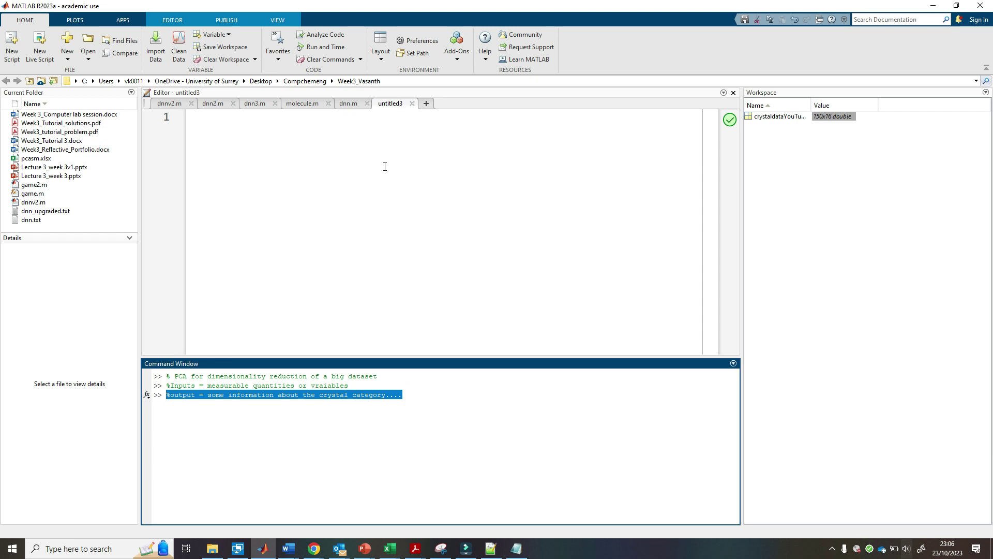
{"action": "left_click", "coordinate": [372, 396]}
{"action": "left_click_drag", "start_coordinate": [403, 396], "coordinate": [168, 395]}
{"action": "left_click", "coordinate": [257, 409]}
{"action": "left_click_drag", "start_coordinate": [165, 398], "coordinate": [411, 402]}
{"action": "left_click", "coordinate": [405, 391]}
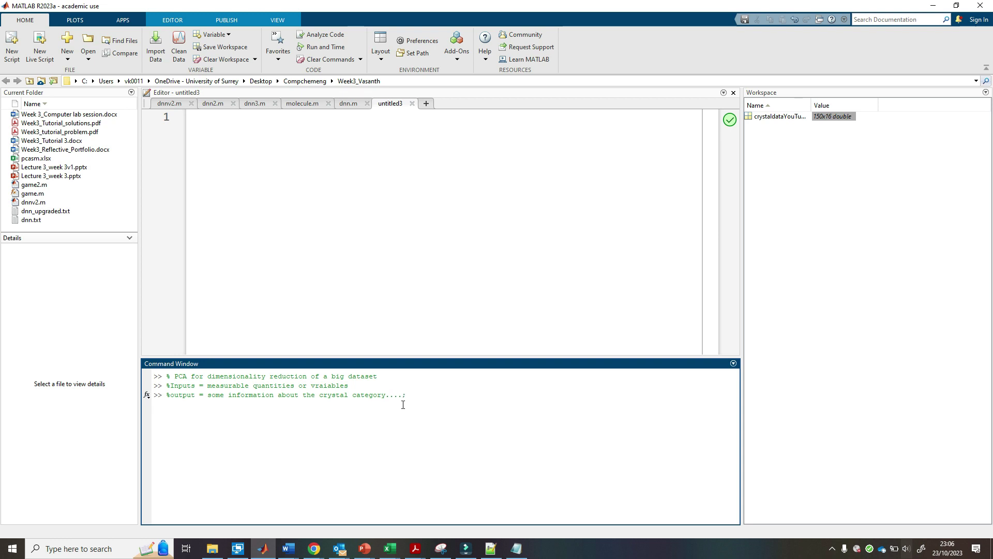
- Complete the output comment with "; 1, 2, 3" and enter it
{"action": "type", "text": ", 2,"}
{"action": "key", "text": "BackSpace"}
{"action": "type", "text": "2,"}
{"action": "left_click", "coordinate": [351, 386]}
{"action": "key", "text": "Return"}
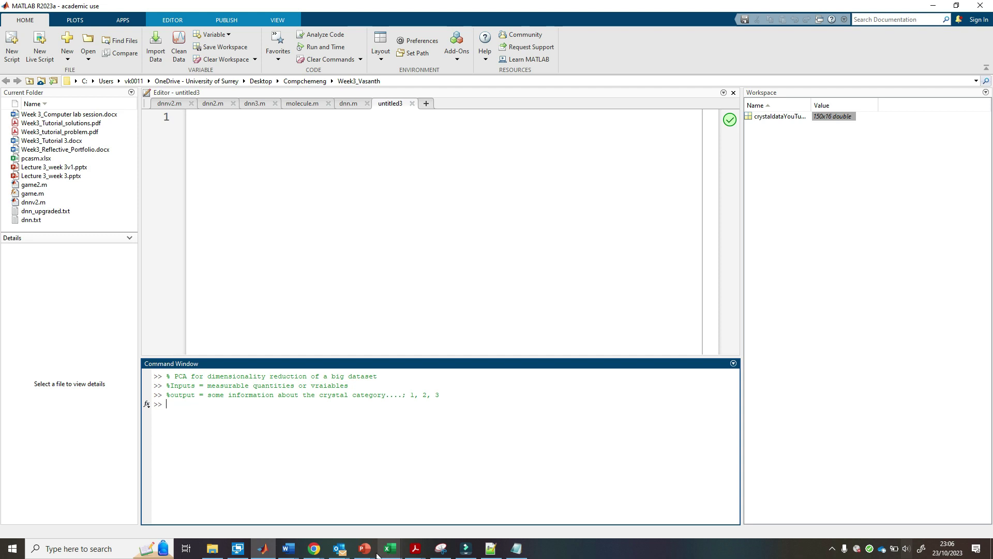
- Switch to Presentation2 in PowerPoint and create a new blank presentation from there
{"action": "mouse_move", "coordinate": [364, 549]}
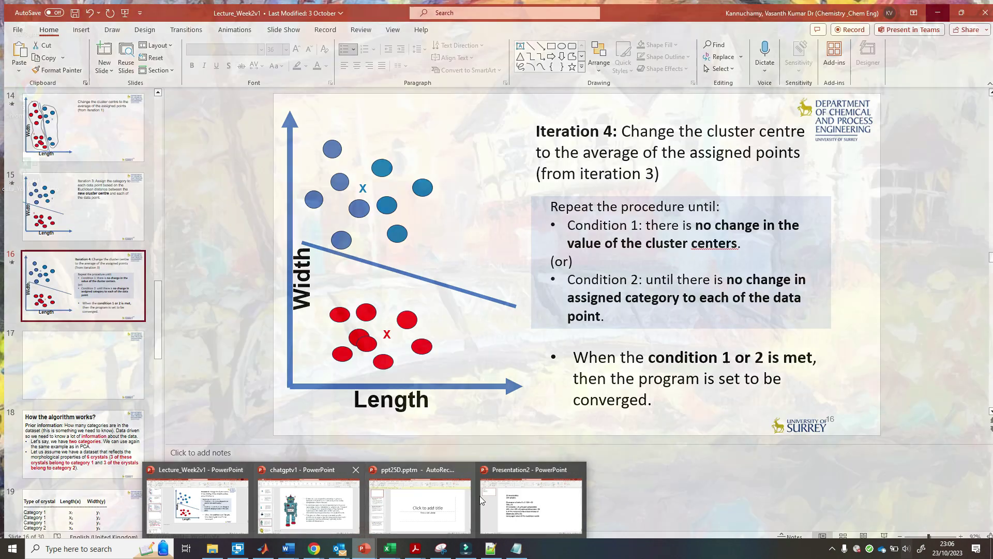
{"action": "left_click", "coordinate": [480, 499]}
{"action": "left_click", "coordinate": [509, 498]}
{"action": "left_click", "coordinate": [581, 375]}
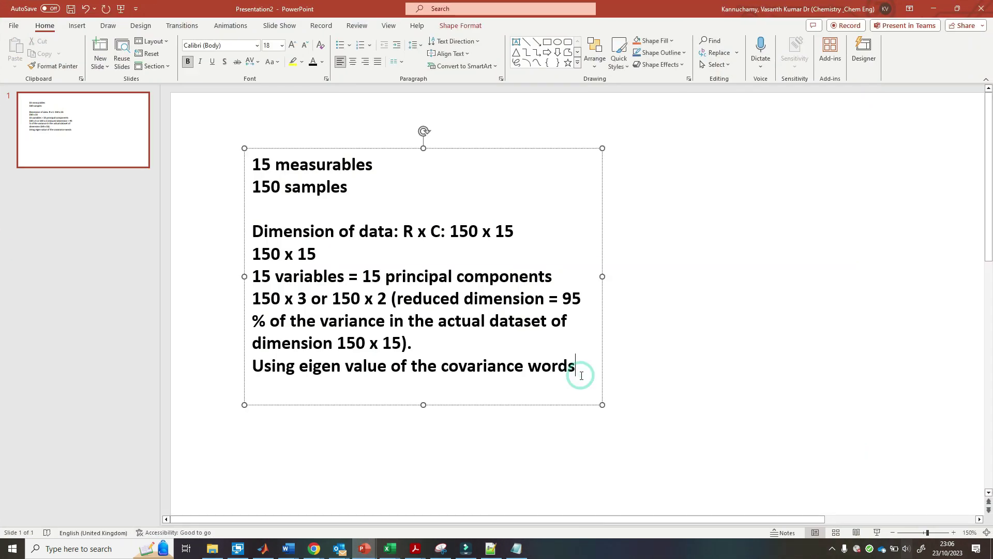
{"action": "key", "text": "Return"}
{"action": "key", "text": "ctrl+n"}
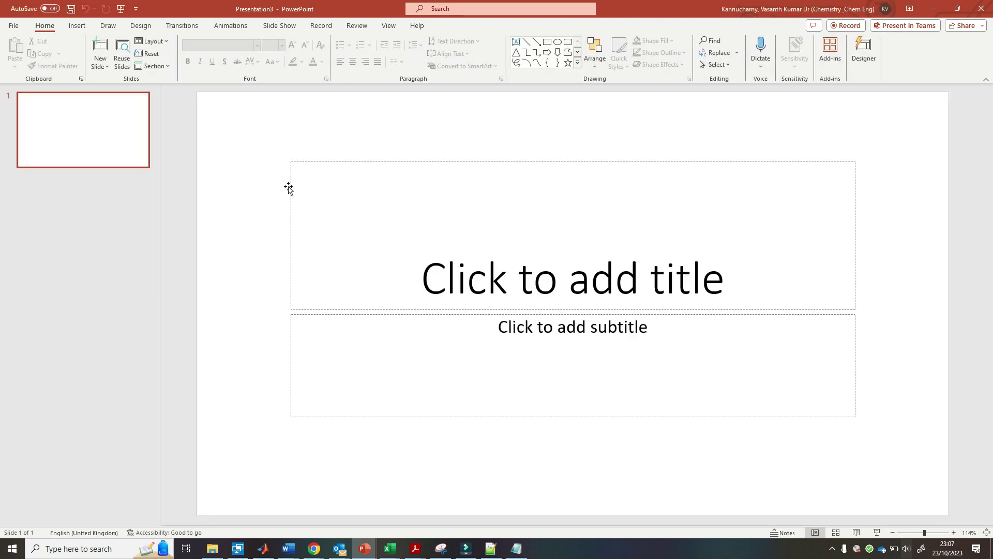
- Close the blank presentation and add a new slide after the notes on measurables and samples
{"action": "key", "text": "ctrl+w"}
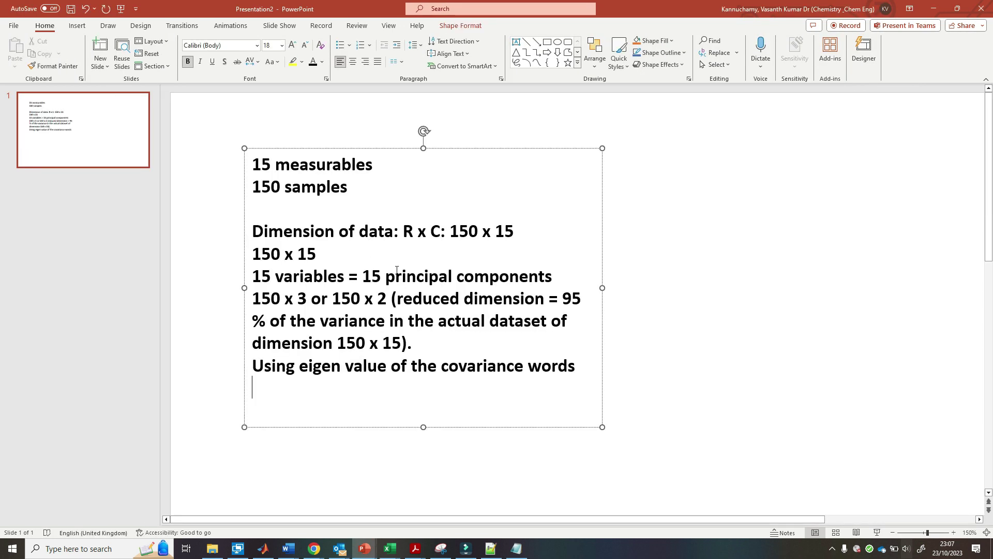
{"action": "key", "text": "ctrl+m"}
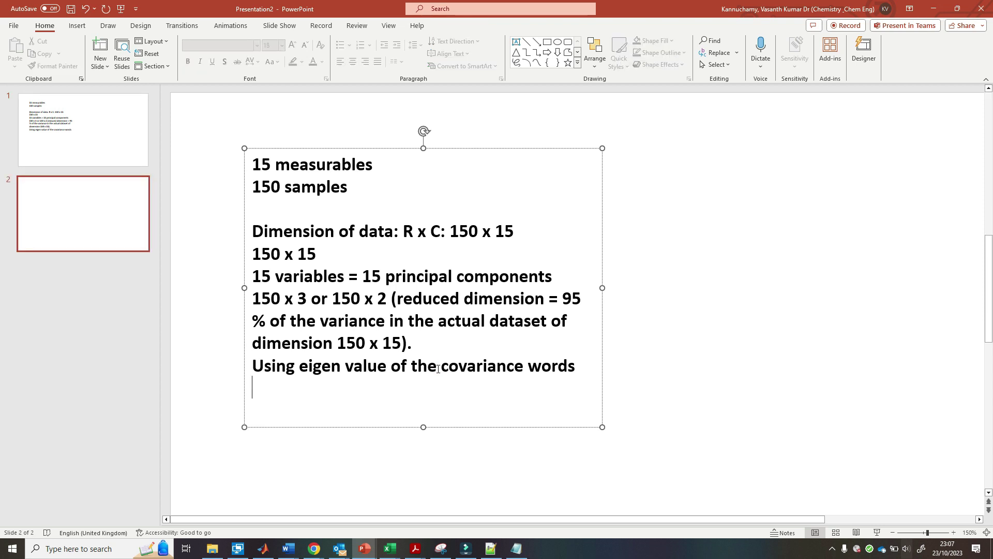
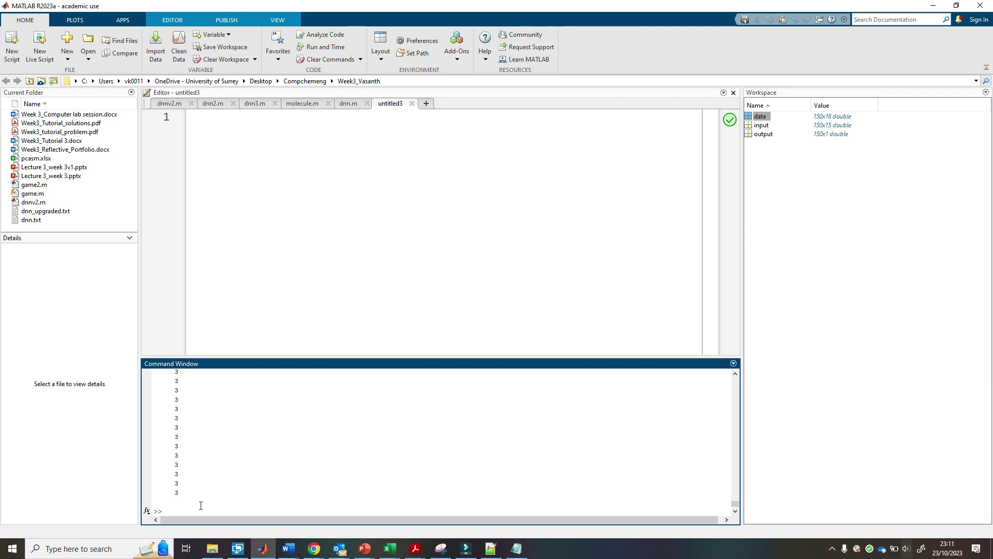
- In MATLAB, check the dimensions of the input and output variables in the workspace
{"action": "left_click", "coordinate": [762, 126]}
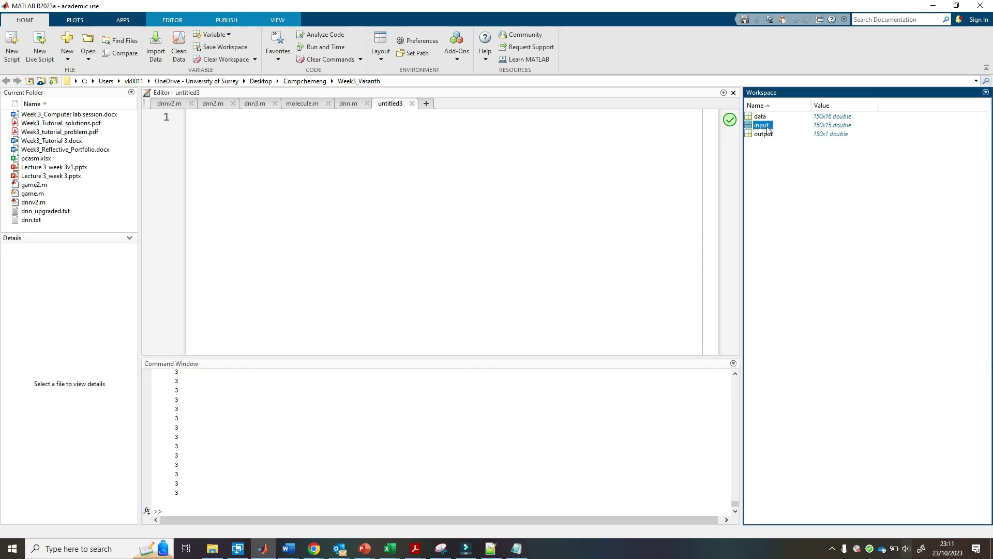
{"action": "left_click", "coordinate": [761, 127]}
{"action": "left_click", "coordinate": [827, 126]}
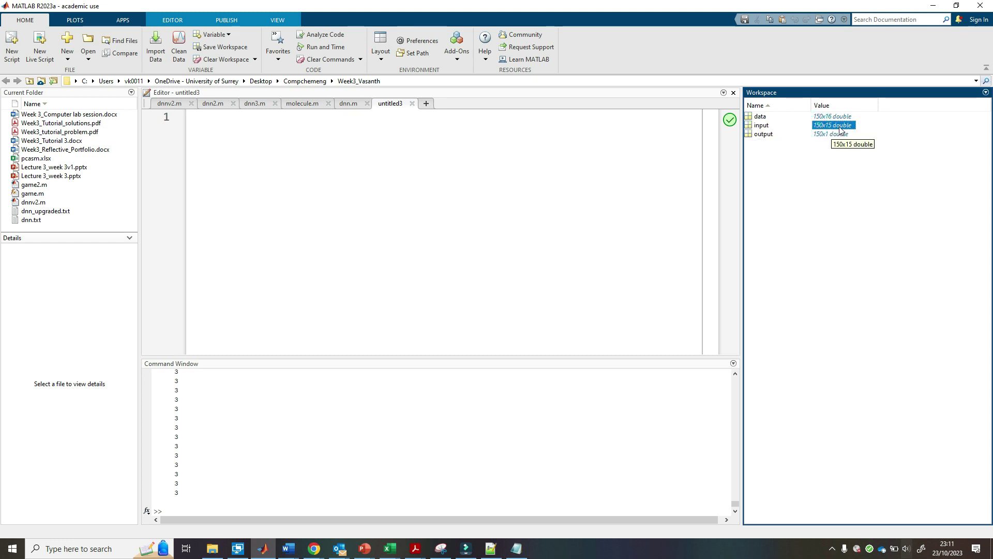
{"action": "left_click", "coordinate": [759, 163]}
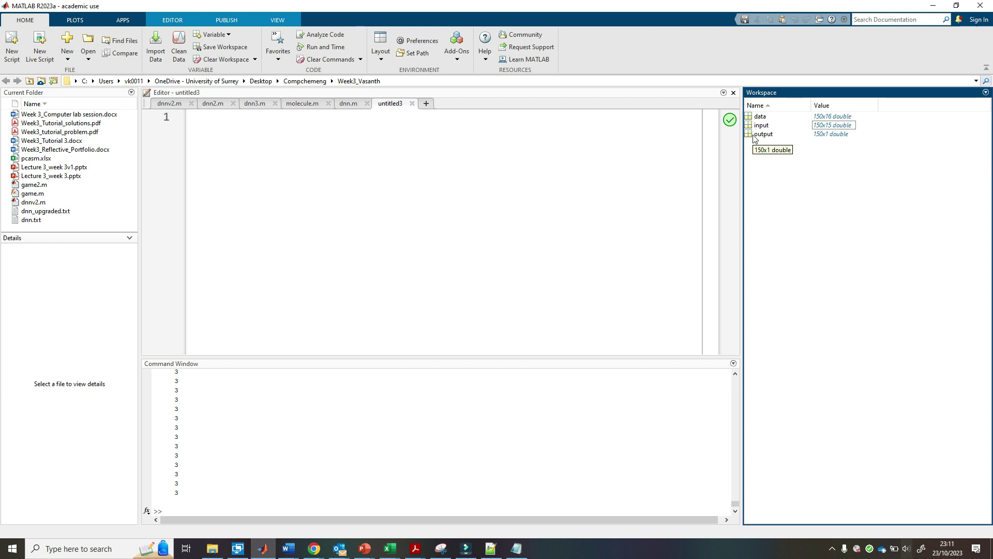
{"action": "left_click", "coordinate": [755, 135]}
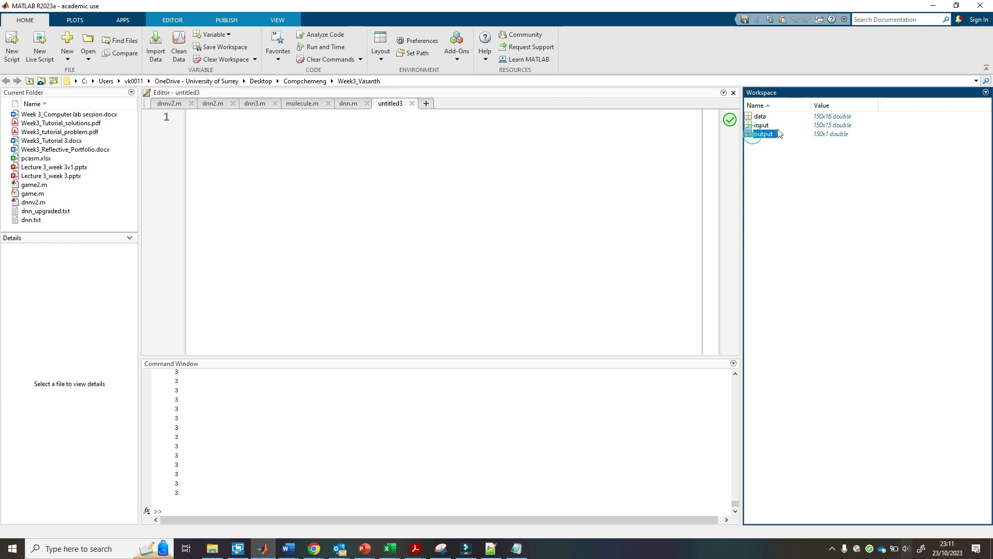
{"action": "left_click", "coordinate": [822, 135]}
{"action": "left_click", "coordinate": [853, 143]}
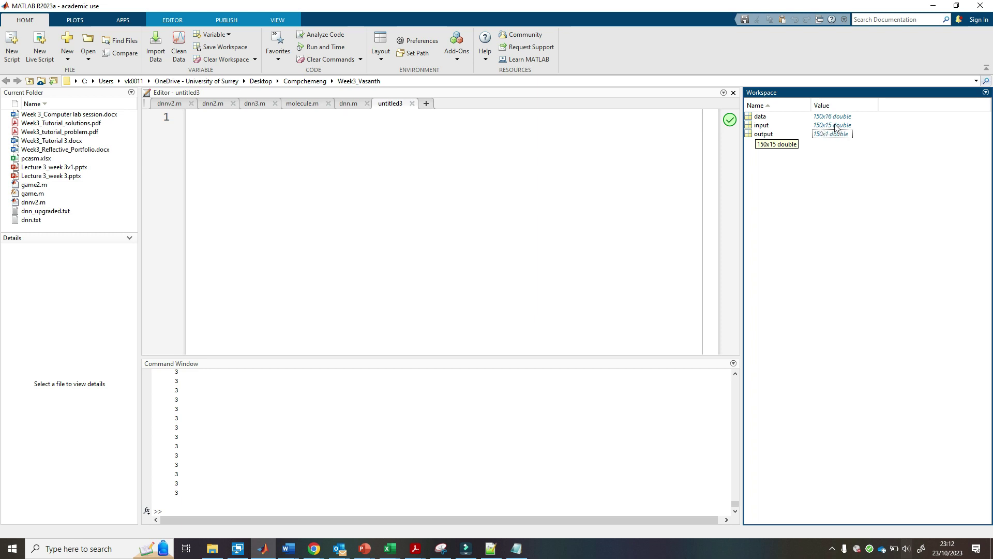
- Compute the covariance matrix of the input data by running s = cov(input)
{"action": "left_click", "coordinate": [193, 504]}
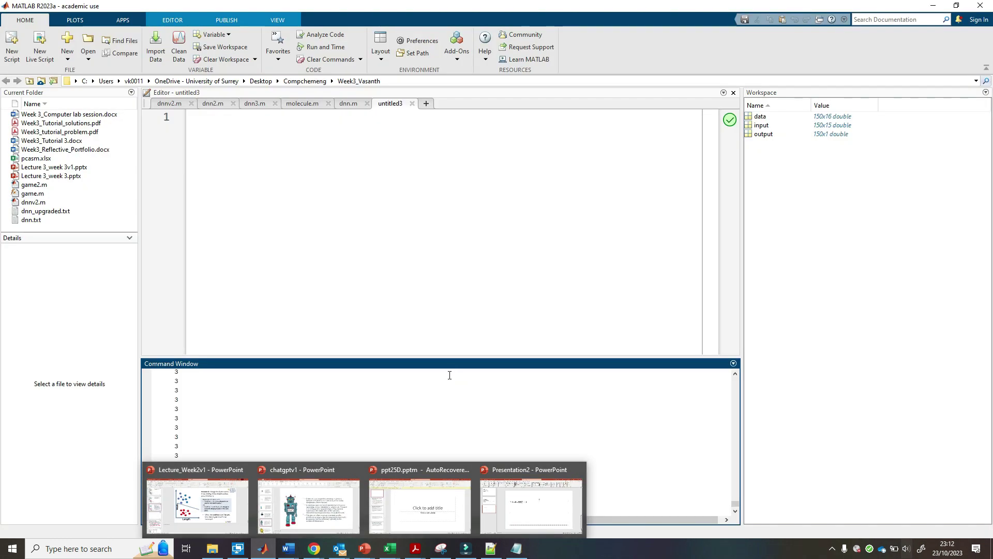
{"action": "left_click", "coordinate": [494, 304]}
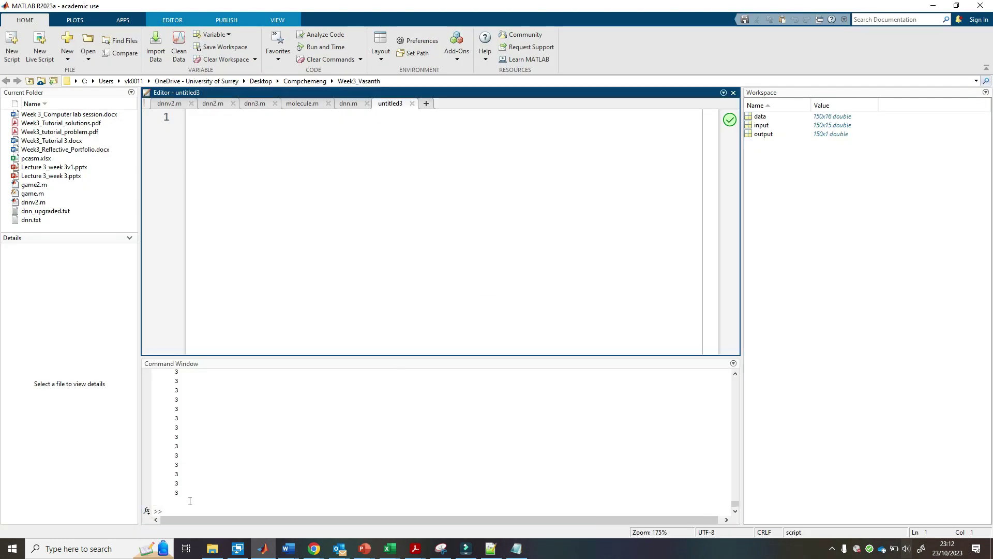
{"action": "left_click", "coordinate": [213, 503]}
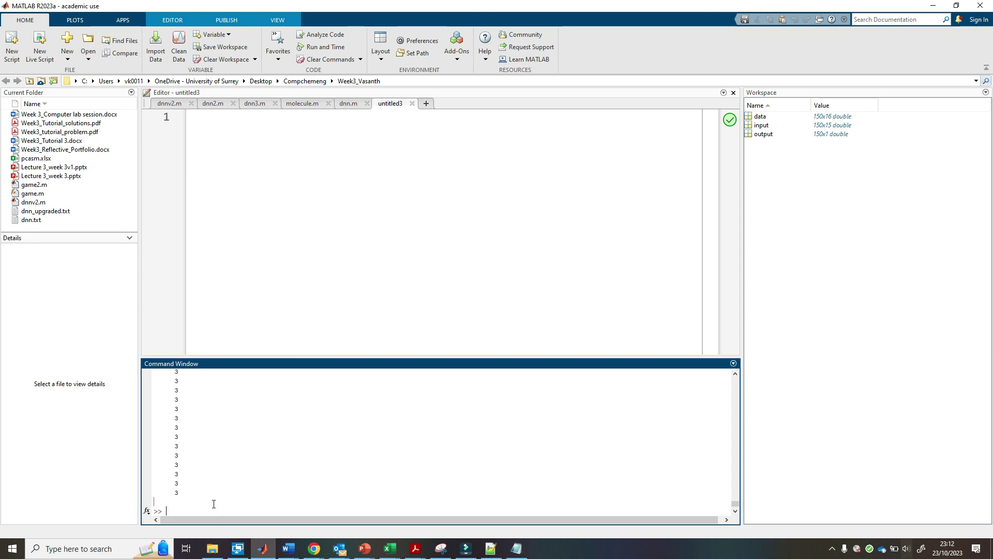
{"action": "type", "text": "s = cova"}
{"action": "key", "text": "BackSpace"}
{"action": "type", "text": "(input)"}
{"action": "key", "text": "Return"}
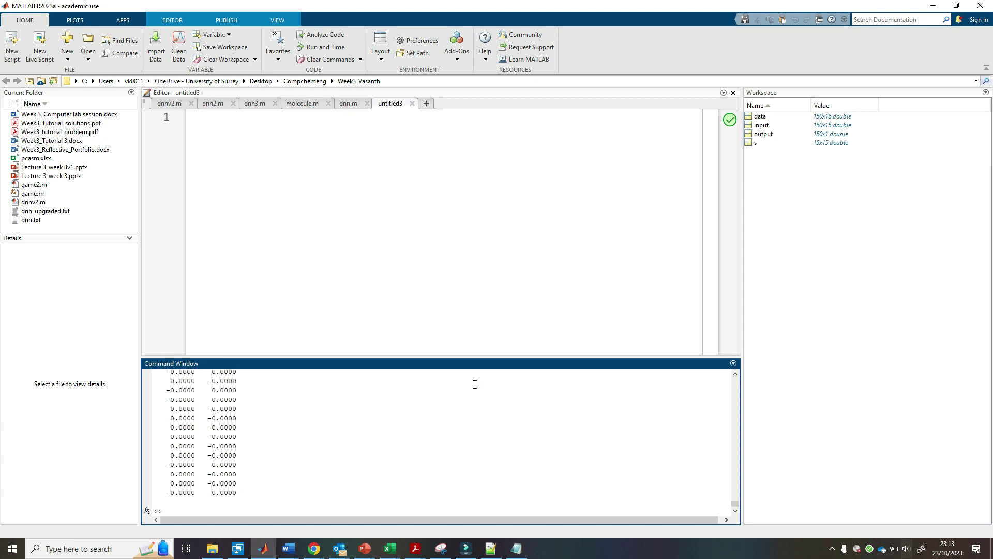
- Check the dimensions of the covariance matrix s in the workspace
{"action": "left_click", "coordinate": [751, 143]}
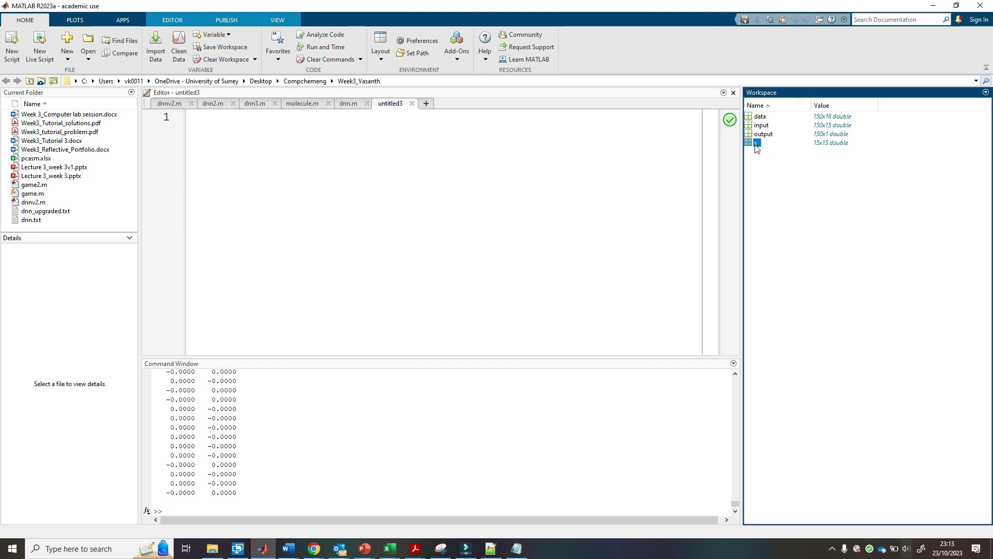
{"action": "left_click", "coordinate": [826, 144]}
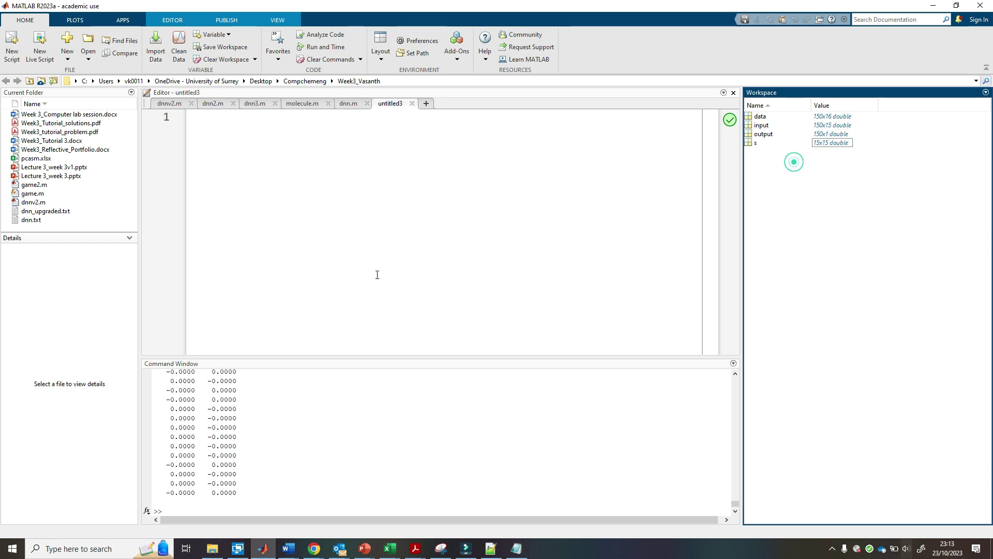
{"action": "left_click", "coordinate": [194, 509]}
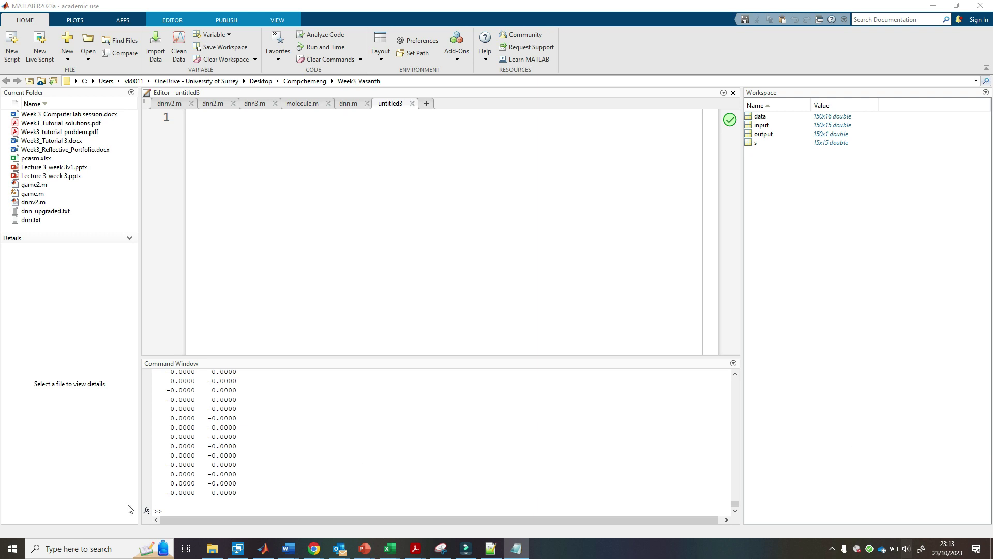
{"action": "left_click", "coordinate": [178, 515]}
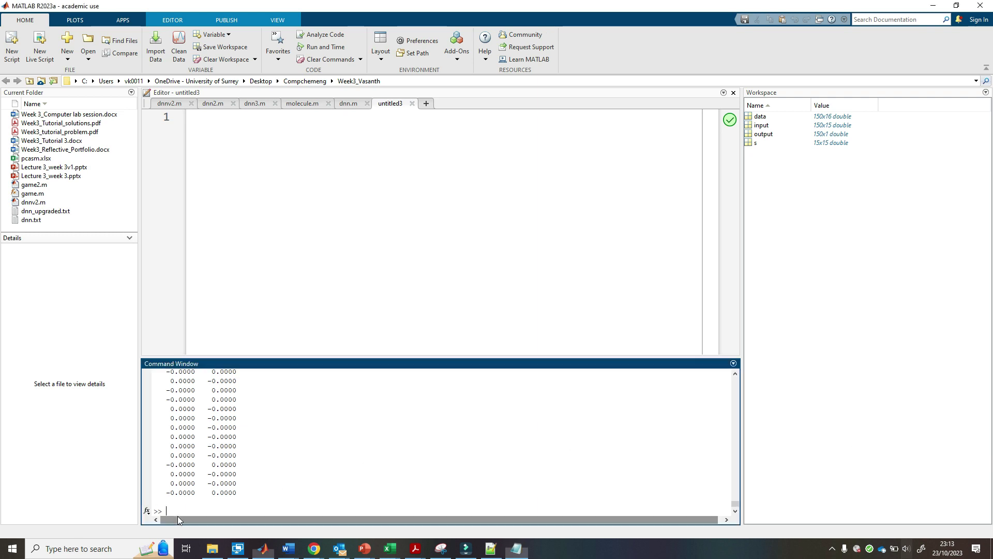
{"action": "left_click", "coordinate": [755, 143]}
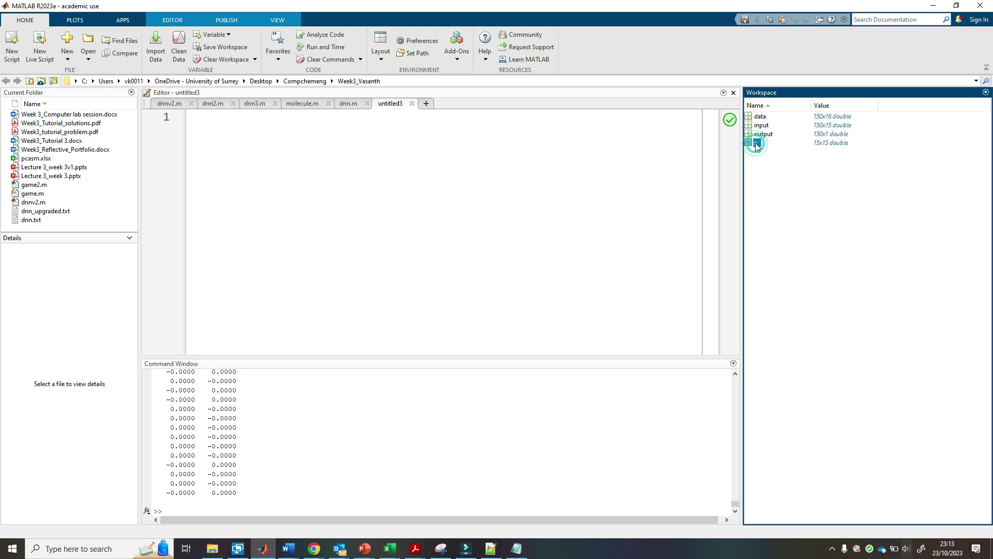
- Compute the eigenvalues of the covariance matrix by running e = eig(s)
{"action": "left_click", "coordinate": [178, 511]}
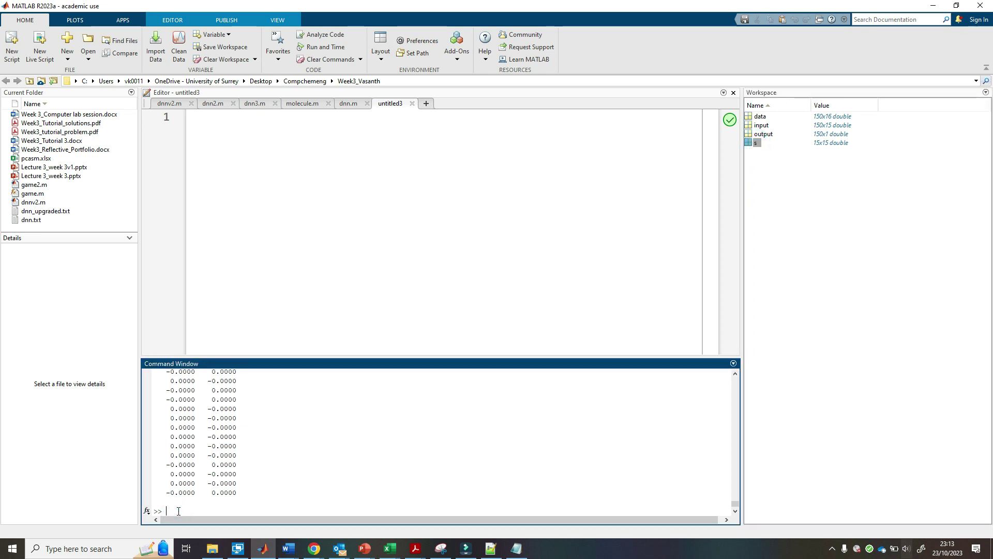
{"action": "type", "text": "e = eig"}
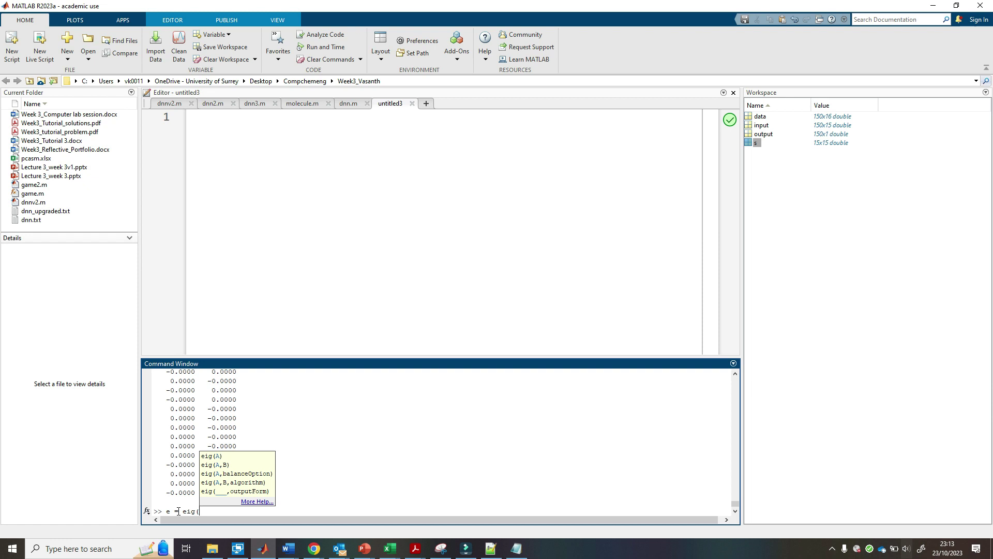
{"action": "type", "text": "(s)"}
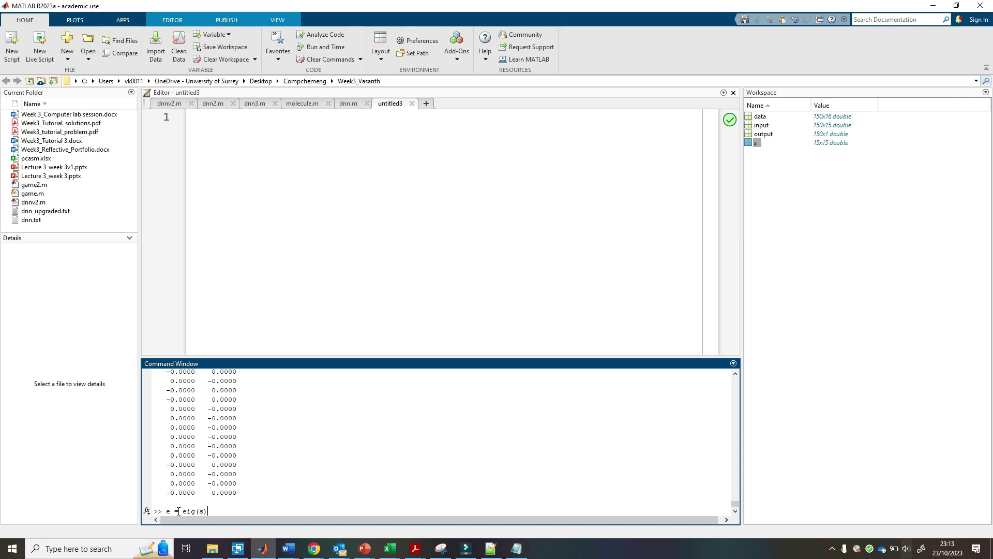
{"action": "key", "text": "Return"}
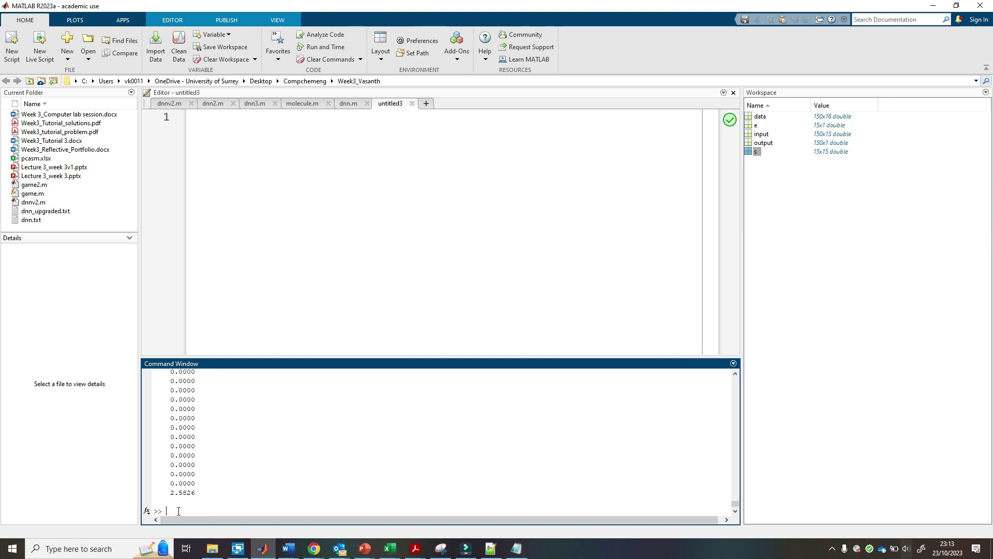
- Review the eigenvalue output from its scale factor down to the last entry and check the size of e
{"action": "left_click_drag", "start_coordinate": [200, 491], "coordinate": [187, 474]}
{"action": "left_click", "coordinate": [202, 491]}
{"action": "scroll", "coordinate": [209, 495], "scroll_direction": "up", "scroll_amount": 4}
{"action": "scroll", "coordinate": [209, 495], "scroll_direction": "down", "scroll_amount": 1}
{"action": "left_click_drag", "start_coordinate": [167, 427], "coordinate": [179, 492]}
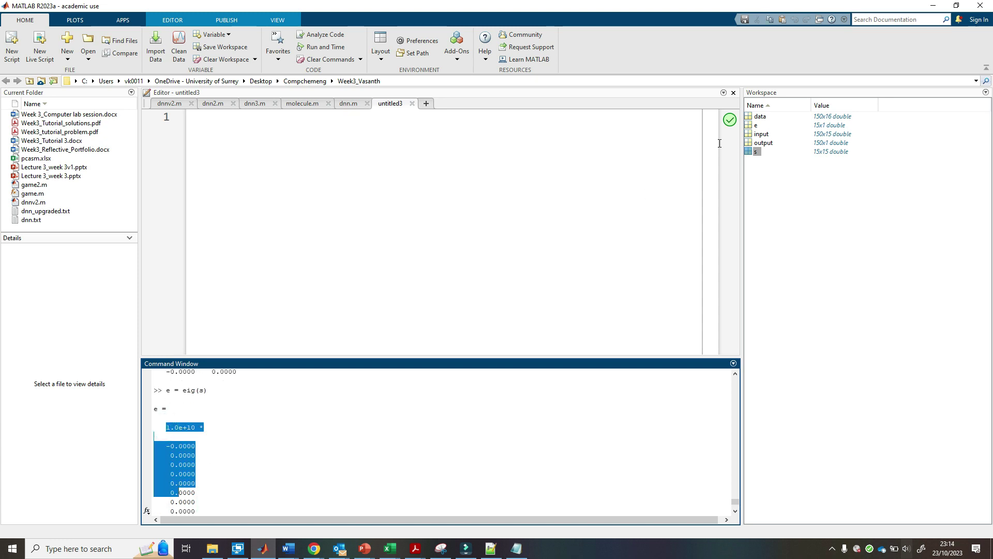
{"action": "left_click", "coordinate": [828, 124]}
{"action": "scroll", "coordinate": [238, 404], "scroll_direction": "down", "scroll_amount": 1}
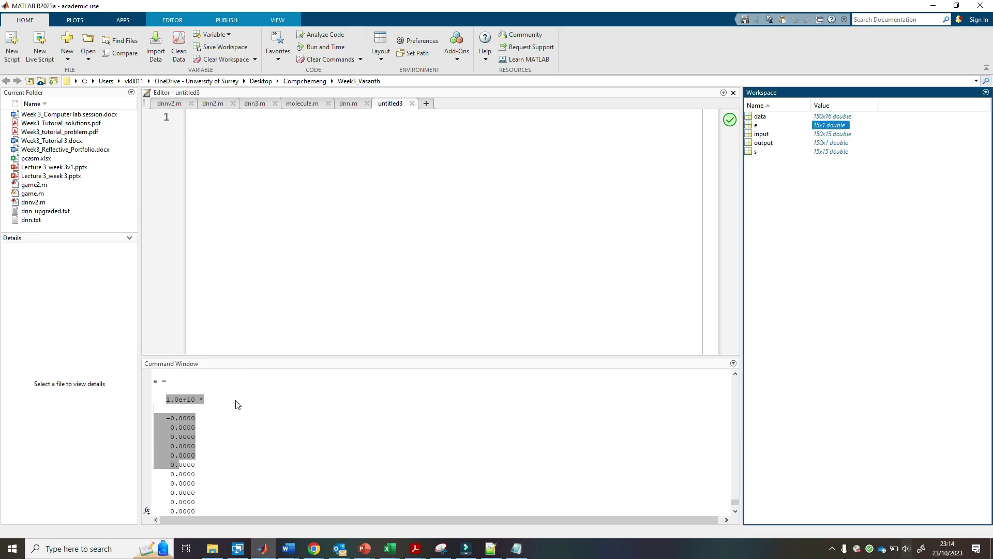
{"action": "scroll", "coordinate": [237, 405], "scroll_direction": "down", "scroll_amount": 2}
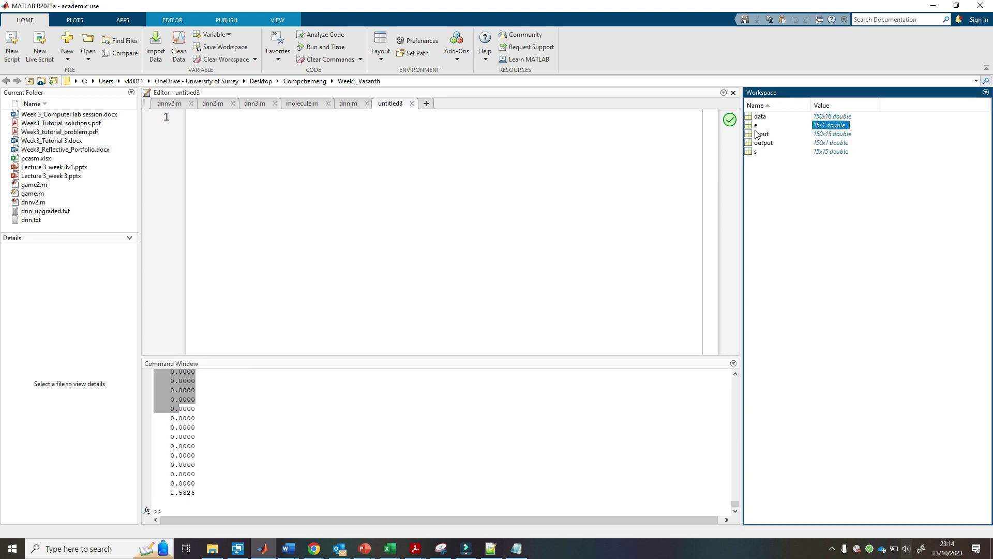
- Compare the last eigenvalue in the output with the values listed above it to see how they are ordered
{"action": "left_click", "coordinate": [195, 500]}
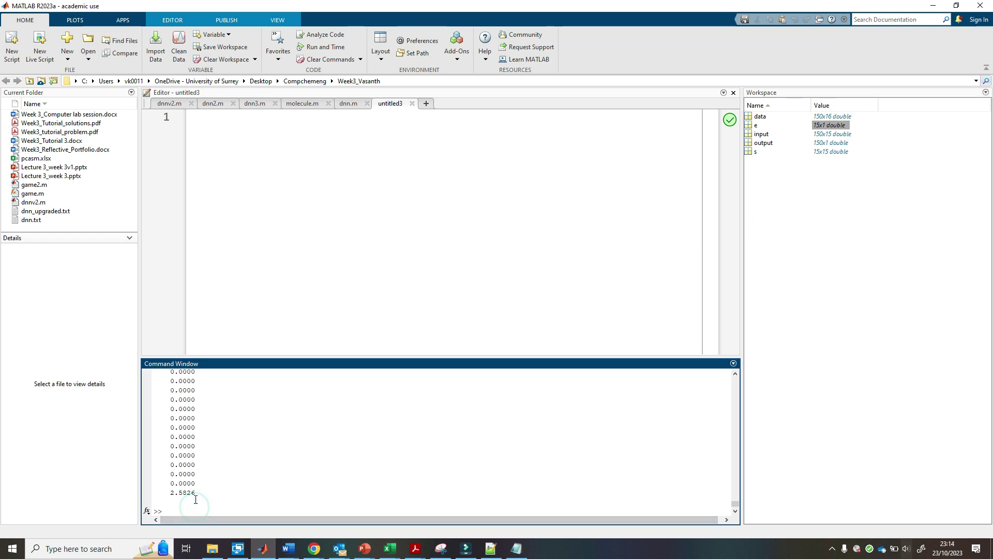
{"action": "left_click_drag", "start_coordinate": [196, 495], "coordinate": [170, 390]}
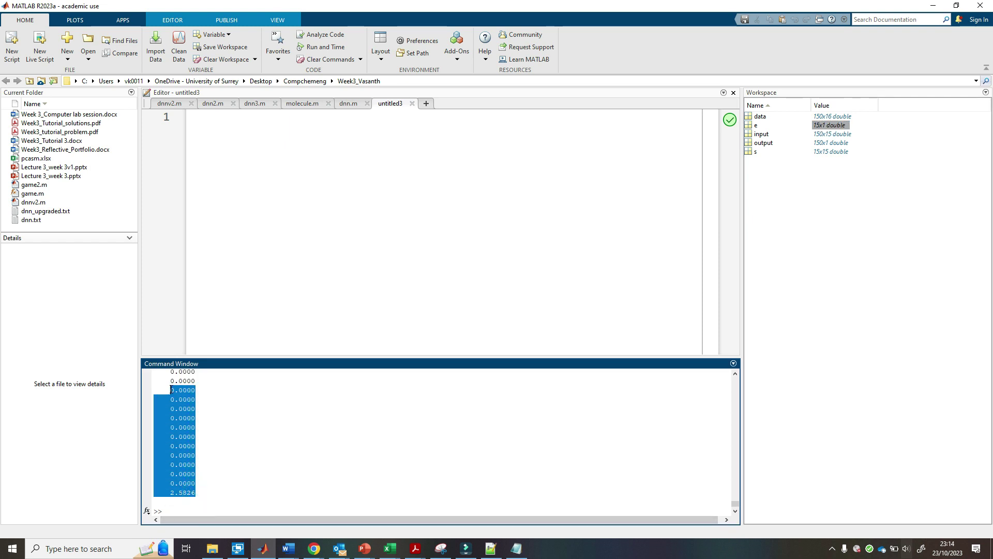
{"action": "left_click", "coordinate": [173, 484]}
{"action": "left_click", "coordinate": [199, 492]}
{"action": "left_click_drag", "start_coordinate": [198, 492], "coordinate": [171, 492]}
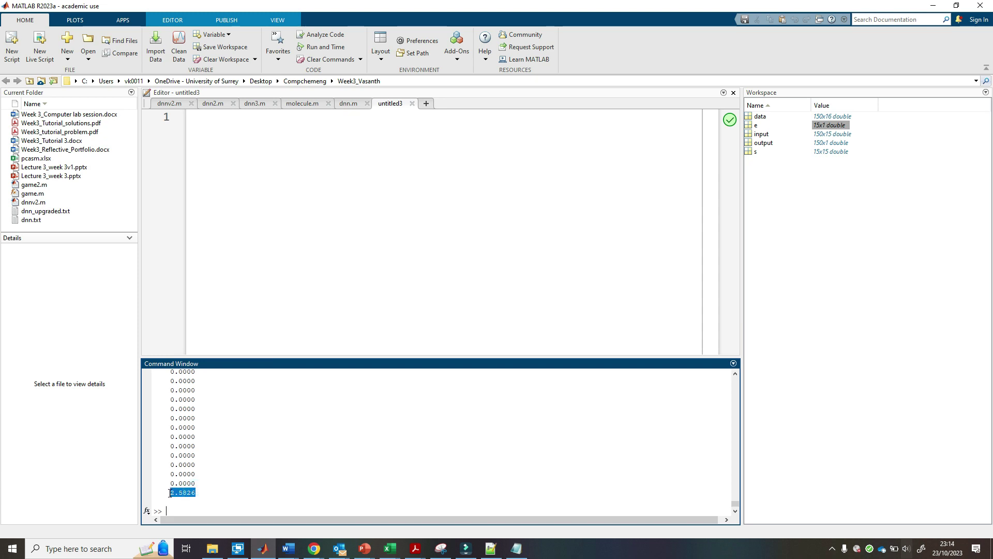
{"action": "left_click_drag", "start_coordinate": [191, 484], "coordinate": [171, 385]}
{"action": "left_click", "coordinate": [170, 388]}
{"action": "scroll", "coordinate": [200, 440], "scroll_direction": "down", "scroll_amount": 2}
{"action": "left_click_drag", "start_coordinate": [201, 493], "coordinate": [171, 492]}
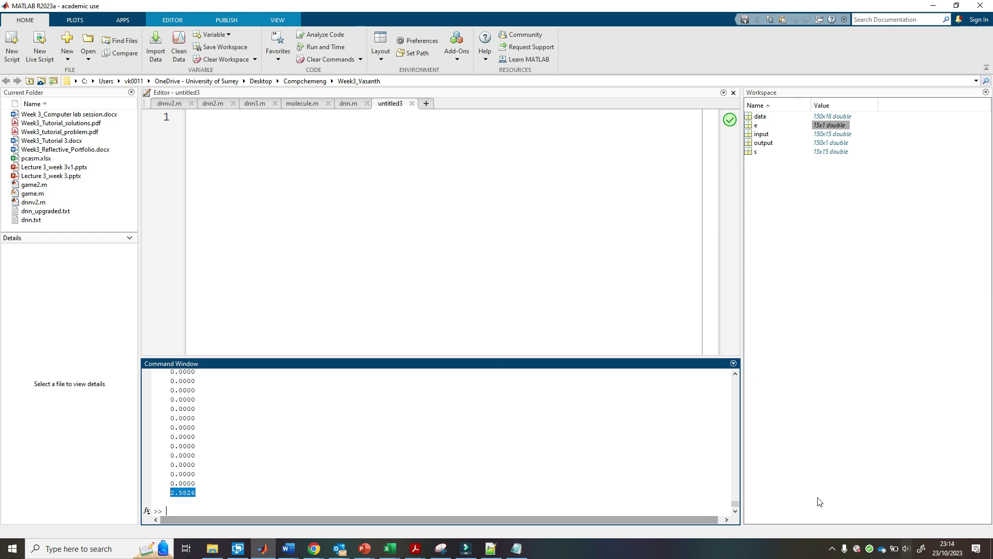
{"action": "key", "text": "alt+Tab"}
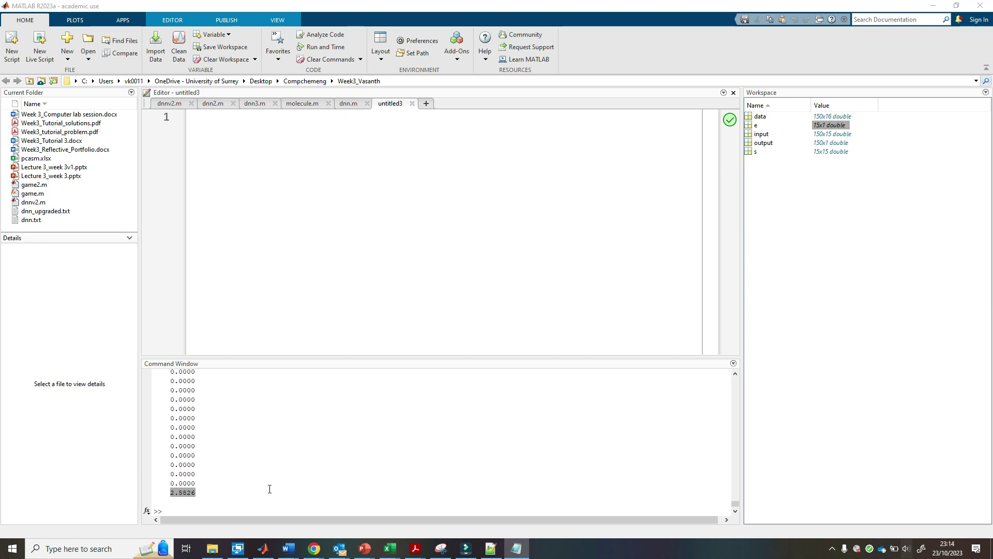
{"action": "left_click", "coordinate": [205, 502]}
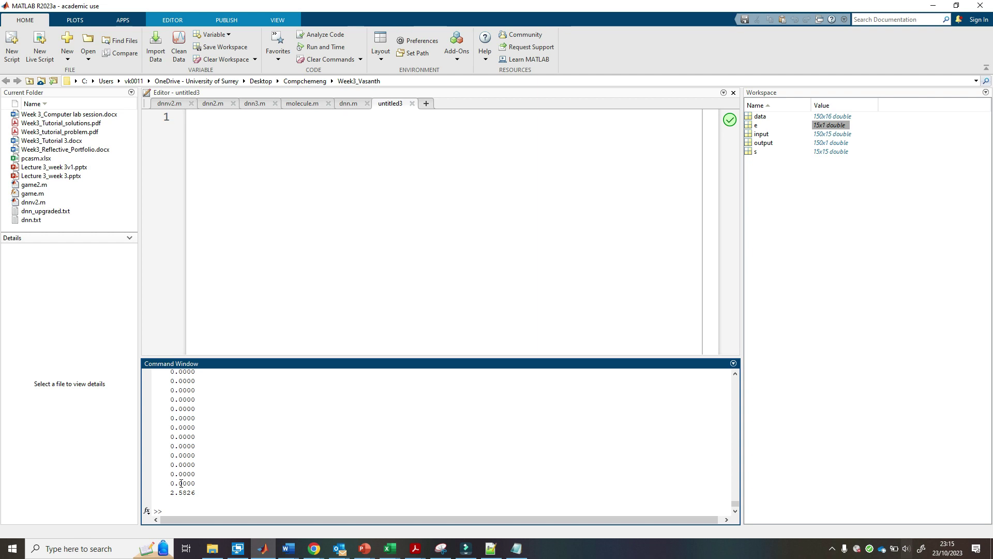
{"action": "left_click_drag", "start_coordinate": [198, 494], "coordinate": [174, 391]}
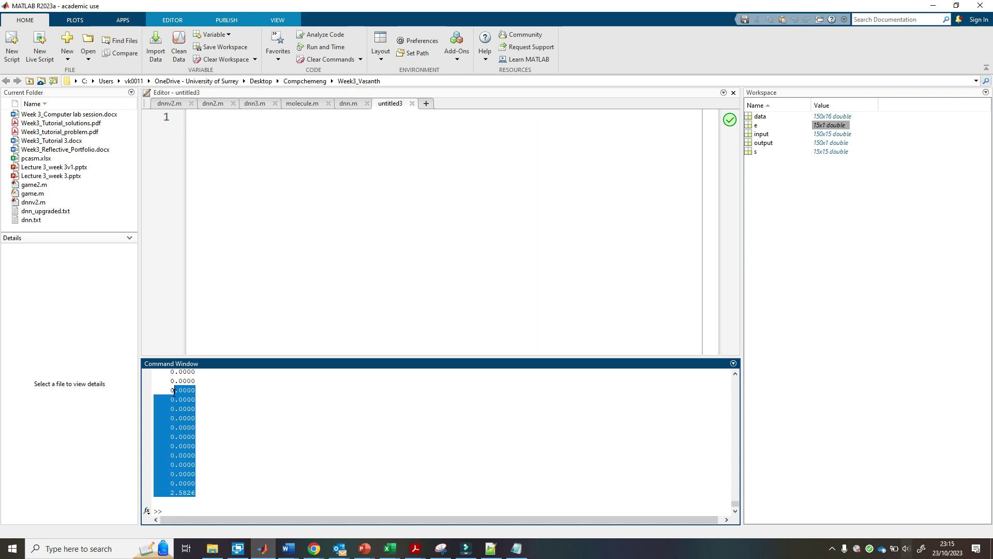
- Sort the eigenvalues in descending order by running z = sort(e, 'descend')
{"action": "left_click", "coordinate": [186, 507]}
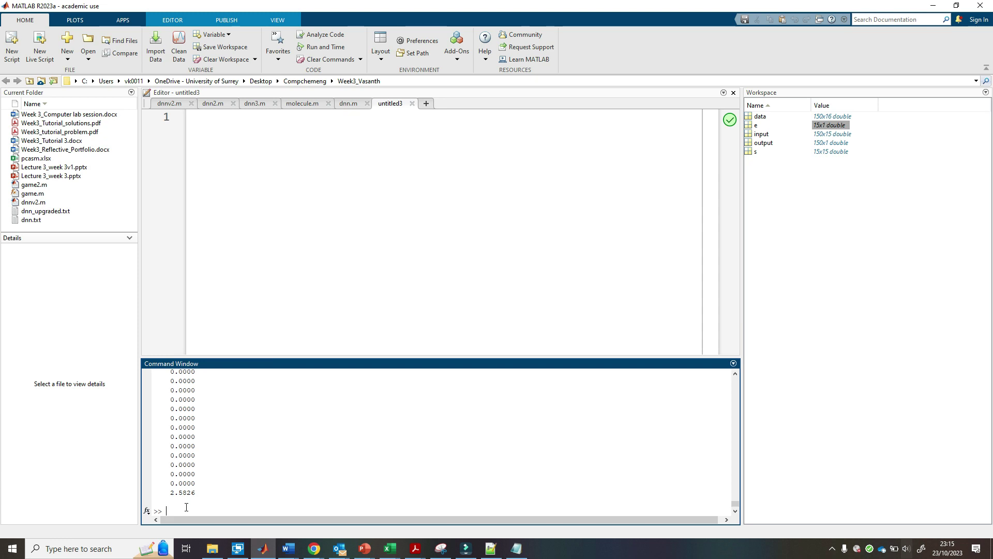
{"action": "type", "text": "z = sort(e"}
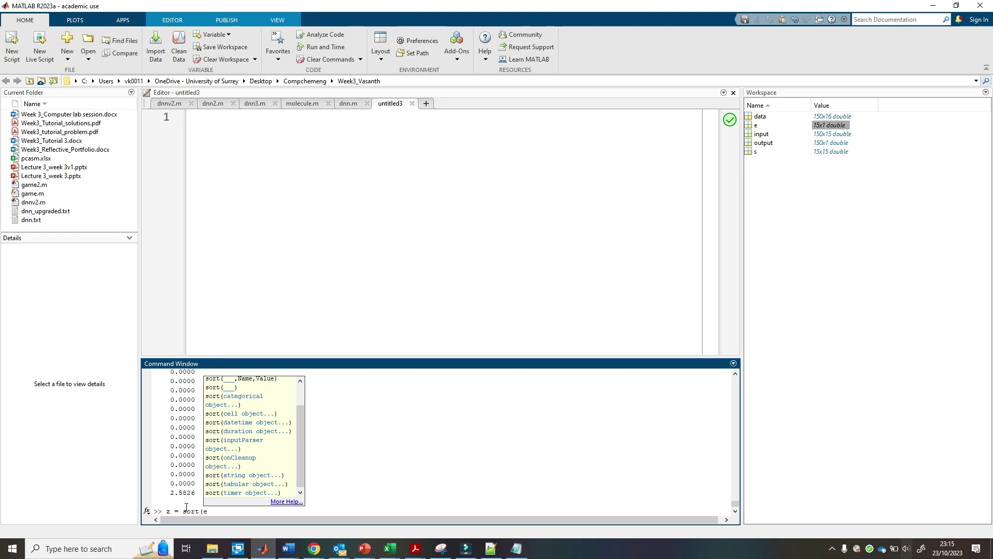
{"action": "type", "text": ","}
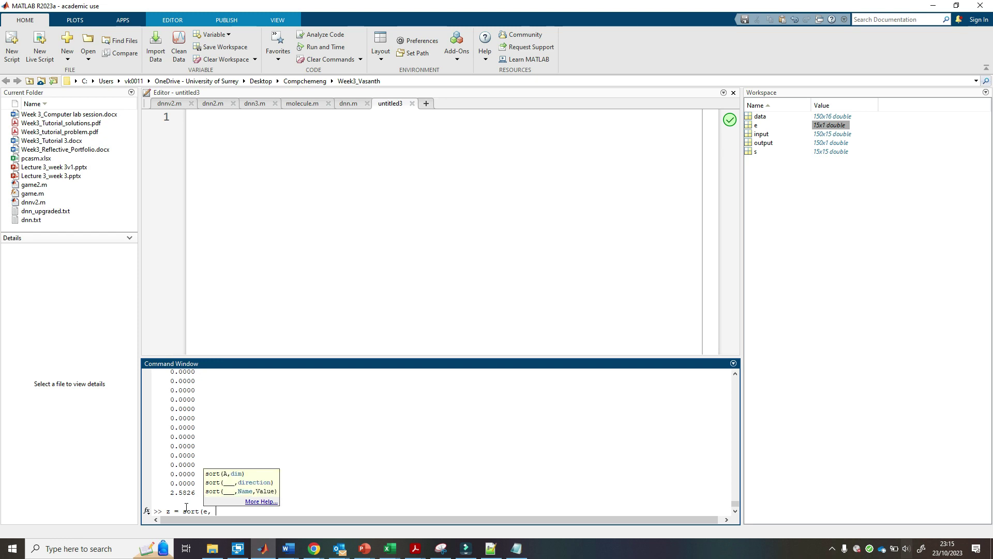
{"action": "type", "text": " 'descend')"}
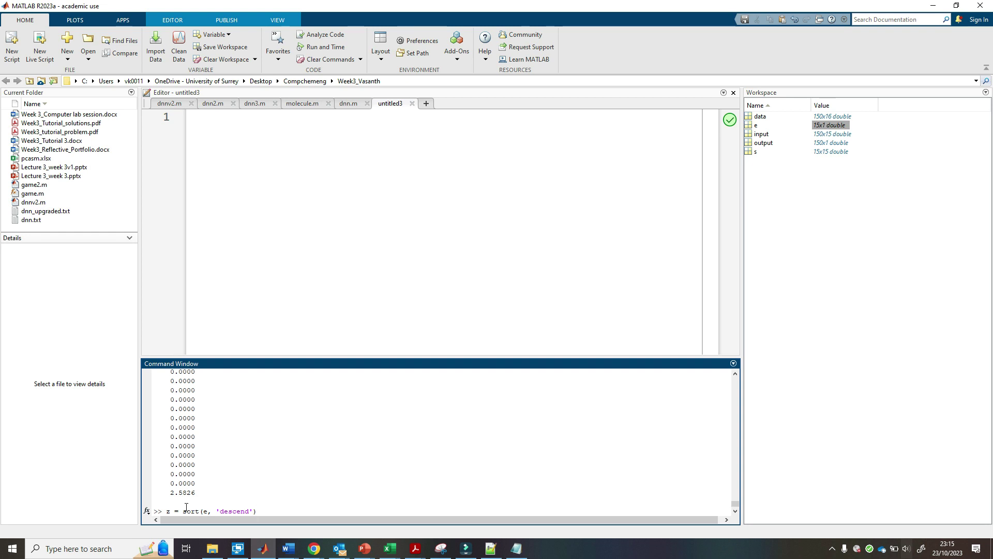
{"action": "key", "text": "Return"}
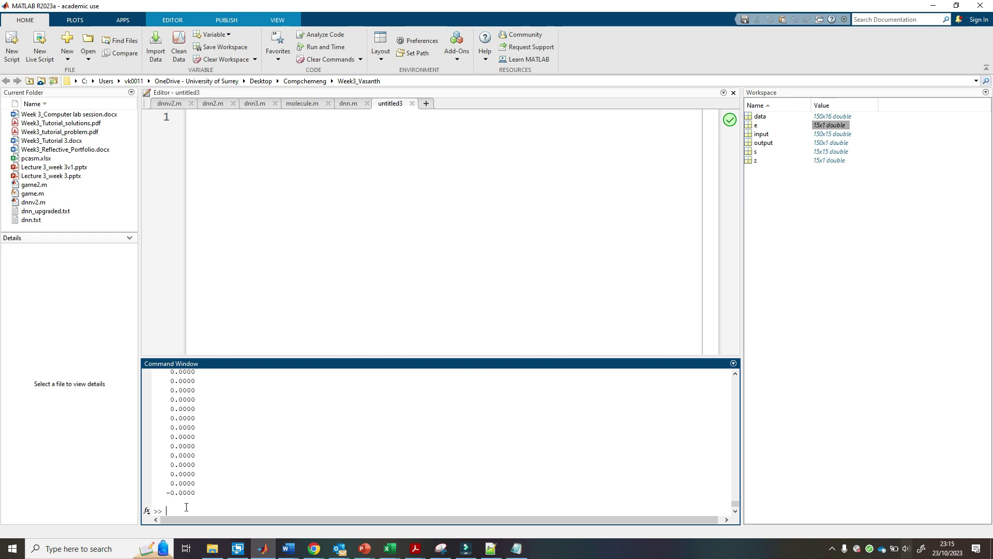
- Compare the first sorted eigenvalue and its scale factor with the remaining entries of z
{"action": "scroll", "coordinate": [186, 504], "scroll_direction": "up", "scroll_amount": 5}
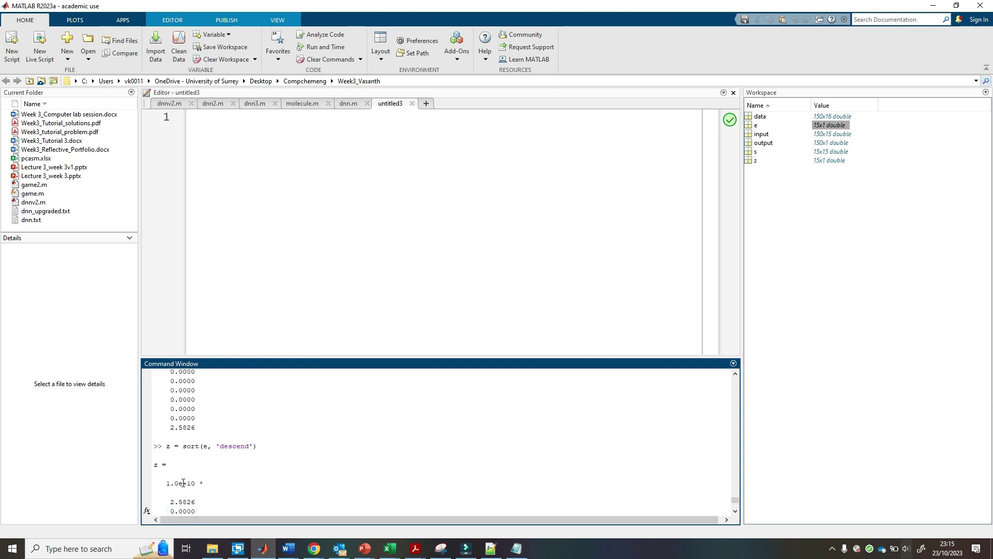
{"action": "scroll", "coordinate": [185, 491], "scroll_direction": "down", "scroll_amount": 1}
{"action": "left_click_drag", "start_coordinate": [196, 473], "coordinate": [167, 474]}
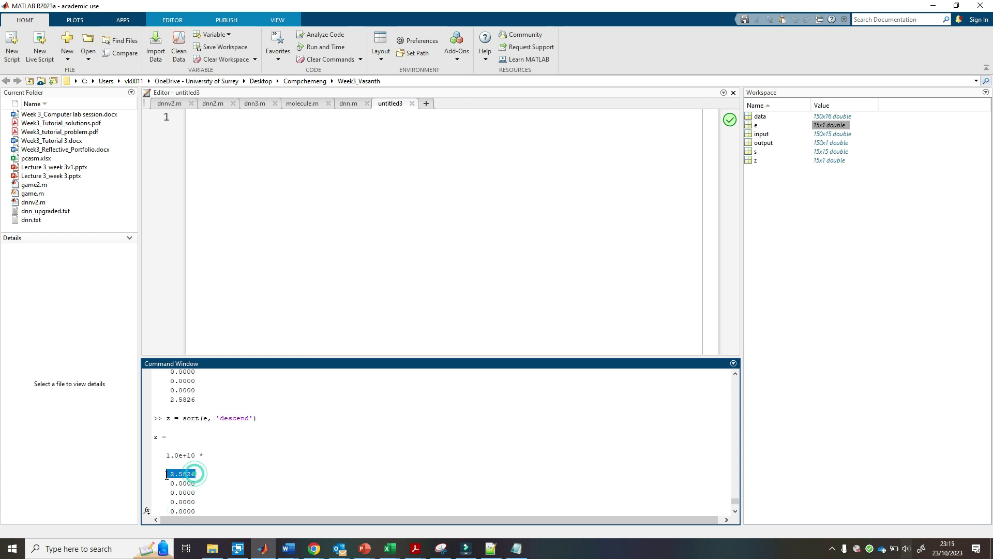
{"action": "scroll", "coordinate": [183, 483], "scroll_direction": "down", "scroll_amount": 3}
{"action": "left_click_drag", "start_coordinate": [187, 399], "coordinate": [204, 502]}
{"action": "left_click", "coordinate": [189, 509]}
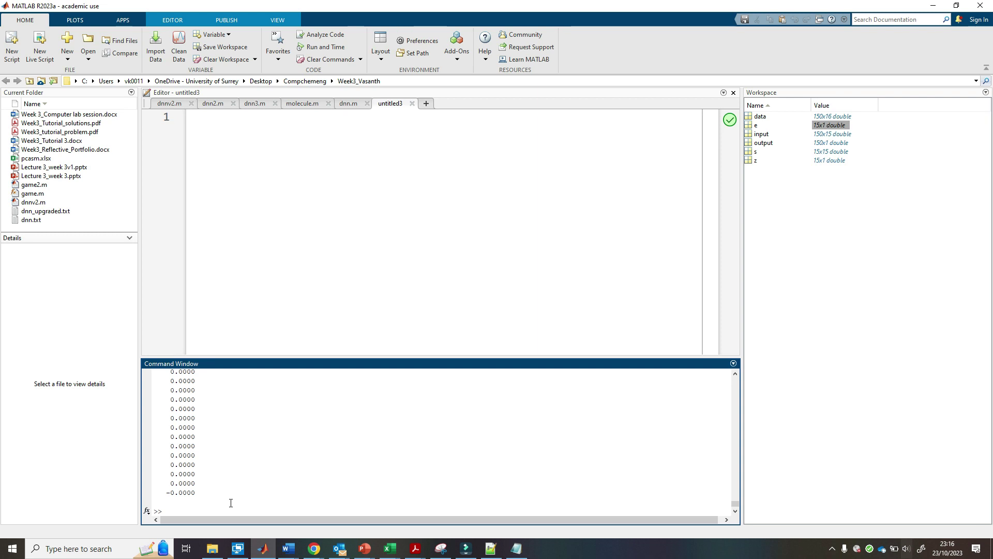
- Compute the cumulative fraction of the unsorted eigenvalues by running z=cumsum(e)/sum(e)
{"action": "type", "text": "z="}
{"action": "type", "text": "cumn"}
{"action": "type", "text": "um("}
{"action": "type", "text": "e"}
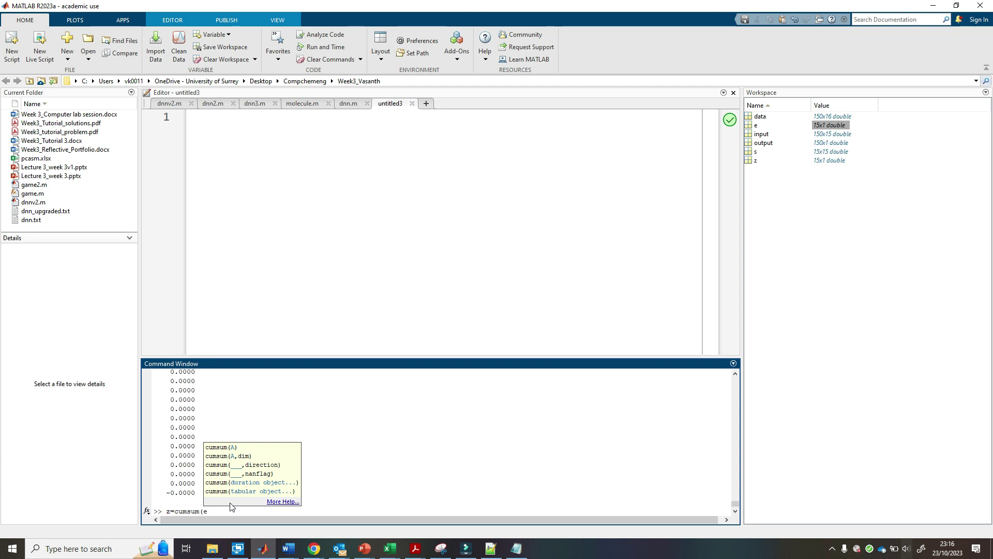
{"action": "type", "text": ")/sum"}
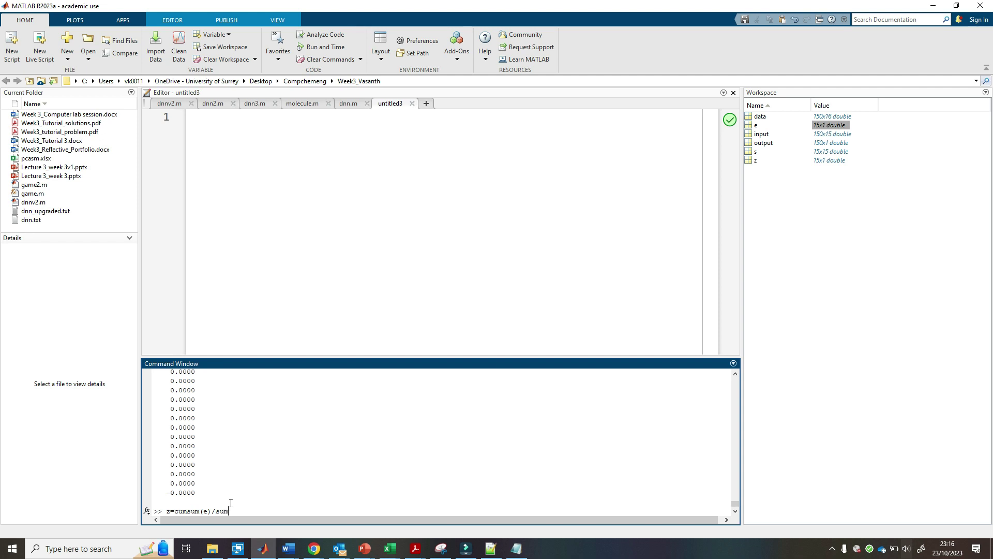
{"action": "type", "text": "(e)"}
{"action": "key", "text": "Return"}
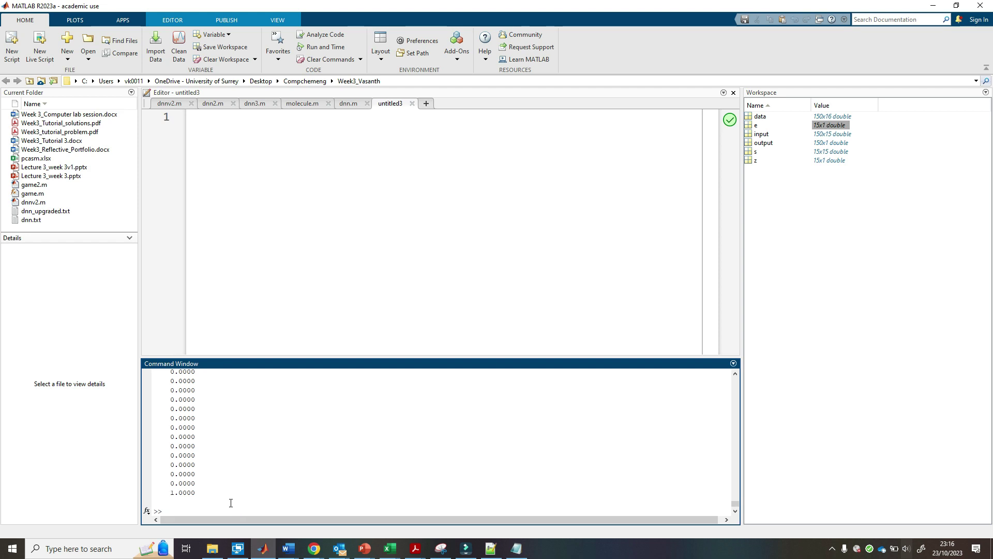
- Examine the order of the cumulative values computed from e against the sorted eigenvalue output
{"action": "left_click_drag", "start_coordinate": [212, 499], "coordinate": [194, 478]}
{"action": "scroll", "coordinate": [195, 463], "scroll_direction": "up", "scroll_amount": 2}
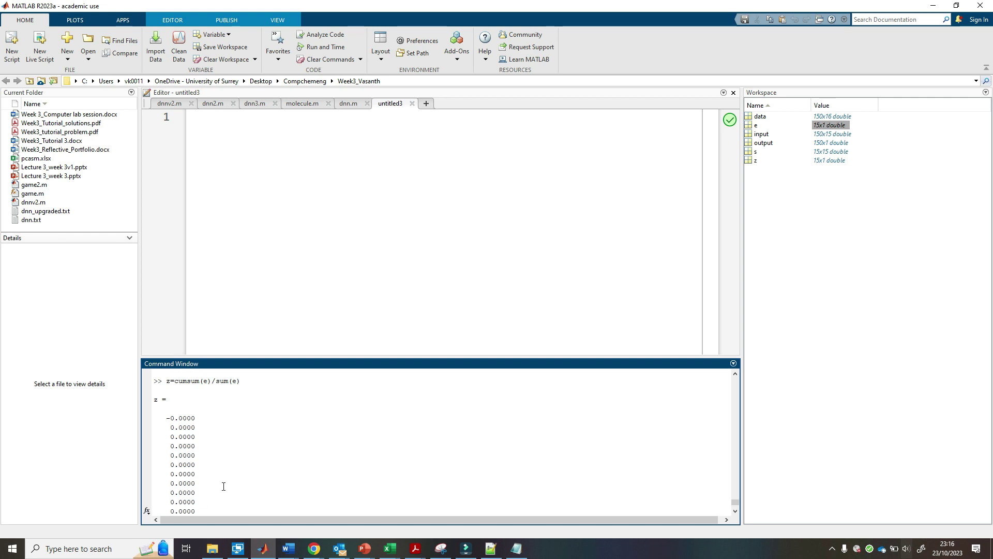
{"action": "scroll", "coordinate": [182, 409], "scroll_direction": "down", "scroll_amount": 1}
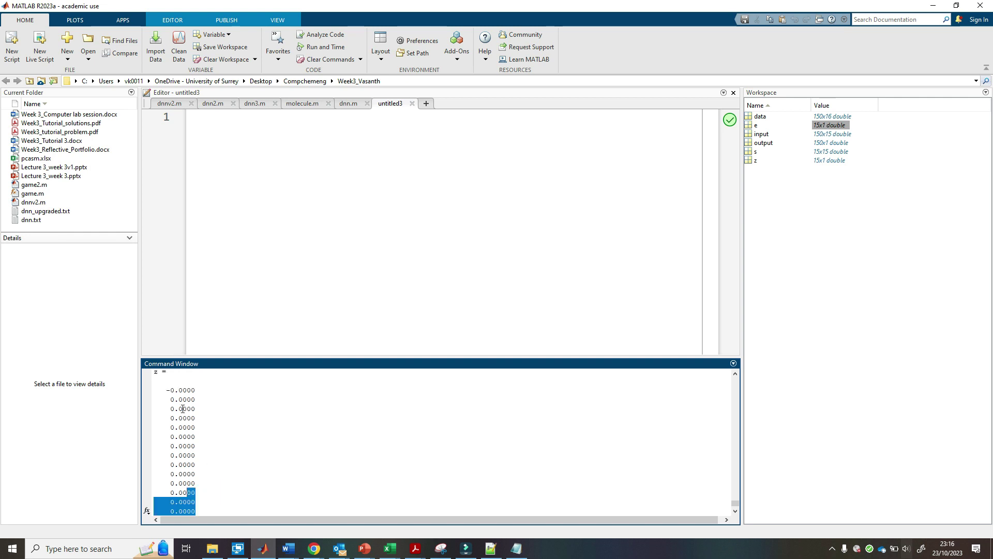
{"action": "scroll", "coordinate": [206, 431], "scroll_direction": "up", "scroll_amount": 10}
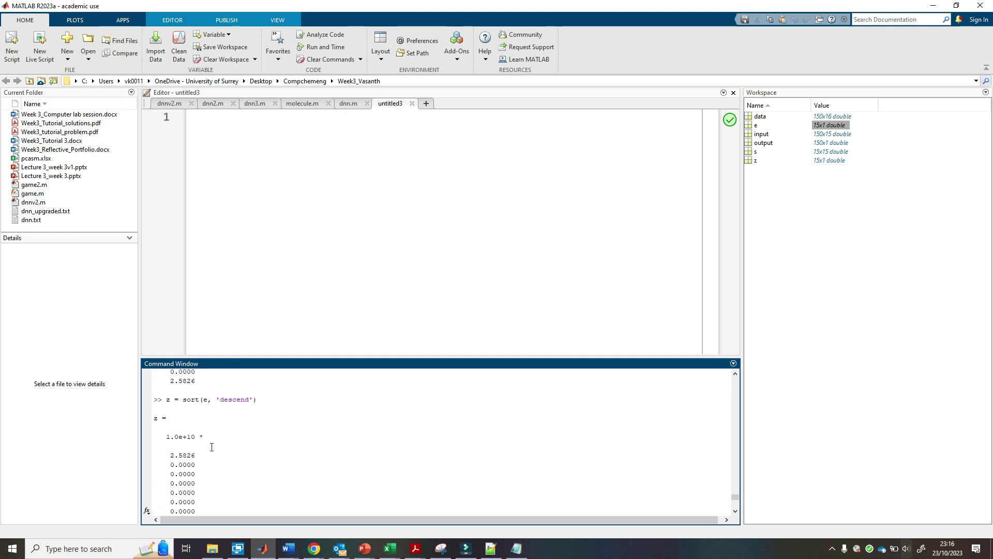
{"action": "scroll", "coordinate": [216, 460], "scroll_direction": "down", "scroll_amount": 3}
{"action": "scroll", "coordinate": [217, 459], "scroll_direction": "up", "scroll_amount": 5}
{"action": "scroll", "coordinate": [233, 457], "scroll_direction": "down", "scroll_amount": 5}
{"action": "scroll", "coordinate": [237, 457], "scroll_direction": "up", "scroll_amount": 3}
{"action": "scroll", "coordinate": [208, 410], "scroll_direction": "down", "scroll_amount": 4}
- Replace e with z in the previous cumulative sum command and run z=cumsum(z)/sum(z)
{"action": "key", "text": "Up"}
{"action": "key", "text": "Left"}
{"action": "key", "text": "Left"}
{"action": "key", "text": "Left"}
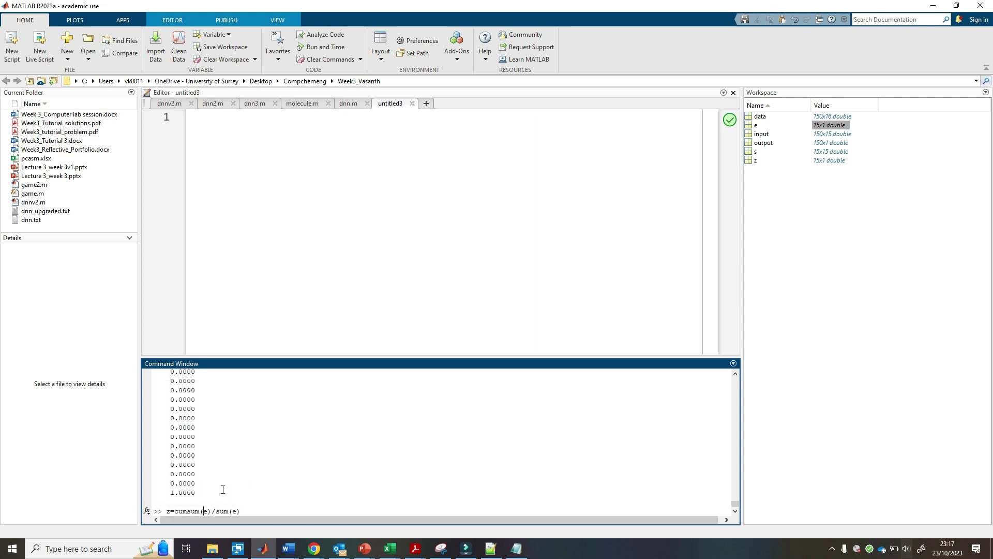
{"action": "key", "text": "Delete"}
{"action": "type", "text": "xz"}
{"action": "key", "text": "BackSpace"}
{"action": "key", "text": "BackSpace"}
{"action": "type", "text": "z0"}
{"action": "key", "text": "Right"}
{"action": "key", "text": "Right"}
{"action": "key", "text": "Right"}
{"action": "key", "text": "Right"}
{"action": "key", "text": "Delete"}
{"action": "type", "text": "z"}
{"action": "key", "text": "Left"}
{"action": "key", "text": "Left"}
{"action": "key", "text": "BackSpace"}
{"action": "key", "text": "Escape"}
{"action": "left_click", "coordinate": [205, 500]}
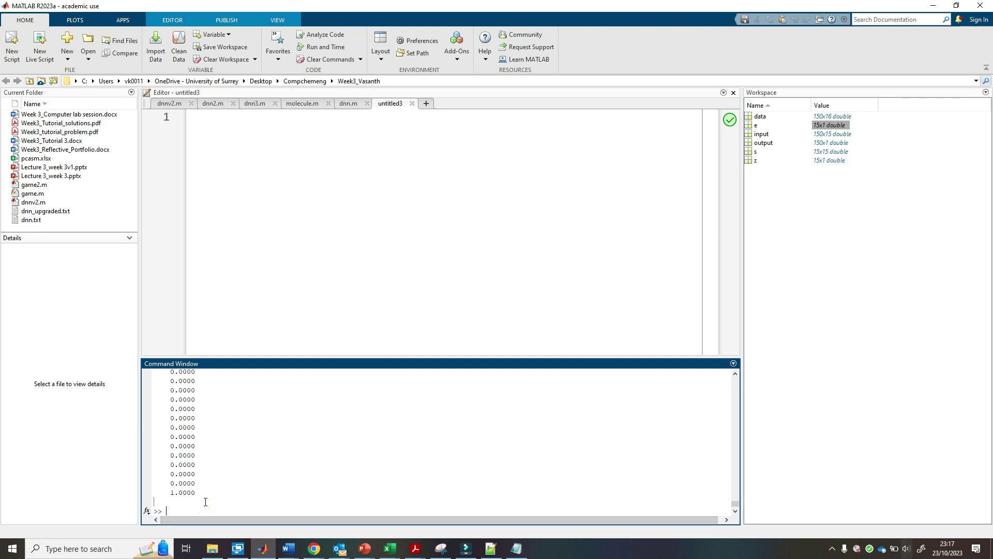
{"action": "type", "text": "z=cumsum(e)/sum(e)"}
{"action": "key", "text": "Return"}
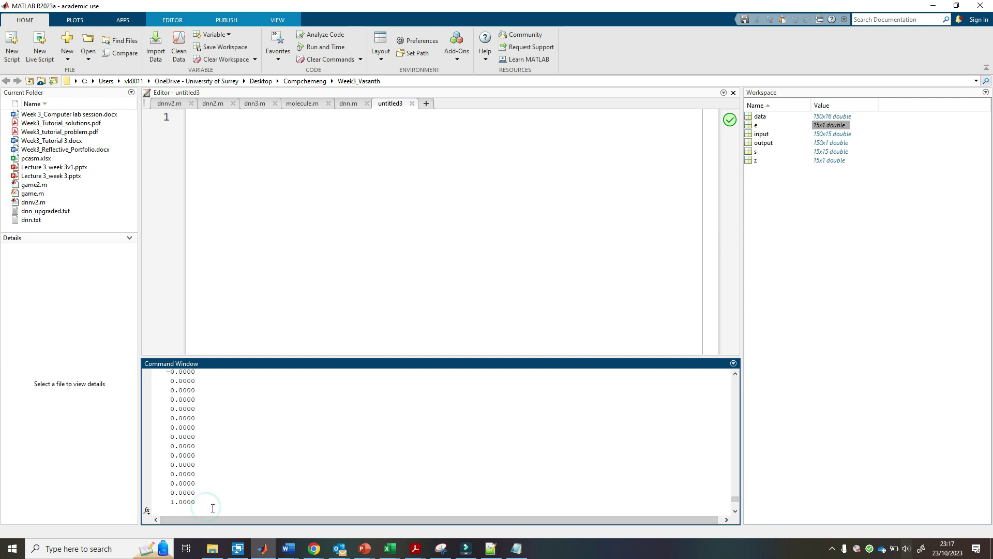
- Restore z to the descending eigenvalues by rerunning the earlier z = sort(e, 'descend') command
{"action": "scroll", "coordinate": [212, 497], "scroll_direction": "down", "scroll_amount": 2}
{"action": "scroll", "coordinate": [212, 491], "scroll_direction": "up", "scroll_amount": 4}
{"action": "scroll", "coordinate": [211, 478], "scroll_direction": "down", "scroll_amount": 2}
{"action": "scroll", "coordinate": [212, 478], "scroll_direction": "up", "scroll_amount": 10}
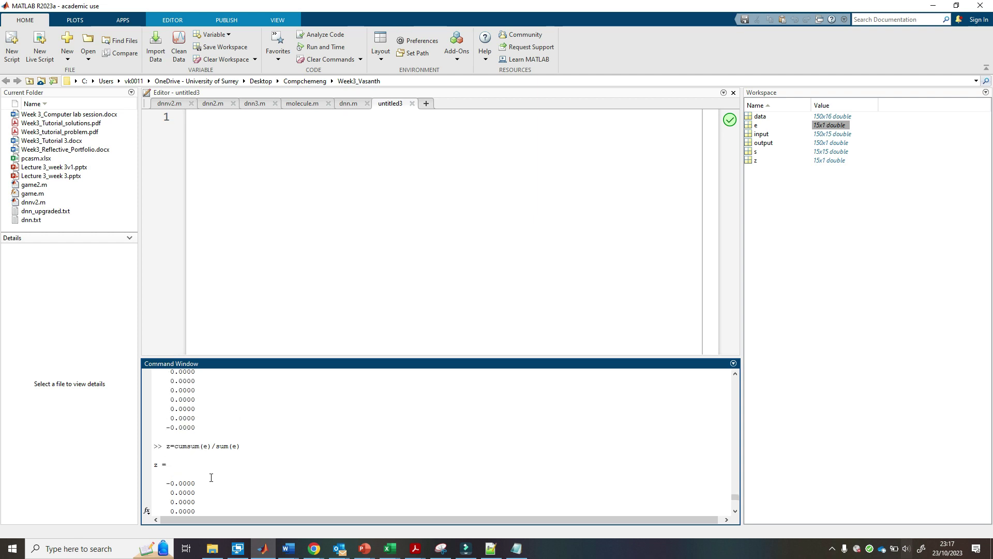
{"action": "scroll", "coordinate": [209, 478], "scroll_direction": "down", "scroll_amount": 1}
{"action": "left_click_drag", "start_coordinate": [168, 437], "coordinate": [266, 437]}
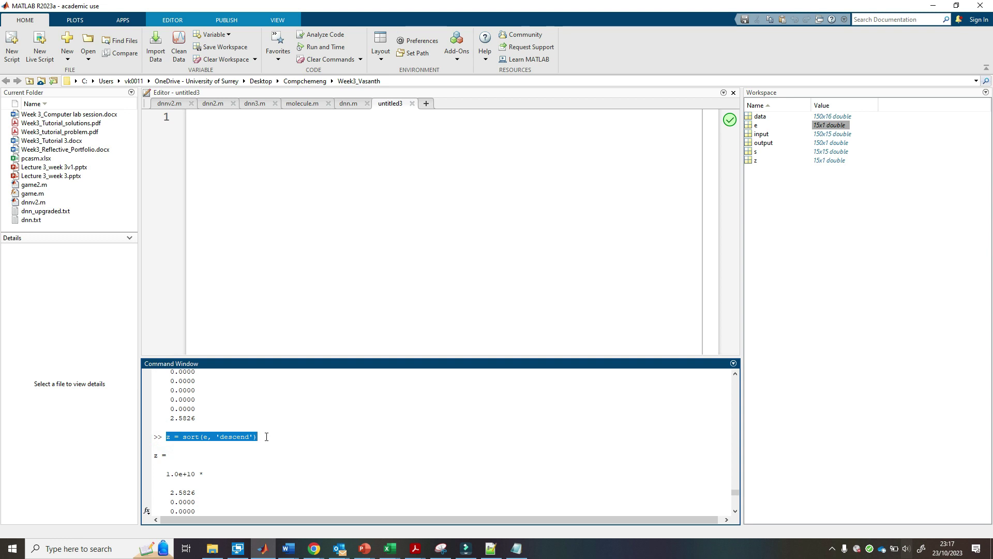
{"action": "scroll", "coordinate": [267, 440], "scroll_direction": "up", "scroll_amount": 2}
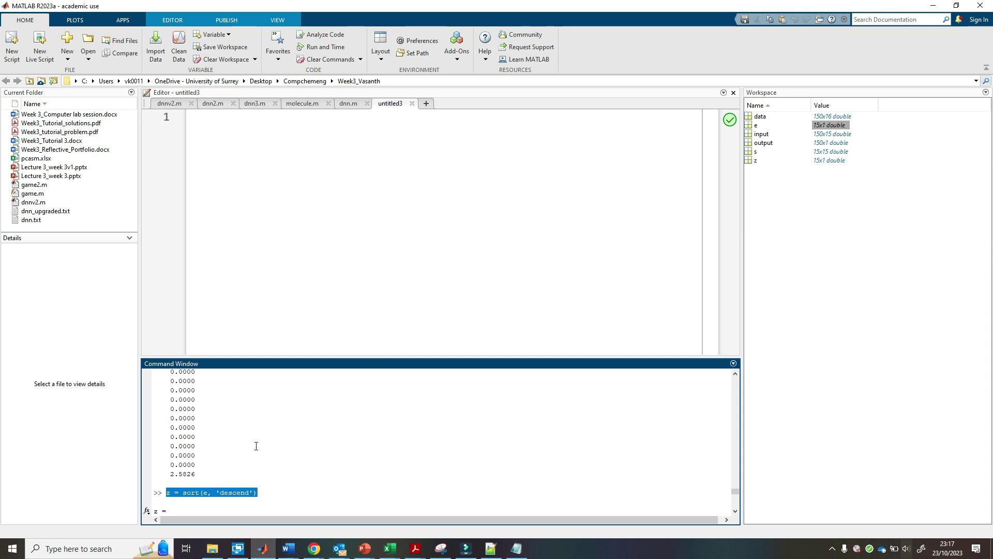
{"action": "key", "text": "Up"}
{"action": "key", "text": "Return"}
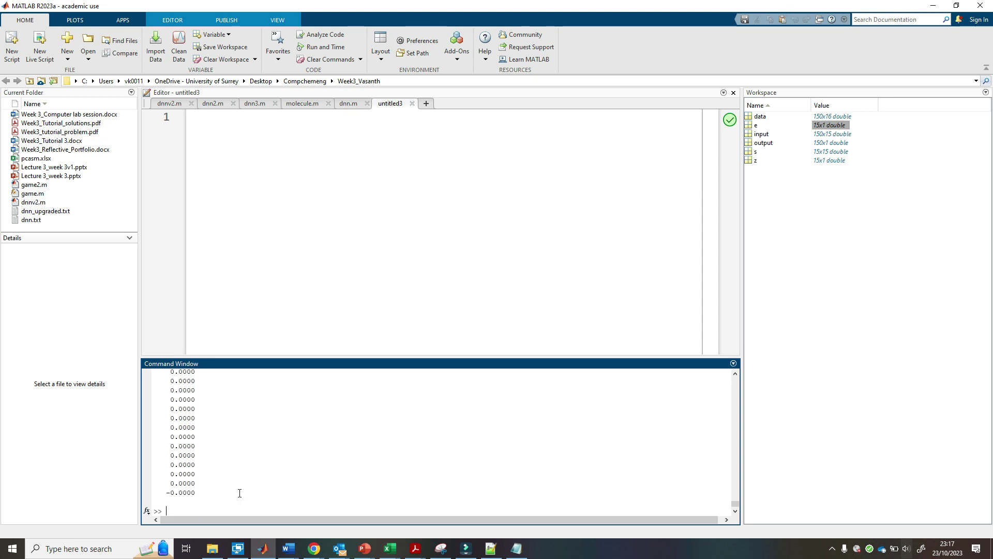
- Compute the cumulative fraction of the sorted eigenvalues by rerunning z=cumsum(z)/sum(z)
{"action": "key", "text": "Up"}
{"action": "key", "text": "Up"}
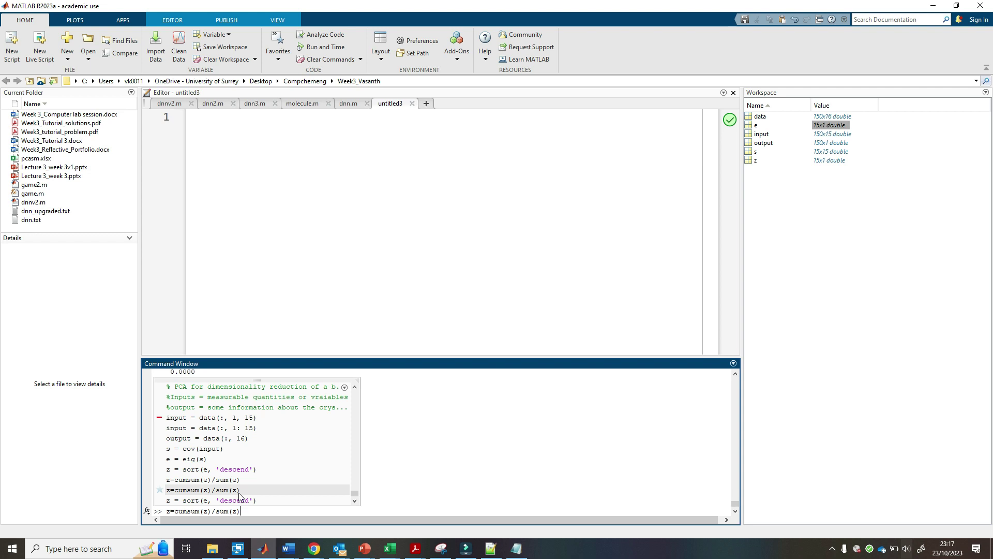
{"action": "left_click", "coordinate": [239, 495]}
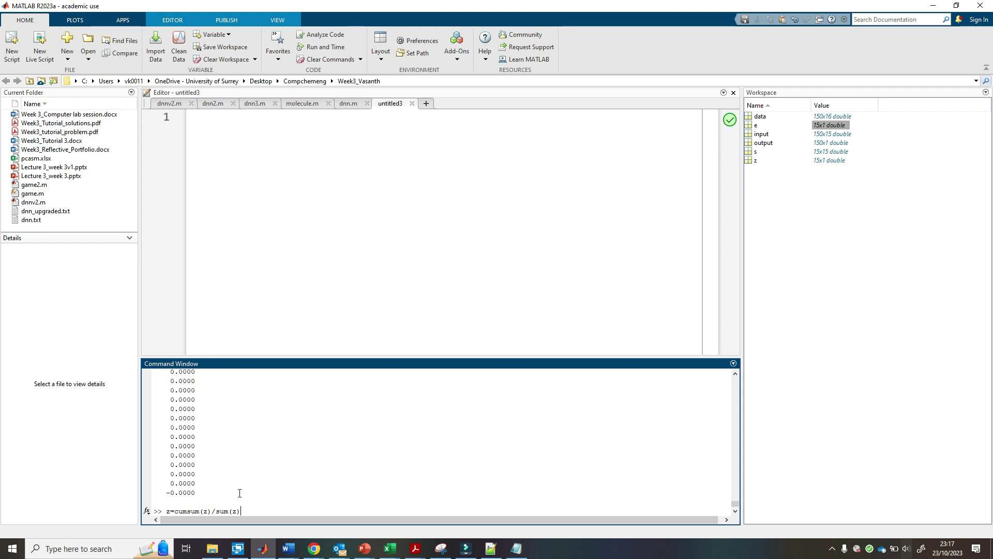
{"action": "key", "text": "Return"}
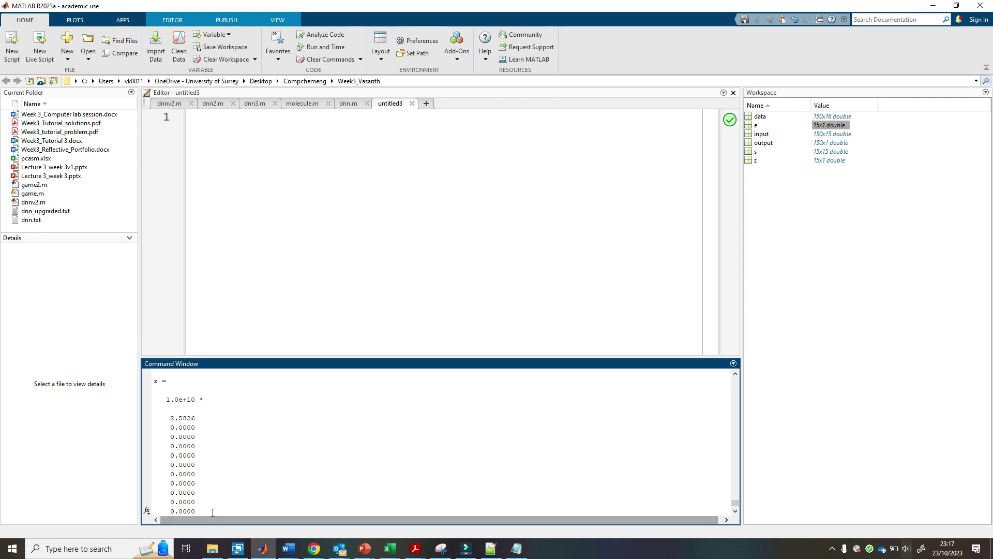
{"action": "key", "text": "Up"}
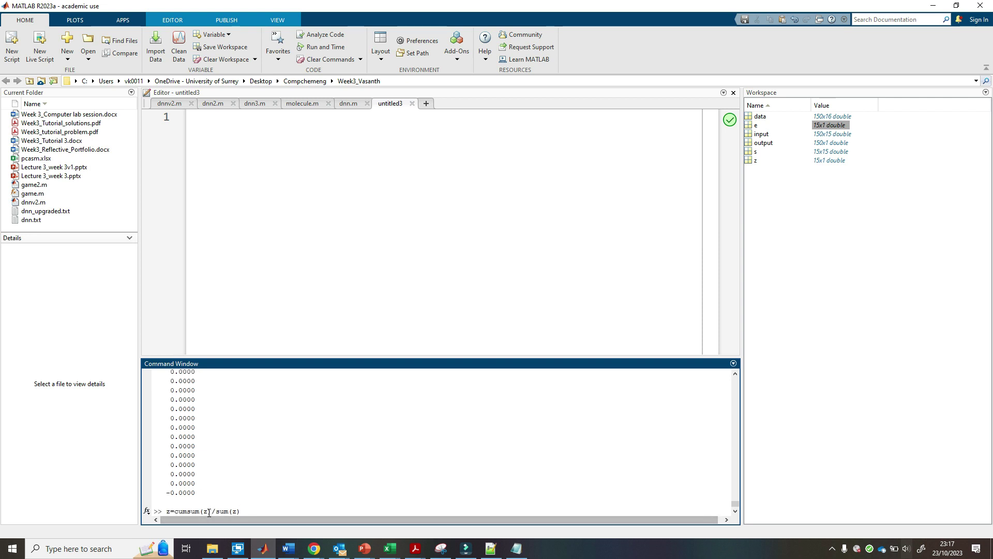
{"action": "left_click", "coordinate": [242, 510]}
{"action": "key", "text": "Return"}
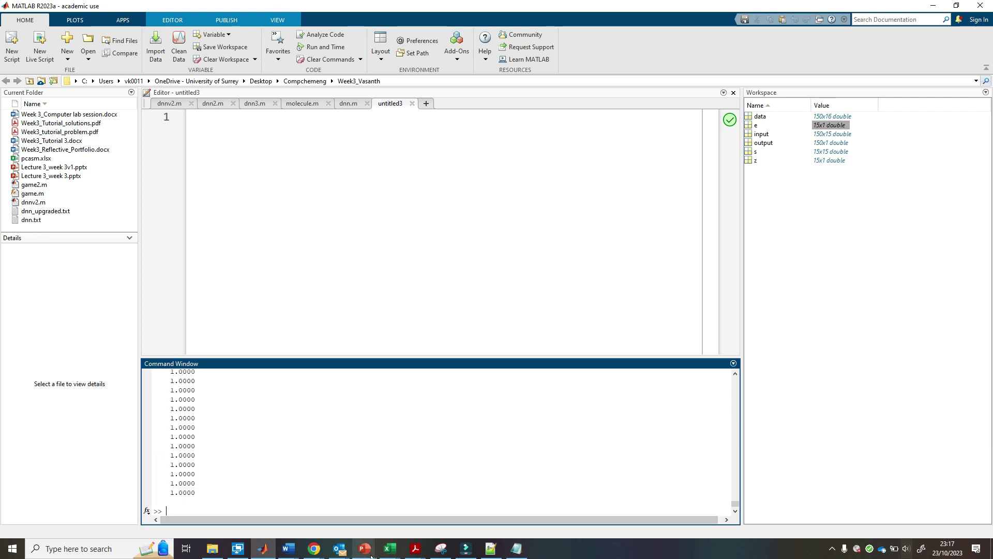
- Review the cumulative fractions in the latest output, starting from the first entry of z
{"action": "left_click", "coordinate": [235, 405]}
{"action": "scroll", "coordinate": [235, 405], "scroll_direction": "up", "scroll_amount": 4}
{"action": "left_click", "coordinate": [191, 464]}
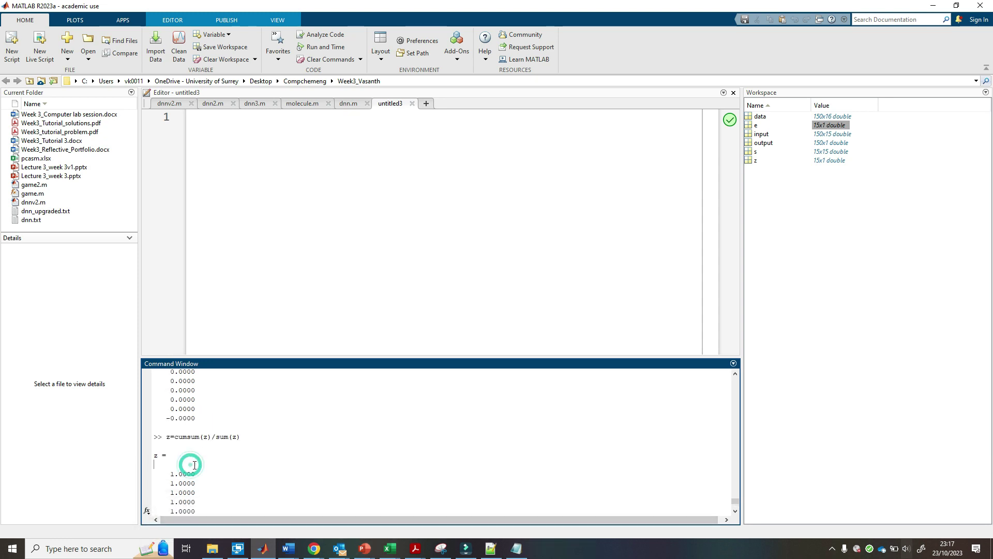
{"action": "left_click", "coordinate": [223, 471]}
- Compare the largest eigenvalue in the sorted list with the cumulative sum command and its output
{"action": "scroll", "coordinate": [228, 465], "scroll_direction": "up", "scroll_amount": 2}
{"action": "scroll", "coordinate": [271, 457], "scroll_direction": "up", "scroll_amount": 3}
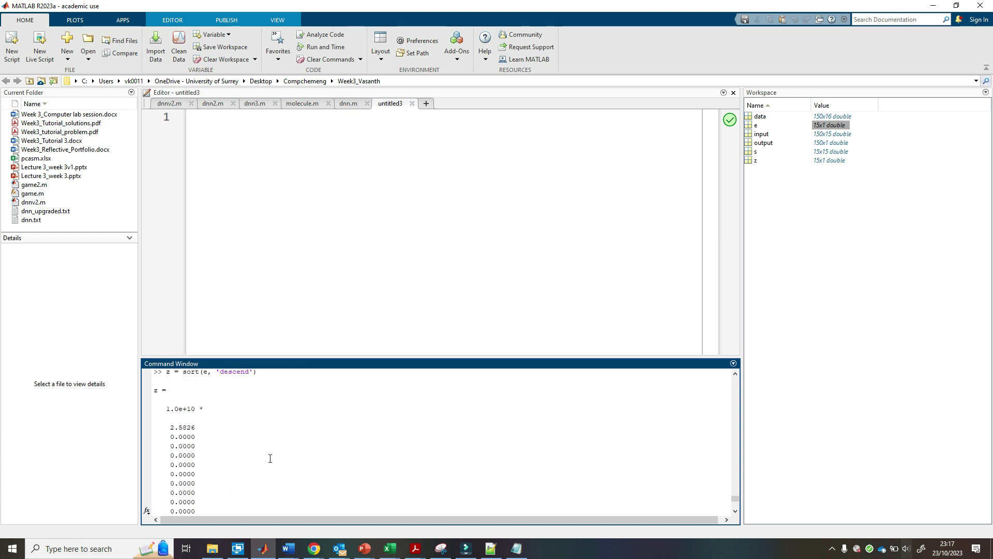
{"action": "left_click_drag", "start_coordinate": [196, 425], "coordinate": [170, 425]}
{"action": "key", "text": "Return"}
{"action": "left_click", "coordinate": [255, 438]}
{"action": "scroll", "coordinate": [259, 437], "scroll_direction": "up", "scroll_amount": 2}
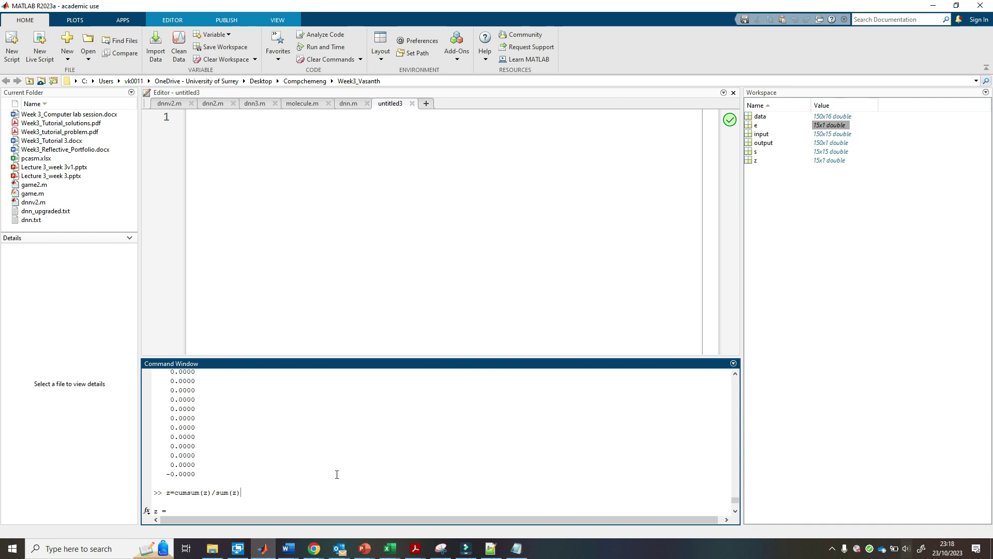
{"action": "left_click", "coordinate": [211, 428]}
{"action": "scroll", "coordinate": [210, 428], "scroll_direction": "up", "scroll_amount": 6}
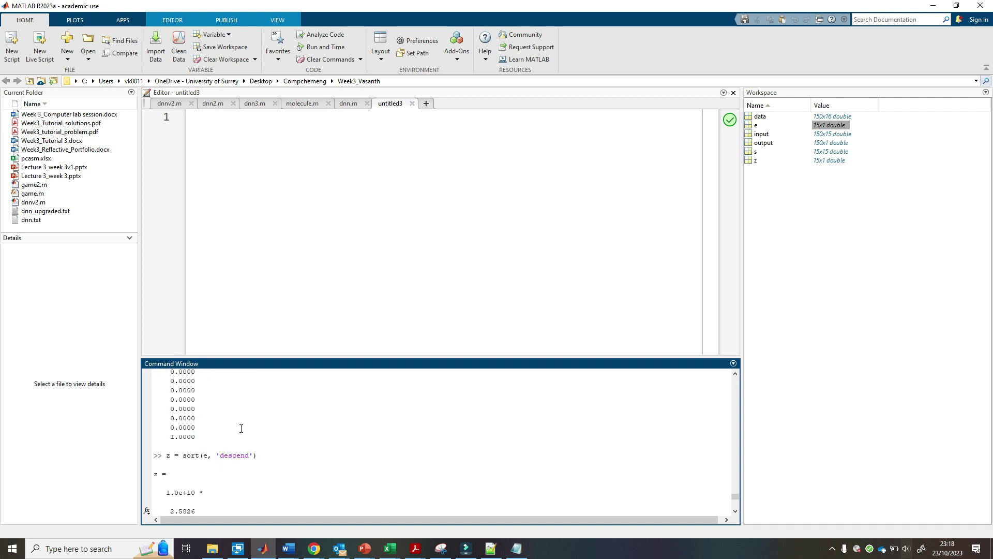
{"action": "scroll", "coordinate": [310, 449], "scroll_direction": "up", "scroll_amount": 1}
{"action": "scroll", "coordinate": [266, 454], "scroll_direction": "down", "scroll_amount": 2}
{"action": "scroll", "coordinate": [207, 486], "scroll_direction": "down", "scroll_amount": 2}
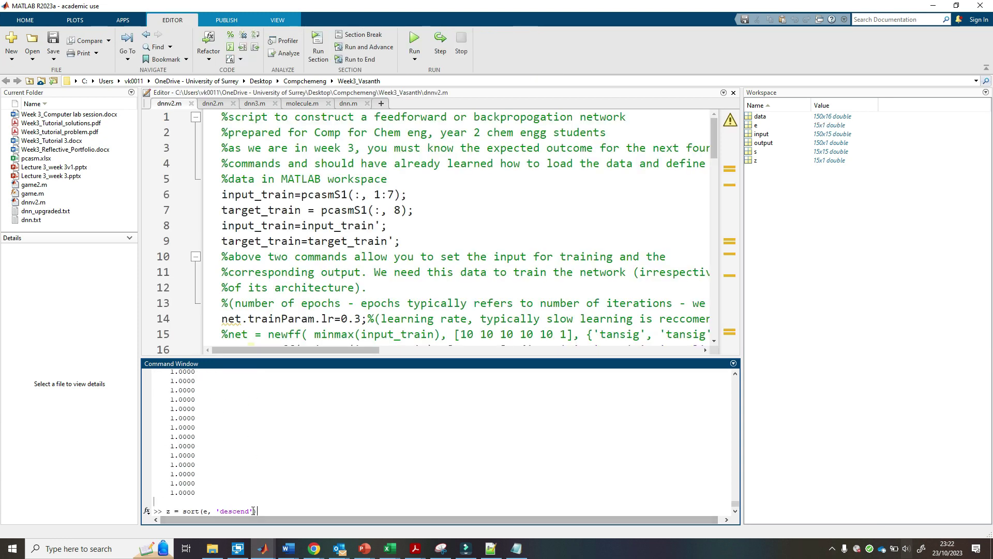
- Plot the cumulative fractions as a staircase graph by running stairs (z), and reposition and enlarge the figure window
{"action": "key", "text": "Up"}
{"action": "left_click", "coordinate": [271, 512]}
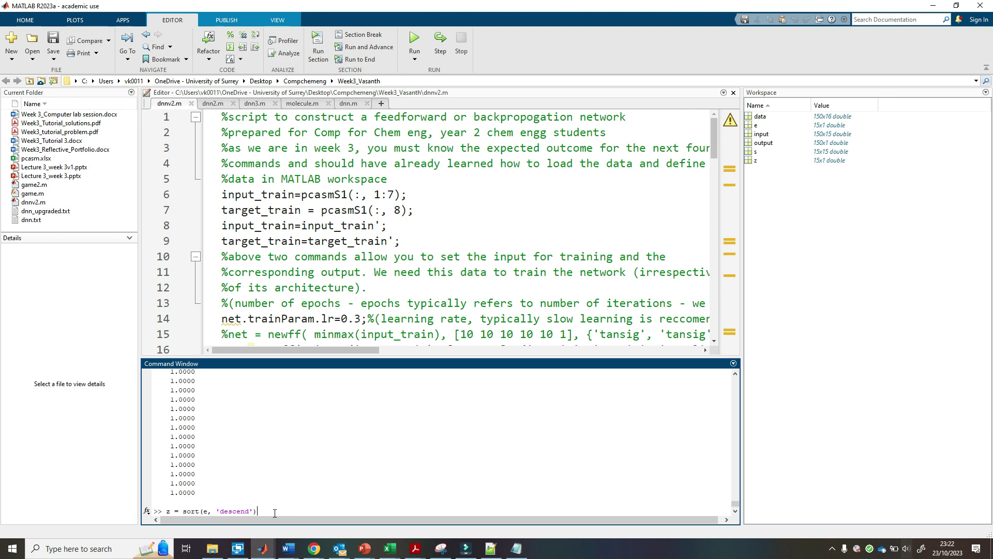
{"action": "key", "text": "BackSpace"}
{"action": "key", "text": "BackSpace"}
{"action": "key", "text": "BackSpace"}
{"action": "key", "text": "BackSpace"}
{"action": "key", "text": "BackSpace"}
{"action": "key", "text": "BackSpace"}
{"action": "key", "text": "BackSpace"}
{"action": "key", "text": "BackSpace"}
{"action": "key", "text": "BackSpace"}
{"action": "key", "text": "BackSpace"}
{"action": "key", "text": "BackSpace"}
{"action": "key", "text": "BackSpace"}
{"action": "key", "text": "BackSpace"}
{"action": "key", "text": "BackSpace"}
{"action": "key", "text": "BackSpace"}
{"action": "key", "text": "BackSpace"}
{"action": "key", "text": "BackSpace"}
{"action": "key", "text": "BackSpace"}
{"action": "type", "text": "stairs"}
{"action": "type", "text": "z)"}
{"action": "key", "text": "Return"}
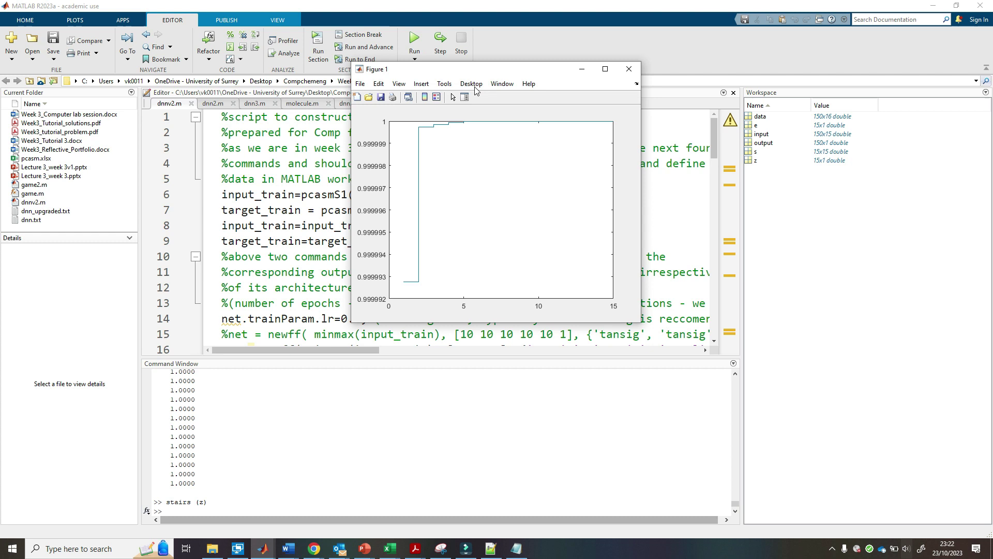
{"action": "left_click_drag", "start_coordinate": [486, 71], "coordinate": [485, 233]}
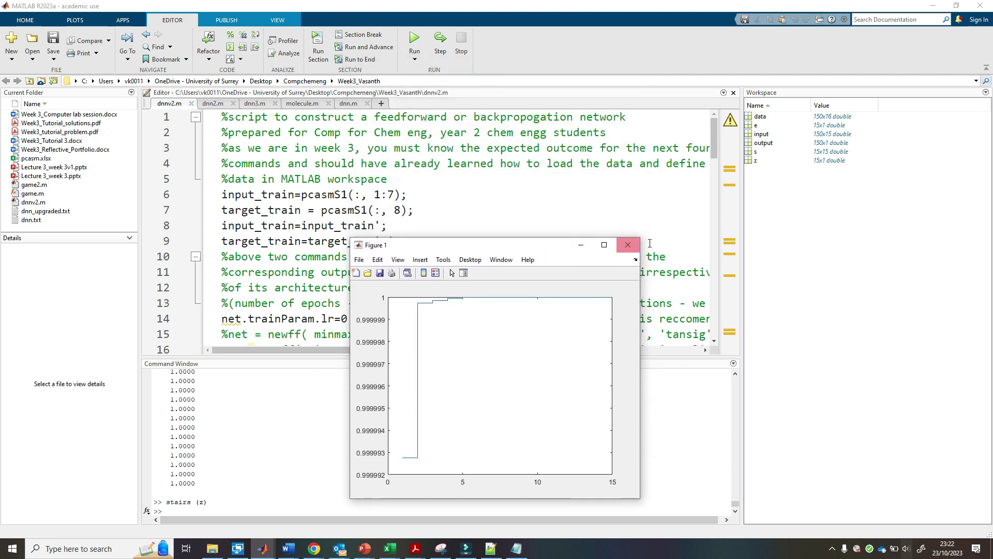
{"action": "left_click_drag", "start_coordinate": [640, 237], "coordinate": [735, 100]}
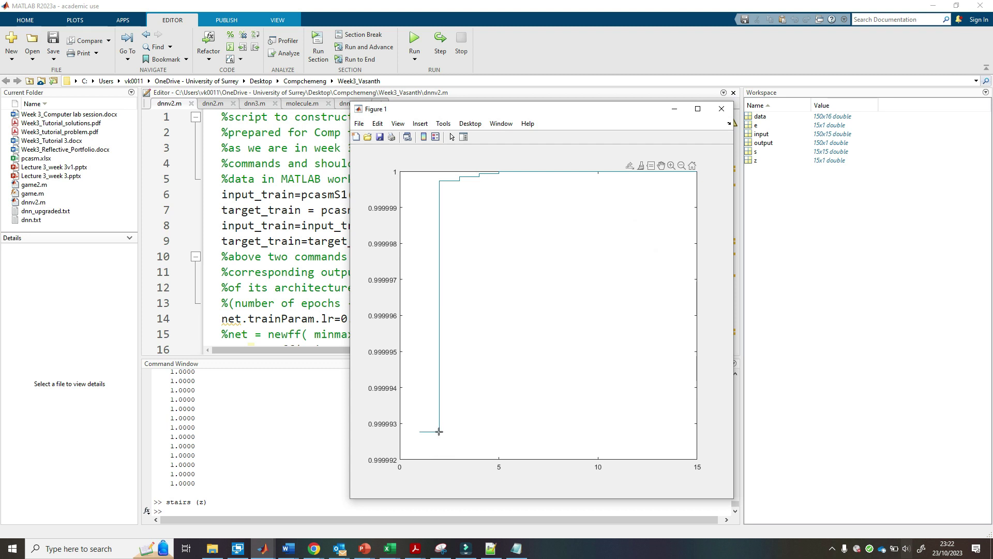
- Examine the first steps of the staircase graph, shifting the figure window away from the command output
{"action": "mouse_move", "coordinate": [438, 433]}
{"action": "mouse_move", "coordinate": [477, 177]}
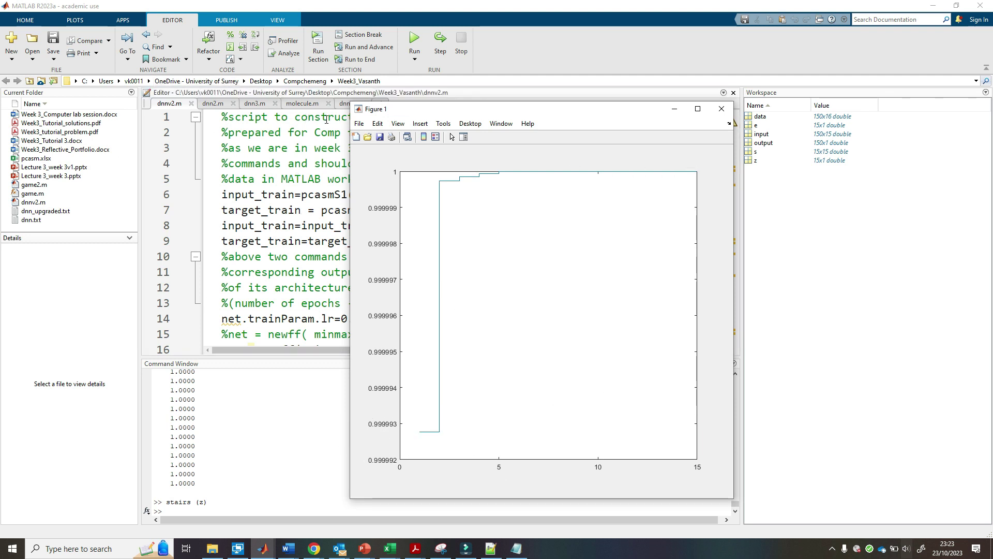
{"action": "left_click_drag", "start_coordinate": [467, 113], "coordinate": [538, 62]}
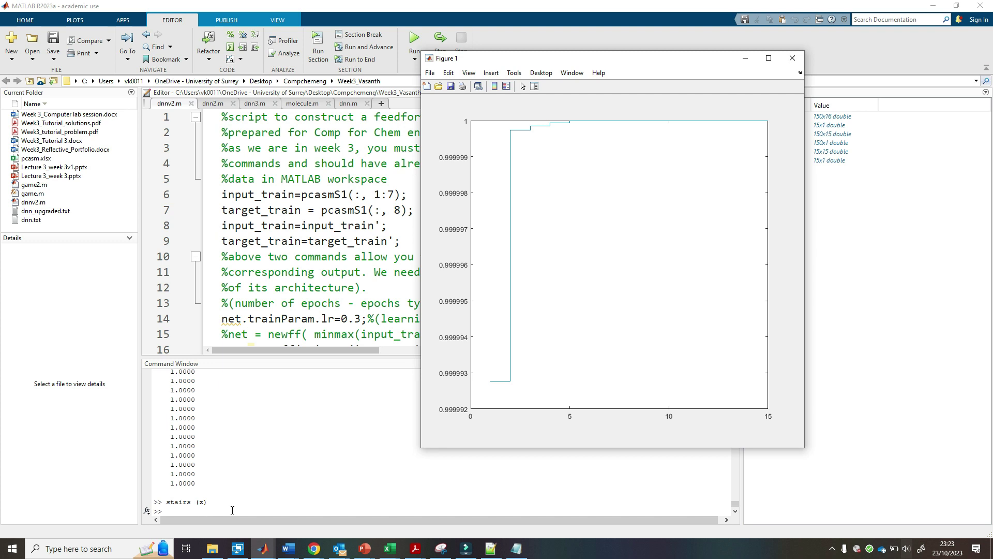
{"action": "left_click", "coordinate": [181, 512]}
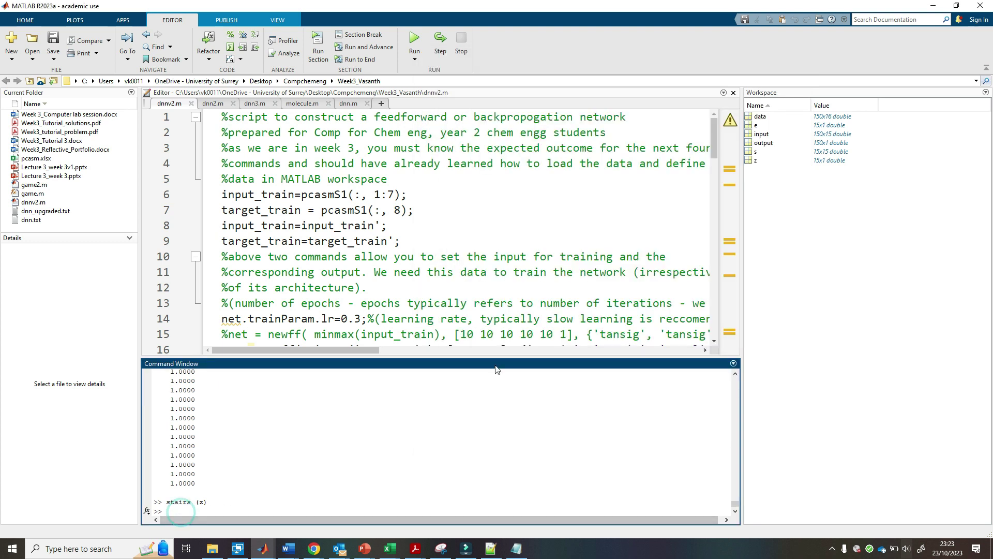
{"action": "key", "text": "alt+Tab"}
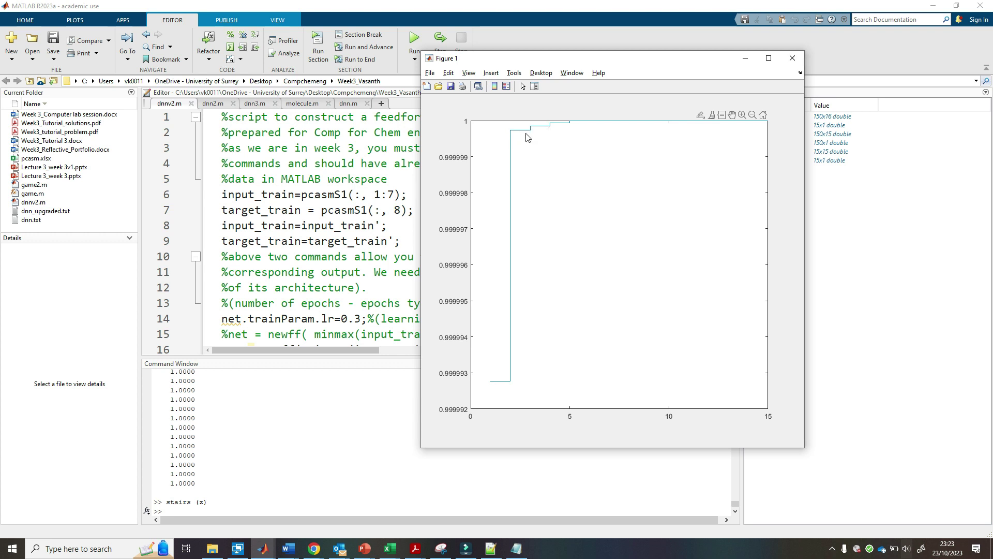
{"action": "mouse_move", "coordinate": [548, 127]}
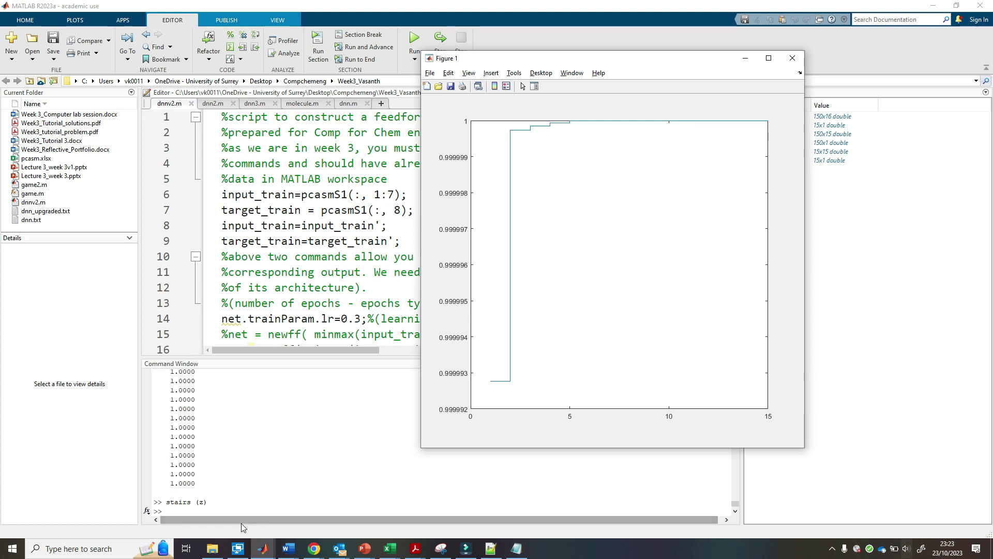
{"action": "left_click", "coordinate": [526, 58]}
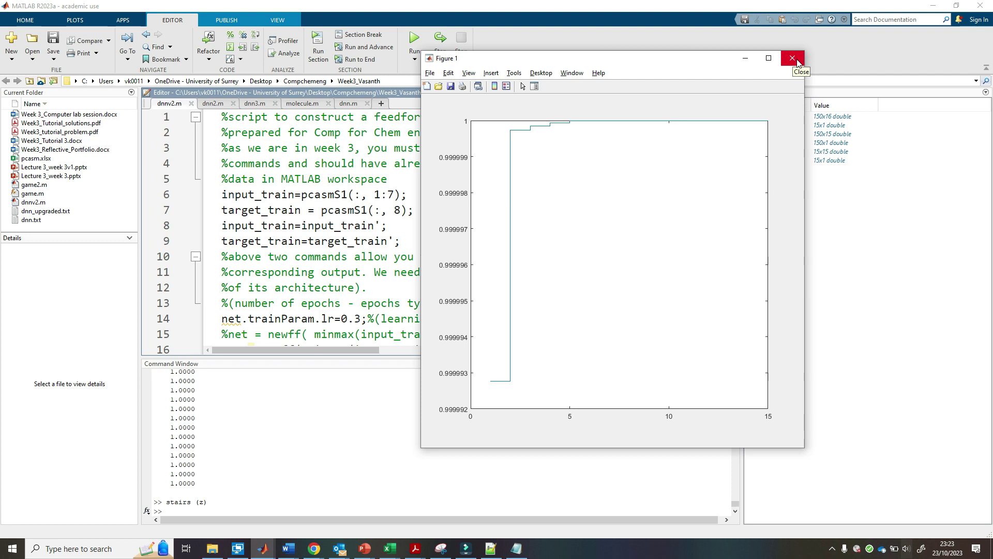
- Close the staircase figure and open a new blank script in the editor
{"action": "left_click", "coordinate": [791, 58]}
{"action": "left_click", "coordinate": [381, 103]}
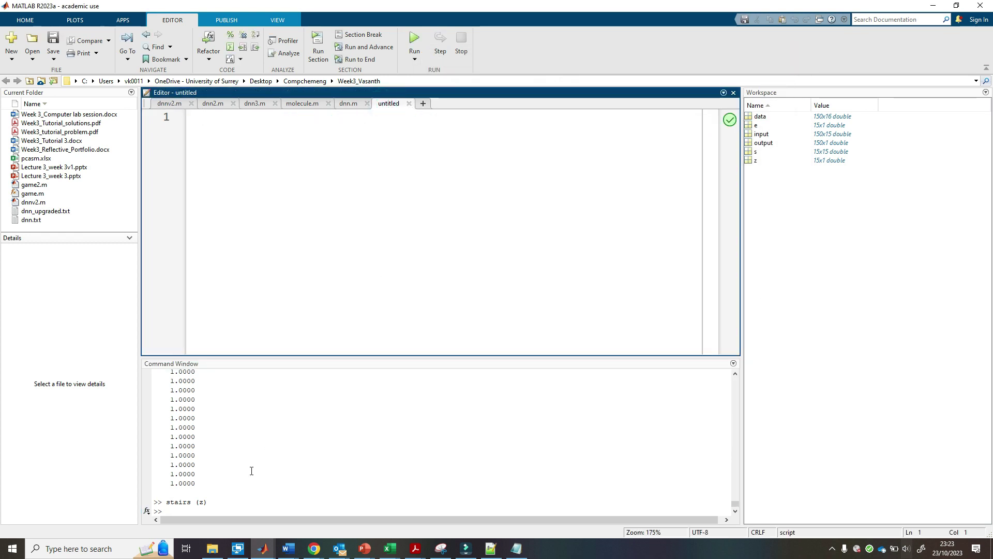
{"action": "left_click", "coordinate": [234, 492]}
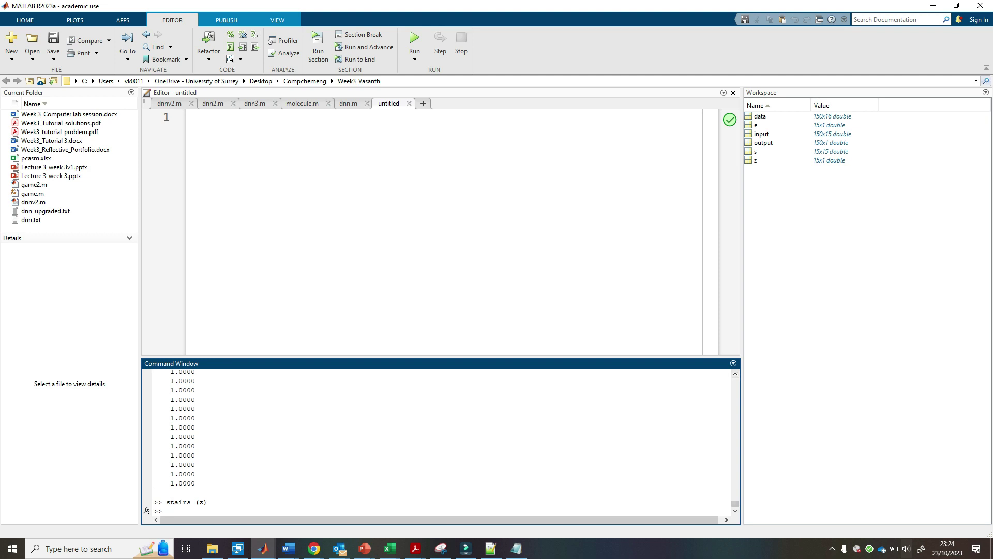
{"action": "key", "text": "alt+Tab"}
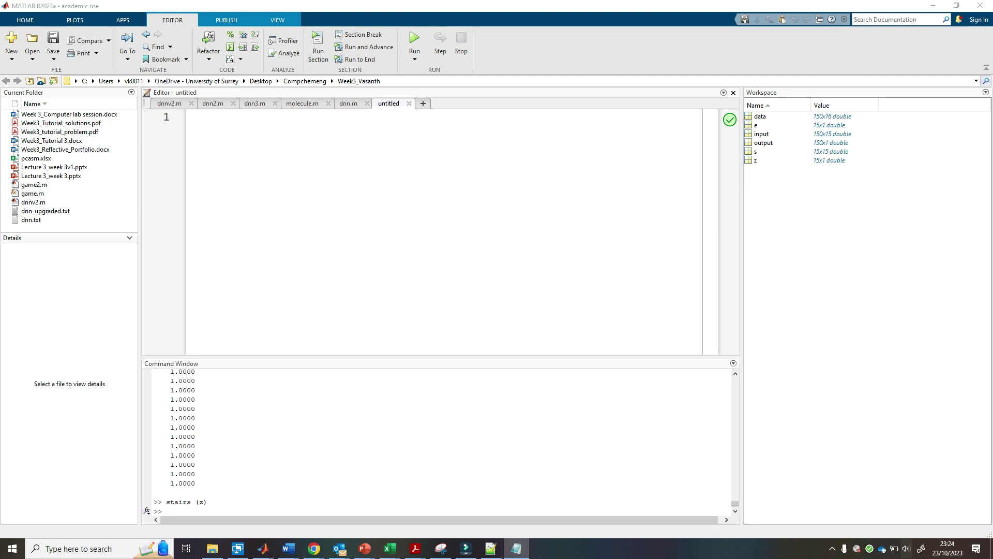
- Enter the comment "% 's' is the covariance matrix" at the command prompt
{"action": "left_click", "coordinate": [156, 443]}
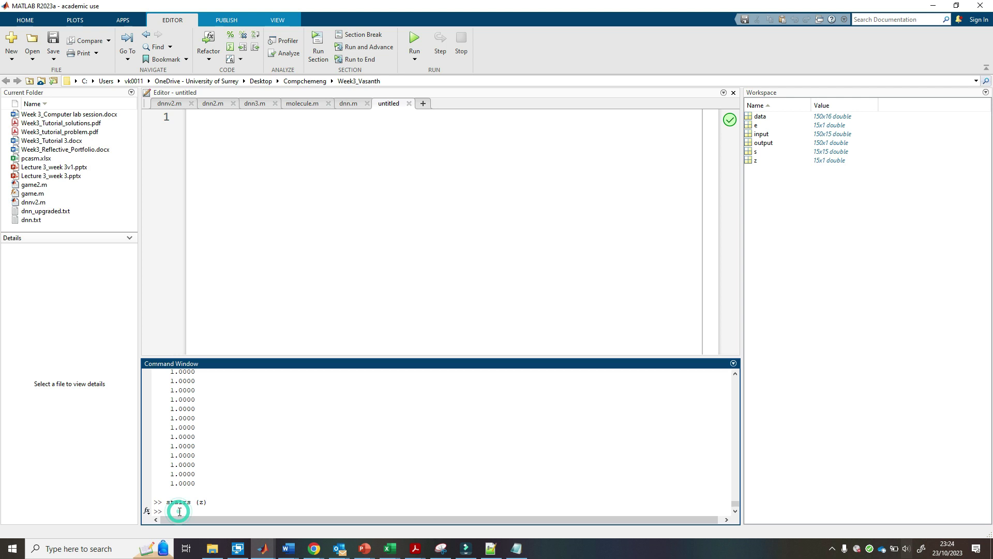
{"action": "type", "text": "s"}
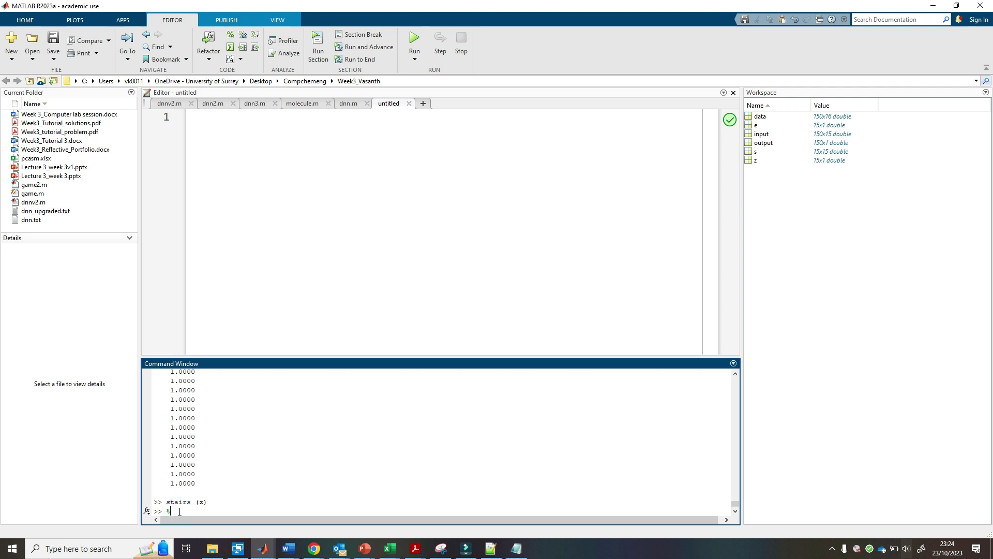
{"action": "type", "text": "% i"}
{"action": "type", "text": " s"}
{"action": "type", "text": "' is the co"}
{"action": "type", "text": "variance matric"}
{"action": "type", "text": "x"}
{"action": "key", "text": "Return"}
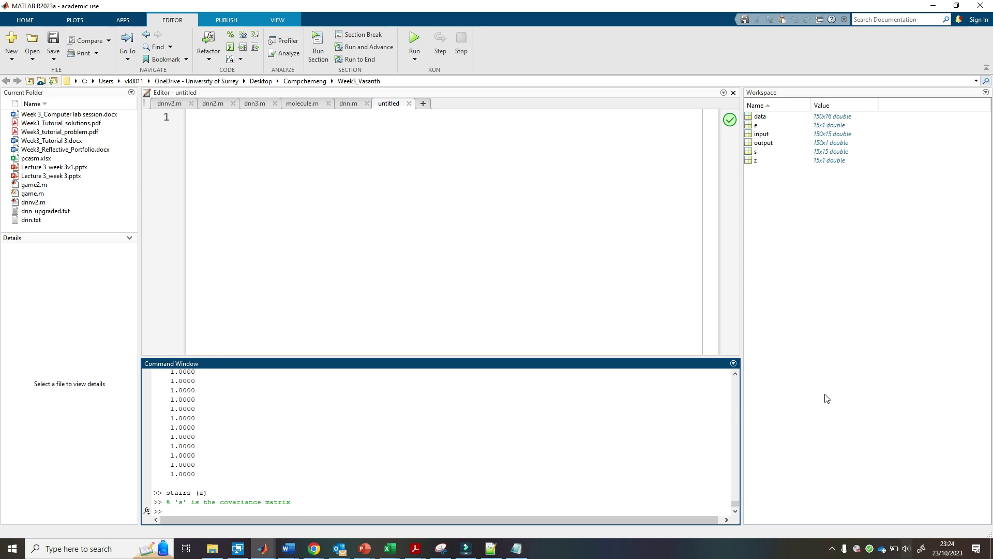
- Compute the eigenvectors and eigenvalues of the covariance matrix with output suppressed by running [w, lambda] = eig(s);
{"action": "key", "text": "alt+Tab"}
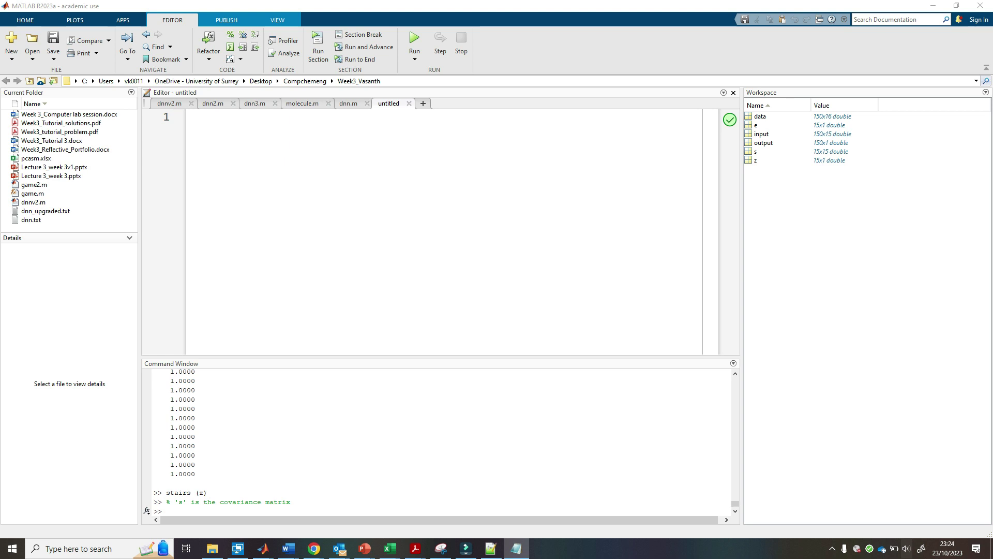
{"action": "left_click", "coordinate": [213, 508]}
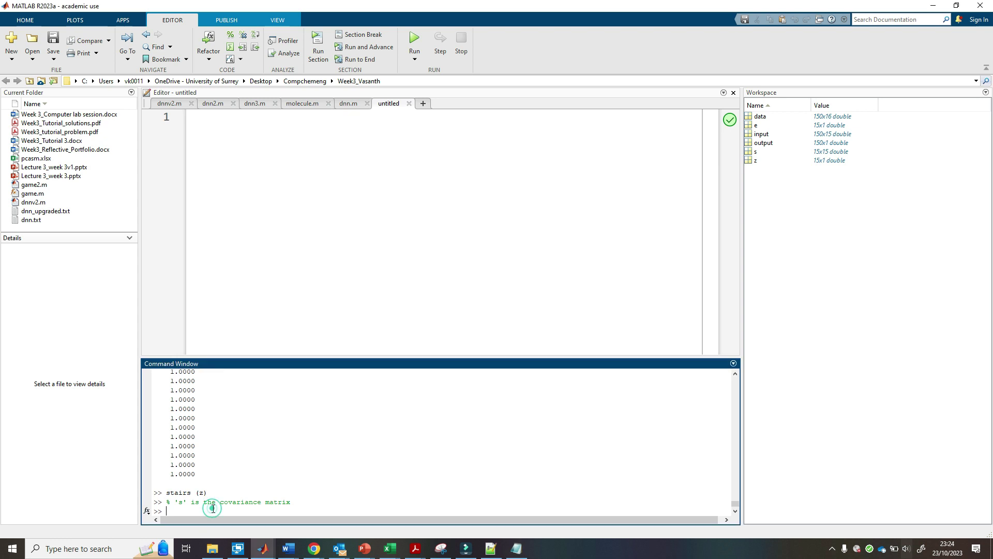
{"action": "type", "text": "[w, lambd"}
{"action": "type", "text": "]"}
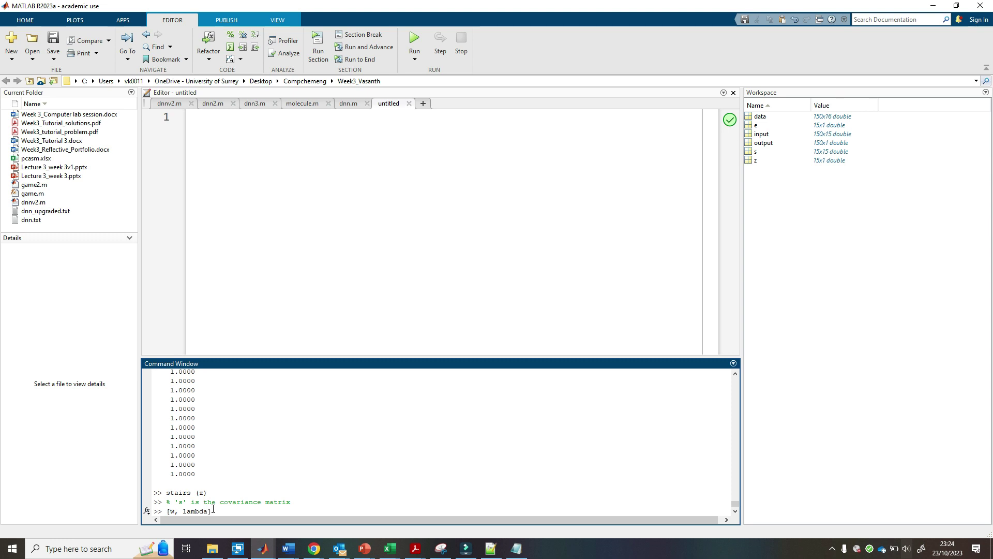
{"action": "type", "text": "= eig"}
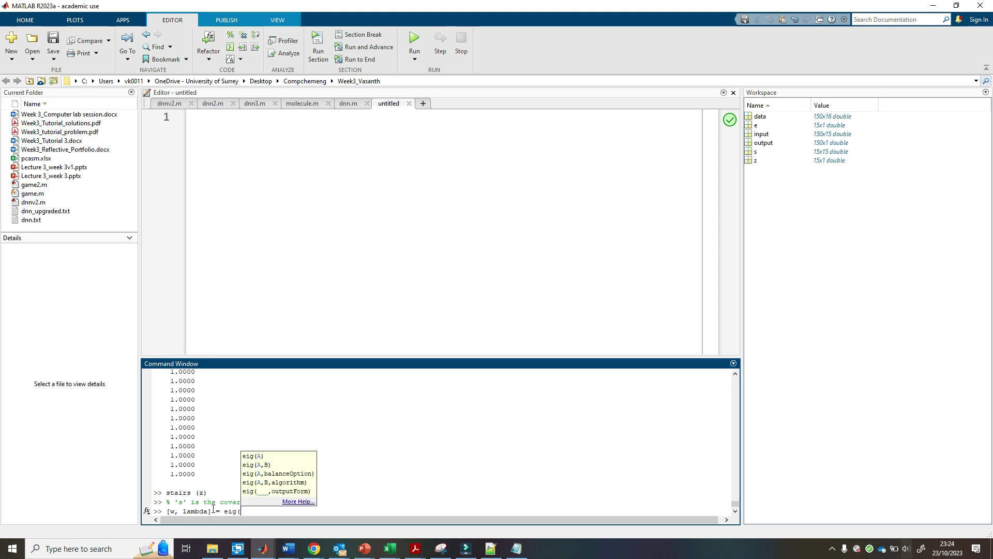
{"action": "type", "text": "(s);"}
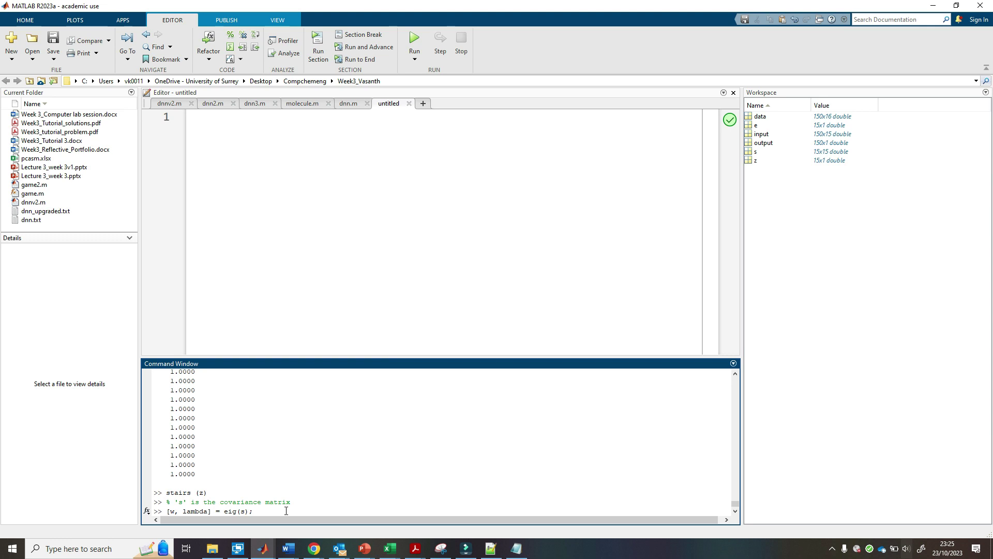
{"action": "key", "text": "Return"}
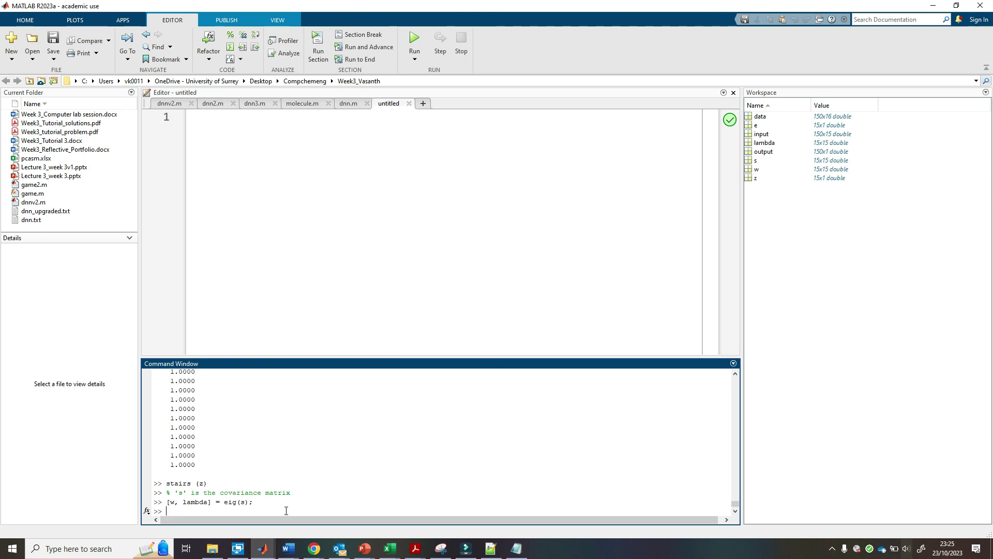
- Rerun [w, lambda] = eig(s) without the semicolon to print both matrices, and go to the start of the output
{"action": "key", "text": "Up"}
{"action": "key", "text": "Return"}
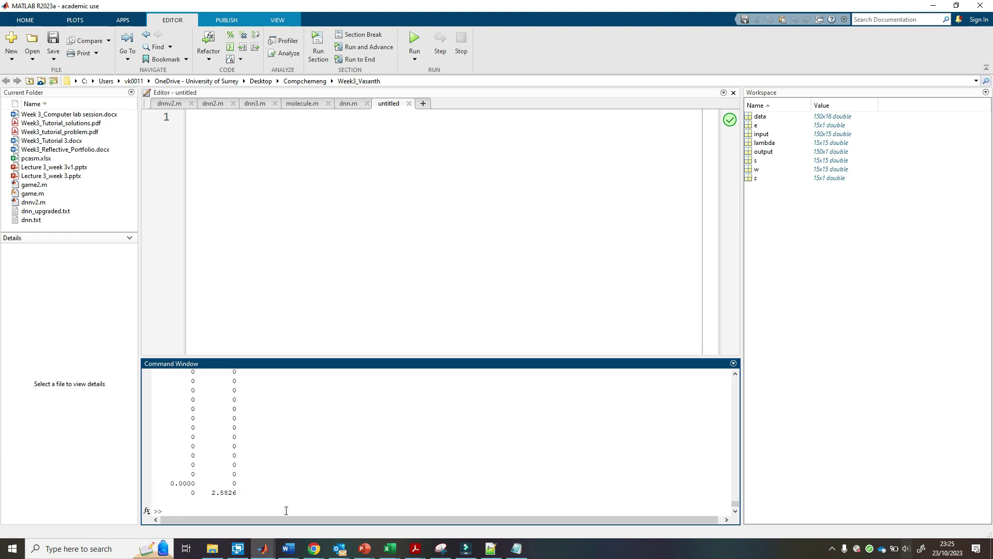
{"action": "scroll", "coordinate": [228, 455], "scroll_direction": "up", "scroll_amount": 8}
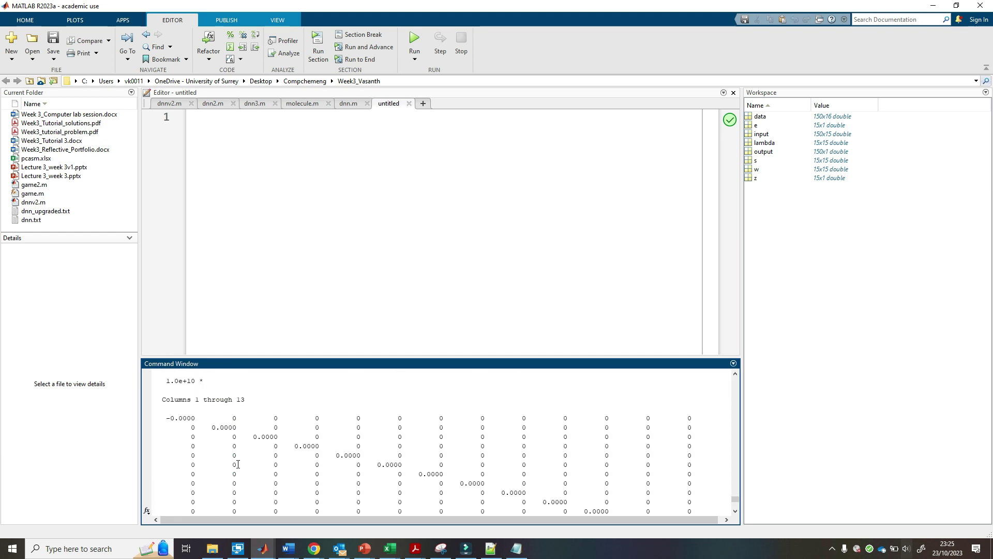
{"action": "scroll", "coordinate": [228, 465], "scroll_direction": "up", "scroll_amount": 2}
{"action": "scroll", "coordinate": [170, 421], "scroll_direction": "up", "scroll_amount": 9}
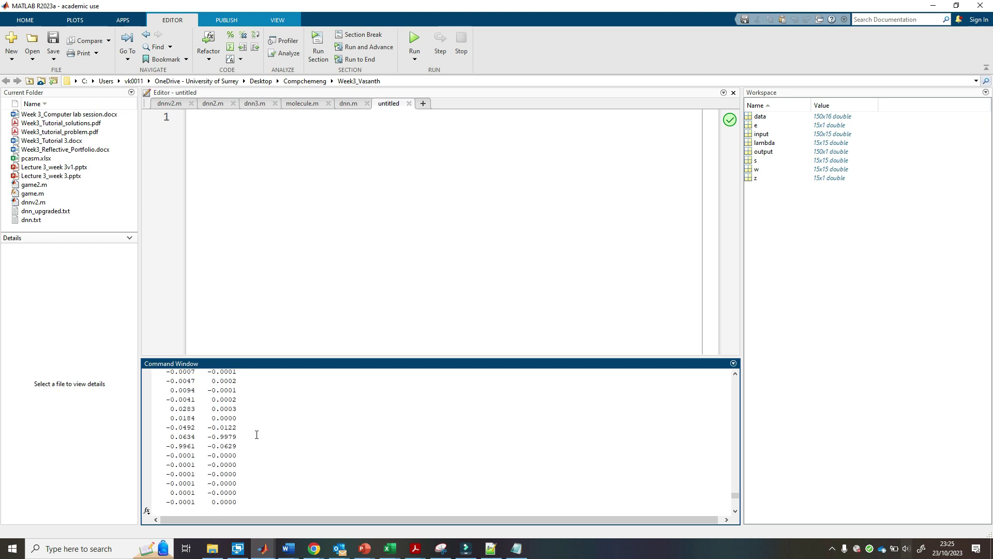
{"action": "scroll", "coordinate": [209, 492], "scroll_direction": "up", "scroll_amount": 4}
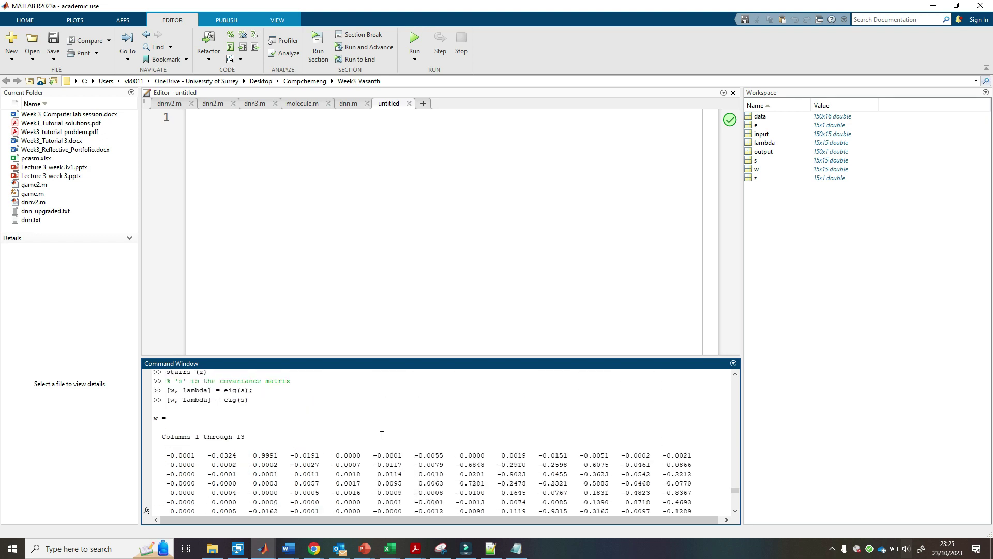
{"action": "scroll", "coordinate": [227, 428], "scroll_direction": "down", "scroll_amount": 1}
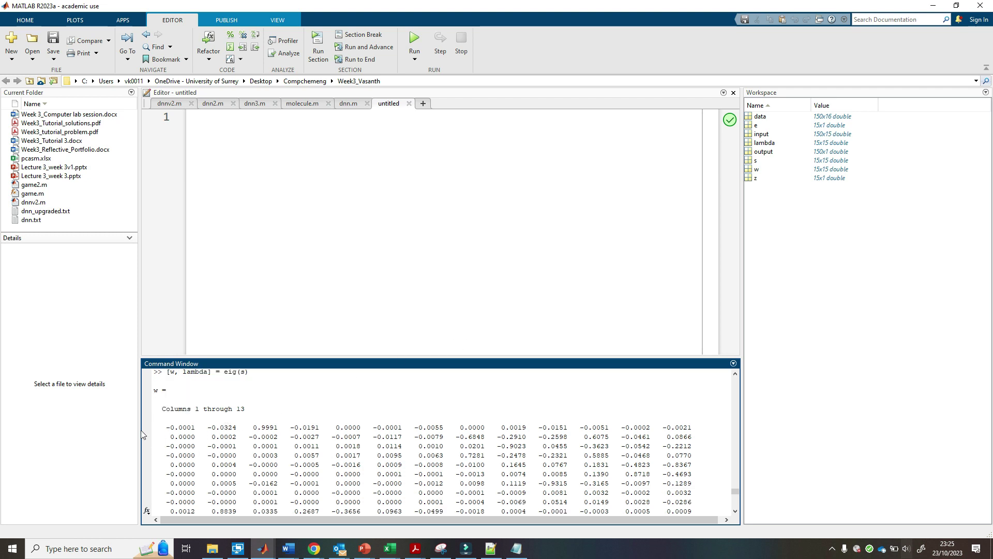
- Examine the printed eigenvector matrix w from its first columns through columns 14 to 15
{"action": "left_click_drag", "start_coordinate": [166, 426], "coordinate": [202, 437]}
{"action": "left_click", "coordinate": [231, 413]}
{"action": "scroll", "coordinate": [222, 414], "scroll_direction": "down", "scroll_amount": 6}
{"action": "scroll", "coordinate": [310, 476], "scroll_direction": "up", "scroll_amount": 20}
{"action": "scroll", "coordinate": [292, 487], "scroll_direction": "down", "scroll_amount": 20}
{"action": "scroll", "coordinate": [291, 487], "scroll_direction": "up", "scroll_amount": 8}
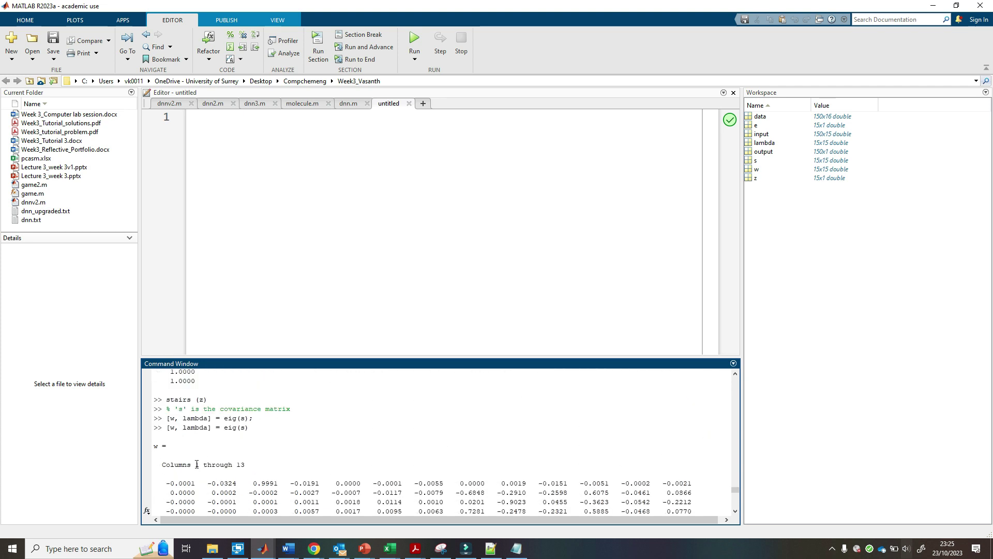
{"action": "left_click", "coordinate": [159, 449]}
{"action": "scroll", "coordinate": [181, 455], "scroll_direction": "down", "scroll_amount": 12}
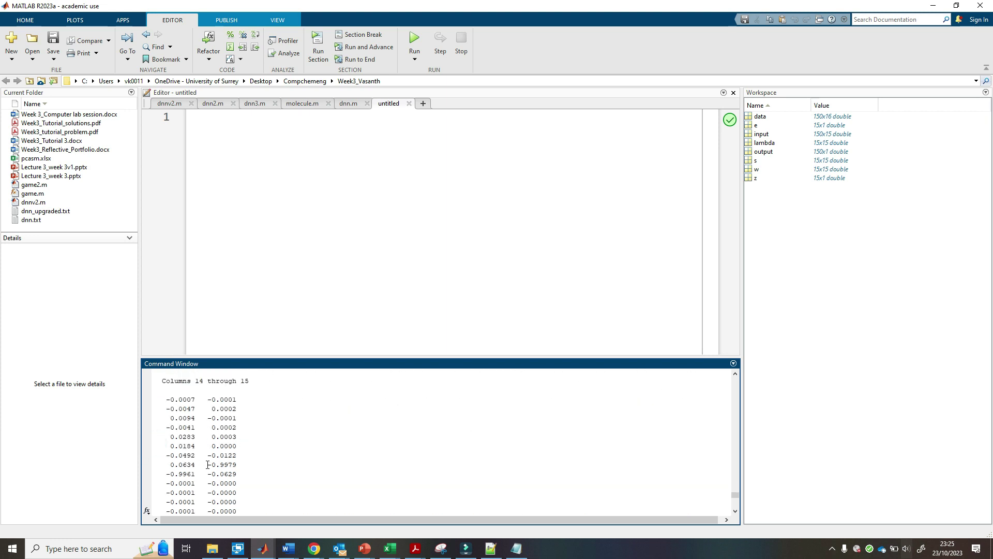
{"action": "scroll", "coordinate": [209, 460], "scroll_direction": "down", "scroll_amount": 2}
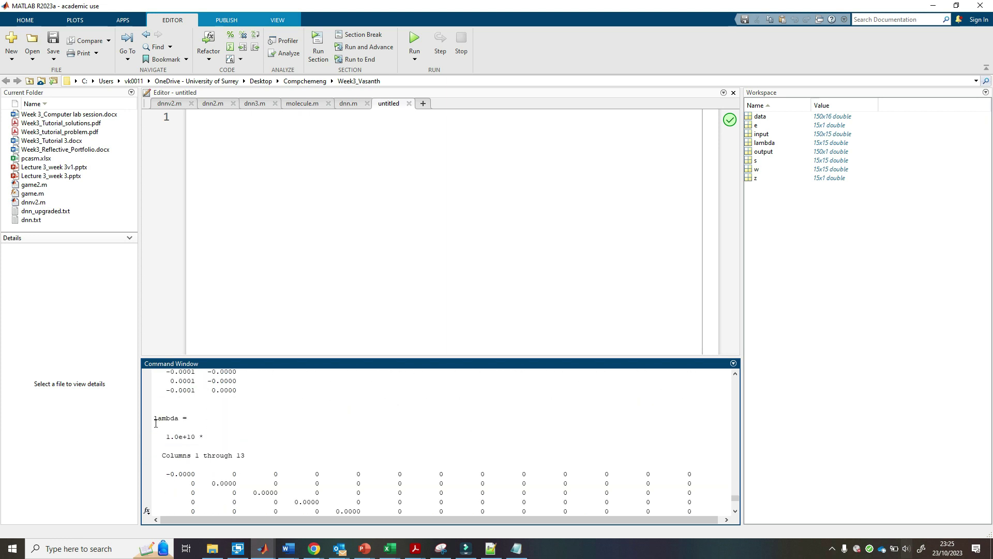
- Examine the diagonal eigenvalues of the lambda matrix, ending with the last entry of column 15
{"action": "left_click_drag", "start_coordinate": [151, 418], "coordinate": [185, 408]}
{"action": "scroll", "coordinate": [199, 410], "scroll_direction": "down", "scroll_amount": 2}
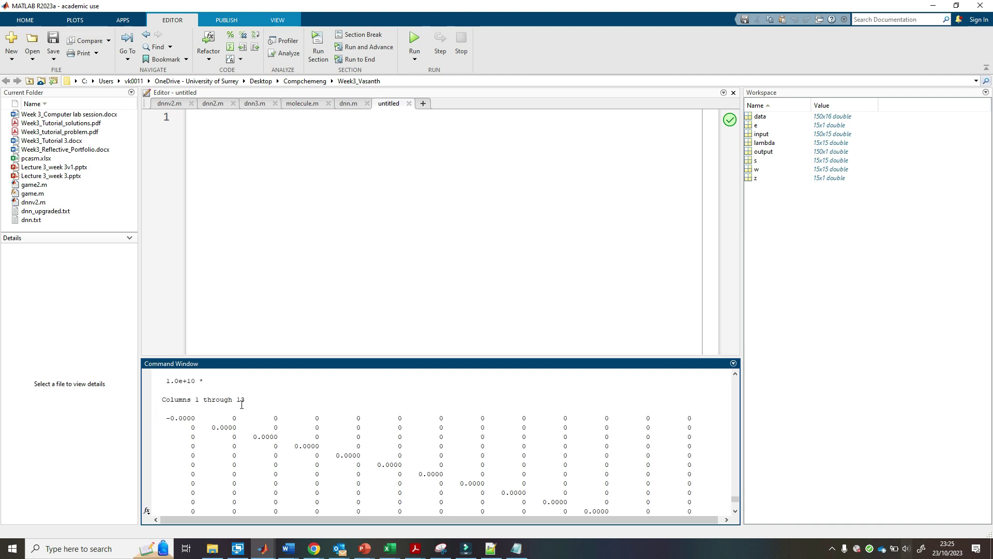
{"action": "left_click_drag", "start_coordinate": [170, 421], "coordinate": [369, 463]}
{"action": "left_click", "coordinate": [388, 471]}
{"action": "scroll", "coordinate": [284, 469], "scroll_direction": "down", "scroll_amount": 1}
{"action": "scroll", "coordinate": [643, 490], "scroll_direction": "down", "scroll_amount": 7}
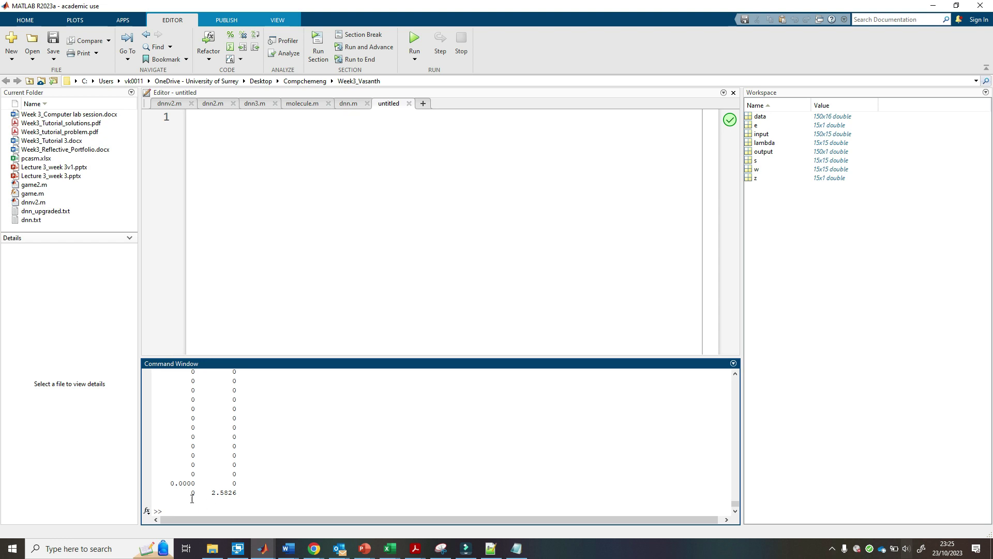
{"action": "left_click_drag", "start_coordinate": [210, 491], "coordinate": [238, 490]}
{"action": "left_click", "coordinate": [234, 486]}
{"action": "left_click_drag", "start_coordinate": [236, 493], "coordinate": [236, 380]}
{"action": "left_click", "coordinate": [236, 379]}
- Relate the last lambda column to the matching column 15 of the eigenvector matrix w
{"action": "scroll", "coordinate": [236, 429], "scroll_direction": "up", "scroll_amount": 9}
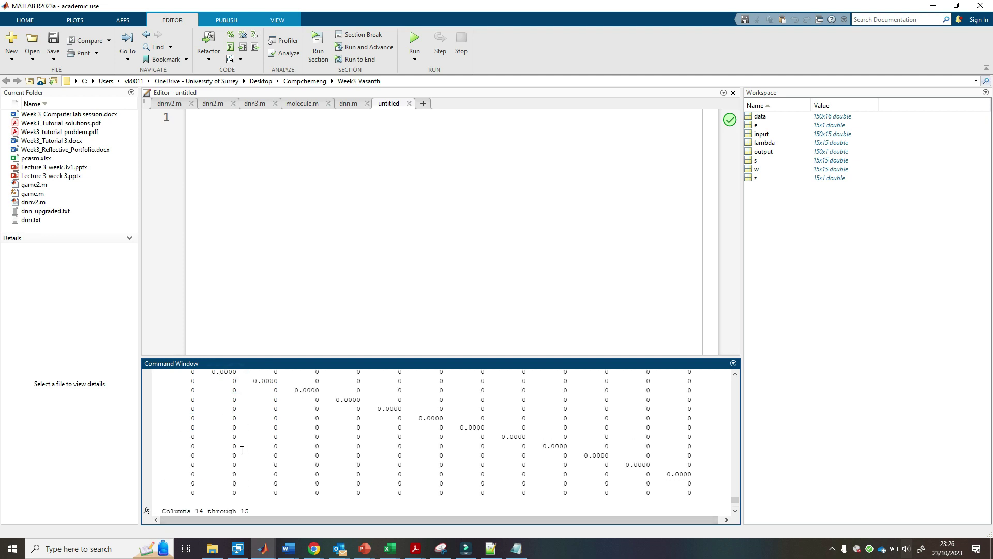
{"action": "scroll", "coordinate": [263, 450], "scroll_direction": "up", "scroll_amount": 5}
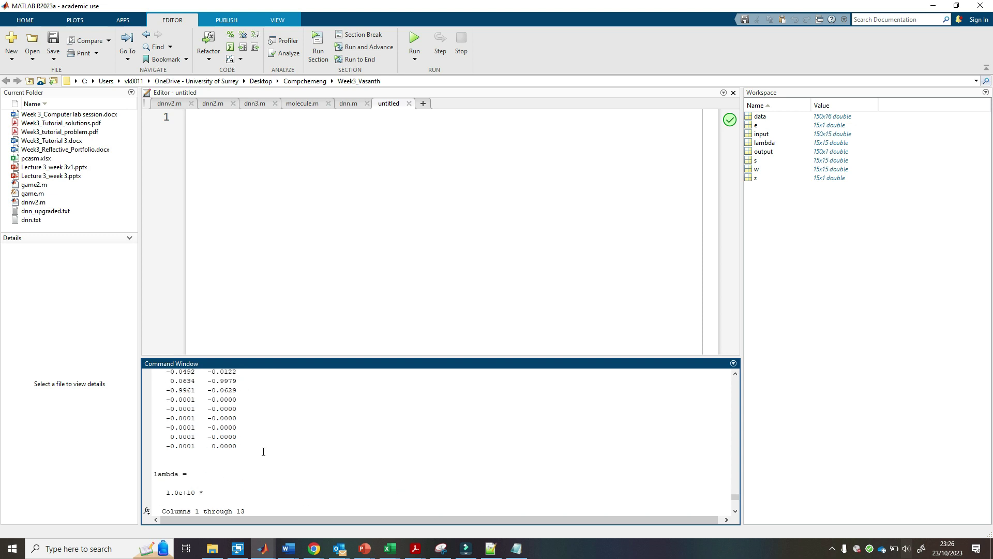
{"action": "scroll", "coordinate": [237, 502], "scroll_direction": "up", "scroll_amount": 4}
{"action": "scroll", "coordinate": [248, 489], "scroll_direction": "down", "scroll_amount": 3}
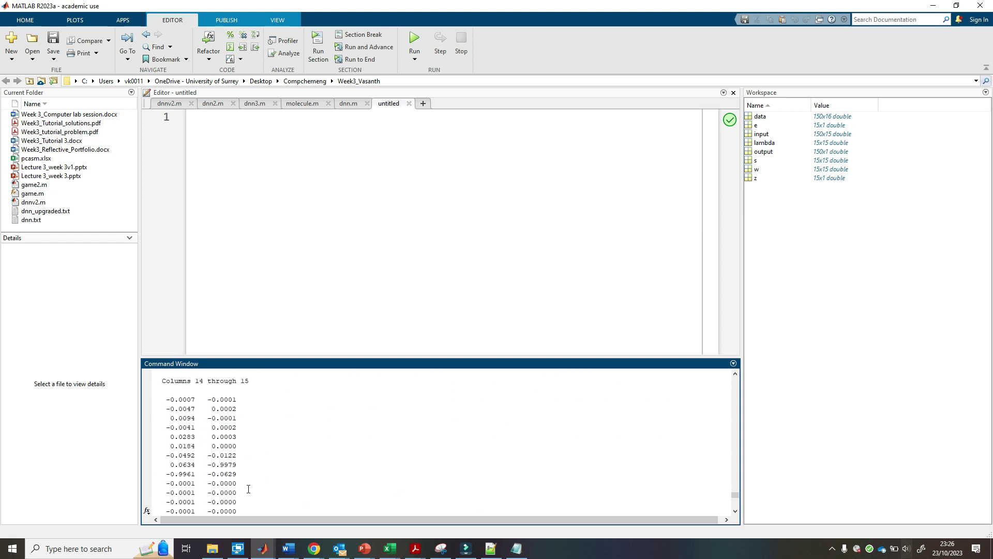
{"action": "left_click_drag", "start_coordinate": [232, 399], "coordinate": [236, 510]}
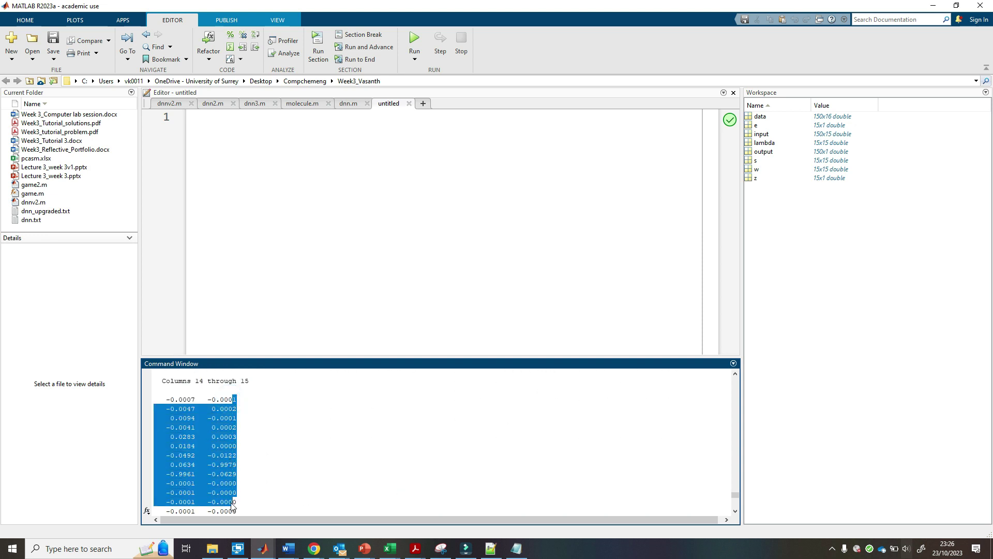
{"action": "scroll", "coordinate": [233, 500], "scroll_direction": "up", "scroll_amount": 7}
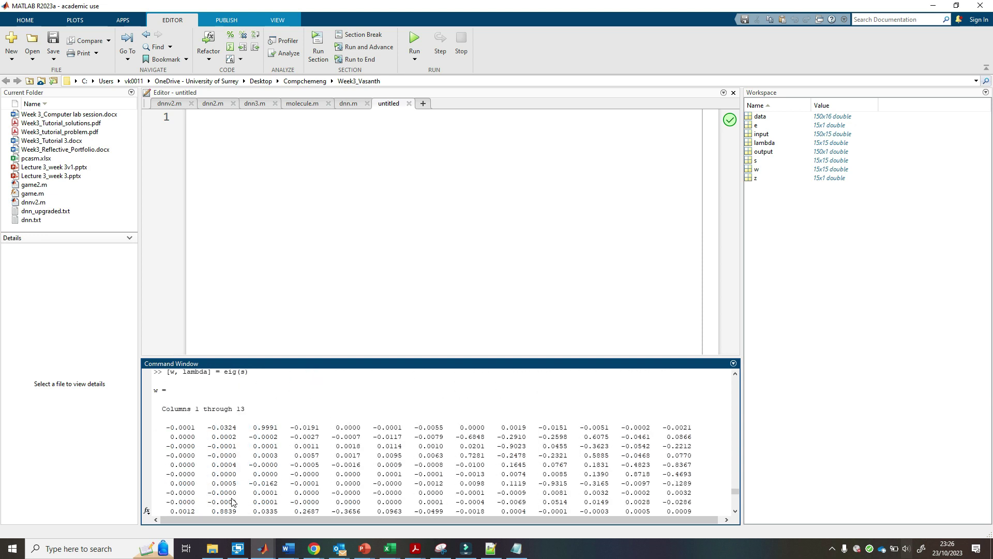
{"action": "double_click", "coordinate": [154, 391]}
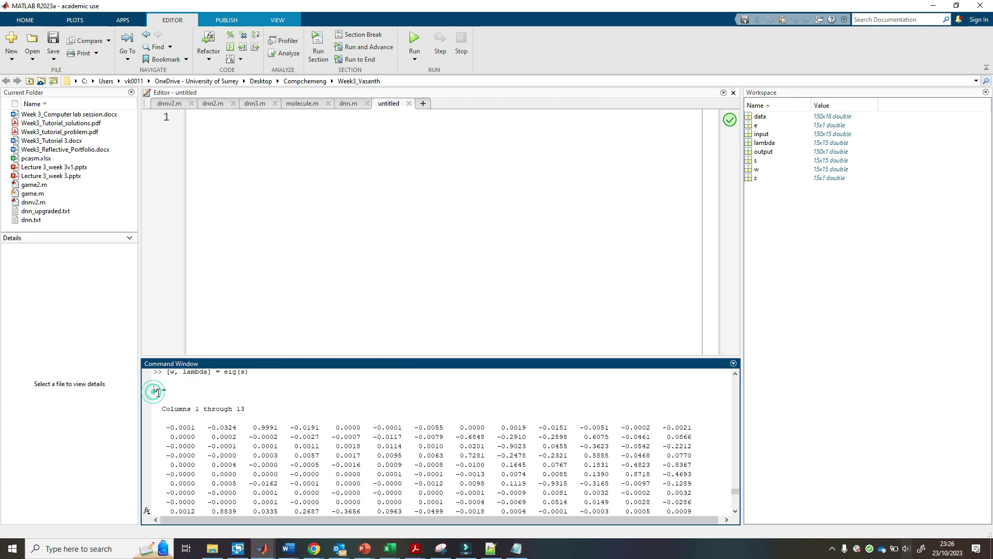
{"action": "scroll", "coordinate": [195, 435], "scroll_direction": "down", "scroll_amount": 12}
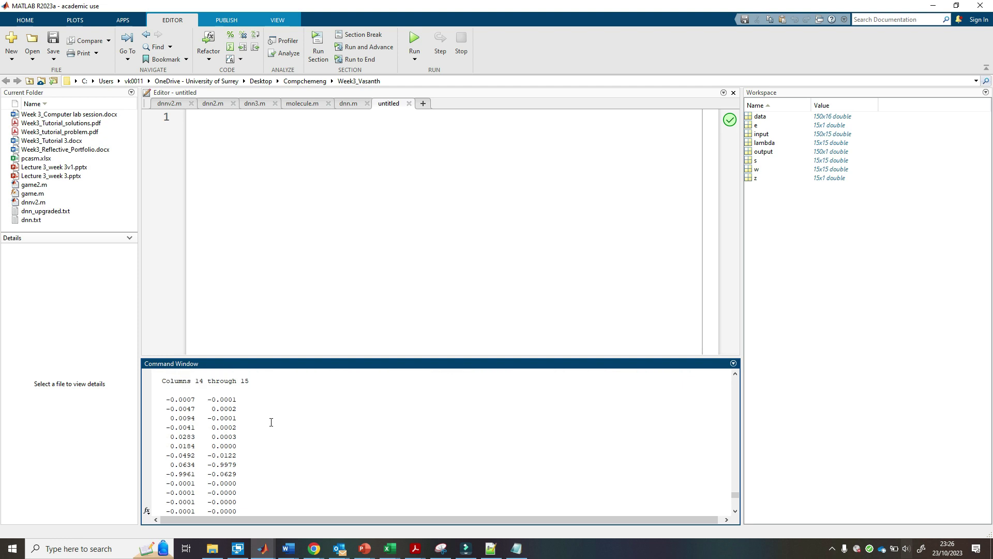
- Compare the last and first columns of lambda with the corresponding columns of the eigenvector matrix w
{"action": "scroll", "coordinate": [160, 405], "scroll_direction": "up", "scroll_amount": 2}
{"action": "double_click", "coordinate": [183, 390]}
{"action": "scroll", "coordinate": [476, 482], "scroll_direction": "down", "scroll_amount": 9}
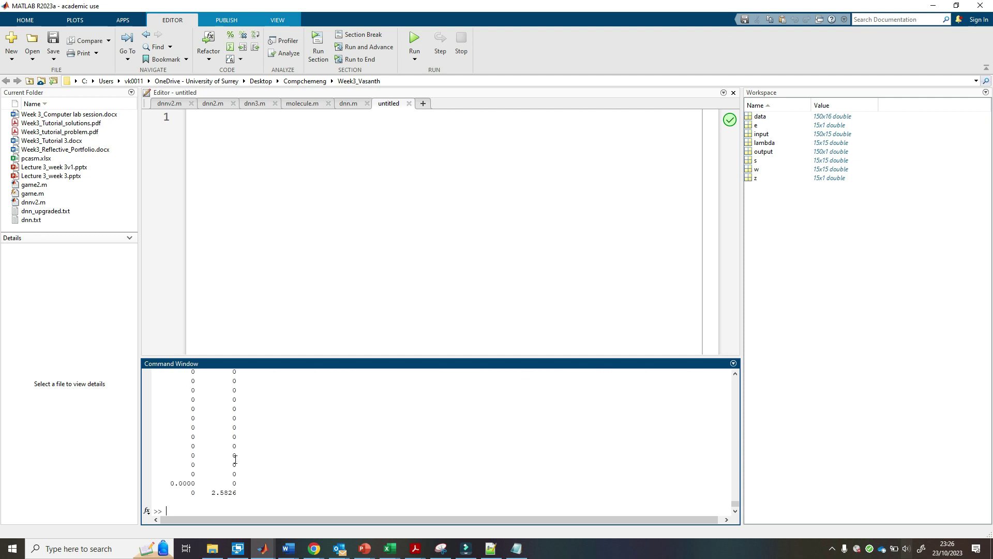
{"action": "left_click_drag", "start_coordinate": [237, 489], "coordinate": [213, 492]}
{"action": "scroll", "coordinate": [227, 489], "scroll_direction": "up", "scroll_amount": 7}
{"action": "left_click_drag", "start_coordinate": [191, 387], "coordinate": [195, 511]}
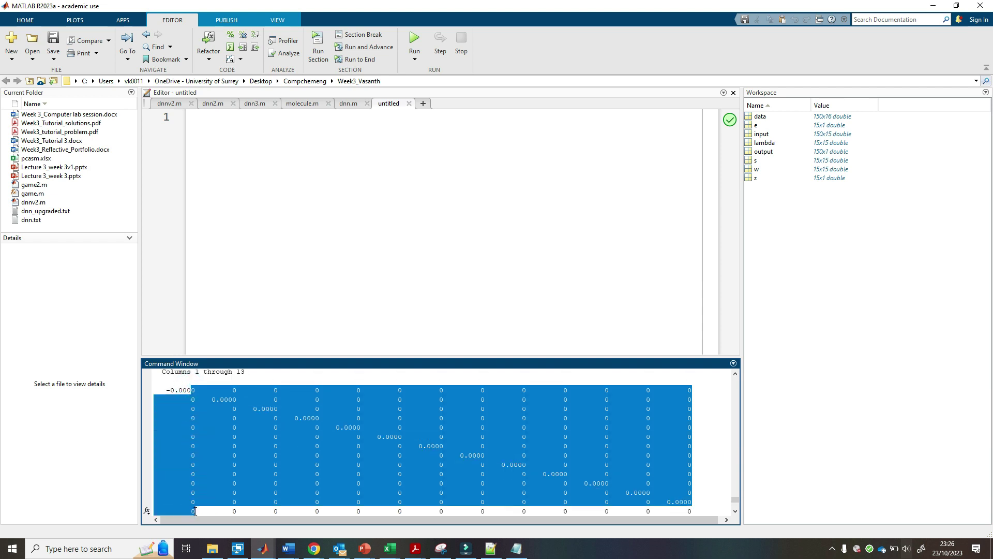
{"action": "scroll", "coordinate": [209, 491], "scroll_direction": "up", "scroll_amount": 15}
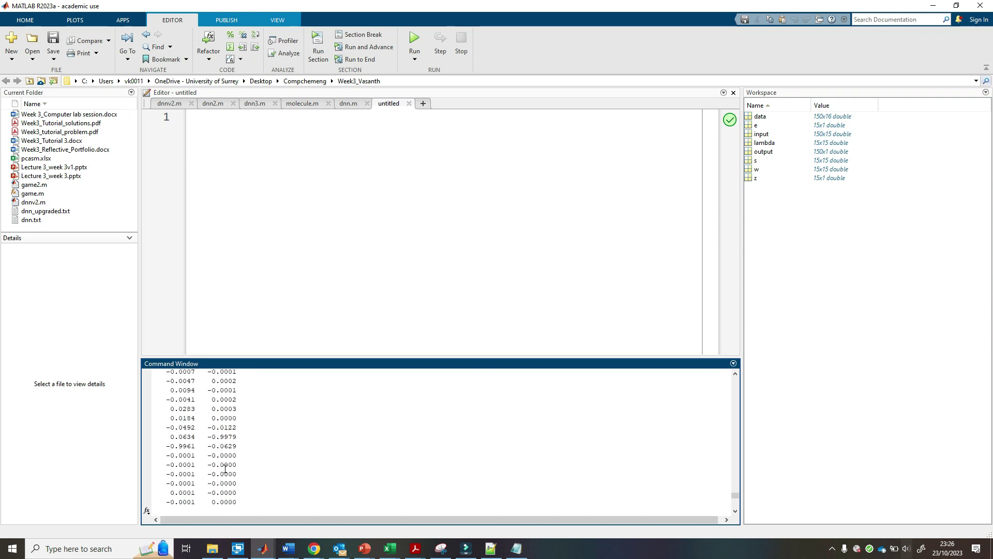
{"action": "scroll", "coordinate": [200, 484], "scroll_direction": "down", "scroll_amount": 2}
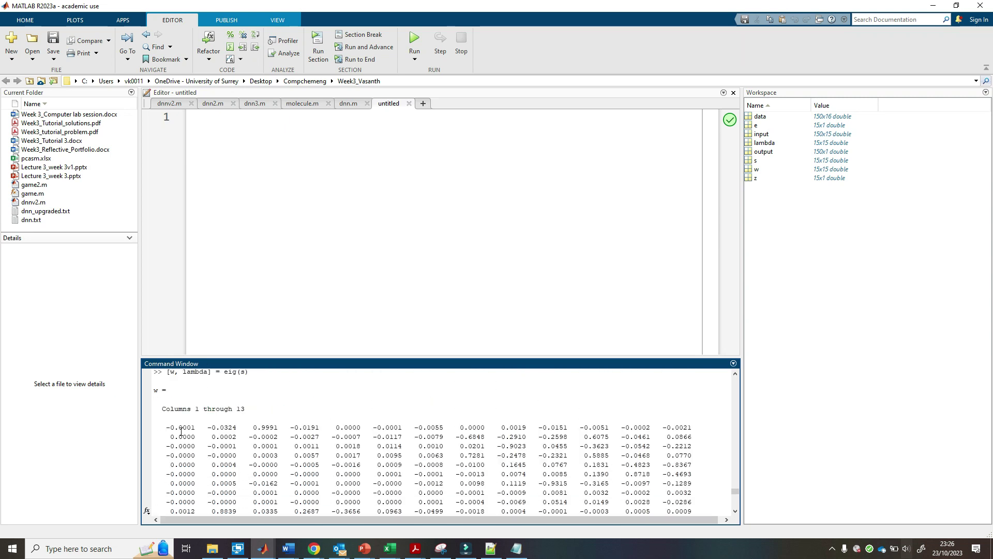
{"action": "left_click_drag", "start_coordinate": [181, 425], "coordinate": [181, 511]}
{"action": "scroll", "coordinate": [181, 465], "scroll_direction": "up", "scroll_amount": 1}
{"action": "left_click", "coordinate": [160, 393]}
{"action": "scroll", "coordinate": [208, 415], "scroll_direction": "down", "scroll_amount": 7}
{"action": "scroll", "coordinate": [208, 416], "scroll_direction": "down", "scroll_amount": 10}
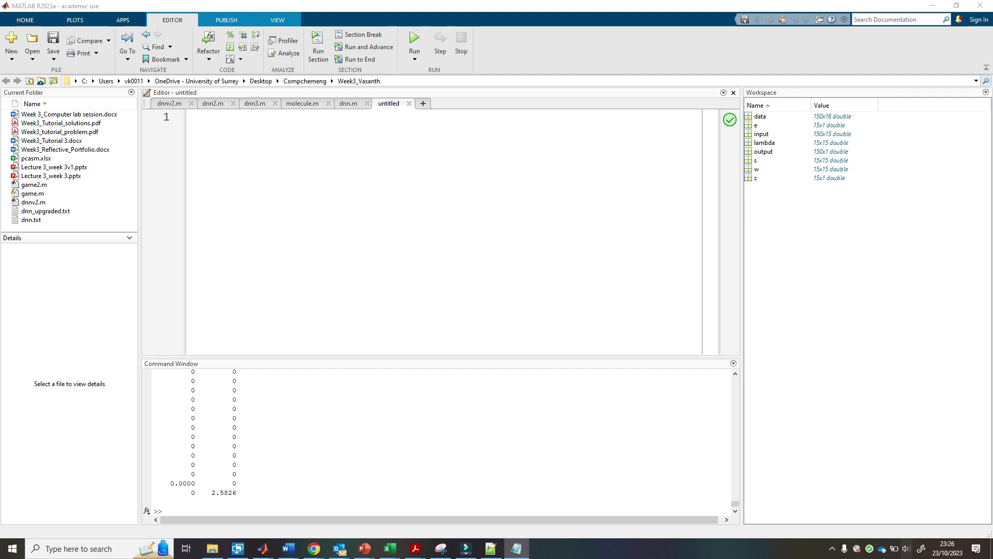
- Reverse the column order of the eigenvector matrix by running w = w(:, end:-1:1)
{"action": "left_click", "coordinate": [193, 506]}
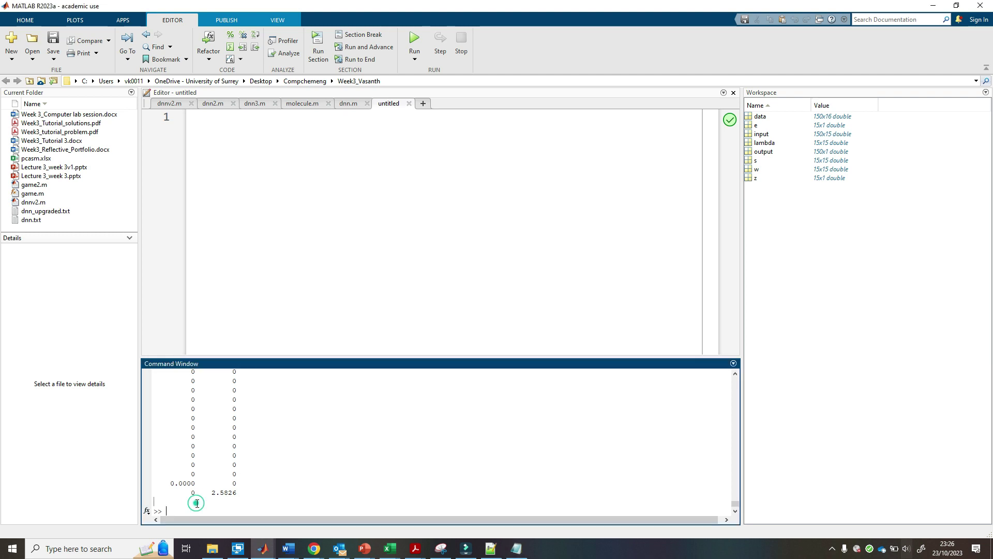
{"action": "type", "text": "w = w(e"}
{"action": "key", "text": "BackSpace"}
{"action": "key", "text": "BackSpace"}
{"action": "key", "text": "BackSpace"}
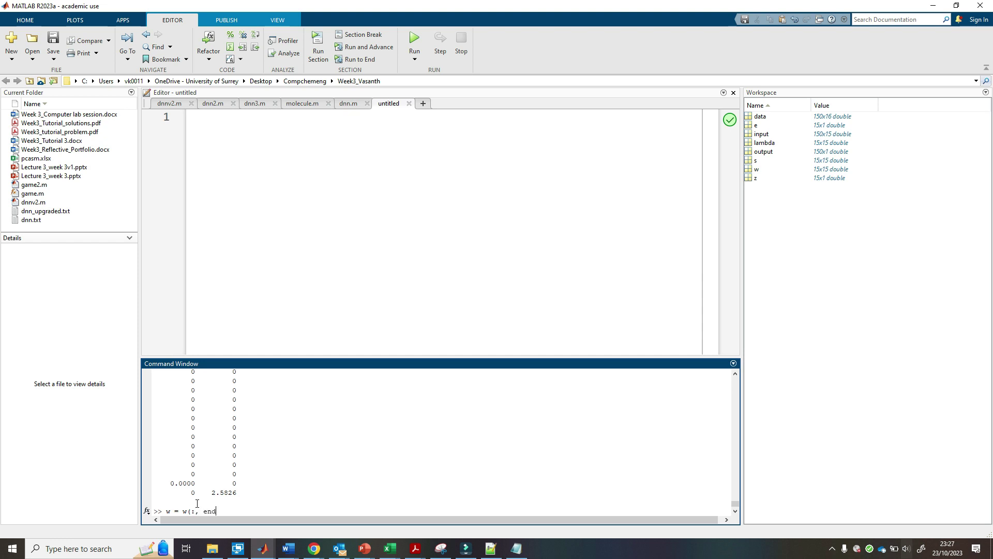
{"action": "type", "text": ":, end:-1:1)"}
{"action": "key", "text": "Return"}
- Reverse the column order of the eigenvalue matrix by running lambda = lambda(:, end:-1:1), adapted from the previous command
{"action": "key", "text": "Up"}
{"action": "key", "text": "Left"}
{"action": "key", "text": "Left"}
{"action": "key", "text": "Left"}
{"action": "key", "text": "Left"}
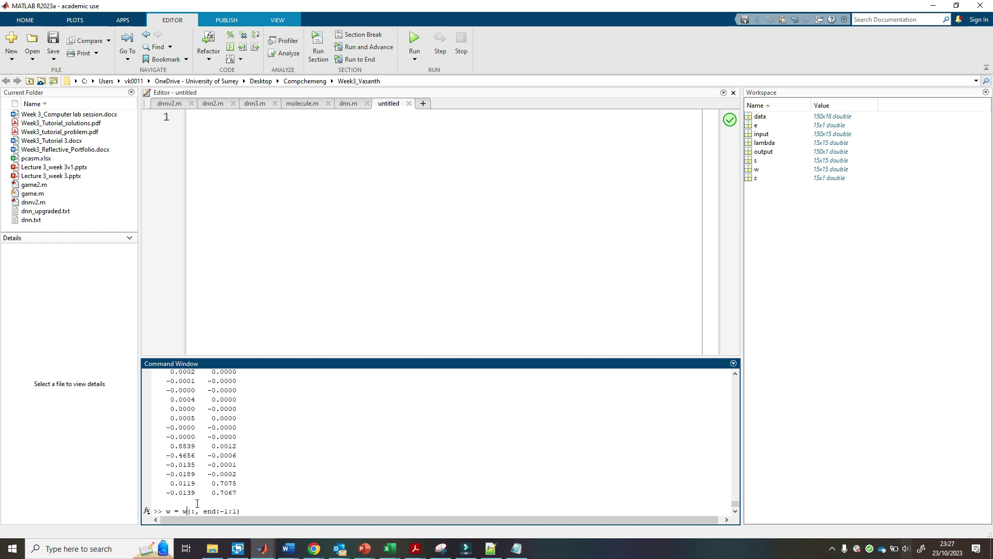
{"action": "key", "text": "BackSpace"}
{"action": "type", "text": "lambda"}
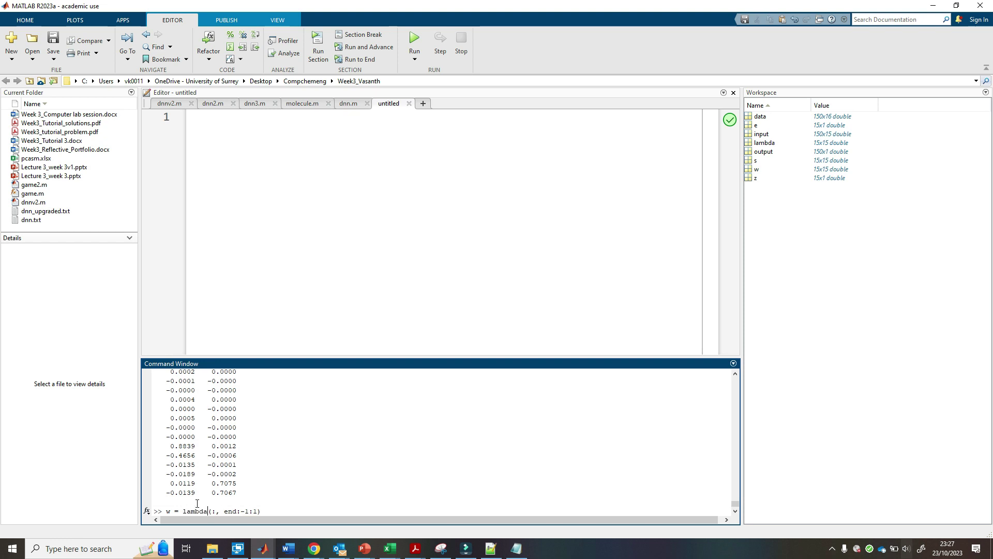
{"action": "key", "text": "Home"}
{"action": "key", "text": "shift+Right"}
{"action": "type", "text": "lambda"}
{"action": "key", "text": "Return"}
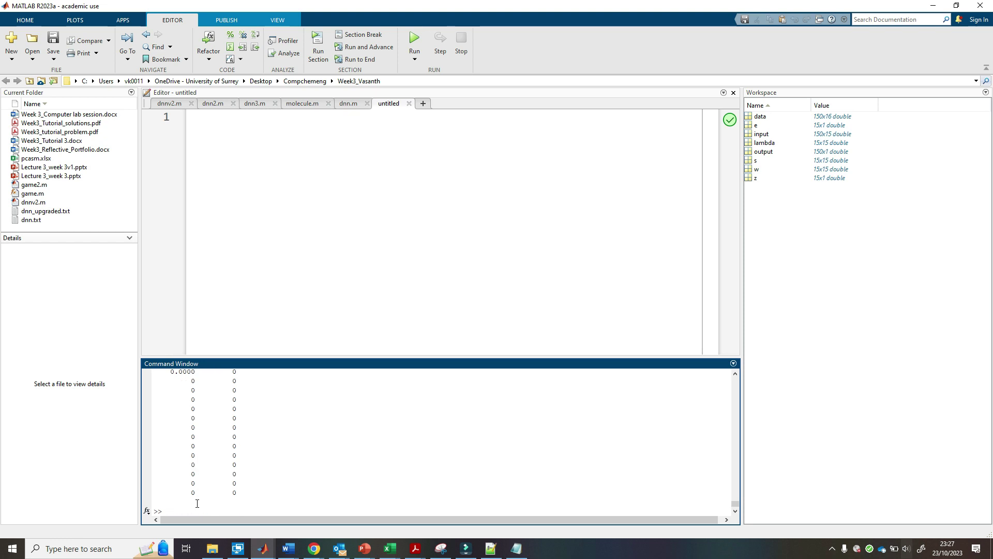
{"action": "key", "text": "Up"}
{"action": "key", "text": "Return"}
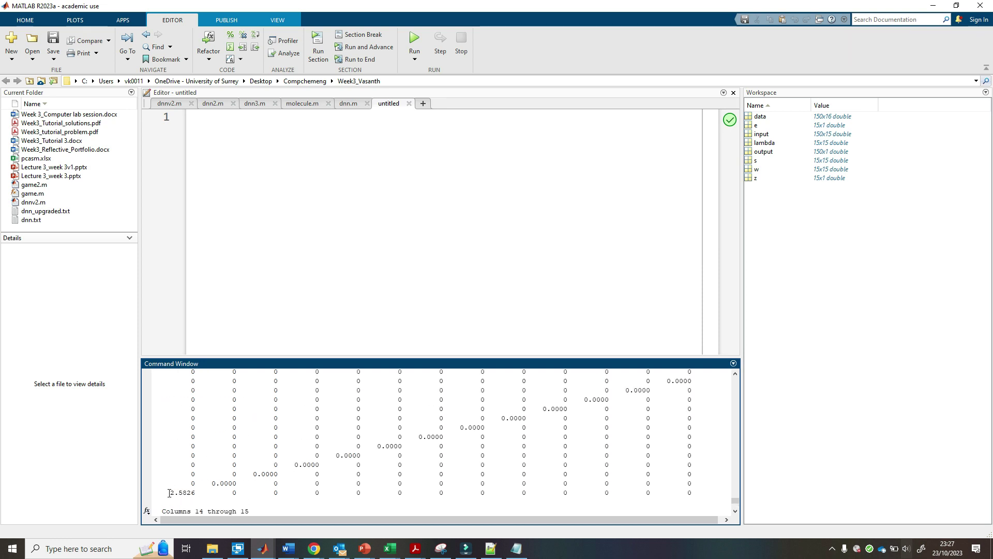
- Examine the reversed lambda matrix, from the nonzero entry of its first column through columns 14 to 15
{"action": "left_click_drag", "start_coordinate": [172, 492], "coordinate": [194, 492]}
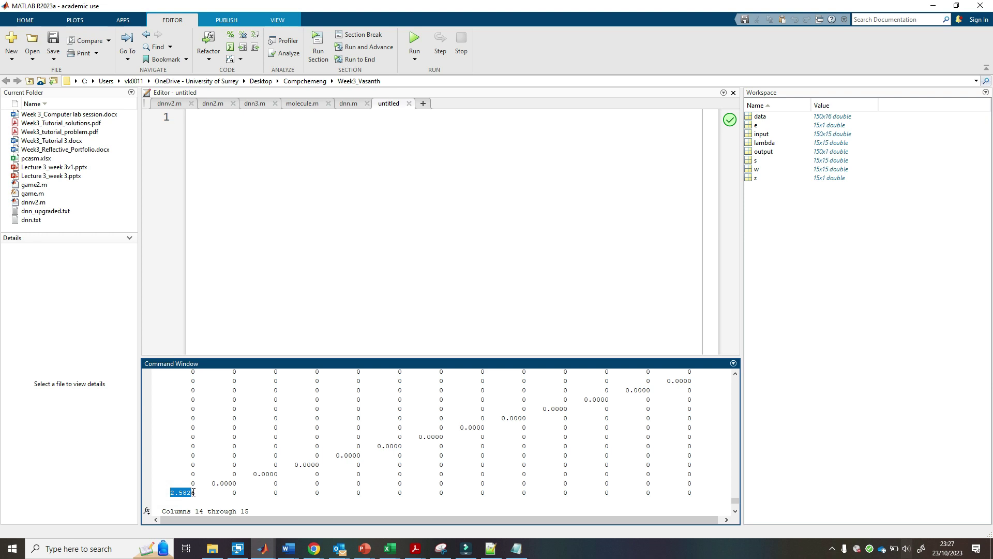
{"action": "scroll", "coordinate": [205, 485], "scroll_direction": "up", "scroll_amount": 3}
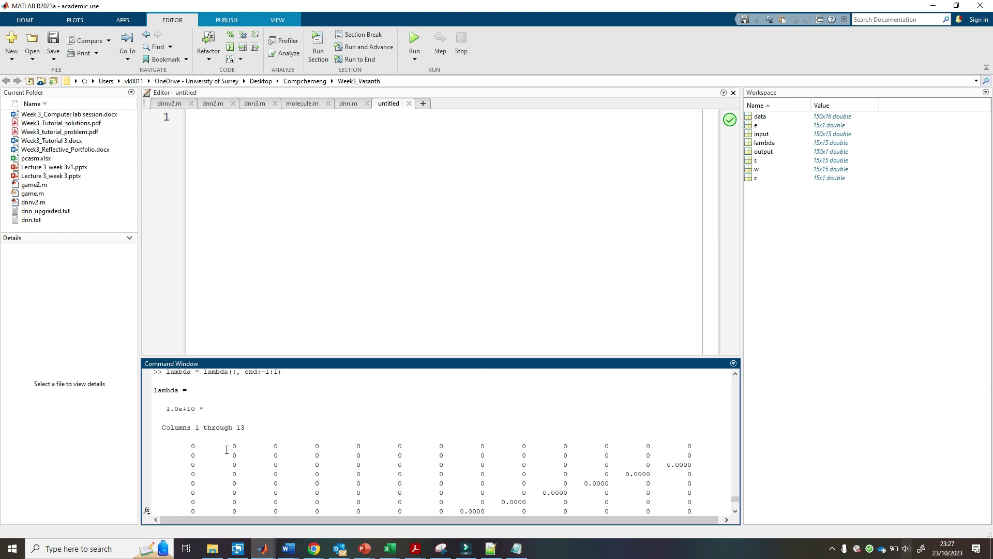
{"action": "scroll", "coordinate": [200, 496], "scroll_direction": "down", "scroll_amount": 4}
{"action": "scroll", "coordinate": [196, 503], "scroll_direction": "down", "scroll_amount": 5}
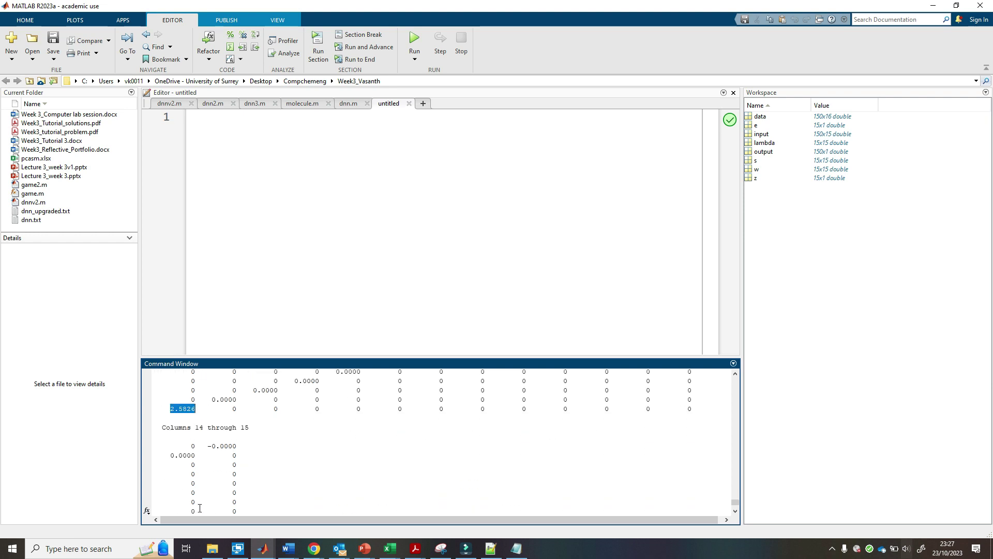
{"action": "left_click_drag", "start_coordinate": [232, 491], "coordinate": [222, 370]}
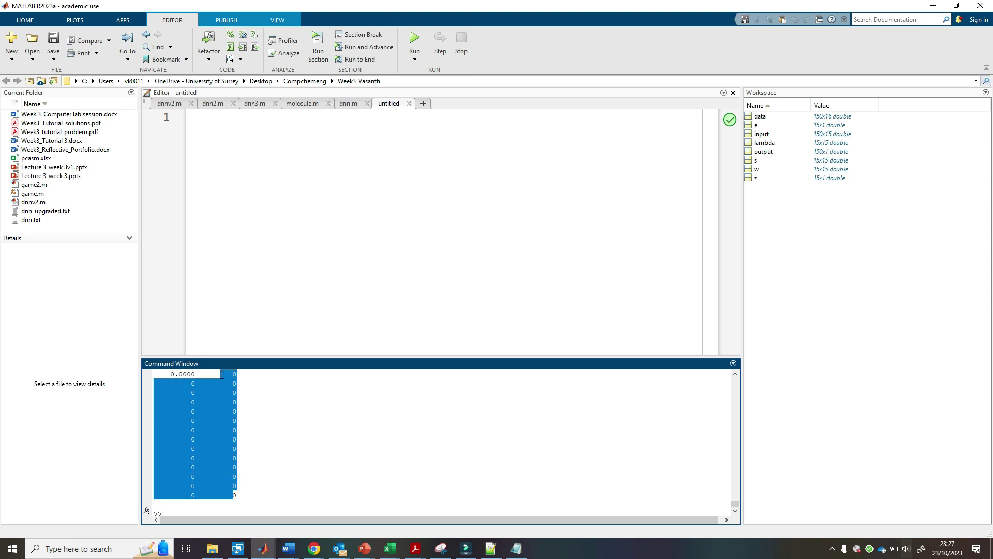
{"action": "scroll", "coordinate": [319, 430], "scroll_direction": "up", "scroll_amount": 10}
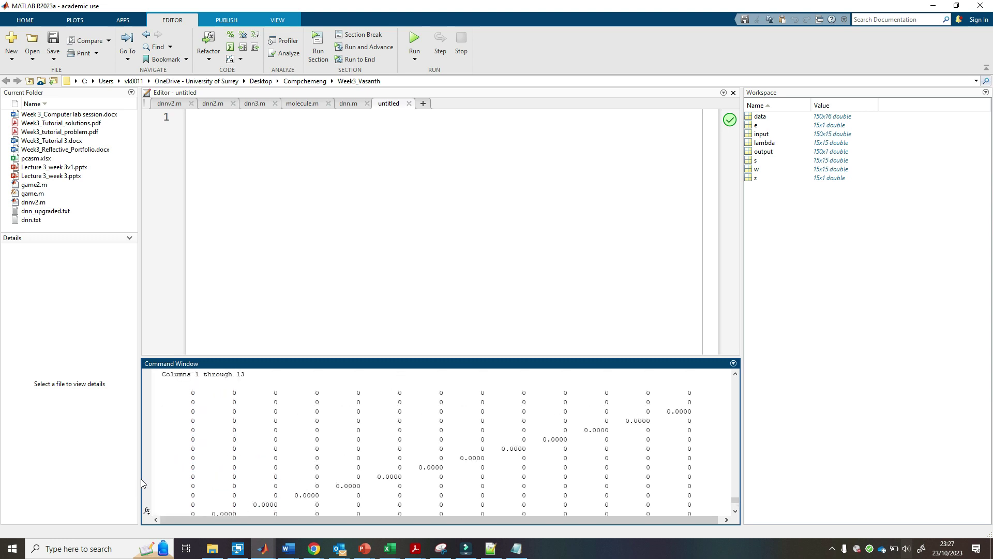
- Examine the first column of the reversed eigenvector matrix w in the output of w = w(:, end:-1:1)
{"action": "scroll", "coordinate": [191, 443], "scroll_direction": "up", "scroll_amount": 5}
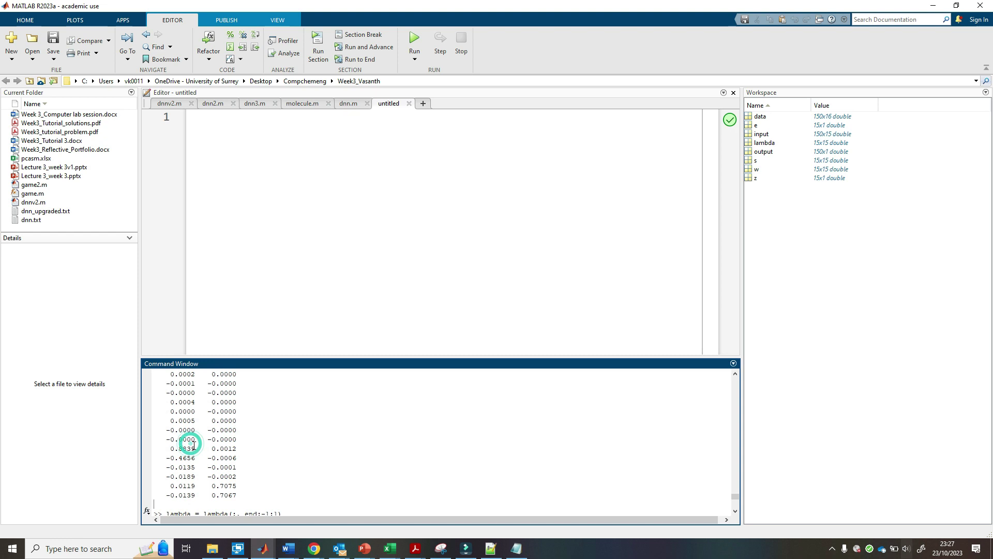
{"action": "scroll", "coordinate": [191, 445], "scroll_direction": "down", "scroll_amount": 8}
{"action": "scroll", "coordinate": [176, 427], "scroll_direction": "up", "scroll_amount": 5}
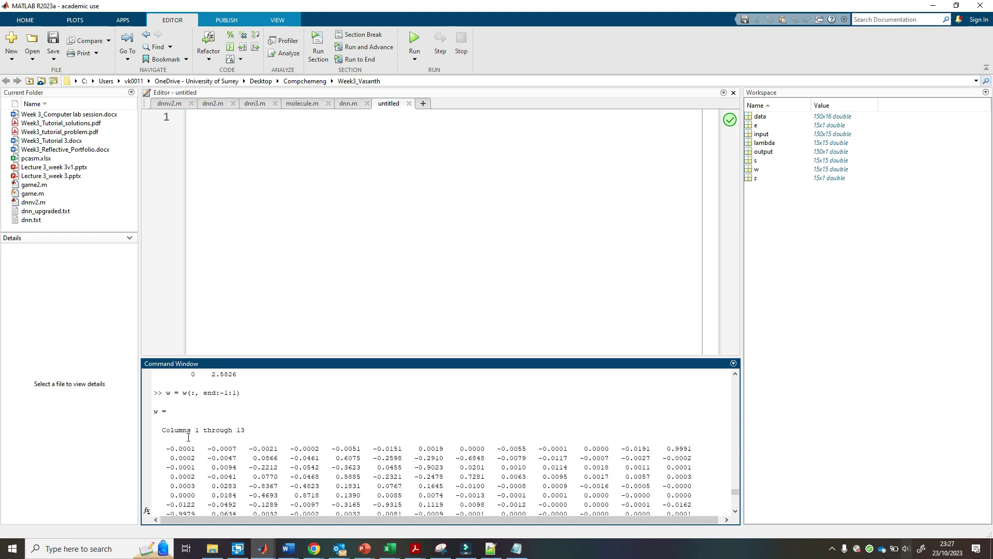
{"action": "left_click_drag", "start_coordinate": [170, 449], "coordinate": [184, 501]}
{"action": "left_click", "coordinate": [166, 445]}
{"action": "scroll", "coordinate": [191, 486], "scroll_direction": "down", "scroll_amount": 3}
{"action": "scroll", "coordinate": [181, 414], "scroll_direction": "up", "scroll_amount": 3}
{"action": "left_click", "coordinate": [184, 501]}
{"action": "scroll", "coordinate": [181, 506], "scroll_direction": "down", "scroll_amount": 10}
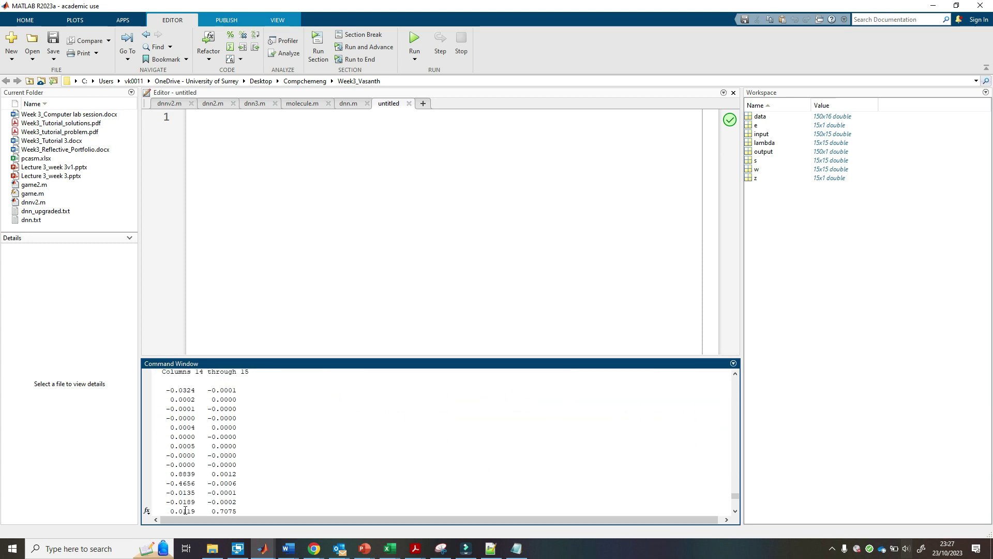
- Examine the reversed lambda output again, covering its scale factor and the entries of its first column
{"action": "scroll", "coordinate": [171, 485], "scroll_direction": "down", "scroll_amount": 5}
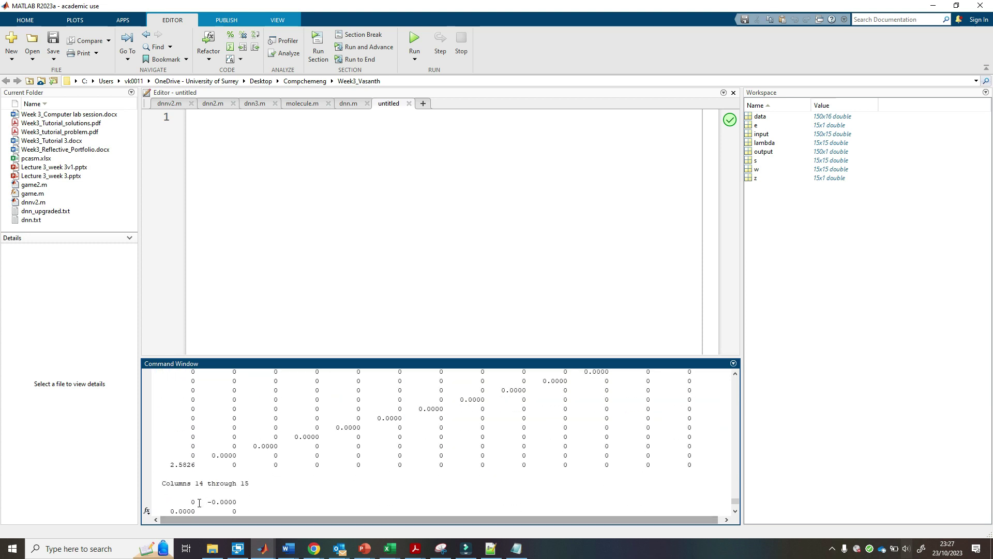
{"action": "left_click", "coordinate": [197, 464]}
{"action": "left_click_drag", "start_coordinate": [197, 464], "coordinate": [173, 399]}
{"action": "scroll", "coordinate": [174, 399], "scroll_direction": "up", "scroll_amount": 3}
{"action": "scroll", "coordinate": [184, 399], "scroll_direction": "up", "scroll_amount": 2}
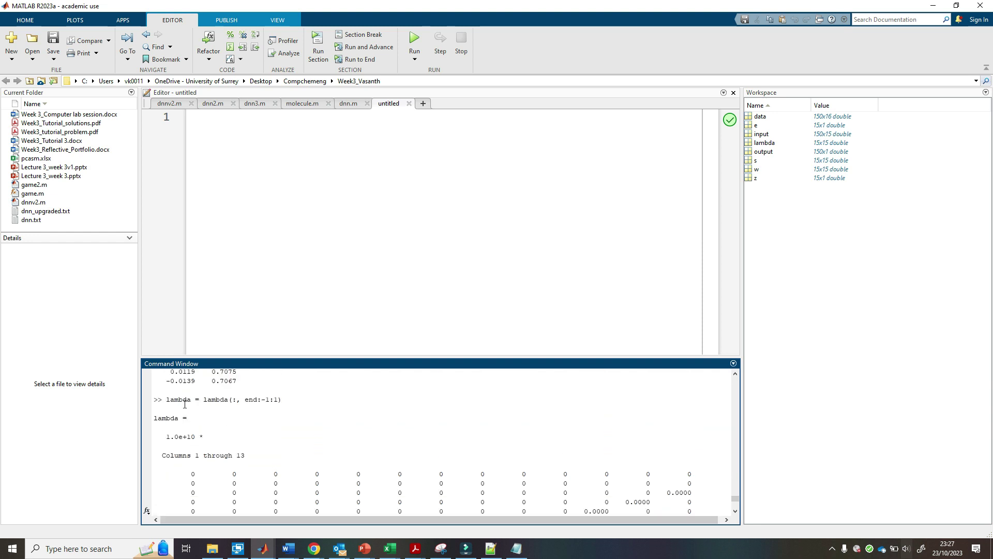
{"action": "left_click", "coordinate": [156, 415]}
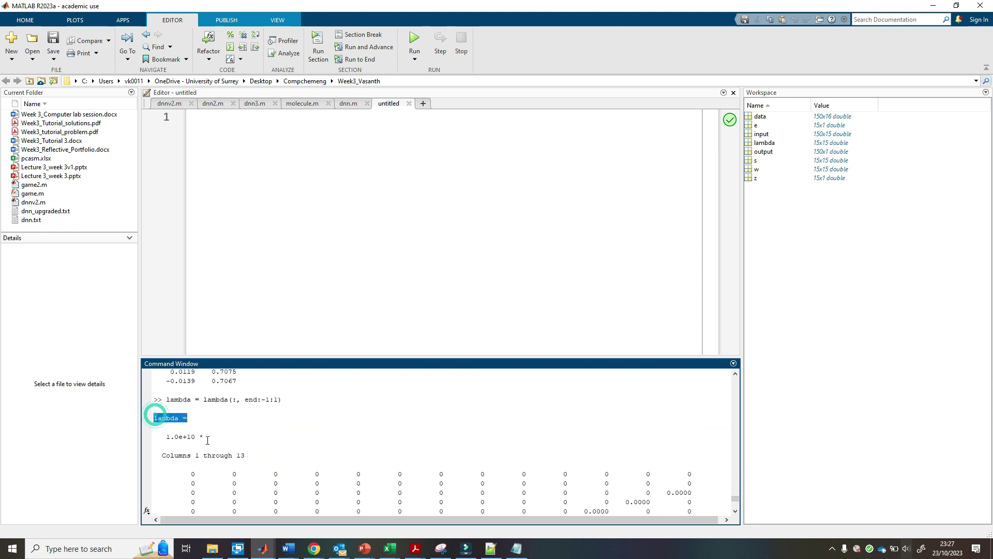
{"action": "left_click", "coordinate": [209, 443]}
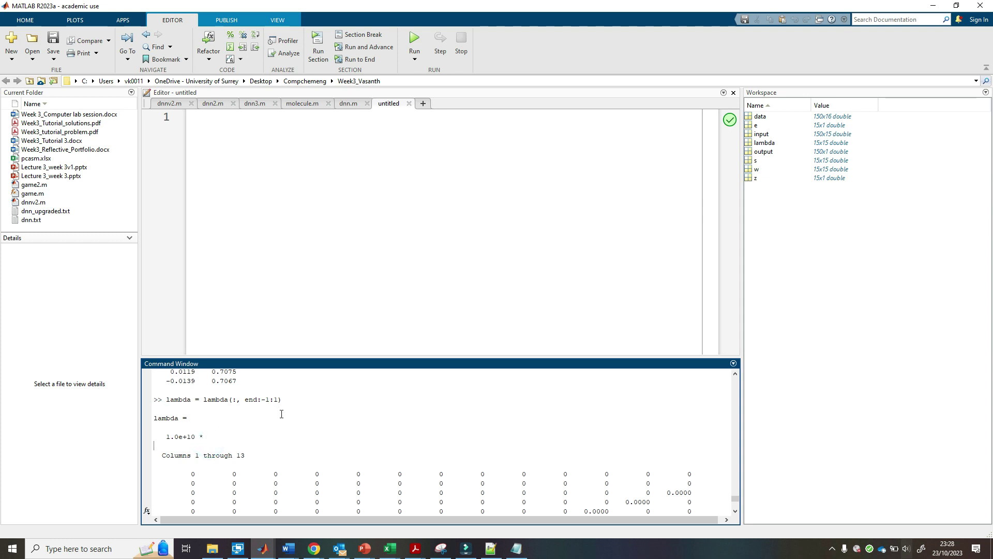
{"action": "left_click", "coordinate": [318, 381]}
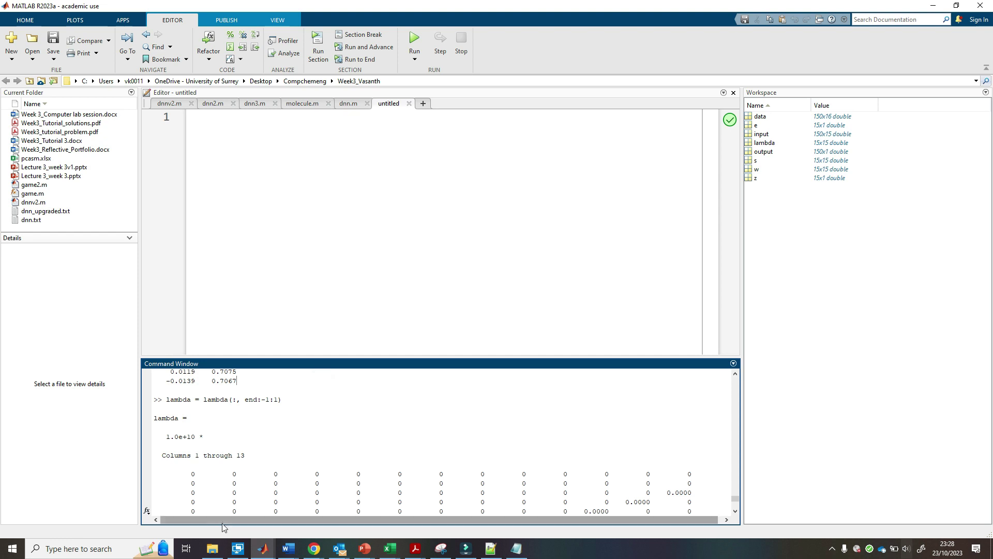
{"action": "left_click", "coordinate": [352, 386]}
{"action": "scroll", "coordinate": [351, 390], "scroll_direction": "down", "scroll_amount": 6}
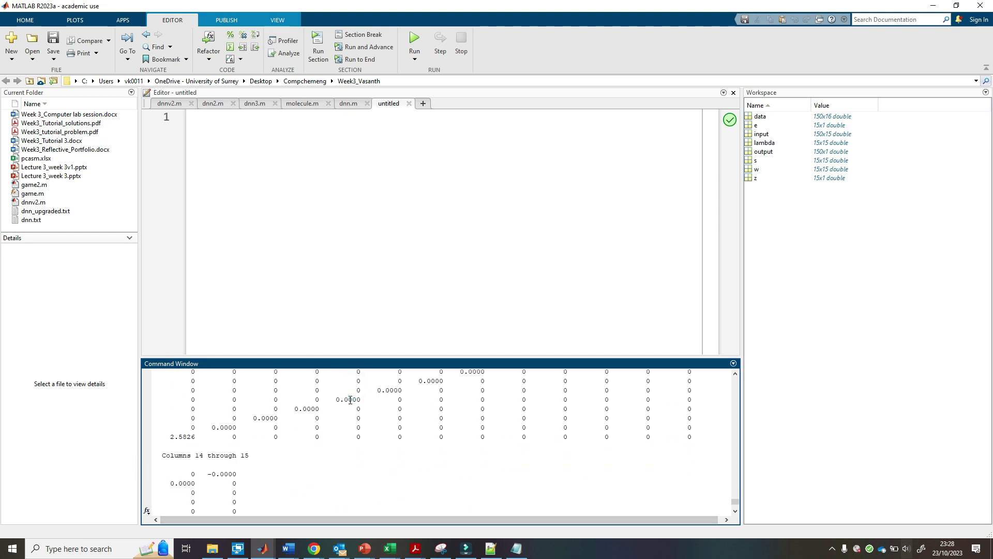
{"action": "left_click_drag", "start_coordinate": [203, 436], "coordinate": [192, 373]}
{"action": "left_click", "coordinate": [195, 437]}
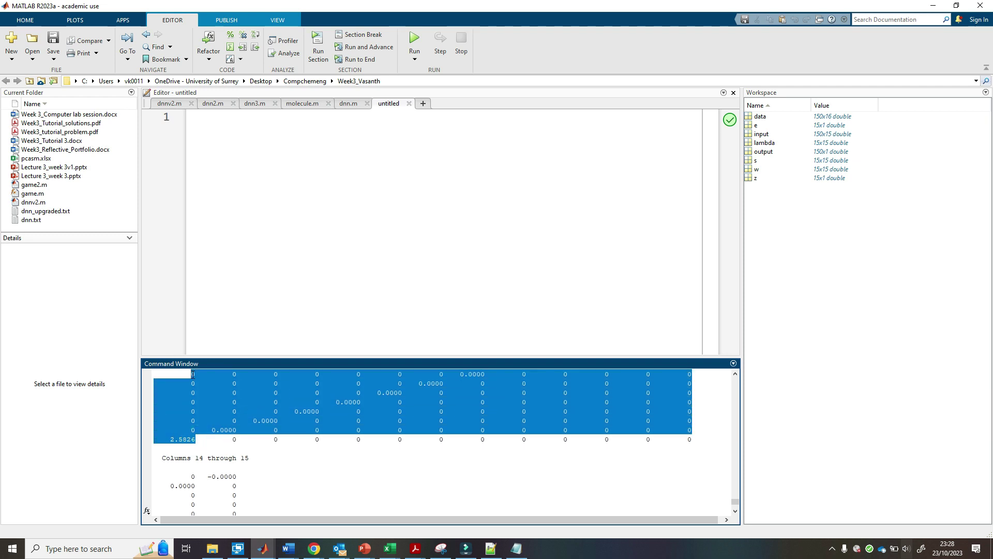
{"action": "scroll", "coordinate": [191, 394], "scroll_direction": "down", "scroll_amount": 3}
{"action": "scroll", "coordinate": [215, 416], "scroll_direction": "up", "scroll_amount": 4}
{"action": "left_click", "coordinate": [246, 448]}
{"action": "left_click", "coordinate": [237, 466]}
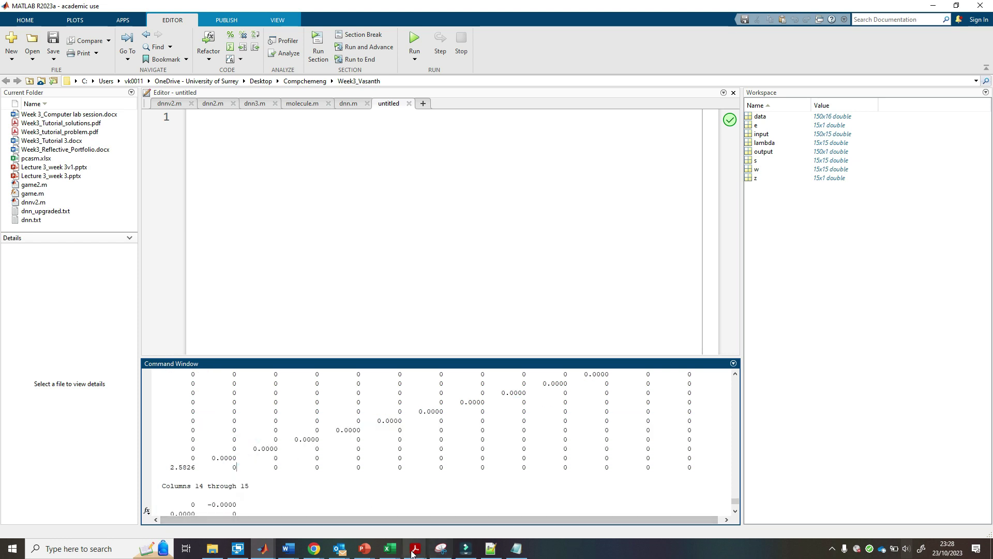
- Replot the cumulative variance fractions by rerunning stairs (z) from the command history
{"action": "left_click", "coordinate": [364, 549]}
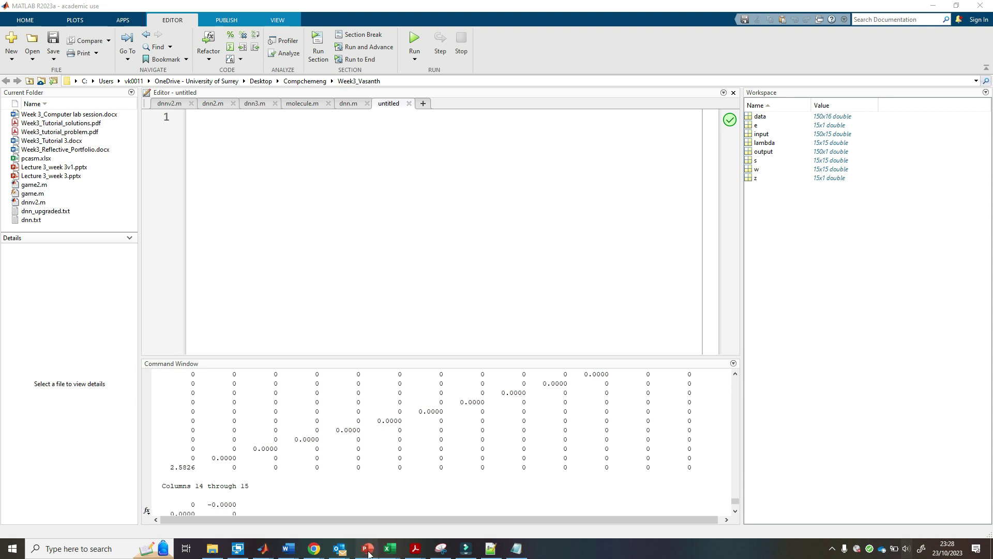
{"action": "mouse_move", "coordinate": [290, 550]}
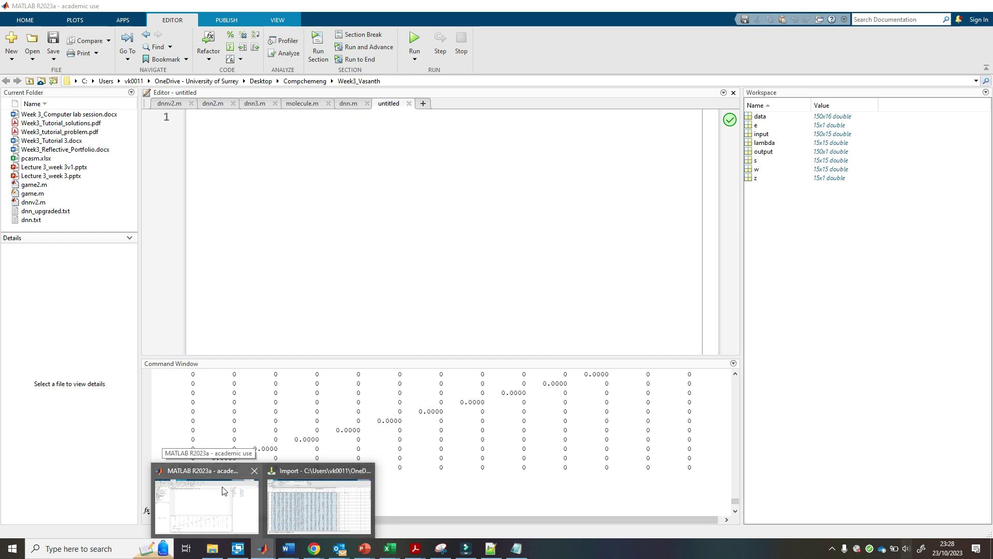
{"action": "left_click", "coordinate": [250, 522]}
{"action": "left_click", "coordinate": [261, 509]}
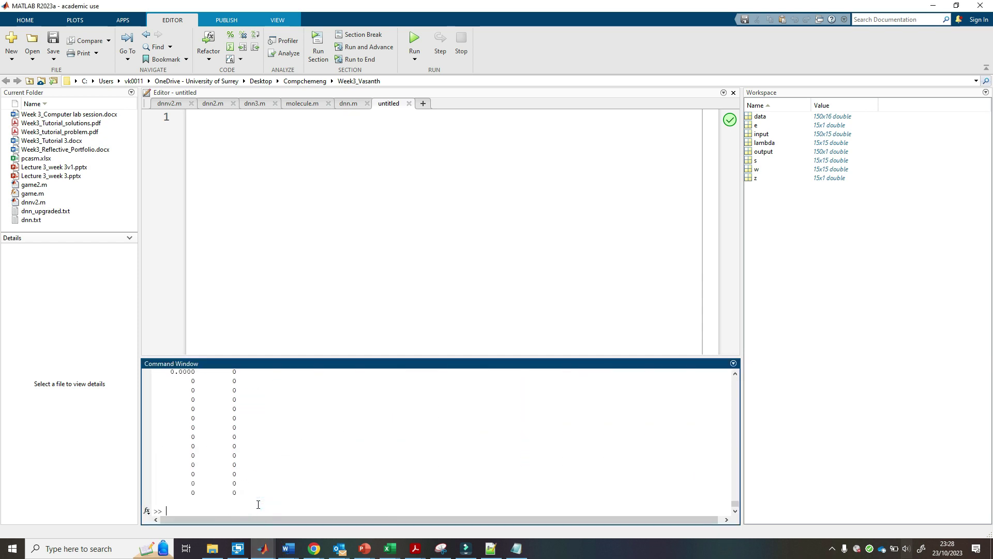
{"action": "key", "text": "Up"}
{"action": "key", "text": "Up"}
{"action": "key", "text": "Up"}
{"action": "key", "text": "Up"}
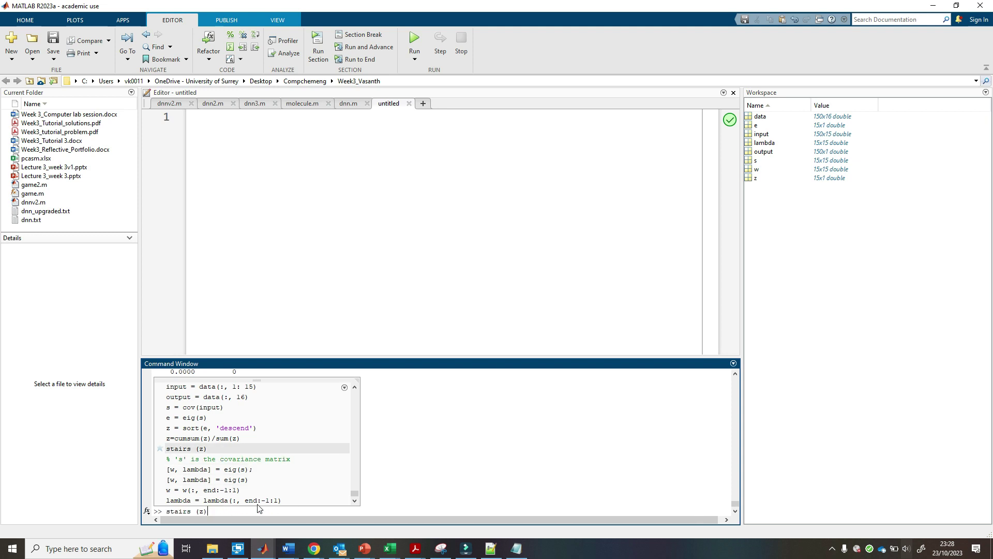
{"action": "key", "text": "Return"}
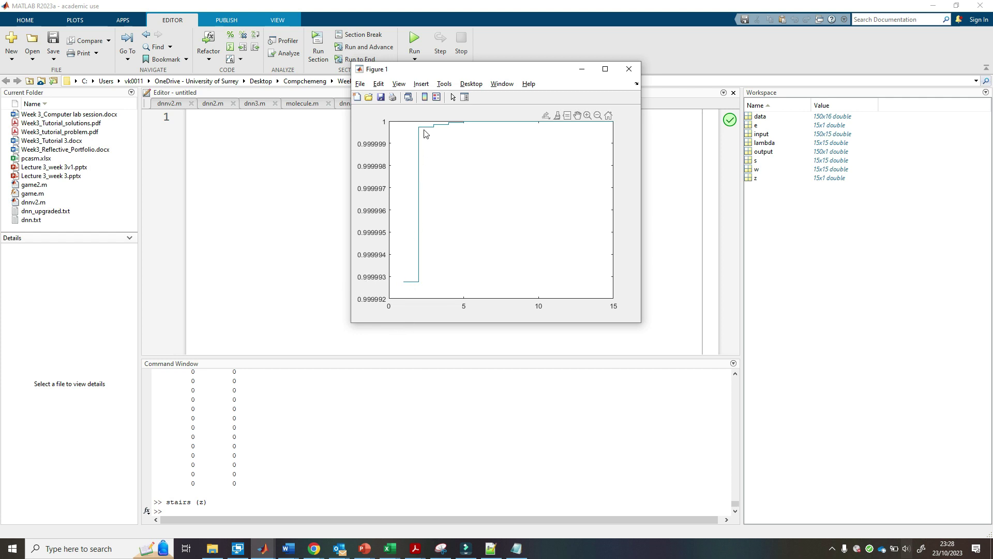
- Examine the large jump in the staircase plot, and minimize Figure 1 to return to the command prompt
{"action": "mouse_move", "coordinate": [420, 127]}
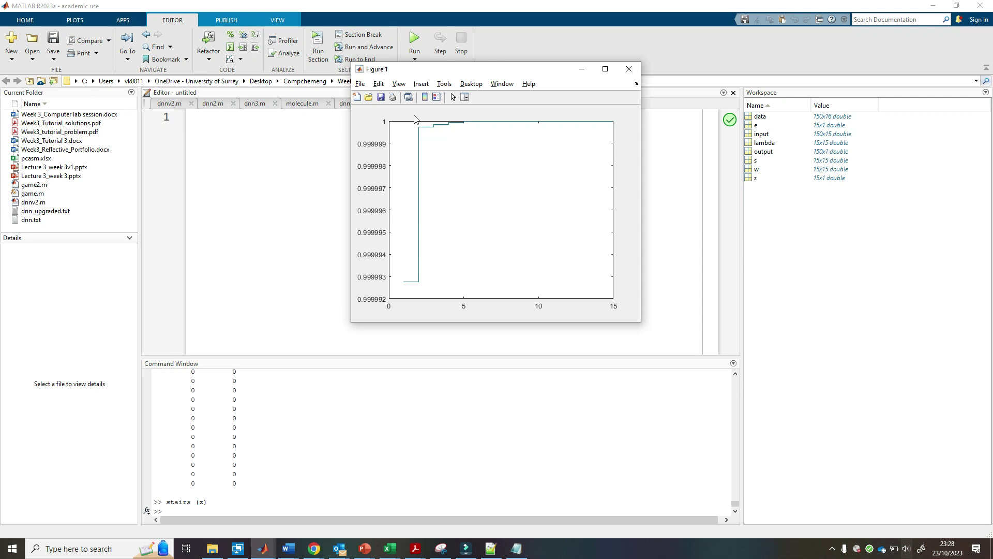
{"action": "left_click", "coordinate": [581, 74]}
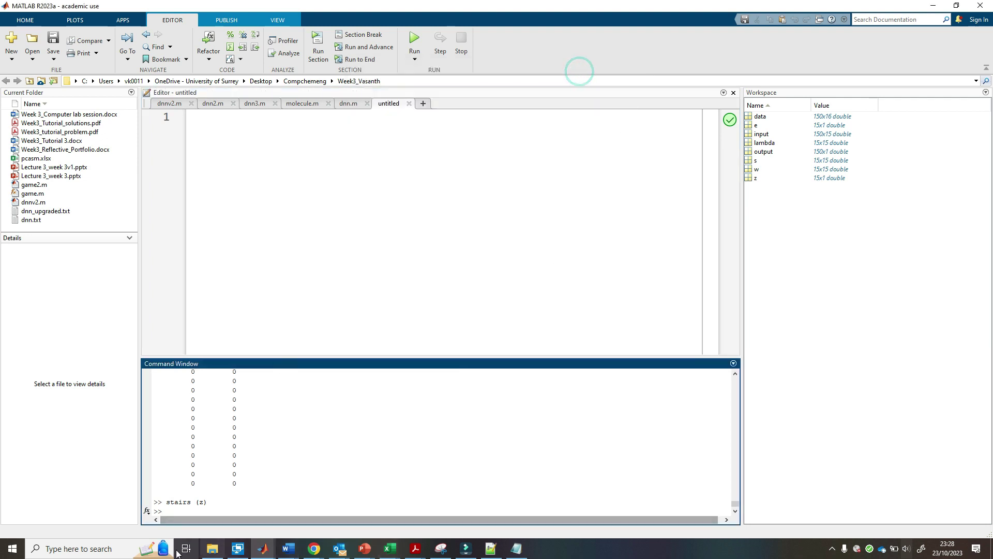
{"action": "left_click", "coordinate": [197, 512]}
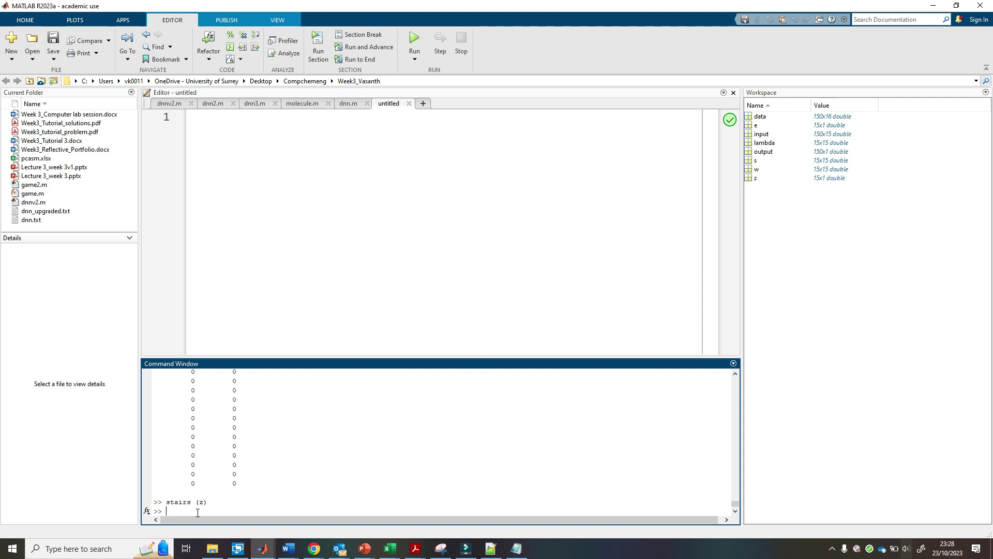
- Examine the reversed lambda output and the first column of the reversed eigenvector matrix w
{"action": "scroll", "coordinate": [198, 512], "scroll_direction": "up", "scroll_amount": 15}
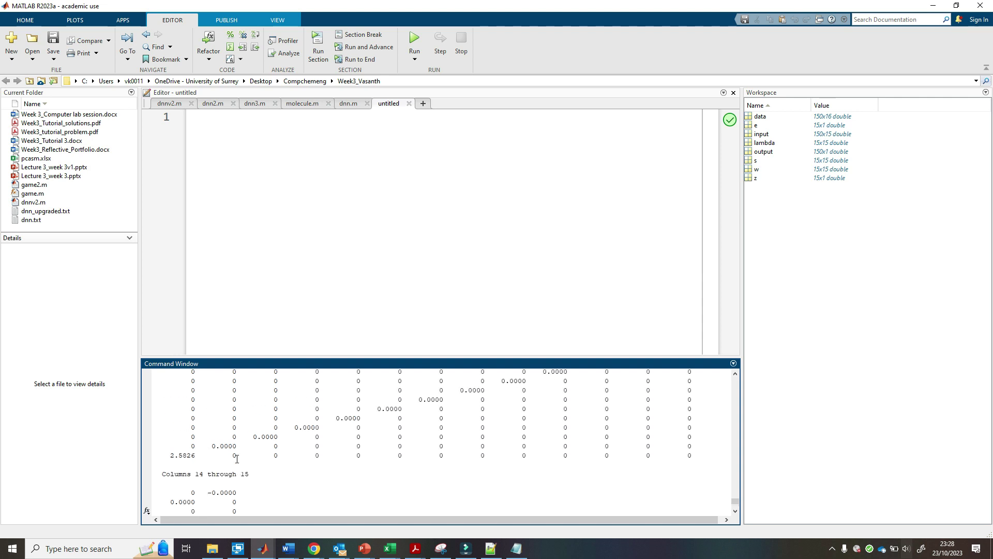
{"action": "scroll", "coordinate": [236, 461], "scroll_direction": "down", "scroll_amount": 15}
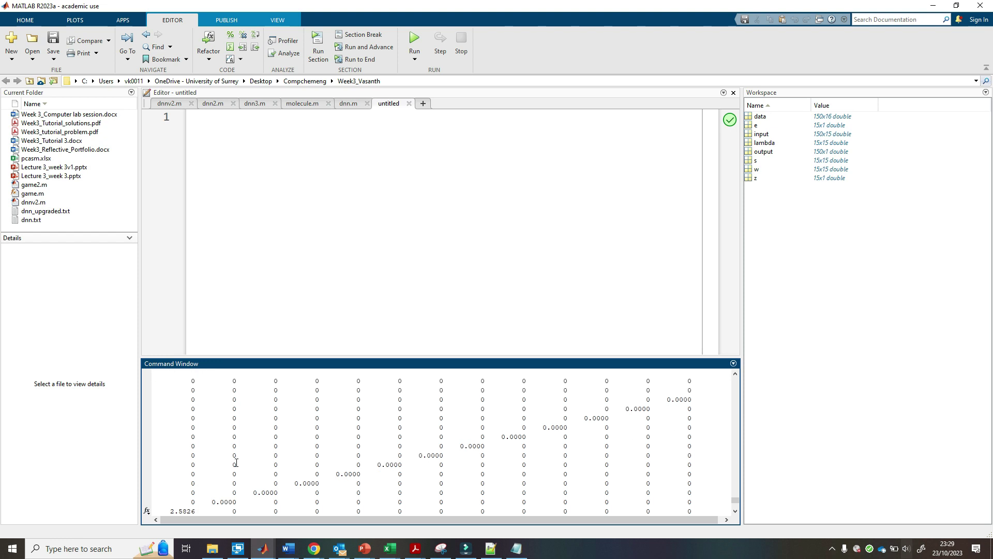
{"action": "scroll", "coordinate": [250, 482], "scroll_direction": "up", "scroll_amount": 5}
{"action": "scroll", "coordinate": [289, 494], "scroll_direction": "up", "scroll_amount": 2}
{"action": "scroll", "coordinate": [269, 460], "scroll_direction": "down", "scroll_amount": 10}
{"action": "scroll", "coordinate": [285, 474], "scroll_direction": "down", "scroll_amount": 4}
{"action": "left_click_drag", "start_coordinate": [167, 433], "coordinate": [191, 438]}
{"action": "scroll", "coordinate": [190, 457], "scroll_direction": "down", "scroll_amount": 2}
{"action": "scroll", "coordinate": [190, 457], "scroll_direction": "up", "scroll_amount": 2}
{"action": "left_click", "coordinate": [186, 436]}
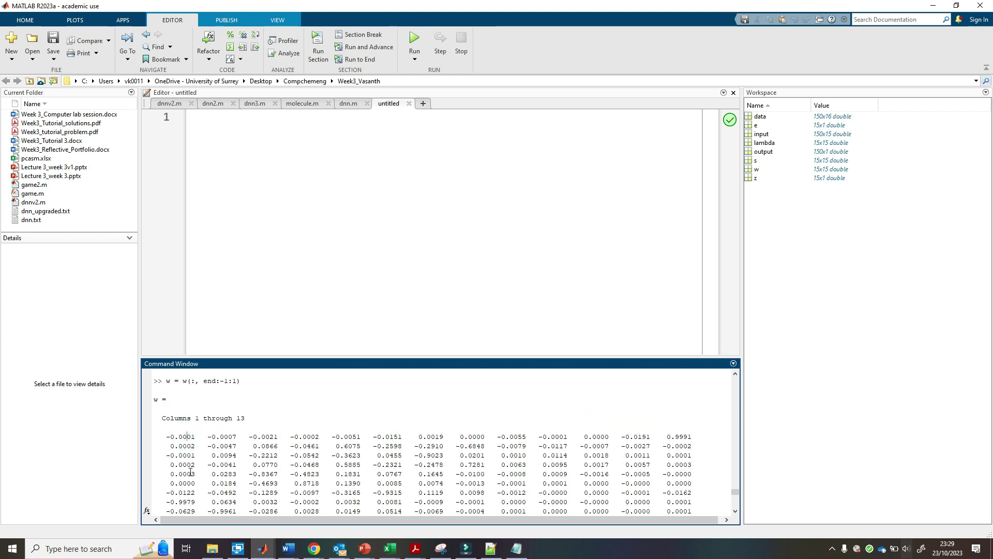
{"action": "scroll", "coordinate": [192, 438], "scroll_direction": "down", "scroll_amount": 1}
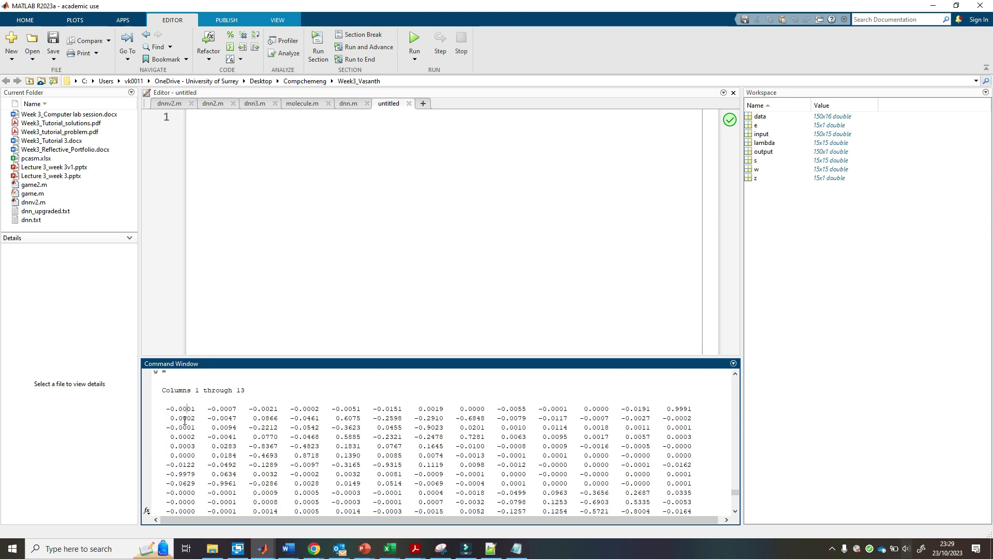
{"action": "left_click_drag", "start_coordinate": [186, 409], "coordinate": [192, 456]}
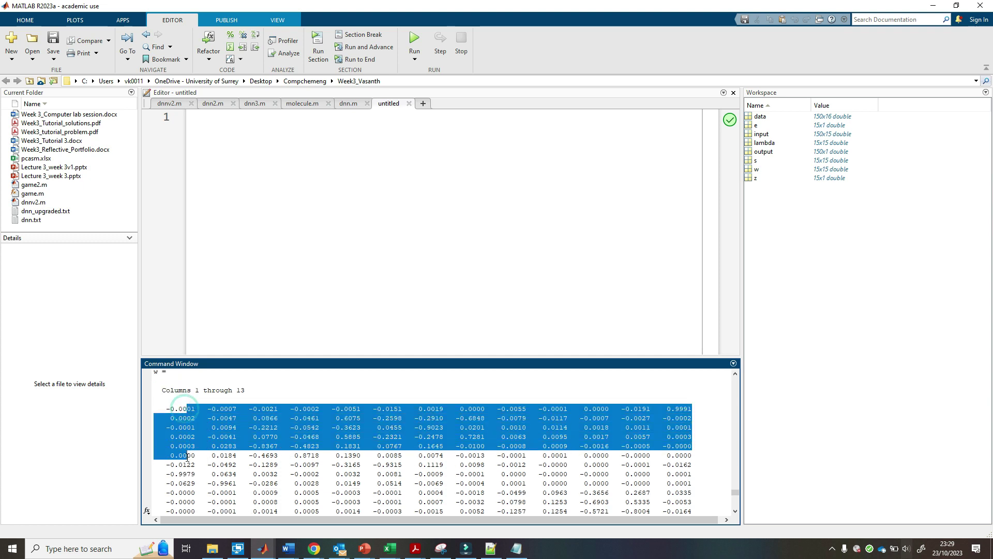
{"action": "left_click", "coordinate": [220, 491]}
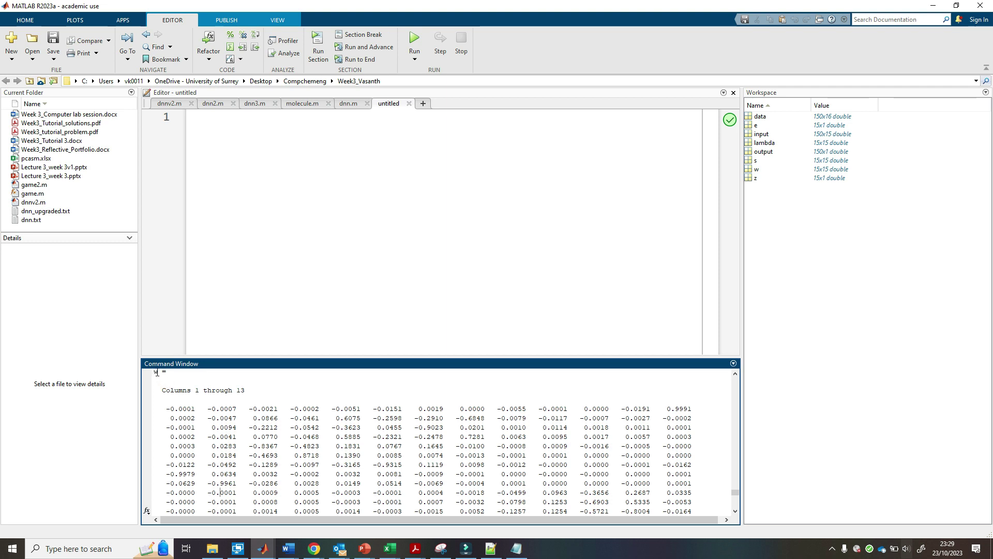
{"action": "left_click_drag", "start_coordinate": [186, 409], "coordinate": [191, 501]}
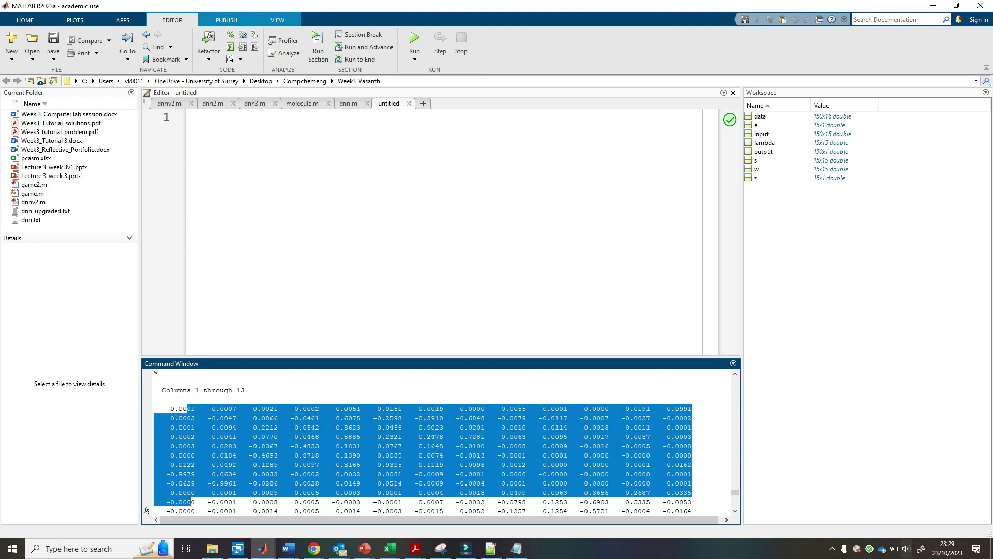
{"action": "left_click", "coordinate": [226, 421]}
- Extract the first two columns of the eigenvector matrix by running w_2 = w(:, 1:2)
{"action": "scroll", "coordinate": [228, 427], "scroll_direction": "down", "scroll_amount": 15}
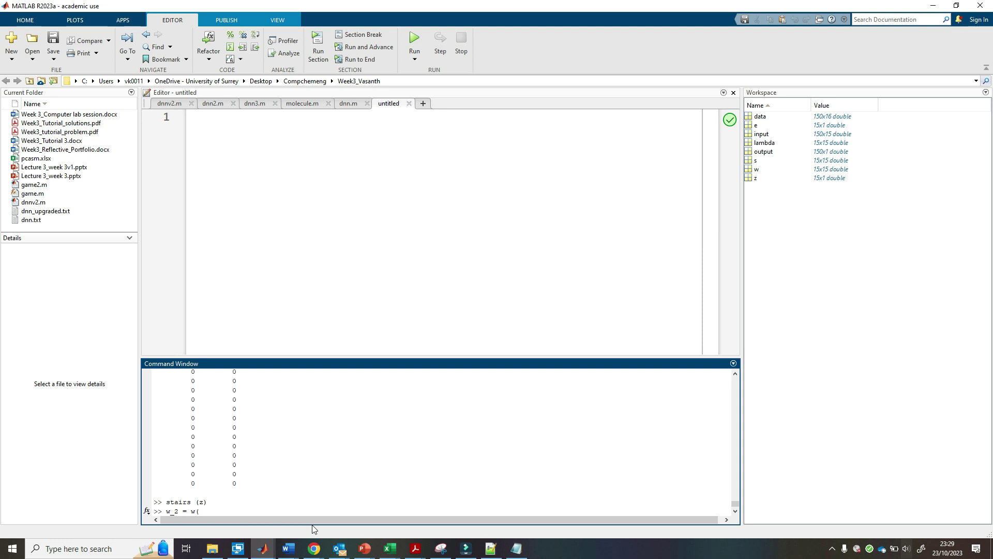
{"action": "double_click", "coordinate": [194, 510]}
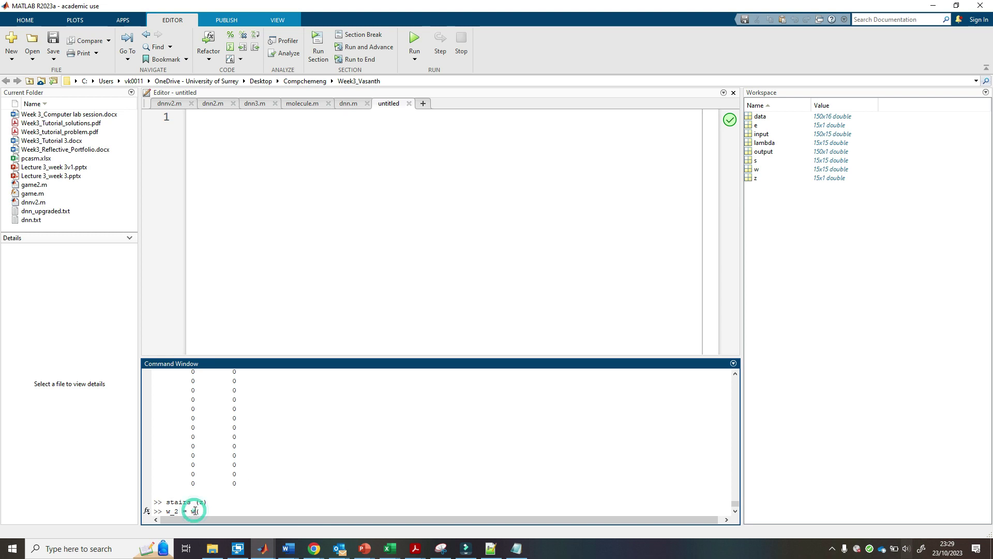
{"action": "left_click", "coordinate": [223, 508]}
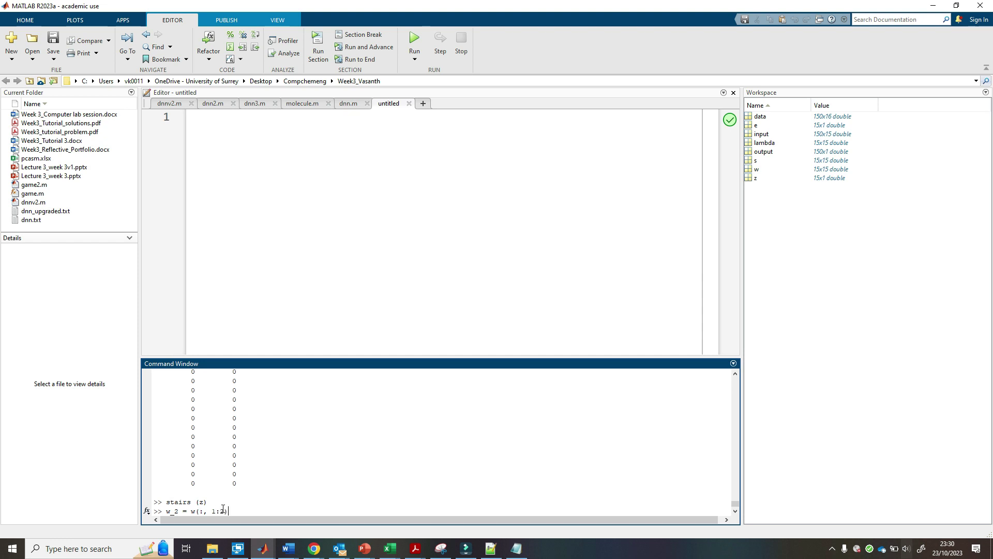
{"action": "key", "text": "Return"}
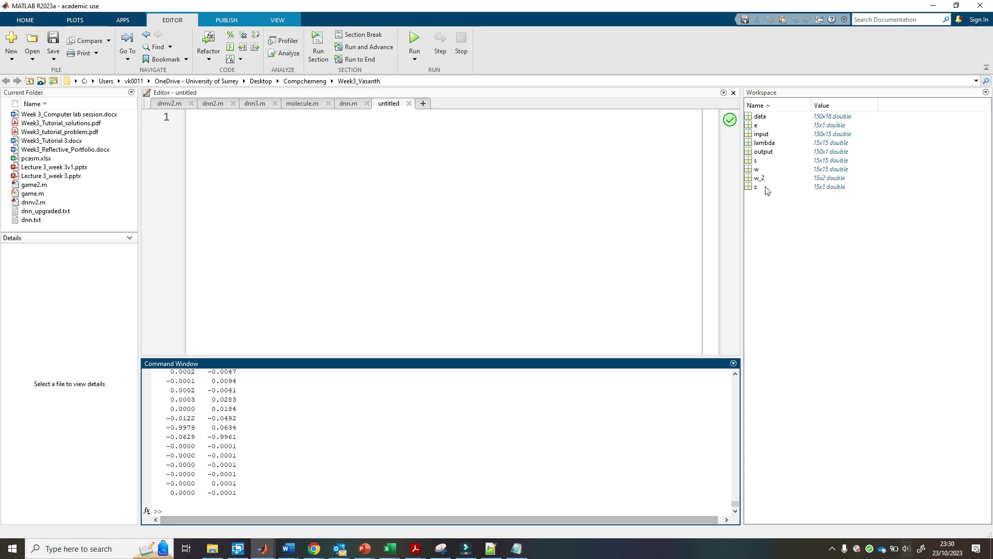
- Inspect the size of w_2 in the workspace and its printed output in the command window
{"action": "left_click", "coordinate": [759, 161]}
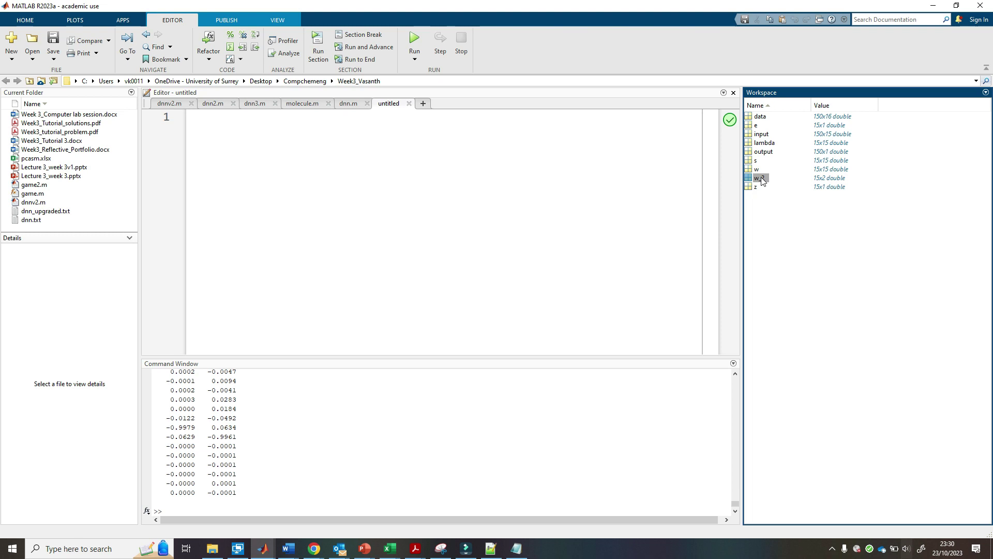
{"action": "double_click", "coordinate": [829, 177]}
{"action": "left_click", "coordinate": [225, 451]}
{"action": "scroll", "coordinate": [172, 432], "scroll_direction": "up", "scroll_amount": 2}
{"action": "left_click_drag", "start_coordinate": [171, 418], "coordinate": [241, 507]}
{"action": "left_click", "coordinate": [166, 427]}
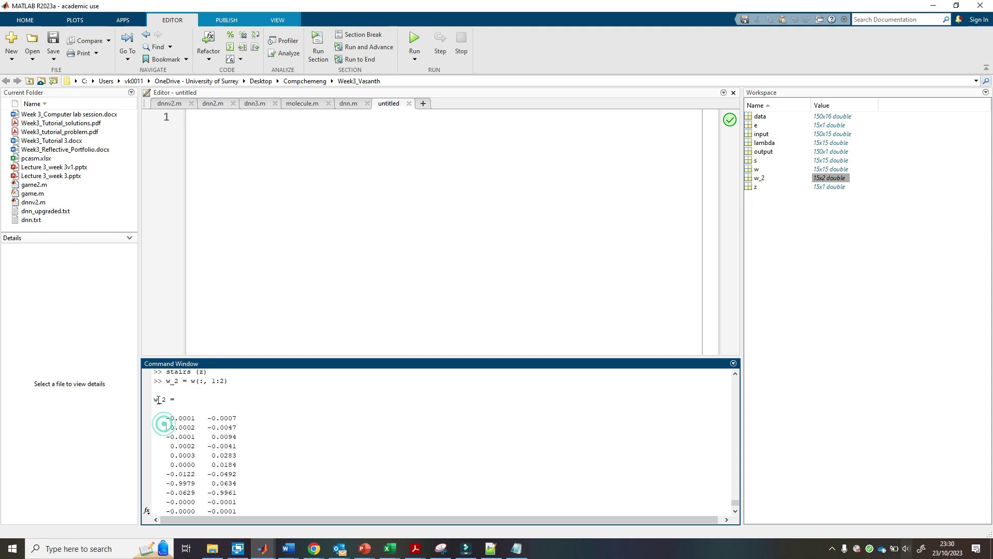
- Examine the entries in the first and second columns of the w_2 output
{"action": "left_click", "coordinate": [191, 390]}
{"action": "left_click", "coordinate": [156, 397]}
{"action": "left_click_drag", "start_coordinate": [174, 418], "coordinate": [199, 503]}
{"action": "left_click", "coordinate": [243, 445]}
{"action": "left_click_drag", "start_coordinate": [186, 418], "coordinate": [182, 455]}
{"action": "left_click", "coordinate": [177, 422]}
{"action": "scroll", "coordinate": [179, 450], "scroll_direction": "down", "scroll_amount": 2}
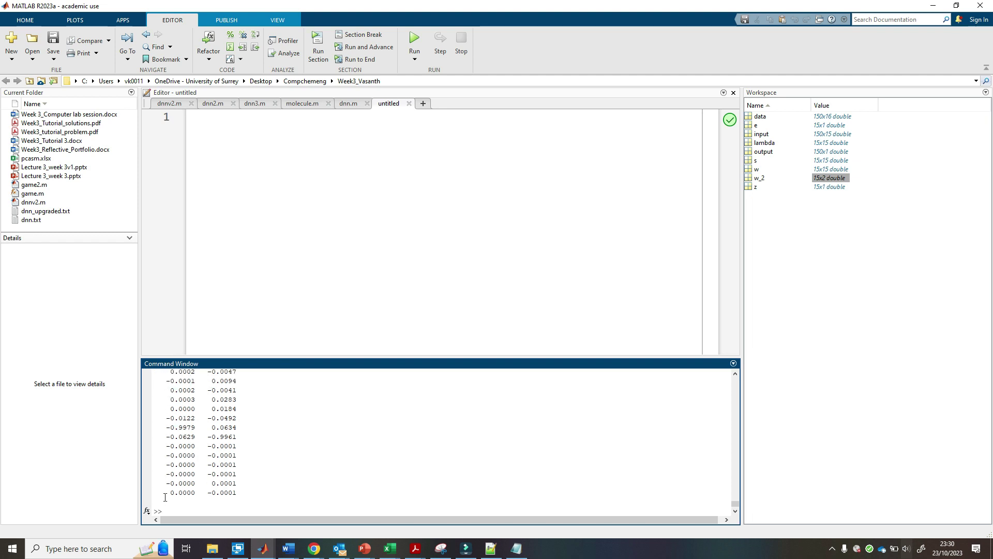
{"action": "scroll", "coordinate": [200, 403], "scroll_direction": "up", "scroll_amount": 2}
{"action": "left_click_drag", "start_coordinate": [223, 418], "coordinate": [228, 466]}
{"action": "scroll", "coordinate": [233, 470], "scroll_direction": "down", "scroll_amount": 2}
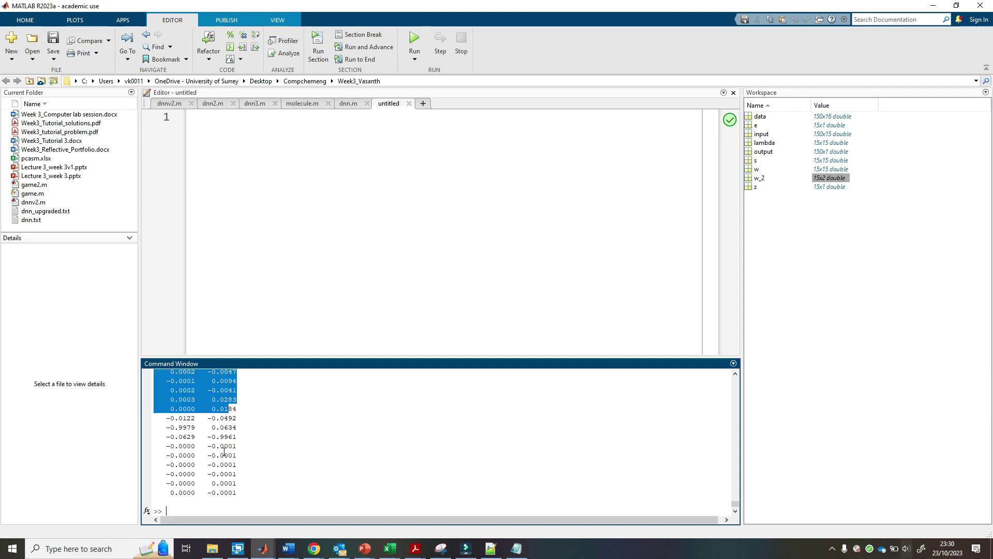
{"action": "scroll", "coordinate": [224, 452], "scroll_direction": "up", "scroll_amount": 2}
- Enter p_c= input * w_2 at the command prompt without running it
{"action": "scroll", "coordinate": [243, 476], "scroll_direction": "down", "scroll_amount": 2}
{"action": "left_click", "coordinate": [194, 513]}
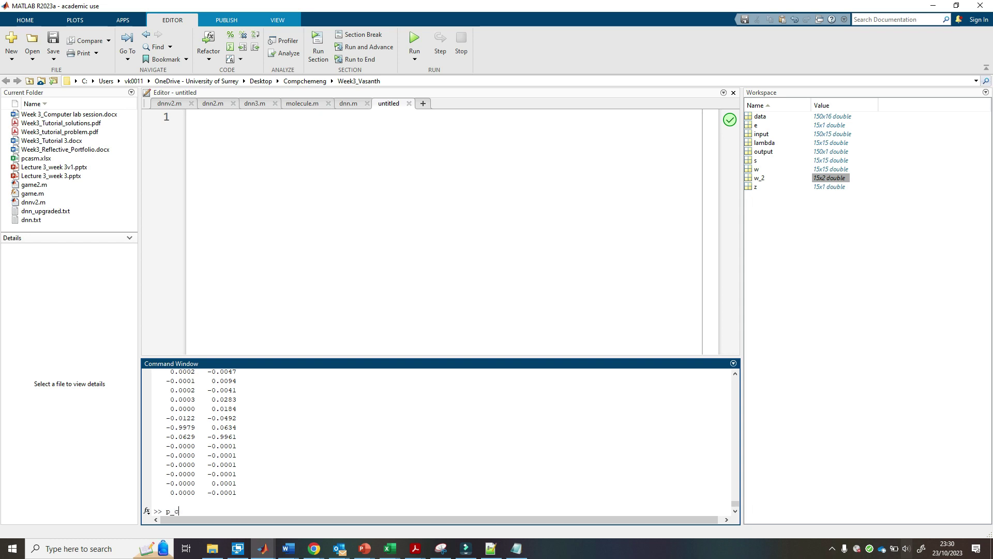
{"action": "type", "text": "= input * w_2"}
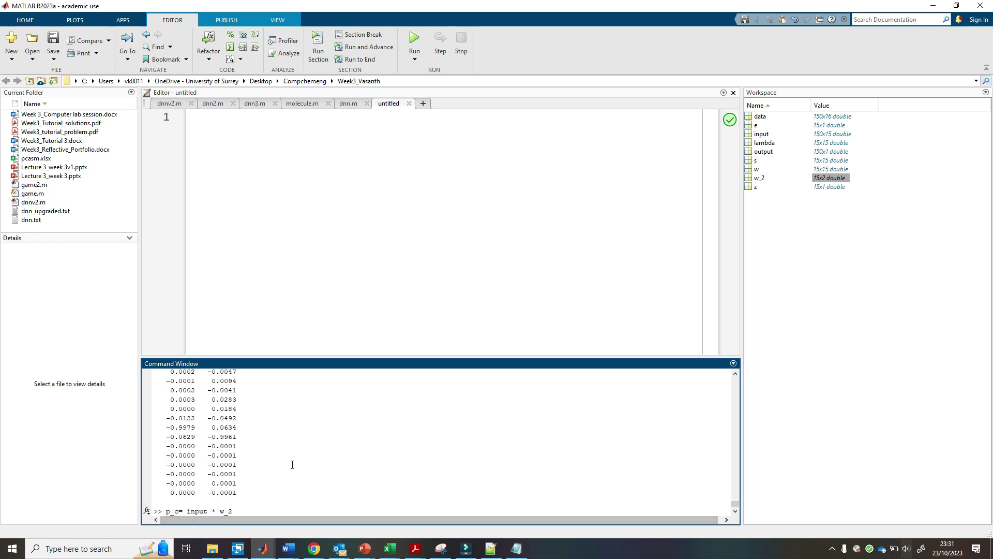
{"action": "left_click", "coordinate": [87, 548]}
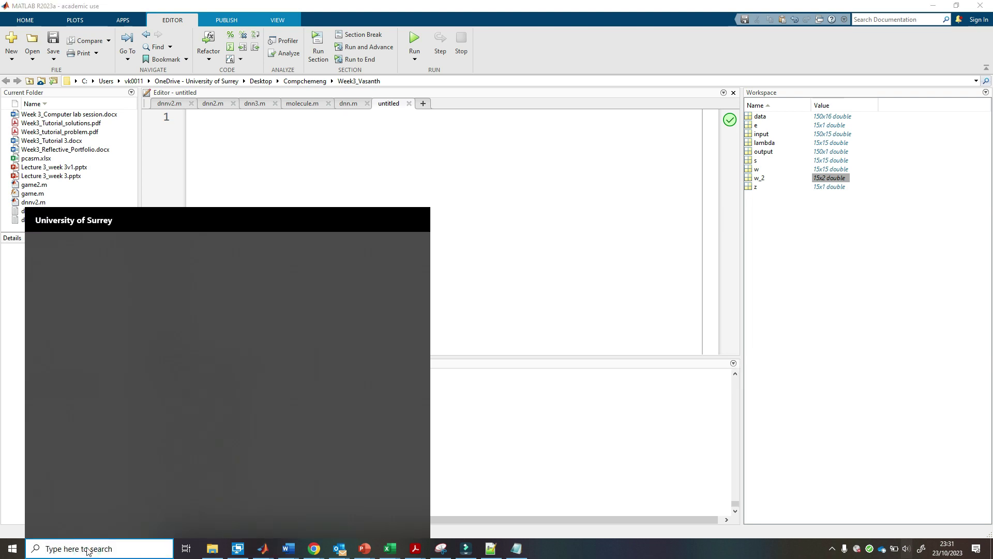
{"action": "type", "text": "paint"}
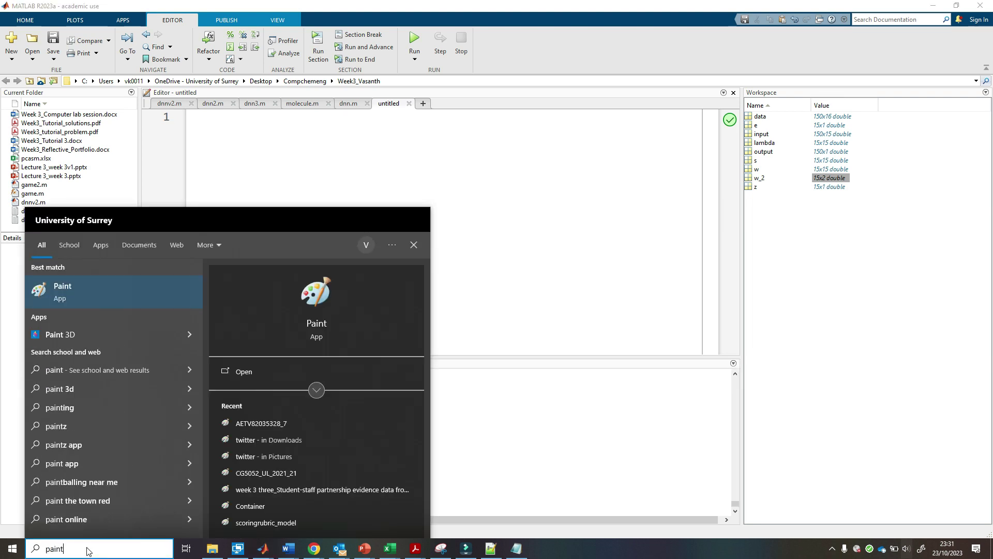
{"action": "left_click", "coordinate": [24, 302]}
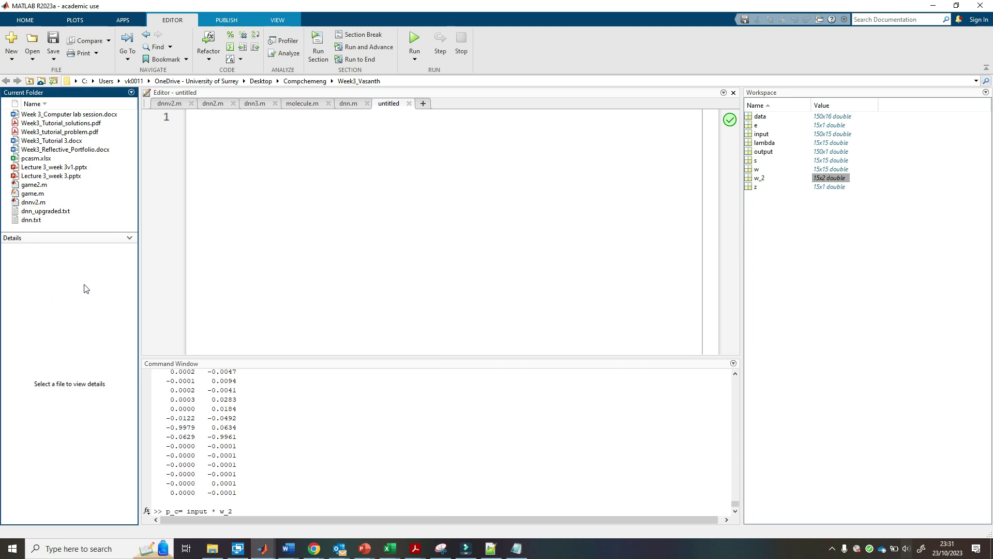
- Open Paint in a maximized window and enlarge the canvas to 1190 × 758 px
{"action": "left_click", "coordinate": [130, 549]}
{"action": "type", "text": "paint"}
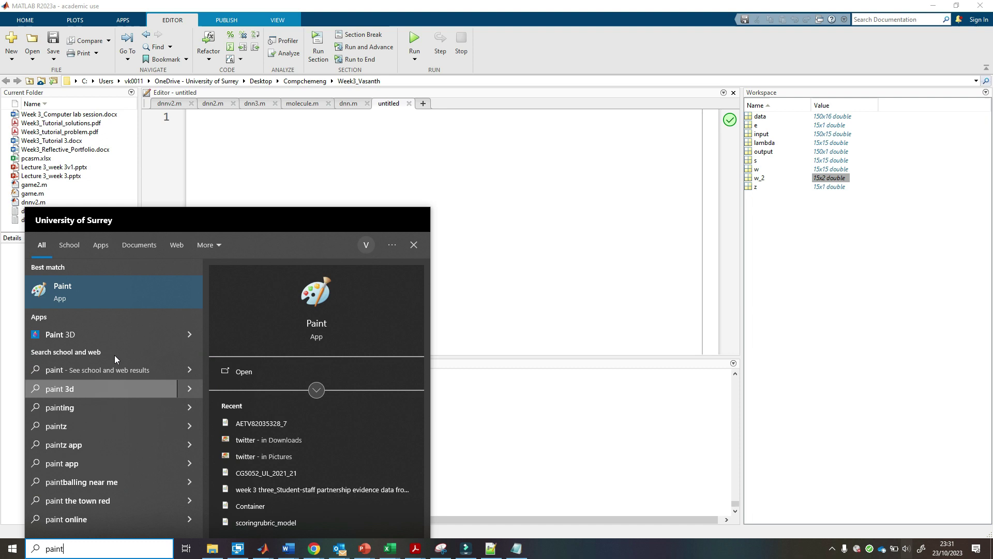
{"action": "left_click", "coordinate": [78, 288]}
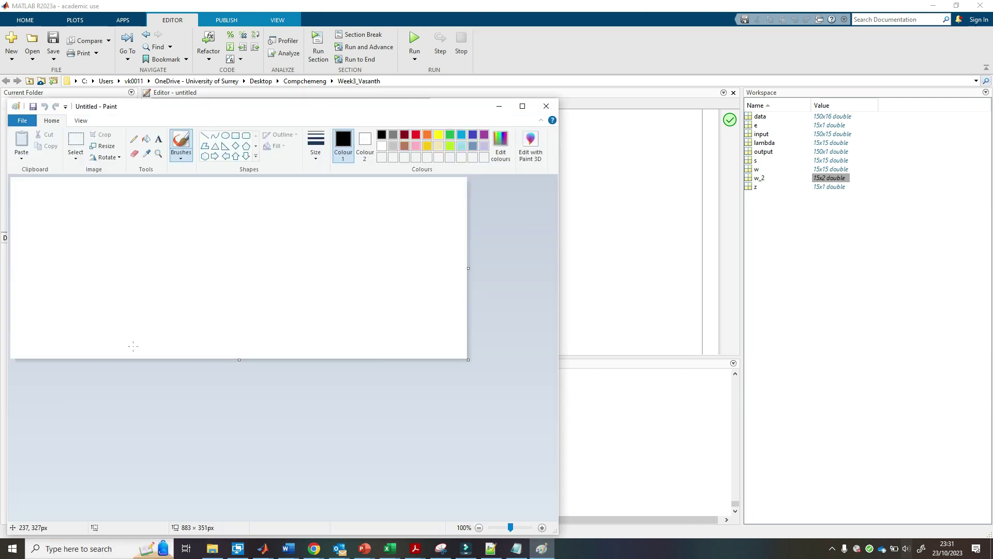
{"action": "left_click", "coordinate": [523, 106]}
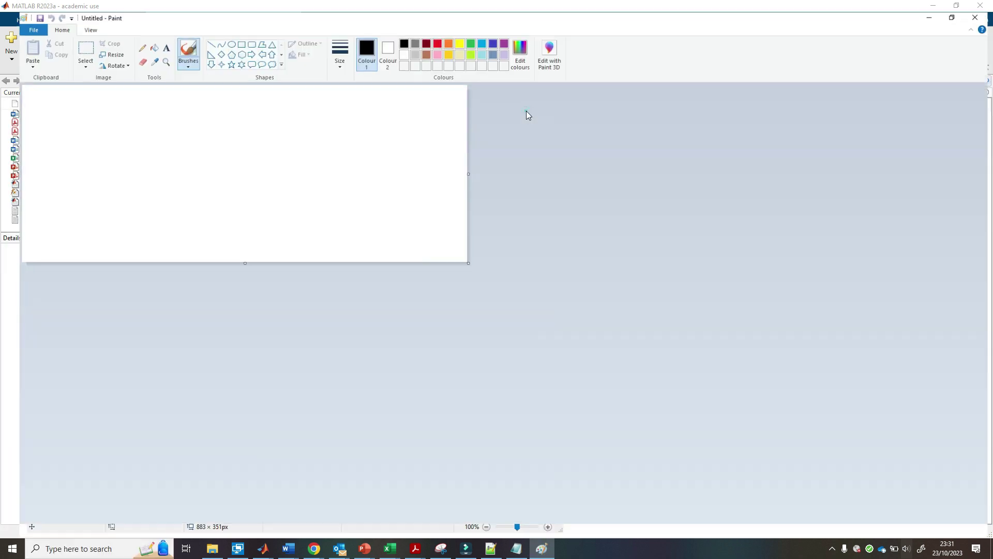
{"action": "left_click_drag", "start_coordinate": [458, 256], "coordinate": [619, 468]}
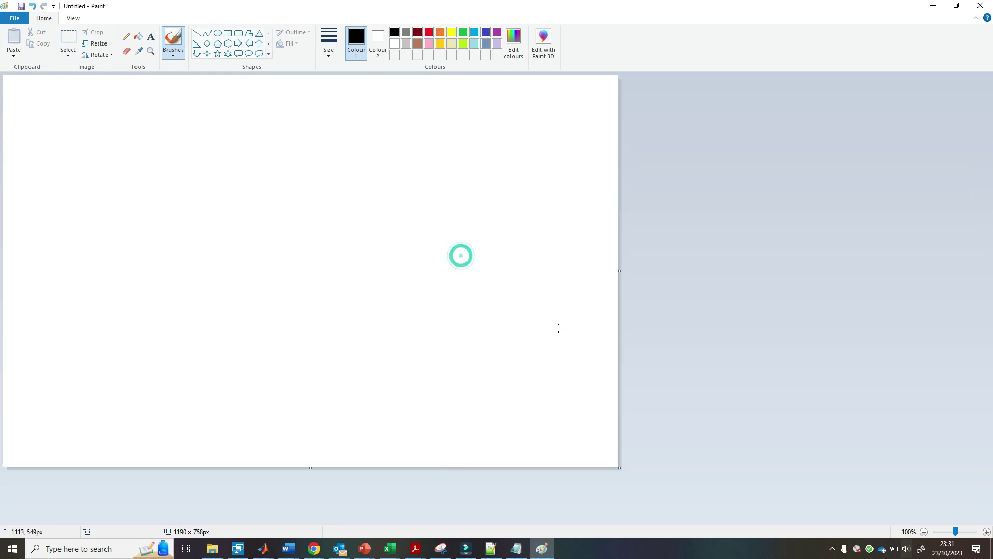
- Sketch a data table outline labelled 15 and 150 with the Pencil, plus a long arrow leading away from it
{"action": "left_click", "coordinate": [126, 36]}
{"action": "mouse_move", "coordinate": [55, 128]}
{"action": "left_mouse_down"}
{"action": "mouse_move", "coordinate": [32, 322]}
{"action": "mouse_move", "coordinate": [45, 395]}
{"action": "left_mouse_up"}
{"action": "mouse_move", "coordinate": [57, 346]}
{"action": "left_mouse_down"}
{"action": "mouse_move", "coordinate": [57, 364]}
{"action": "mouse_move", "coordinate": [78, 360]}
{"action": "mouse_move", "coordinate": [65, 370]}
{"action": "mouse_move", "coordinate": [99, 344]}
{"action": "left_mouse_up"}
{"action": "left_click_drag", "start_coordinate": [55, 128], "coordinate": [311, 119]}
{"action": "mouse_move", "coordinate": [95, 144]}
{"action": "left_mouse_down"}
{"action": "mouse_move", "coordinate": [104, 172]}
{"action": "mouse_move", "coordinate": [128, 158]}
{"action": "mouse_move", "coordinate": [111, 173]}
{"action": "mouse_move", "coordinate": [218, 130]}
{"action": "left_mouse_up"}
{"action": "left_click_drag", "start_coordinate": [95, 218], "coordinate": [373, 243]}
{"action": "mouse_move", "coordinate": [333, 213]}
{"action": "left_mouse_down"}
{"action": "mouse_move", "coordinate": [372, 244]}
{"action": "mouse_move", "coordinate": [311, 267]}
{"action": "left_mouse_up"}
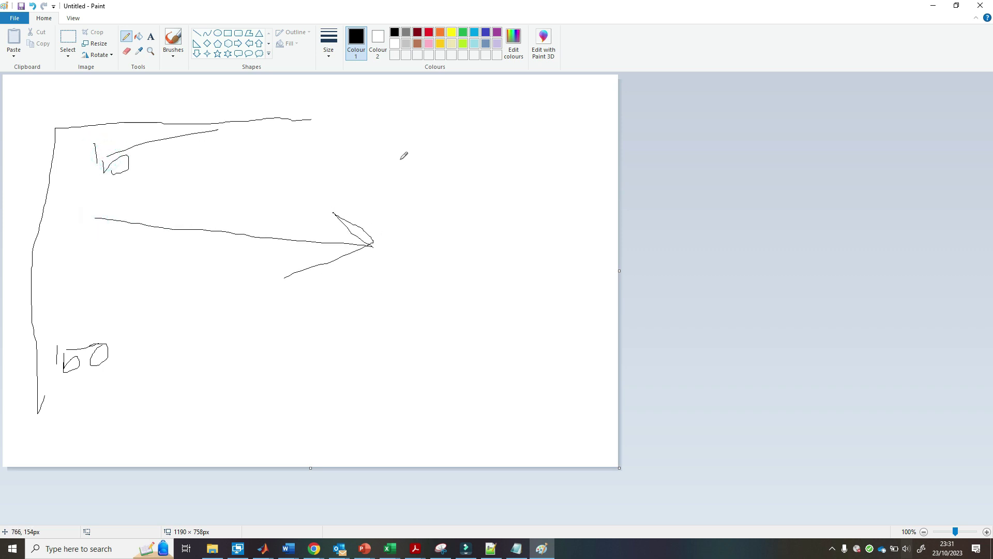
- Draw a pair of crossed axes beyond the arrowhead and two curved arrows leading from the data table to them
{"action": "left_click_drag", "start_coordinate": [457, 137], "coordinate": [457, 334]}
{"action": "left_click_drag", "start_coordinate": [391, 234], "coordinate": [583, 225]}
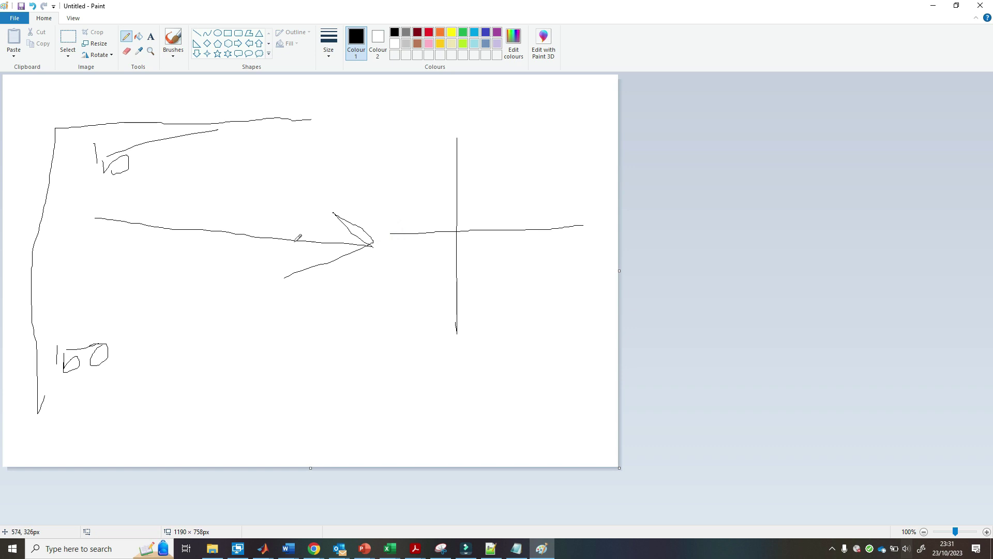
{"action": "left_click_drag", "start_coordinate": [224, 218], "coordinate": [425, 136]}
{"action": "mouse_move", "coordinate": [171, 175]}
{"action": "left_mouse_down"}
{"action": "mouse_move", "coordinate": [355, 98]}
{"action": "mouse_move", "coordinate": [459, 133]}
{"action": "mouse_move", "coordinate": [460, 144]}
{"action": "mouse_move", "coordinate": [472, 119]}
{"action": "mouse_move", "coordinate": [440, 127]}
{"action": "mouse_move", "coordinate": [458, 138]}
{"action": "mouse_move", "coordinate": [462, 129]}
{"action": "left_mouse_up"}
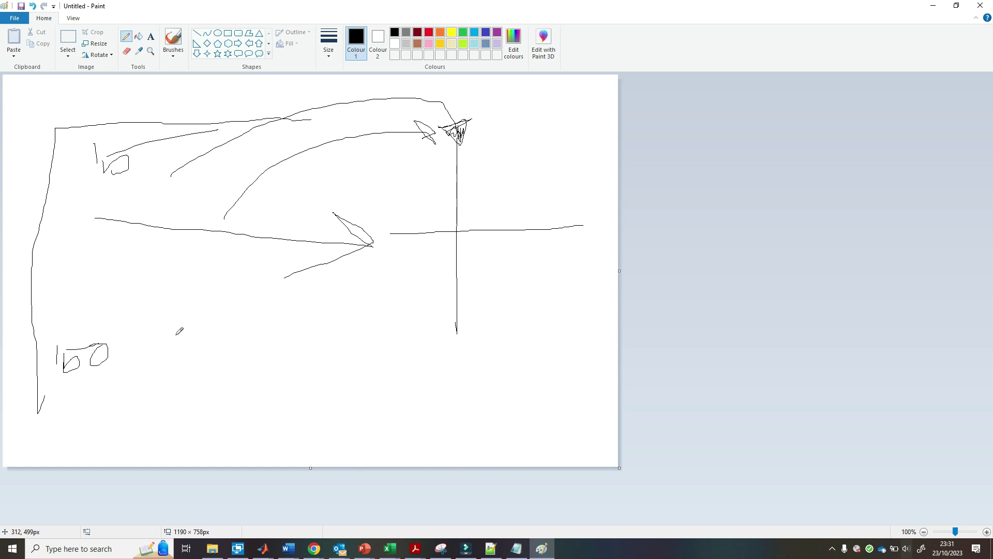
- Encircle the data table, draw a small arrow from it to a horizontal line, and scribble three zigzag clusters along that line
{"action": "mouse_move", "coordinate": [108, 373]}
{"action": "left_mouse_down"}
{"action": "mouse_move", "coordinate": [174, 318]}
{"action": "mouse_move", "coordinate": [226, 198]}
{"action": "mouse_move", "coordinate": [145, 111]}
{"action": "mouse_move", "coordinate": [30, 193]}
{"action": "mouse_move", "coordinate": [14, 289]}
{"action": "mouse_move", "coordinate": [23, 366]}
{"action": "mouse_move", "coordinate": [117, 374]}
{"action": "left_mouse_up"}
{"action": "mouse_move", "coordinate": [180, 338]}
{"action": "left_mouse_down"}
{"action": "mouse_move", "coordinate": [233, 357]}
{"action": "mouse_move", "coordinate": [570, 380]}
{"action": "left_mouse_up"}
{"action": "left_click", "coordinate": [531, 376]}
{"action": "left_click_drag", "start_coordinate": [253, 404], "coordinate": [362, 373]}
{"action": "mouse_move", "coordinate": [394, 405]}
{"action": "left_mouse_down"}
{"action": "mouse_move", "coordinate": [426, 400]}
{"action": "mouse_move", "coordinate": [480, 365]}
{"action": "left_mouse_up"}
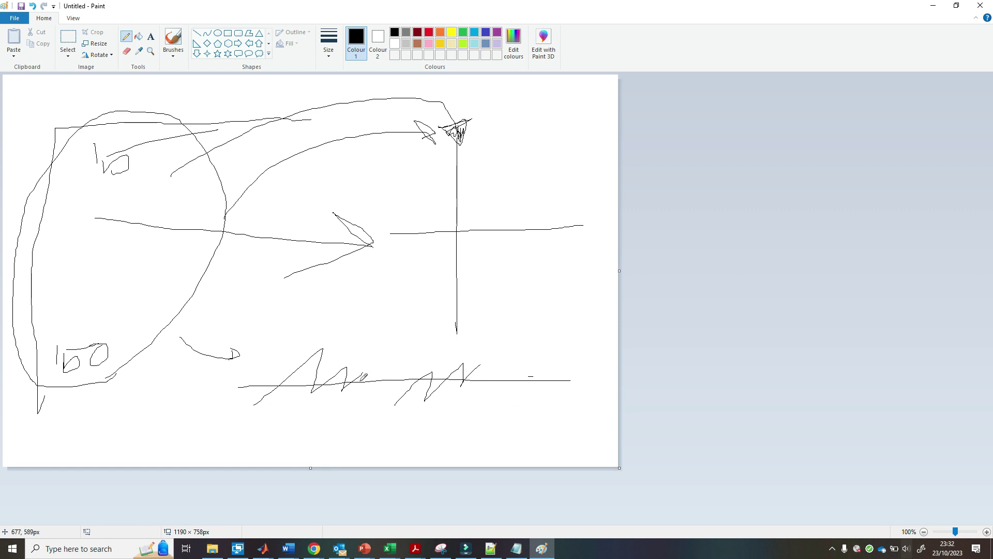
{"action": "mouse_move", "coordinate": [521, 392]}
{"action": "left_mouse_down"}
{"action": "mouse_move", "coordinate": [556, 390]}
{"action": "mouse_move", "coordinate": [591, 379]}
{"action": "left_mouse_up"}
- Draw a loop around each of the three zigzag clusters on the horizontal line
{"action": "mouse_move", "coordinate": [344, 391]}
{"action": "left_mouse_down"}
{"action": "mouse_move", "coordinate": [310, 348]}
{"action": "mouse_move", "coordinate": [317, 416]}
{"action": "left_mouse_up"}
{"action": "mouse_move", "coordinate": [422, 362]}
{"action": "left_mouse_down"}
{"action": "mouse_move", "coordinate": [476, 334]}
{"action": "mouse_move", "coordinate": [444, 334]}
{"action": "left_mouse_up"}
{"action": "mouse_move", "coordinate": [556, 351]}
{"action": "left_mouse_down"}
{"action": "mouse_move", "coordinate": [605, 435]}
{"action": "mouse_move", "coordinate": [572, 352]}
{"action": "left_mouse_up"}
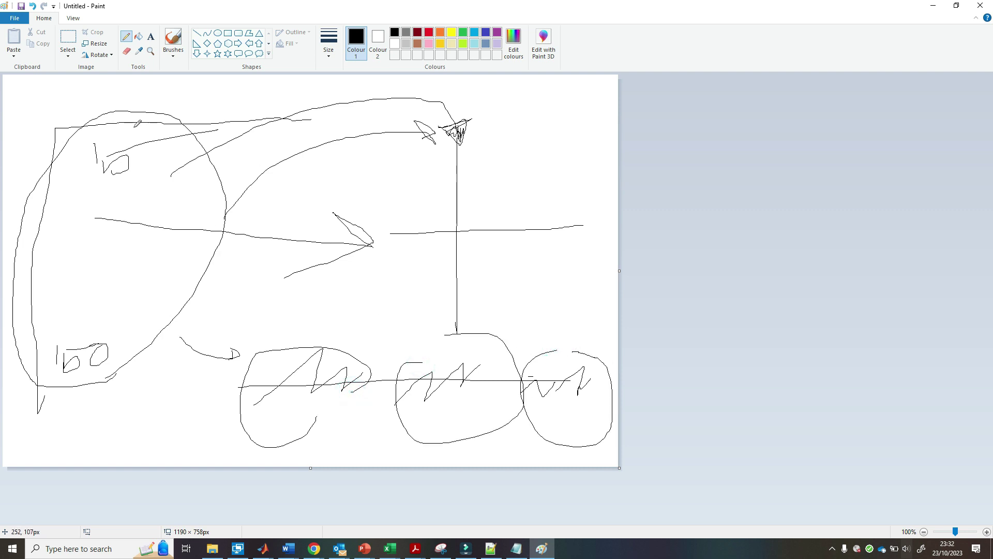
- Check the pending p_c command in MATLAB, and return to Paint to clear the whole canvas
{"action": "left_click", "coordinate": [932, 5]}
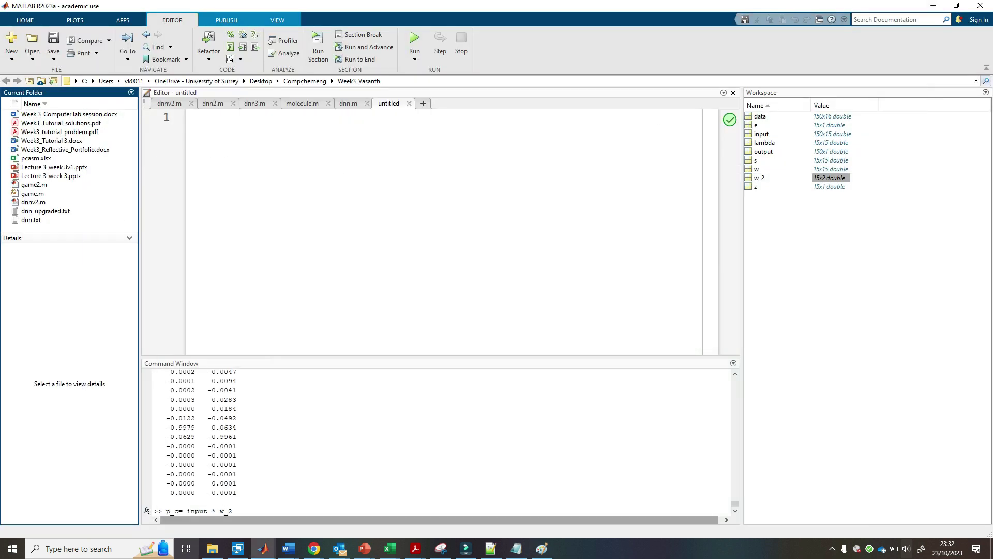
{"action": "left_click", "coordinate": [256, 504]}
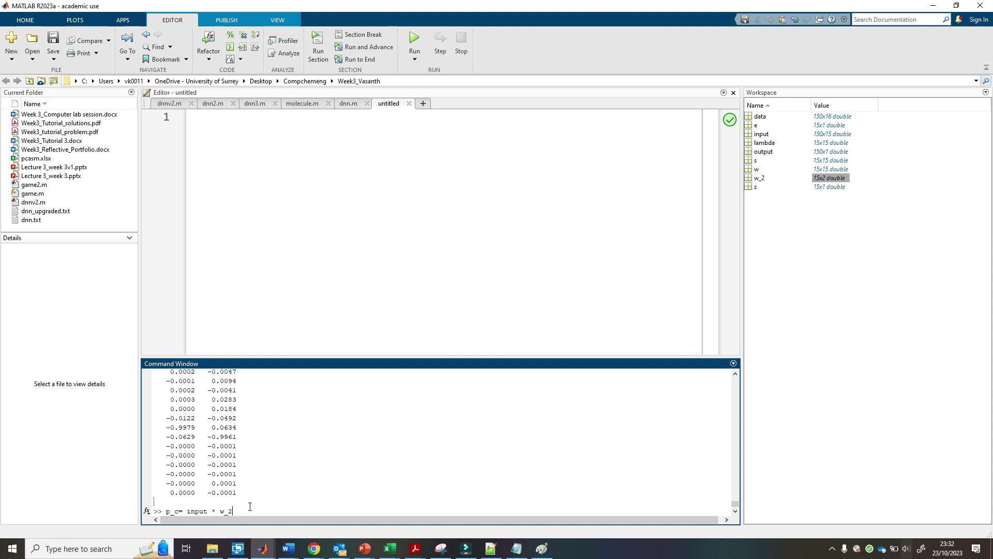
{"action": "key", "text": "alt+Tab"}
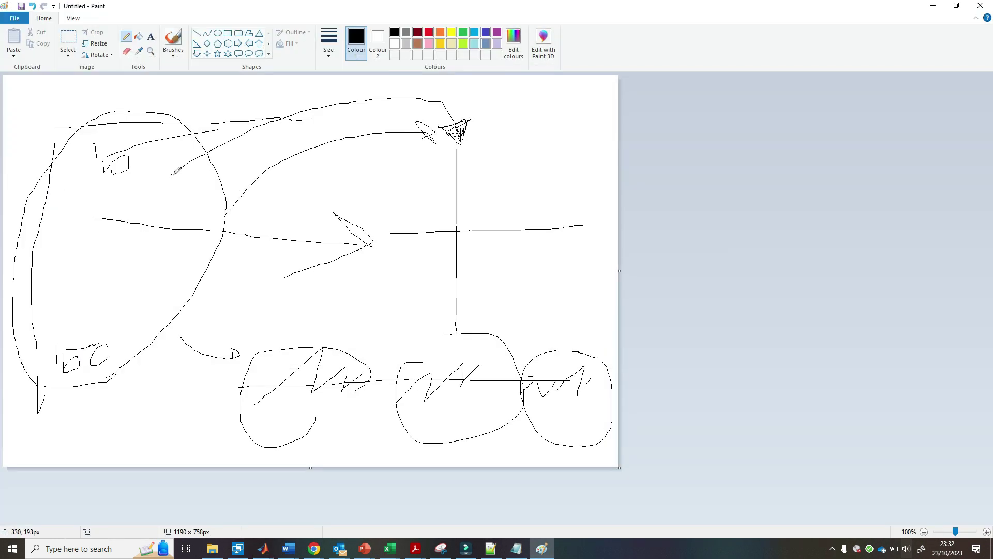
{"action": "key", "text": "ctrl+a"}
{"action": "key", "text": "Delete"}
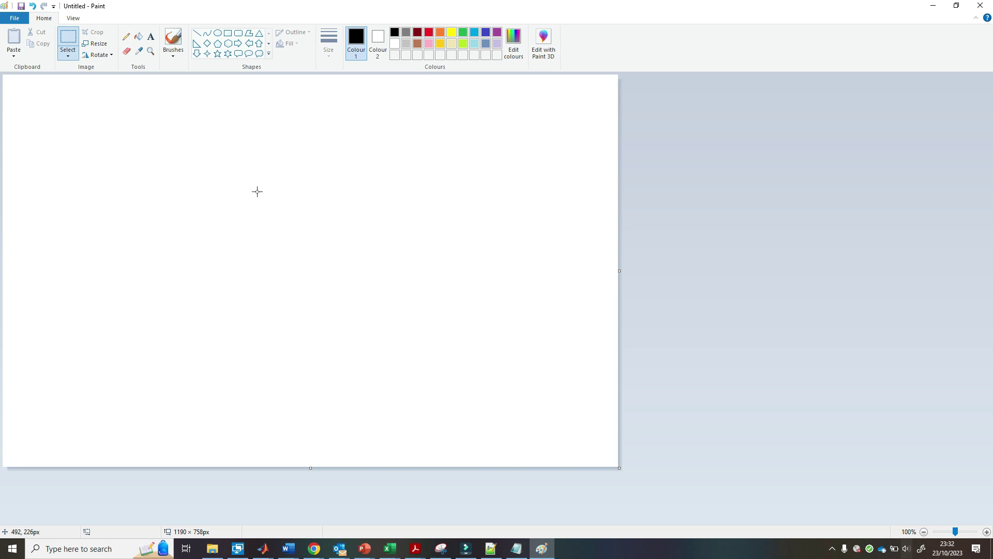
- Write the bracketed matrix size (150x15) with the Pencil, followed by a multiplication sign
{"action": "left_click", "coordinate": [126, 37]}
{"action": "mouse_move", "coordinate": [41, 155]}
{"action": "left_mouse_down"}
{"action": "mouse_move", "coordinate": [64, 192]}
{"action": "mouse_move", "coordinate": [84, 156]}
{"action": "mouse_move", "coordinate": [97, 189]}
{"action": "mouse_move", "coordinate": [120, 168]}
{"action": "mouse_move", "coordinate": [140, 185]}
{"action": "left_mouse_up"}
{"action": "mouse_move", "coordinate": [151, 157]}
{"action": "left_mouse_down"}
{"action": "mouse_move", "coordinate": [152, 186]}
{"action": "mouse_move", "coordinate": [174, 189]}
{"action": "mouse_move", "coordinate": [177, 164]}
{"action": "mouse_move", "coordinate": [224, 202]}
{"action": "left_mouse_up"}
{"action": "mouse_move", "coordinate": [36, 161]}
{"action": "left_mouse_down"}
{"action": "mouse_move", "coordinate": [21, 193]}
{"action": "mouse_move", "coordinate": [37, 199]}
{"action": "left_mouse_up"}
{"action": "mouse_move", "coordinate": [271, 166]}
{"action": "left_mouse_down"}
{"action": "mouse_move", "coordinate": [253, 194]}
{"action": "mouse_move", "coordinate": [271, 195]}
{"action": "left_mouse_up"}
- Draw a tall bracketed matrix after the multiplication sign, label it 150x2, and fill it with two wavy vertical columns
{"action": "mouse_move", "coordinate": [296, 146]}
{"action": "left_mouse_down"}
{"action": "mouse_move", "coordinate": [289, 189]}
{"action": "mouse_move", "coordinate": [337, 349]}
{"action": "left_mouse_up"}
{"action": "left_click_drag", "start_coordinate": [377, 135], "coordinate": [452, 374]}
{"action": "mouse_move", "coordinate": [310, 117]}
{"action": "left_mouse_down"}
{"action": "mouse_move", "coordinate": [315, 138]}
{"action": "mouse_move", "coordinate": [332, 130]}
{"action": "mouse_move", "coordinate": [329, 148]}
{"action": "mouse_move", "coordinate": [329, 129]}
{"action": "mouse_move", "coordinate": [348, 137]}
{"action": "mouse_move", "coordinate": [343, 120]}
{"action": "mouse_move", "coordinate": [357, 136]}
{"action": "left_mouse_up"}
{"action": "mouse_move", "coordinate": [356, 116]}
{"action": "left_mouse_down"}
{"action": "mouse_move", "coordinate": [368, 130]}
{"action": "mouse_move", "coordinate": [380, 119]}
{"action": "left_mouse_up"}
{"action": "left_click_drag", "start_coordinate": [382, 129], "coordinate": [433, 143]}
{"action": "mouse_move", "coordinate": [317, 178]}
{"action": "left_mouse_down"}
{"action": "mouse_move", "coordinate": [312, 209]}
{"action": "mouse_move", "coordinate": [353, 373]}
{"action": "mouse_move", "coordinate": [360, 351]}
{"action": "left_mouse_up"}
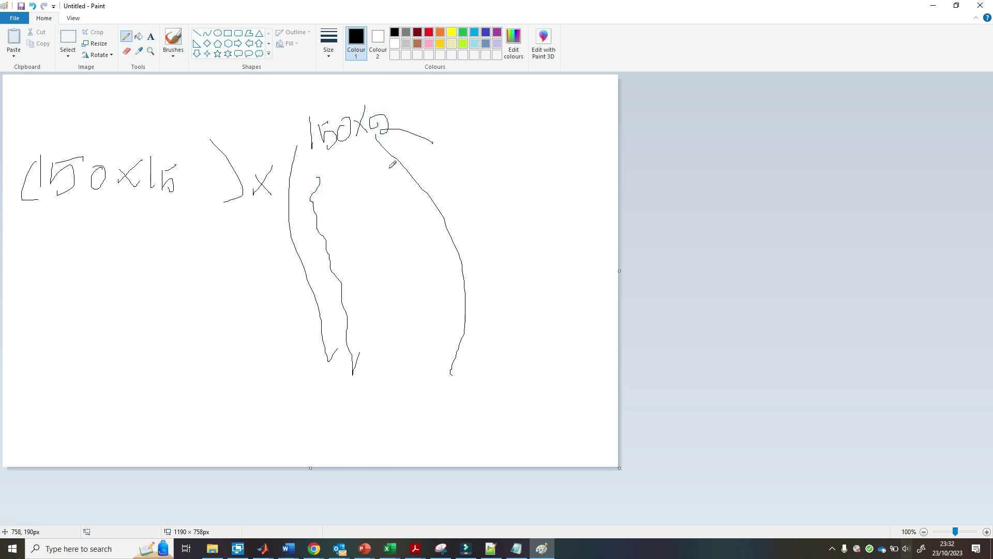
{"action": "mouse_move", "coordinate": [349, 173]}
{"action": "left_mouse_down"}
{"action": "mouse_move", "coordinate": [419, 267]}
{"action": "mouse_move", "coordinate": [426, 385]}
{"action": "left_mouse_up"}
- Draw an arrow from 150x15 to a crossed-out scribble, and add wavy underlines beneath the 150x15 and 150x2 labels
{"action": "mouse_move", "coordinate": [166, 238]}
{"action": "left_mouse_down"}
{"action": "mouse_move", "coordinate": [202, 286]}
{"action": "mouse_move", "coordinate": [266, 276]}
{"action": "mouse_move", "coordinate": [230, 284]}
{"action": "mouse_move", "coordinate": [225, 297]}
{"action": "left_mouse_up"}
{"action": "mouse_move", "coordinate": [34, 223]}
{"action": "left_mouse_down"}
{"action": "mouse_move", "coordinate": [103, 233]}
{"action": "mouse_move", "coordinate": [165, 215]}
{"action": "left_mouse_up"}
{"action": "left_click_drag", "start_coordinate": [319, 157], "coordinate": [371, 148]}
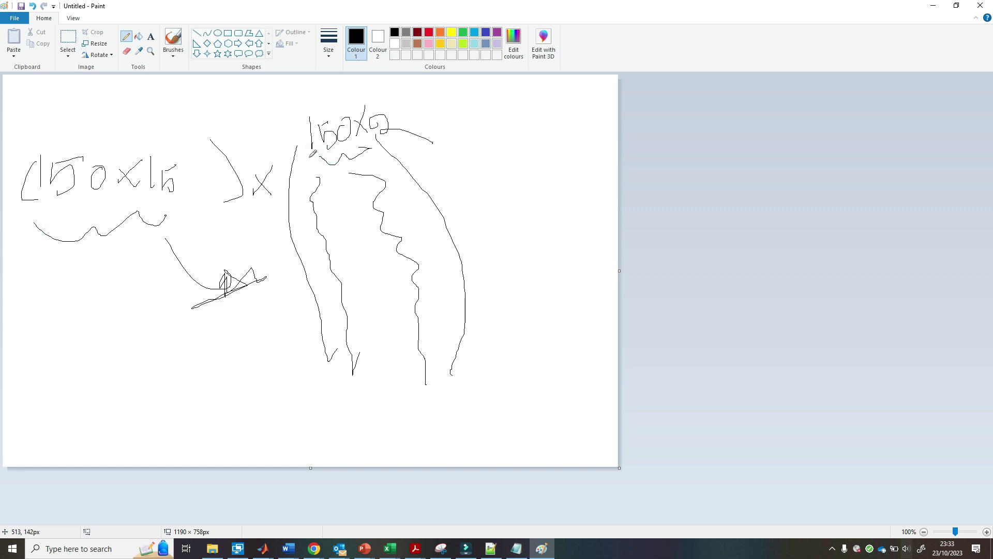
- Draw an equals sign followed by a bracketed result matrix with two vertical columns, labelled 150x2 with an underline
{"action": "left_click_drag", "start_coordinate": [460, 224], "coordinate": [481, 227]}
{"action": "mouse_move", "coordinate": [515, 125]}
{"action": "left_mouse_down"}
{"action": "mouse_move", "coordinate": [524, 297]}
{"action": "mouse_move", "coordinate": [546, 297]}
{"action": "left_mouse_up"}
{"action": "left_click_drag", "start_coordinate": [570, 139], "coordinate": [602, 268]}
{"action": "mouse_move", "coordinate": [476, 97]}
{"action": "left_mouse_down"}
{"action": "mouse_move", "coordinate": [474, 131]}
{"action": "mouse_move", "coordinate": [486, 146]}
{"action": "left_mouse_up"}
{"action": "mouse_move", "coordinate": [490, 108]}
{"action": "left_mouse_down"}
{"action": "mouse_move", "coordinate": [517, 107]}
{"action": "mouse_move", "coordinate": [512, 93]}
{"action": "mouse_move", "coordinate": [516, 107]}
{"action": "mouse_move", "coordinate": [533, 91]}
{"action": "mouse_move", "coordinate": [527, 121]}
{"action": "mouse_move", "coordinate": [466, 155]}
{"action": "mouse_move", "coordinate": [549, 105]}
{"action": "mouse_move", "coordinate": [465, 154]}
{"action": "left_mouse_up"}
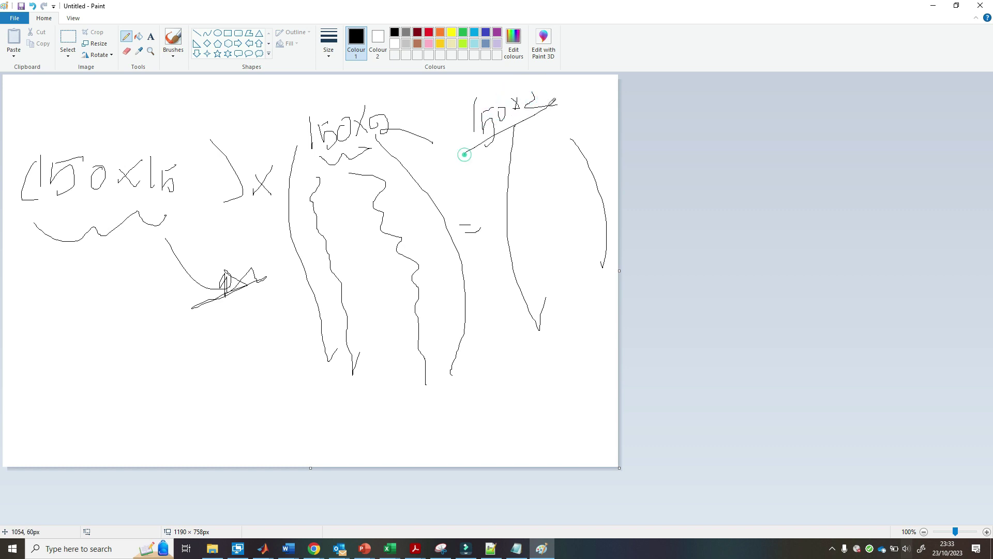
{"action": "left_click_drag", "start_coordinate": [533, 134], "coordinate": [537, 270]}
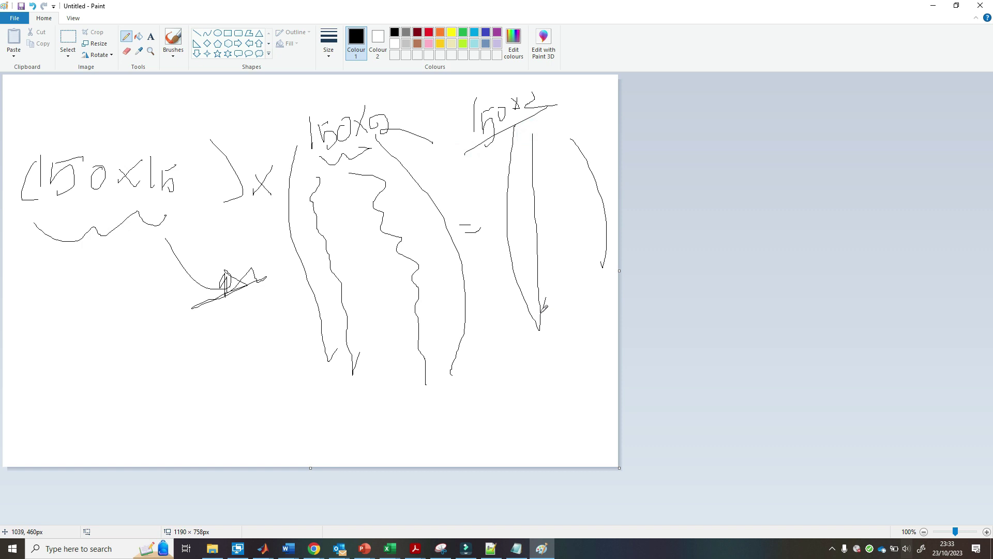
{"action": "left_click_drag", "start_coordinate": [556, 142], "coordinate": [561, 286]}
- Return to MATLAB, run the pending command p_c= input * w_2, and highlight the last rows of its output
{"action": "left_click", "coordinate": [944, 5]}
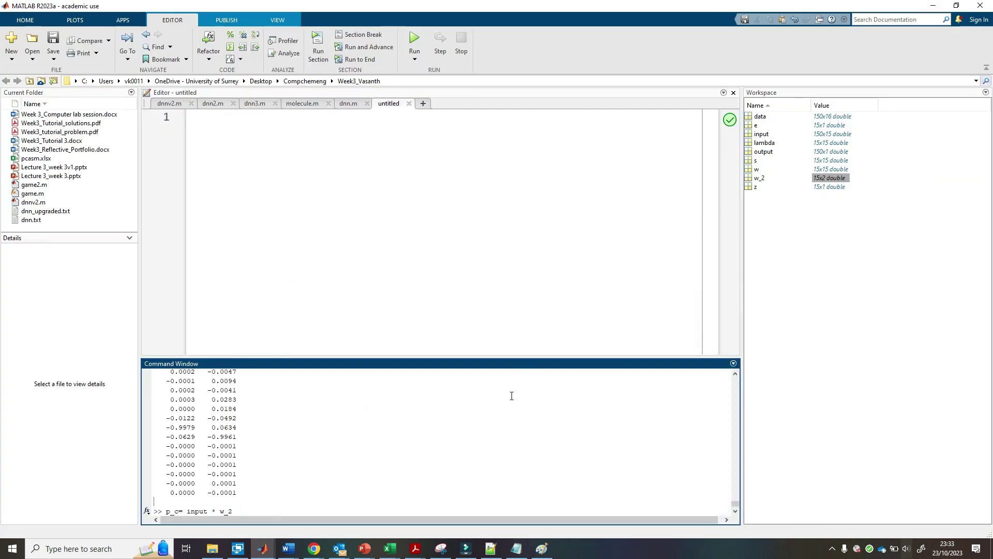
{"action": "key", "text": "Return"}
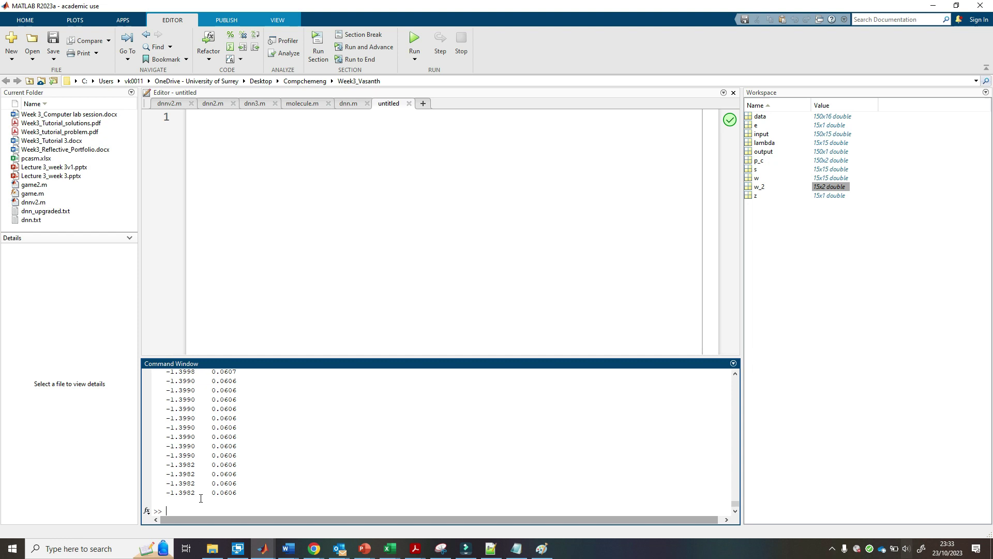
{"action": "left_click_drag", "start_coordinate": [246, 492], "coordinate": [171, 359]}
{"action": "left_click", "coordinate": [173, 420]}
- Examine the first rows of the p_c output, highlighting the values of its first and second columns
{"action": "scroll", "coordinate": [181, 424], "scroll_direction": "up", "scroll_amount": 20}
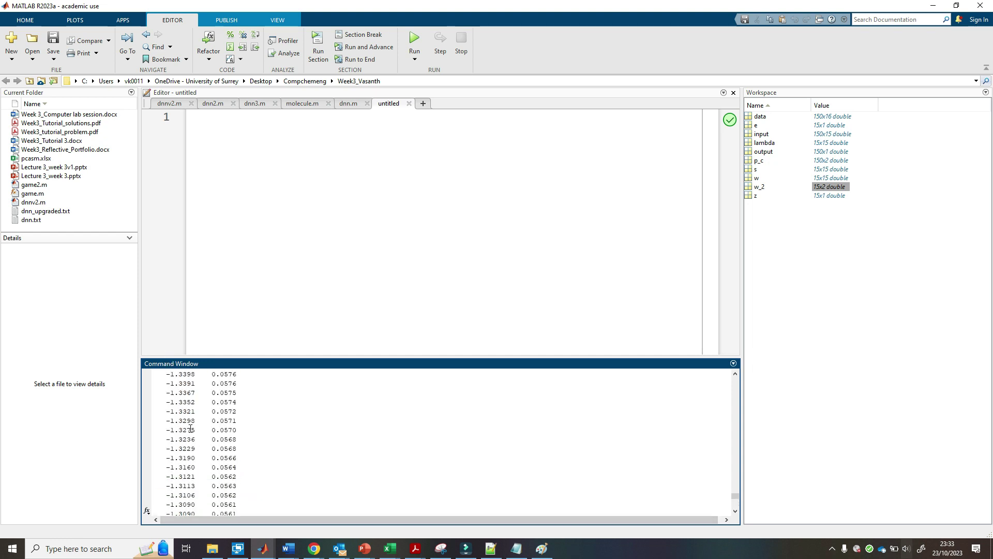
{"action": "scroll", "coordinate": [191, 429], "scroll_direction": "up", "scroll_amount": 8}
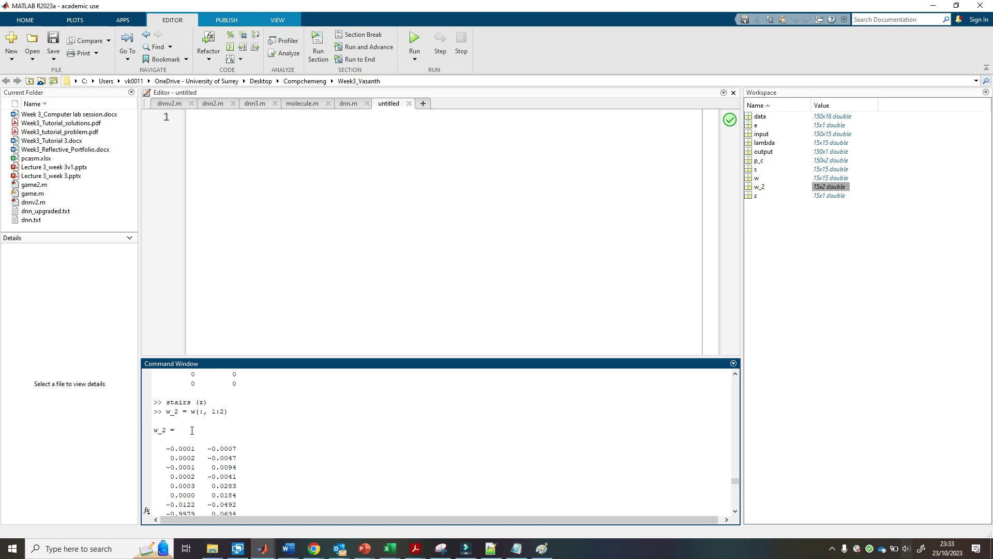
{"action": "left_click", "coordinate": [178, 450]}
{"action": "scroll", "coordinate": [192, 500], "scroll_direction": "down", "scroll_amount": 8}
{"action": "scroll", "coordinate": [193, 501], "scroll_direction": "down", "scroll_amount": 3}
{"action": "scroll", "coordinate": [191, 466], "scroll_direction": "up", "scroll_amount": 2}
{"action": "scroll", "coordinate": [189, 439], "scroll_direction": "down", "scroll_amount": 2}
{"action": "left_click_drag", "start_coordinate": [187, 429], "coordinate": [187, 476]}
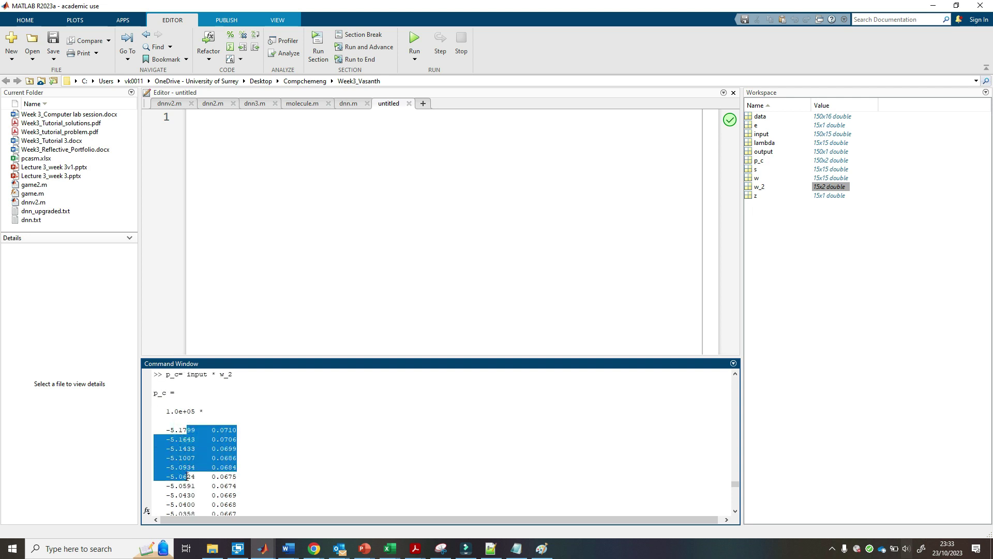
{"action": "left_click", "coordinate": [241, 483]}
{"action": "left_click_drag", "start_coordinate": [226, 430], "coordinate": [226, 468]}
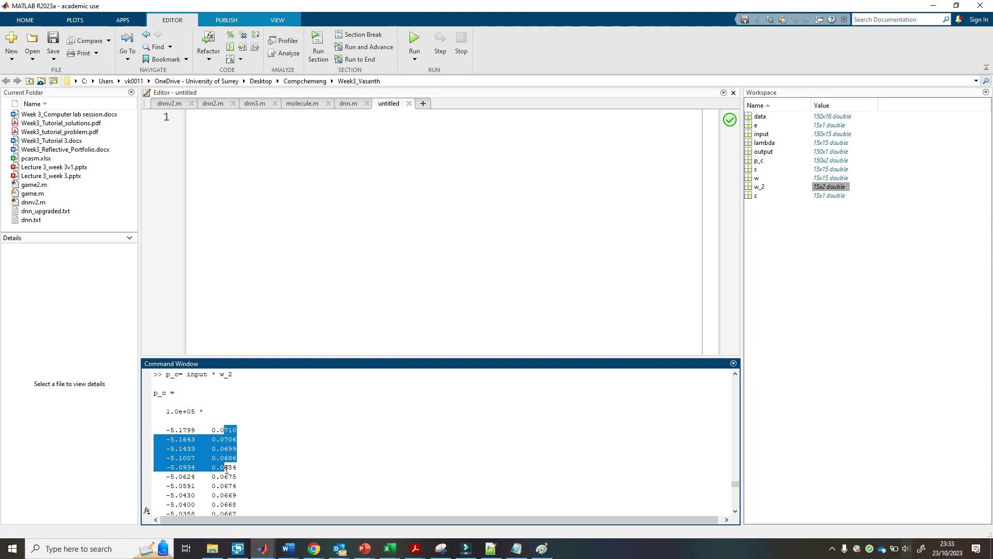
{"action": "left_click", "coordinate": [318, 460]}
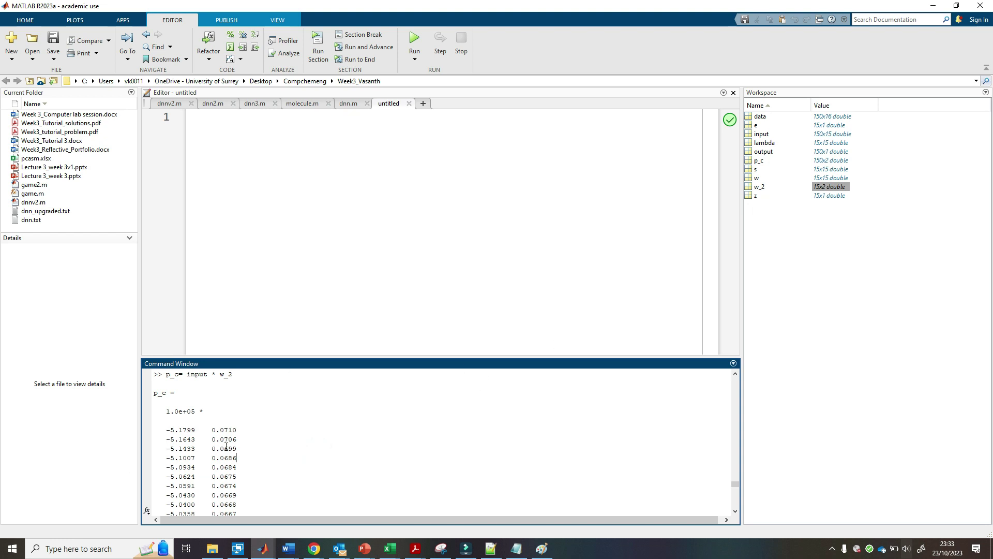
- Check the dimensions of p_c among the workspace variables
{"action": "left_click", "coordinate": [771, 93]}
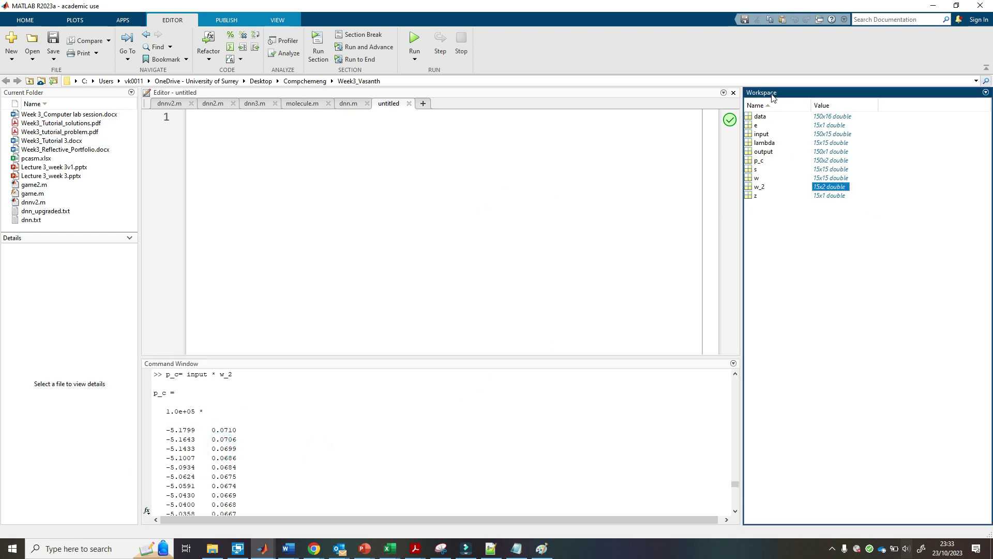
{"action": "left_click", "coordinate": [759, 160]}
{"action": "left_click", "coordinate": [822, 160]}
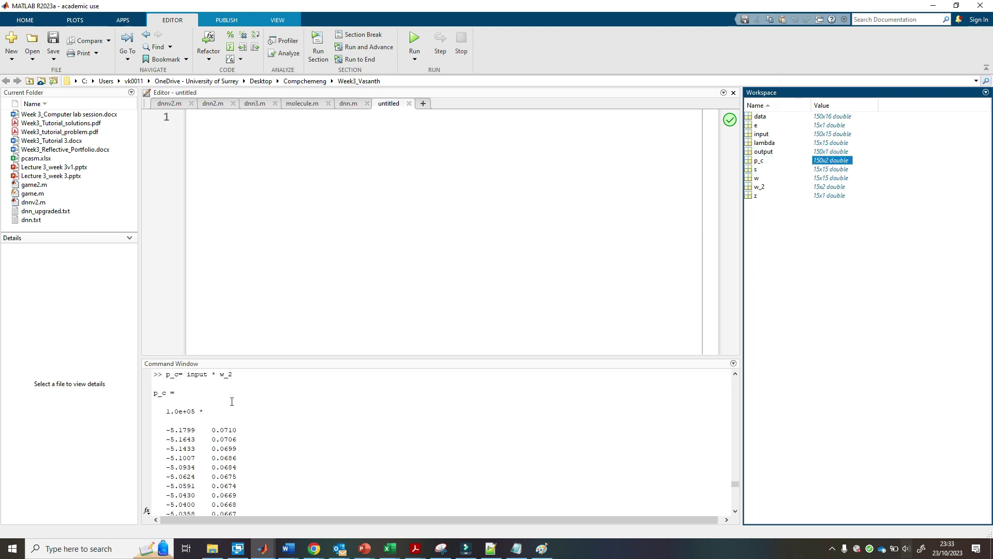
- Try to plot both p_c columns in a new figure with figure; plot(p_c(:,1), p_c(:,2), 100, output, filled)
{"action": "scroll", "coordinate": [213, 454], "scroll_direction": "down", "scroll_amount": 20}
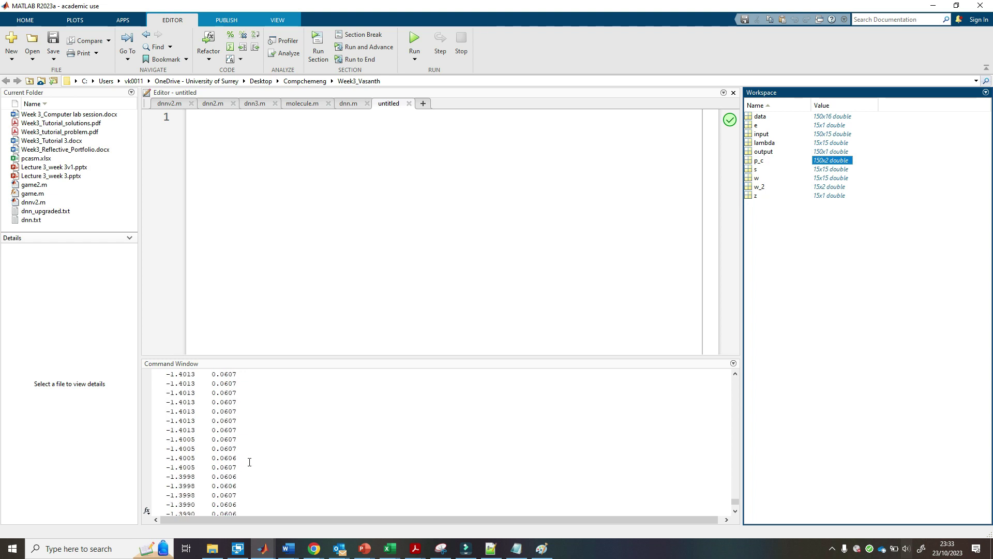
{"action": "left_click", "coordinate": [204, 504]}
{"action": "type", "text": "plot"}
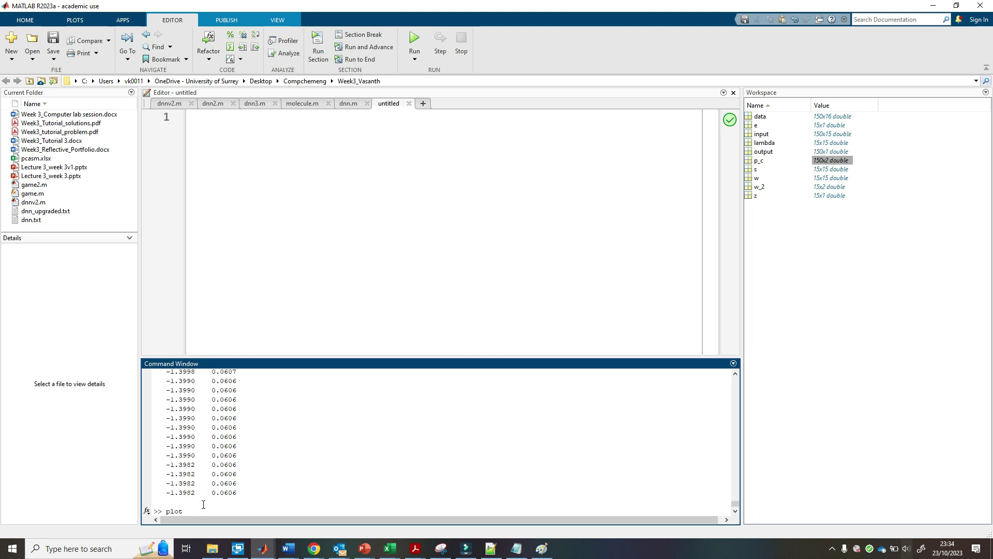
{"action": "type", "text": "figure; plot"}
{"action": "type", "text": ",1), p_c"}
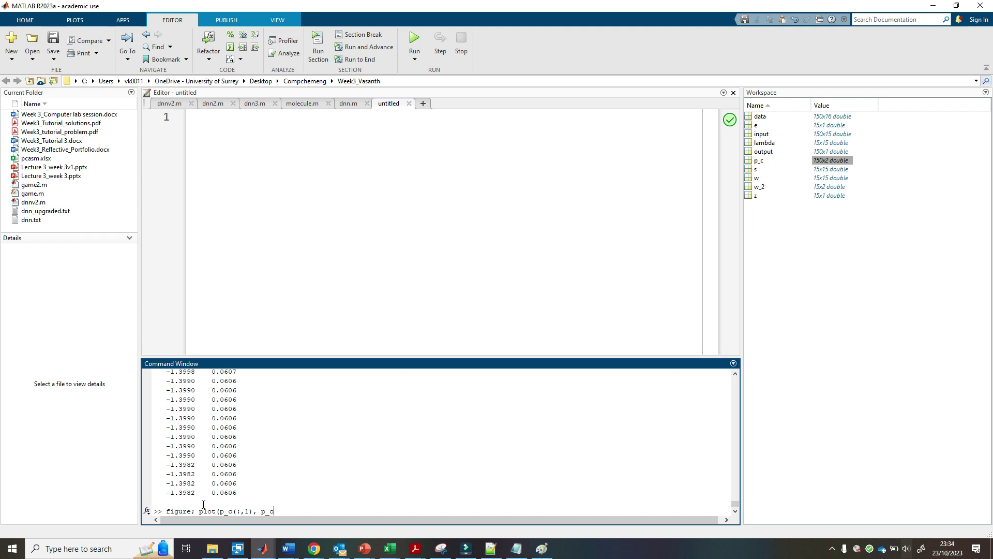
{"action": "type", "text": "(:"}
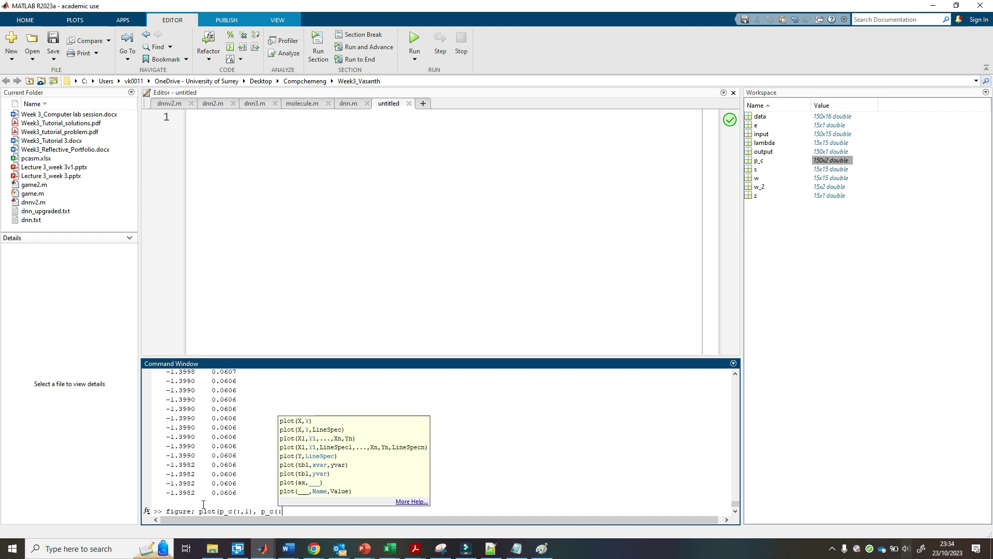
{"action": "type", "text": ",2),"}
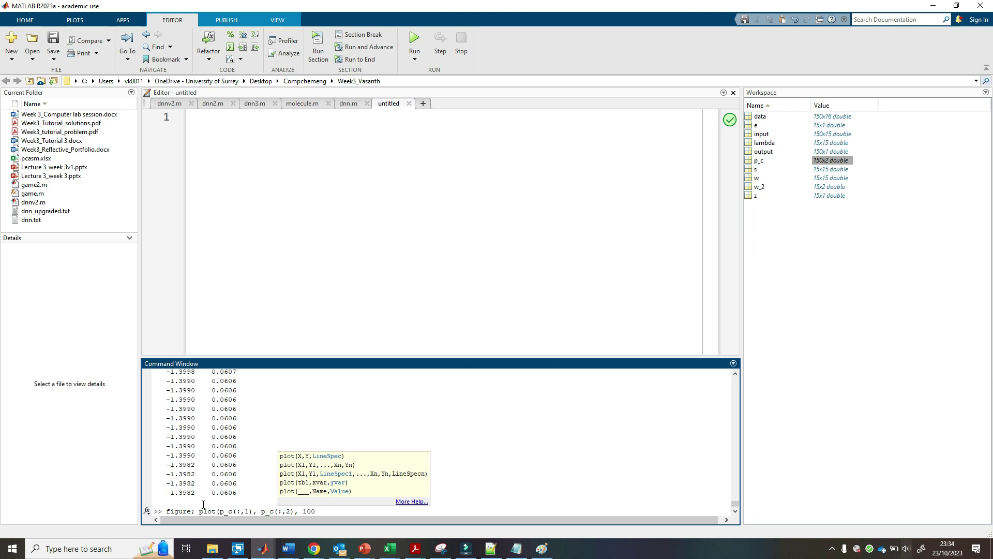
{"action": "type", "text": "100"}
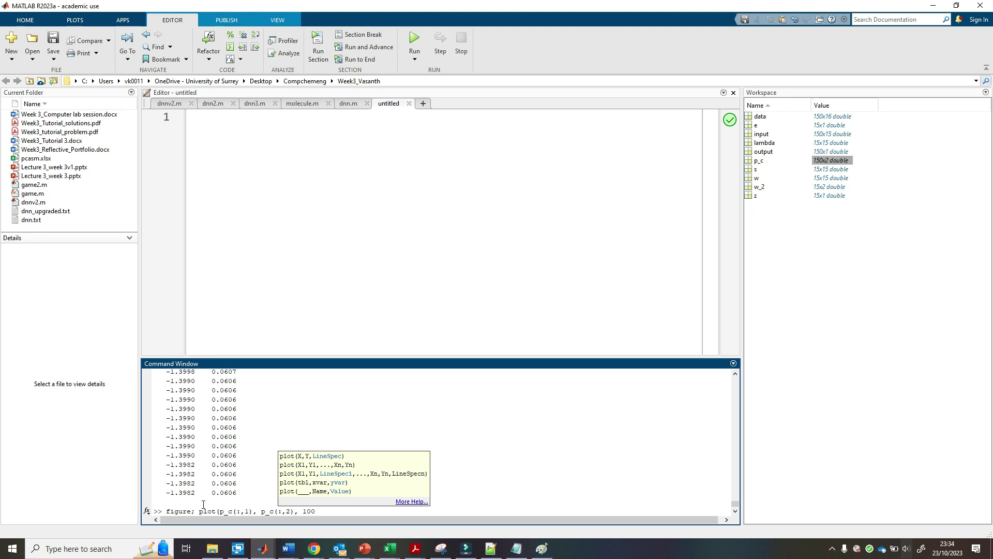
{"action": "type", "text": ","}
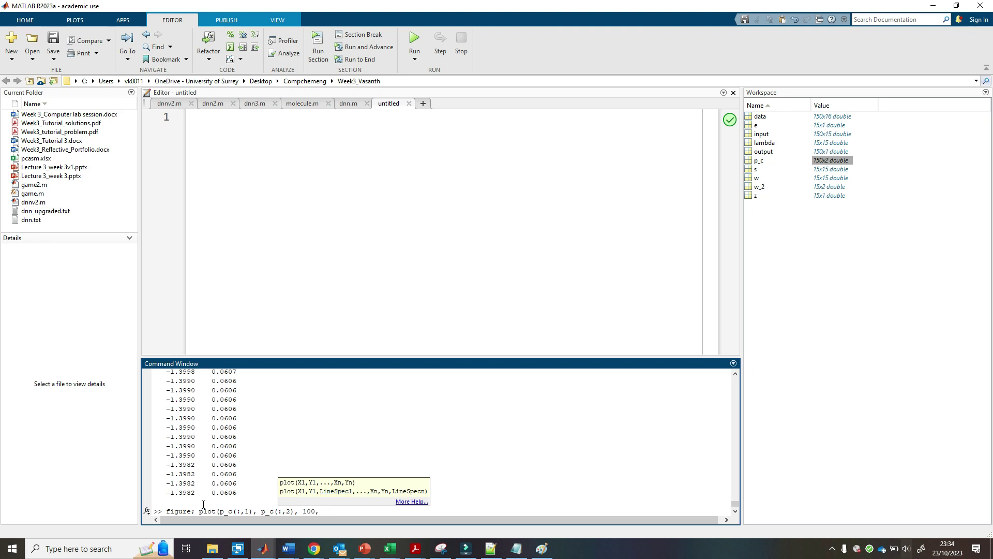
{"action": "type", "text": " outp"}
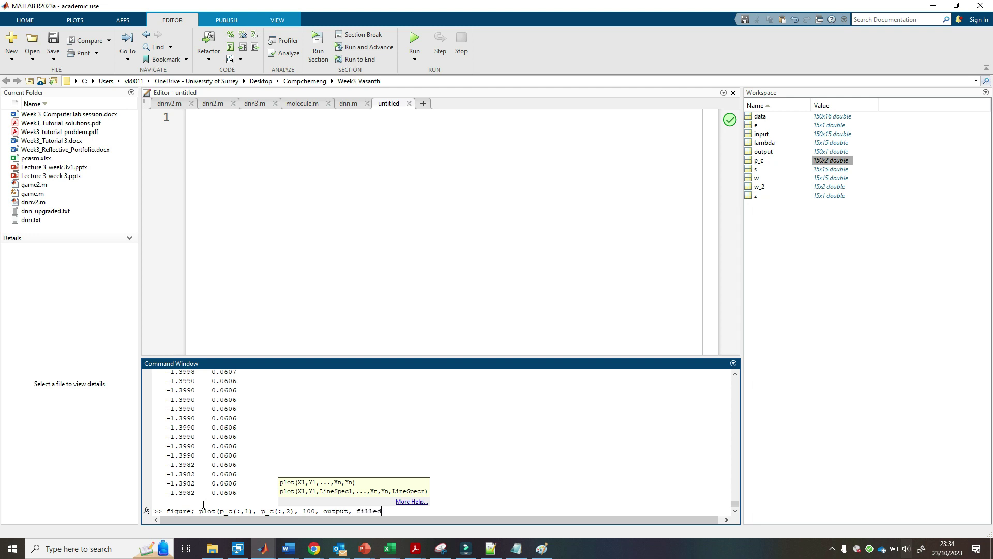
{"action": "type", "text": "ut, filled)"}
{"action": "key", "text": "Return"}
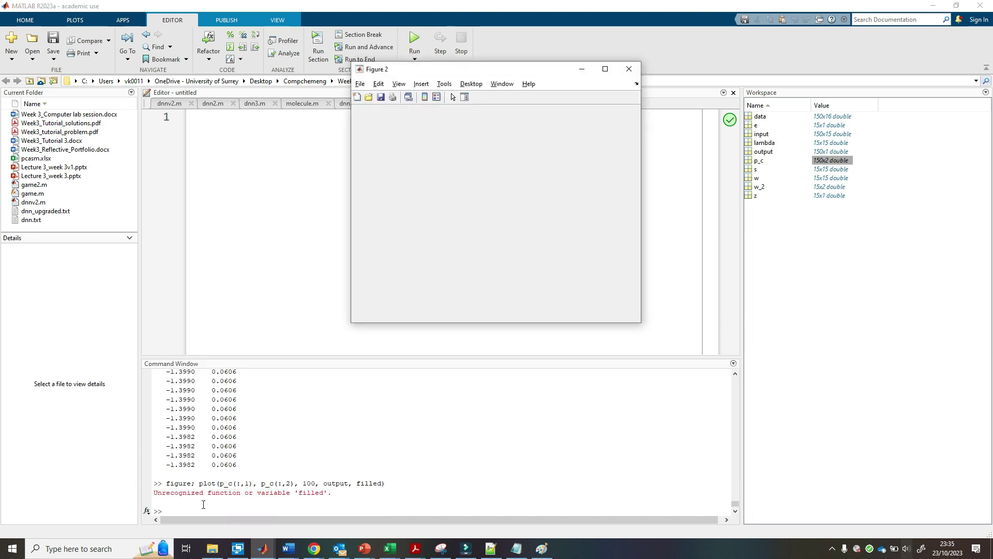
- Recall the plot command, put filled in single quotes, and run it again
{"action": "left_click", "coordinate": [203, 504]}
{"action": "key", "text": "Up"}
{"action": "key", "text": "Left"}
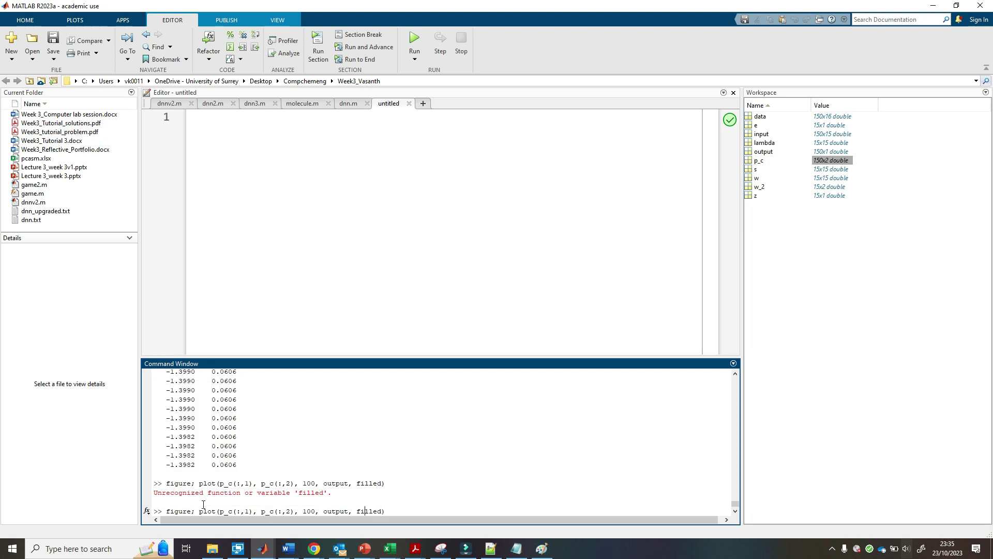
{"action": "type", "text": "'"}
{"action": "key", "text": "Return"}
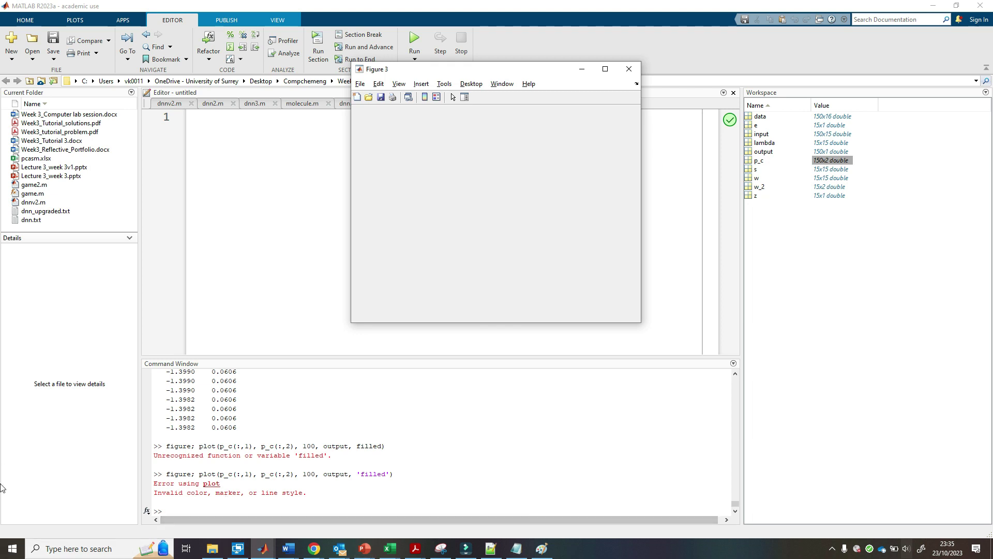
- Replace plot with scatter in the recalled command and run figure; scatter(p_c(:,1), p_c(:,2), 100, output, 'filled')
{"action": "left_click", "coordinate": [224, 499]}
{"action": "key", "text": "Up"}
{"action": "key", "text": "Left"}
{"action": "key", "text": "Left"}
{"action": "key", "text": "Left"}
{"action": "key", "text": "Left"}
{"action": "key", "text": "Left"}
{"action": "key", "text": "Left"}
{"action": "key", "text": "Left"}
{"action": "key", "text": "Left"}
{"action": "key", "text": "Left"}
{"action": "key", "text": "Left"}
{"action": "key", "text": "Left"}
{"action": "key", "text": "Left"}
{"action": "key", "text": "Left"}
{"action": "key", "text": "Left"}
{"action": "key", "text": "Left"}
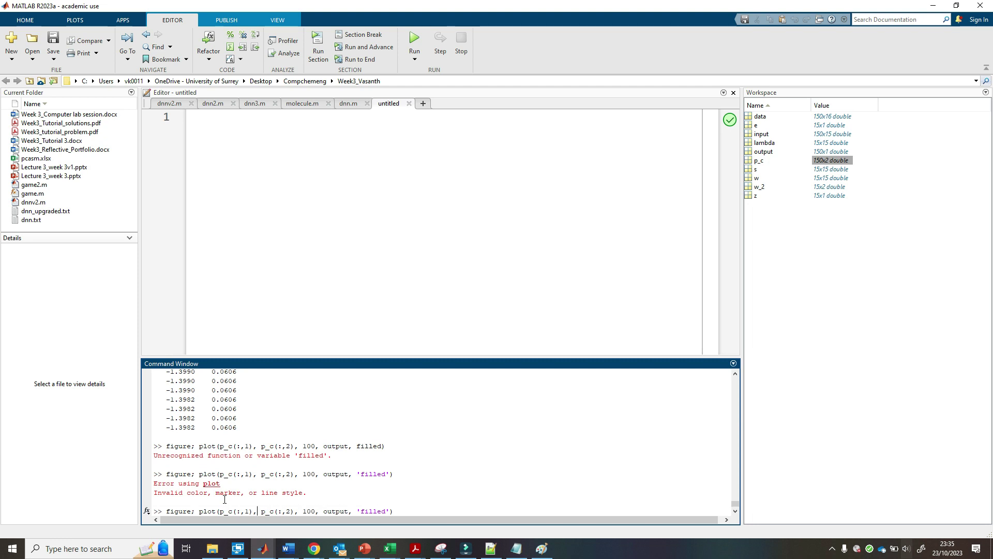
{"action": "key", "text": "shift+Left"}
{"action": "key", "text": "shift+Left"}
{"action": "key", "text": "shift+Left"}
{"action": "key", "text": "shift+Left"}
{"action": "type", "text": "scat"}
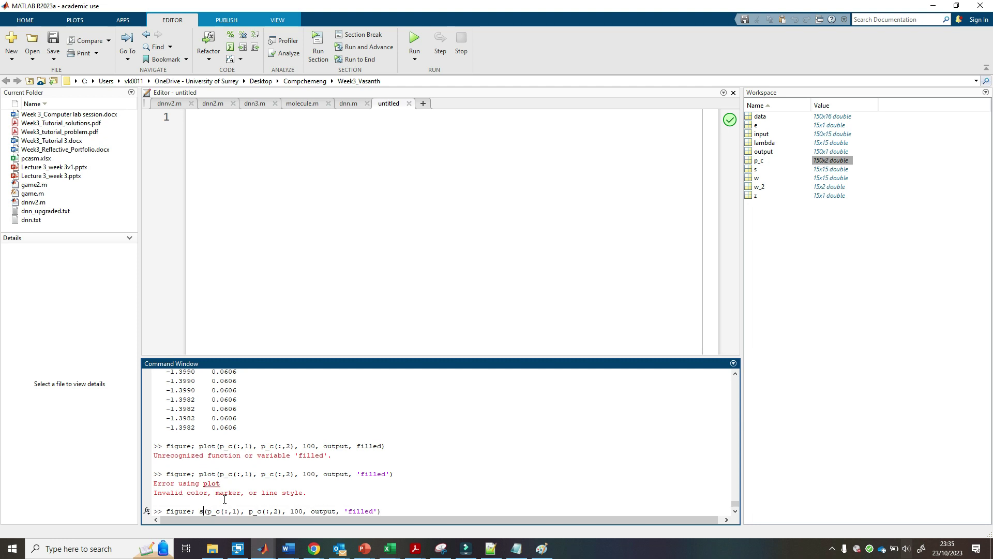
{"action": "type", "text": "ter"}
{"action": "key", "text": "Return"}
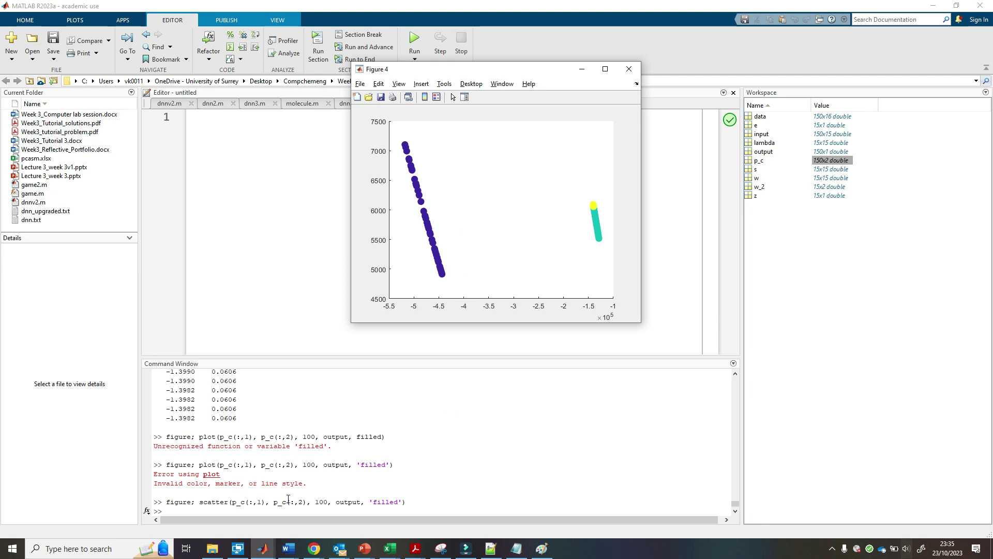
- Examine the separated point clusters in the scatter plot of the two principal components
{"action": "left_click", "coordinate": [490, 280]}
{"action": "mouse_move", "coordinate": [517, 233]}
{"action": "left_mouse_down"}
{"action": "mouse_move", "coordinate": [474, 262]}
{"action": "mouse_move", "coordinate": [472, 281]}
{"action": "mouse_move", "coordinate": [505, 200]}
{"action": "mouse_move", "coordinate": [520, 188]}
{"action": "mouse_move", "coordinate": [528, 234]}
{"action": "left_mouse_up"}
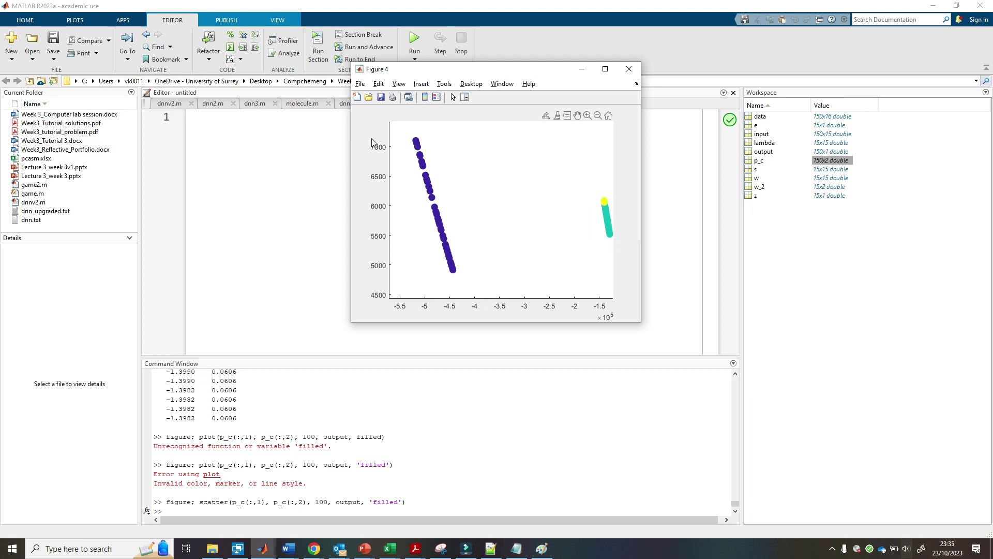
{"action": "mouse_move", "coordinate": [409, 239]}
{"action": "left_mouse_down"}
{"action": "mouse_move", "coordinate": [419, 238]}
{"action": "mouse_move", "coordinate": [402, 251]}
{"action": "left_mouse_up"}
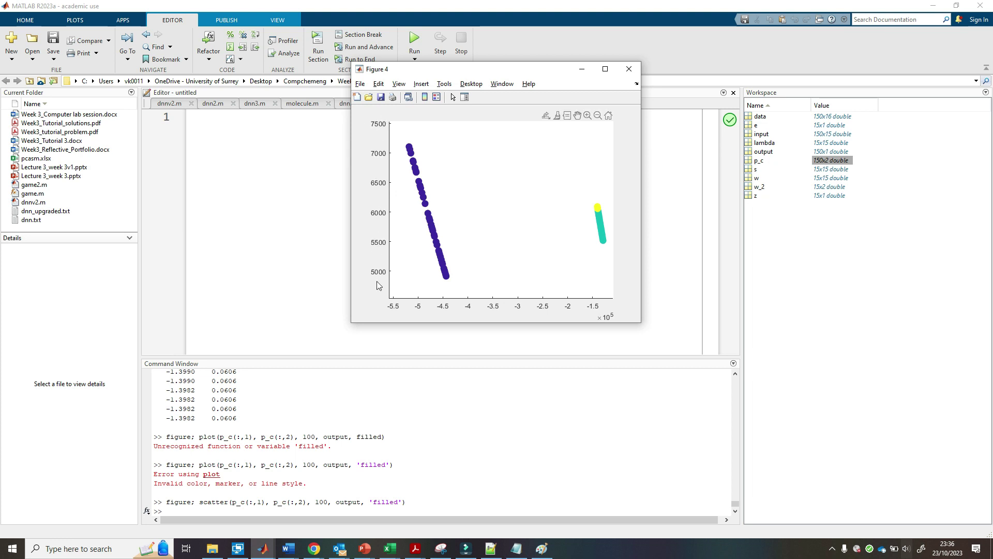
{"action": "left_click", "coordinate": [599, 207]}
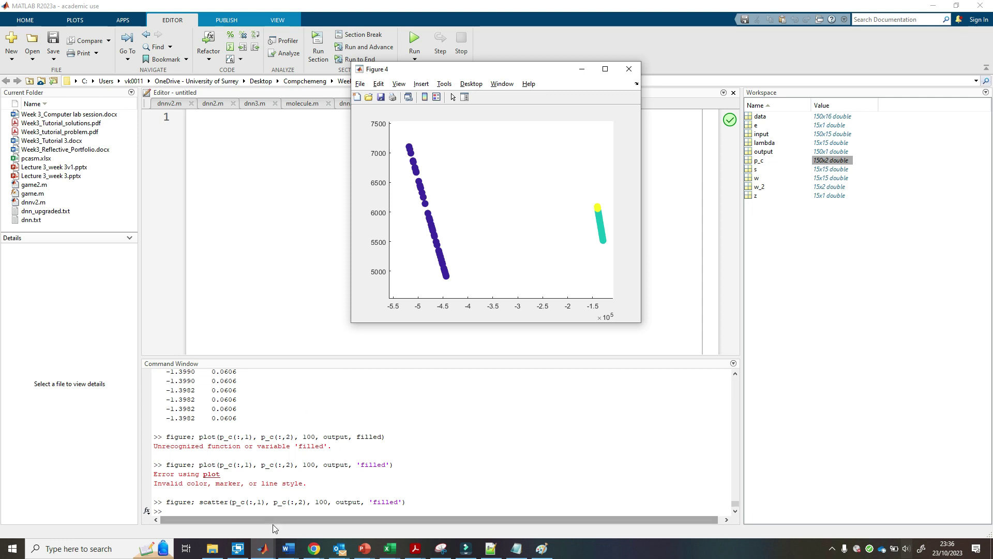
- Reuse the earlier w_2 command to extract the first three eigenvectors by running w_3 = w(:, 1:3)
{"action": "left_click", "coordinate": [251, 515]}
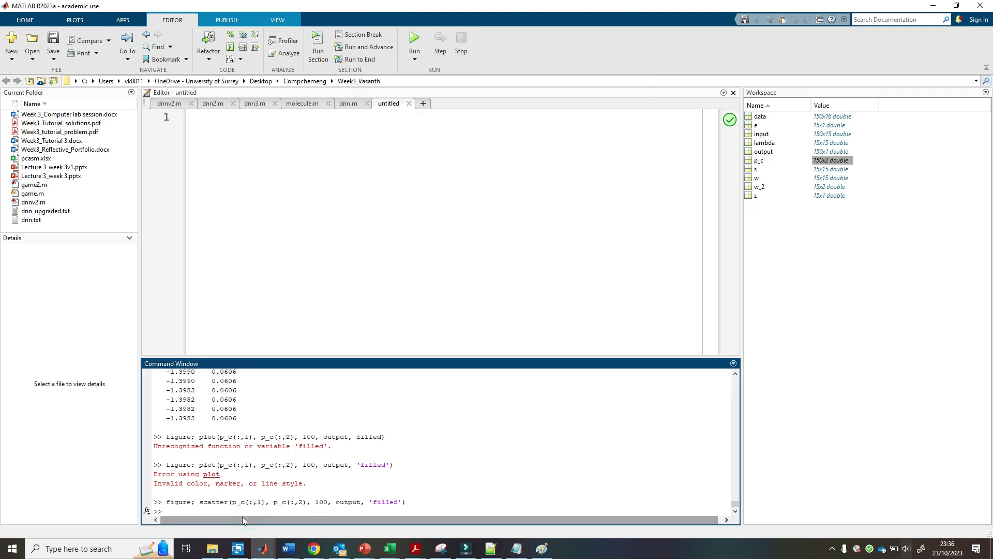
{"action": "key", "text": "Up"}
{"action": "key", "text": "Up"}
{"action": "key", "text": "Up"}
{"action": "key", "text": "Up"}
{"action": "key", "text": "Up"}
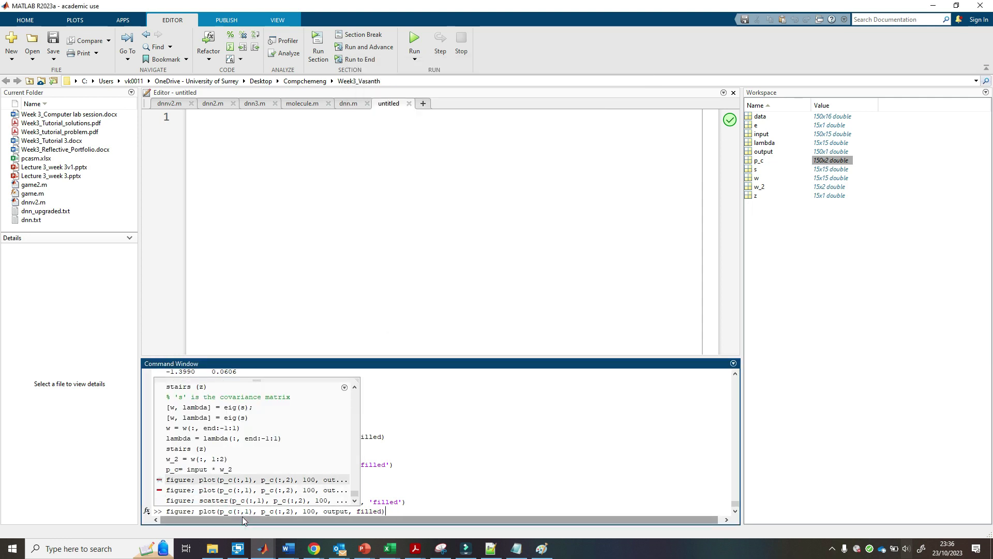
{"action": "key", "text": "Left"}
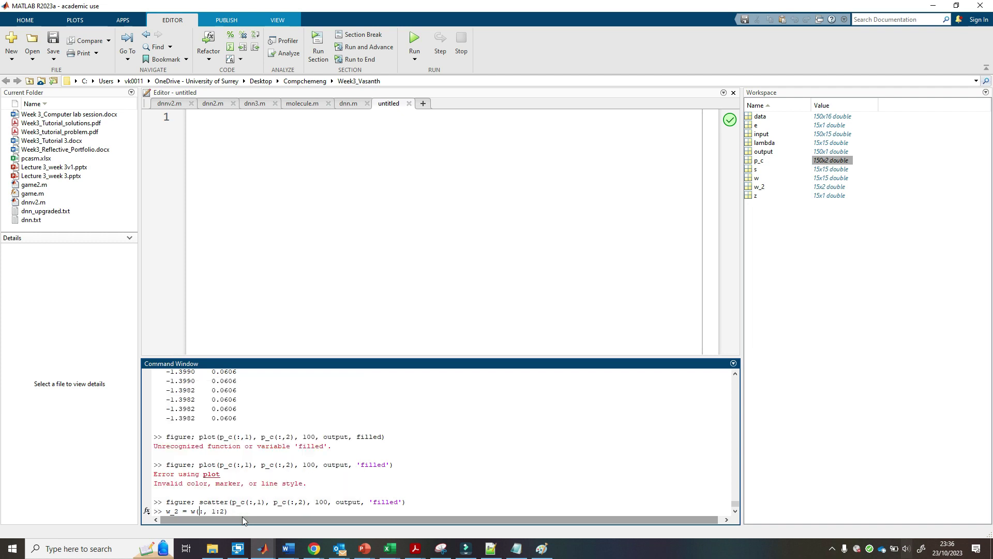
{"action": "key", "text": "Left"}
{"action": "key", "text": "shift+Left"}
{"action": "type", "text": "3"}
{"action": "key", "text": "Right"}
{"action": "key", "text": "Right"}
{"action": "type", "text": "3"}
{"action": "key", "text": "Return"}
- Recall the projection command and run it with the three eigenvectors as p_c= input * w_3
{"action": "key", "text": "Up"}
{"action": "key", "text": "Up"}
{"action": "key", "text": "Up"}
{"action": "key", "text": "Up"}
{"action": "key", "text": "Up"}
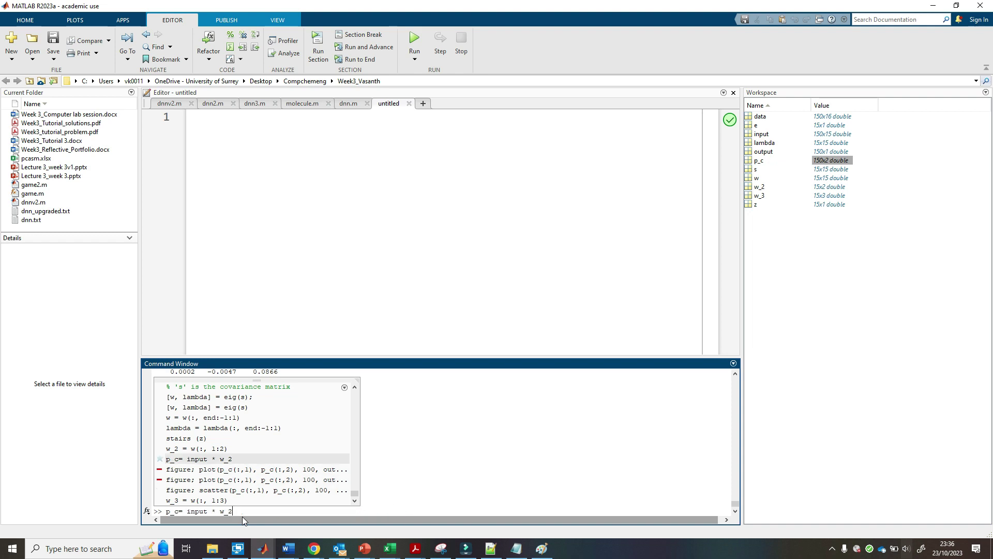
{"action": "key", "text": "Left"}
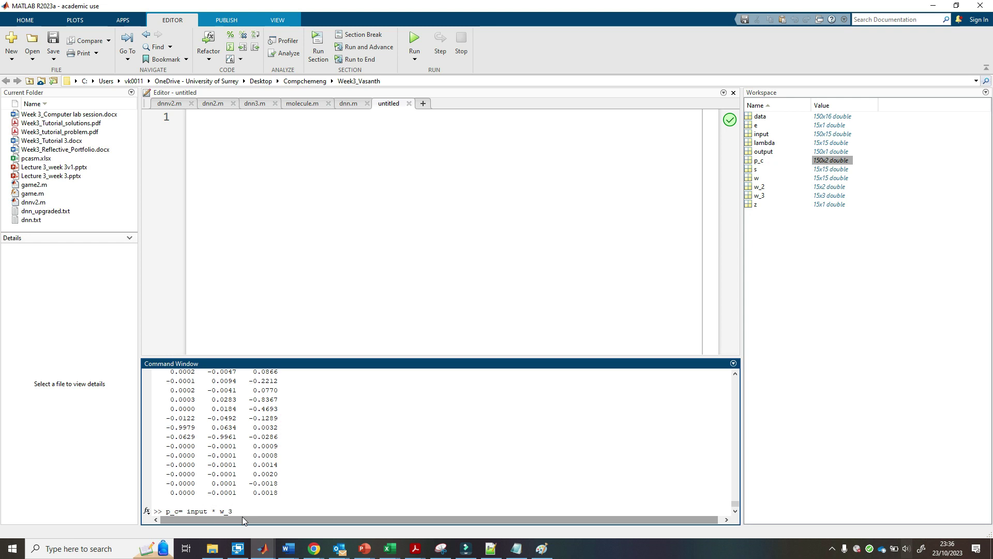
{"action": "type", "text": "3"}
{"action": "key", "text": "Return"}
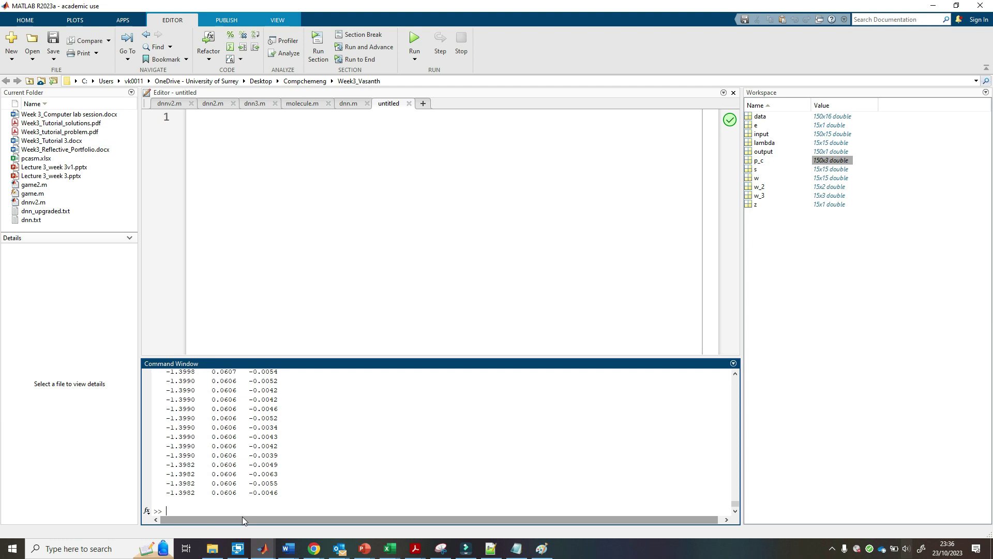
- Begin a figure; scatter3( command with the first component column as (p_c(:, 1) and copy that argument
{"action": "left_click", "coordinate": [516, 548]}
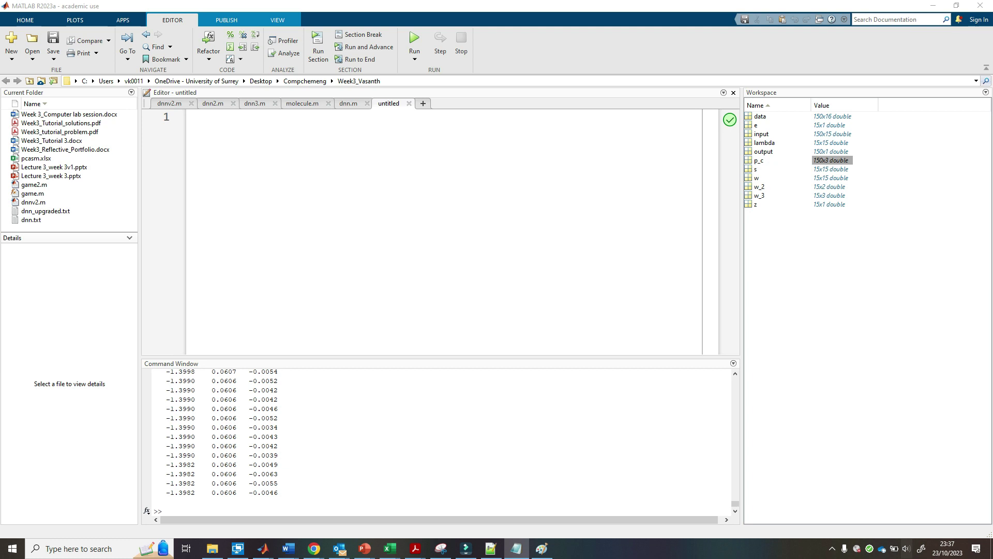
{"action": "left_click", "coordinate": [222, 516]}
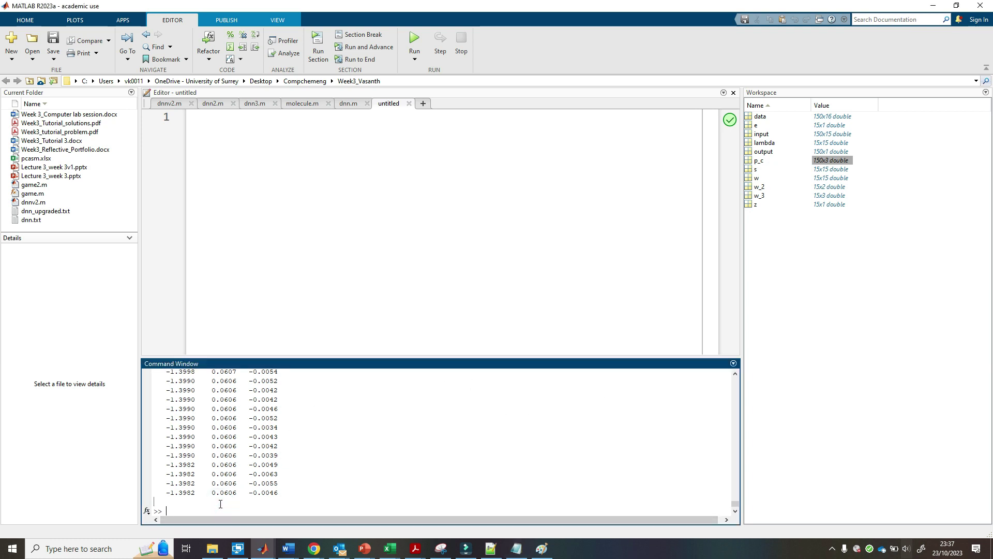
{"action": "type", "text": "figure; scatter3("}
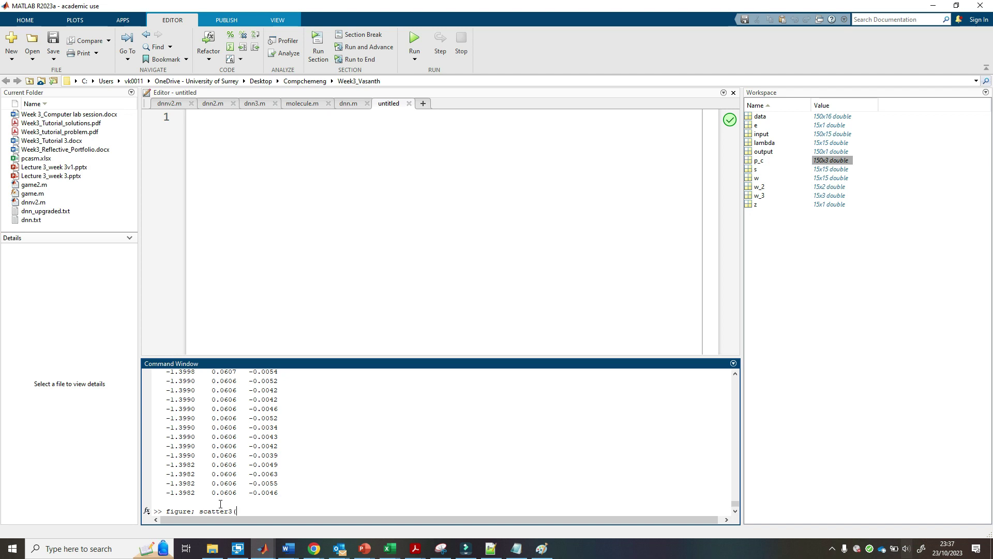
{"action": "type", "text": "p_c(:,1)"}
{"action": "key", "text": "Left"}
{"action": "key", "text": "Left"}
{"action": "key", "text": "BackSpace"}
{"action": "key", "text": "BackSpace"}
{"action": "type", "text": ":,"}
{"action": "key", "text": "shift+Left"}
{"action": "key", "text": "shift+Left"}
{"action": "key", "text": "shift+Left"}
{"action": "key", "text": "shift+Left"}
{"action": "key", "text": "shift+Left"}
{"action": "key", "text": "shift+Left"}
{"action": "key", "text": "shift+Left"}
{"action": "key", "text": "shift+Left"}
{"action": "key", "text": "shift+Left"}
{"action": "key", "text": "shift+Left"}
{"action": "key", "text": "ctrl+c"}
{"action": "key", "text": "Left"}
{"action": "type", "text": "("}
- Add the second and third component columns to the scatter3 command as (p_c(:, 2) and (p_c(:, 3)
{"action": "key", "text": "End"}
{"action": "type", "text": ","}
{"action": "key", "text": "ctrl+v"}
{"action": "key", "text": "shift+Right"}
{"action": "type", "text": "2"}
{"action": "key", "text": "End"}
{"action": "type", "text": ","}
{"action": "key", "text": "ctrl+v"}
{"action": "key", "text": "shift+Left"}
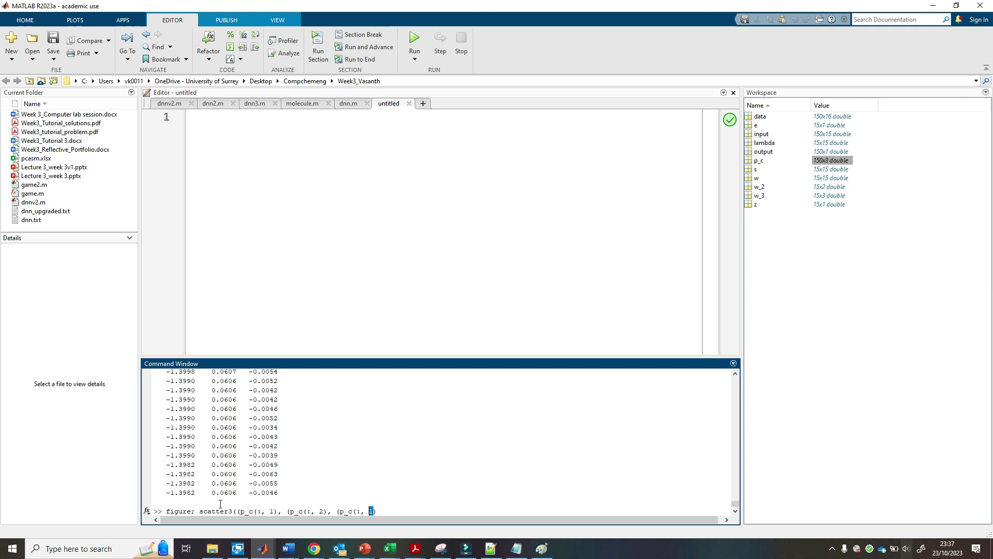
{"action": "type", "text": "3"}
- Finish the scatter3 command with marker size 100, colour variable output and 'filled', and try to run it
{"action": "key", "text": "End"}
{"action": "type", "text": ", 100, output, 'filled')"}
{"action": "key", "text": "Return"}
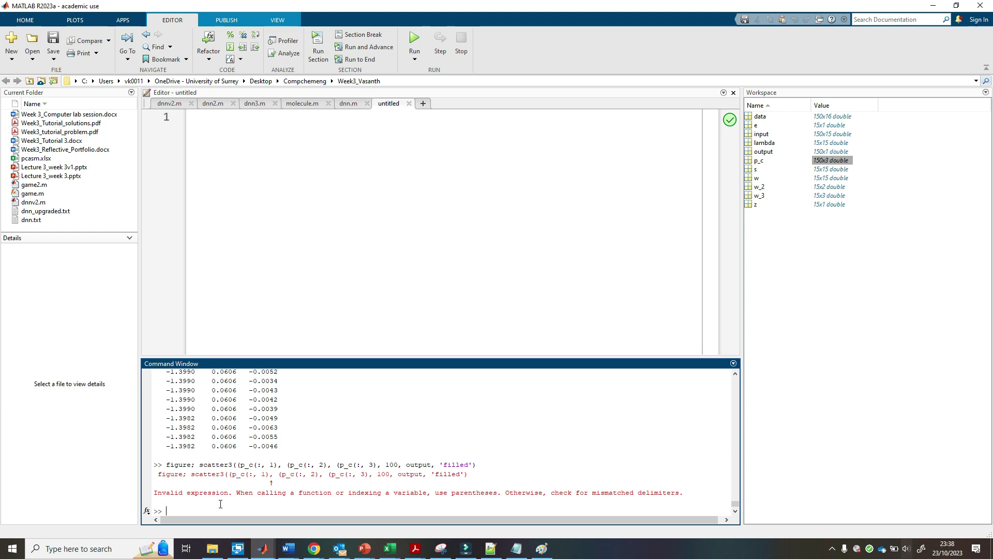
- Recall the scatter3 command and remove the space before its second component argument
{"action": "key", "text": "Up"}
{"action": "key", "text": "Left"}
{"action": "key", "text": "Left"}
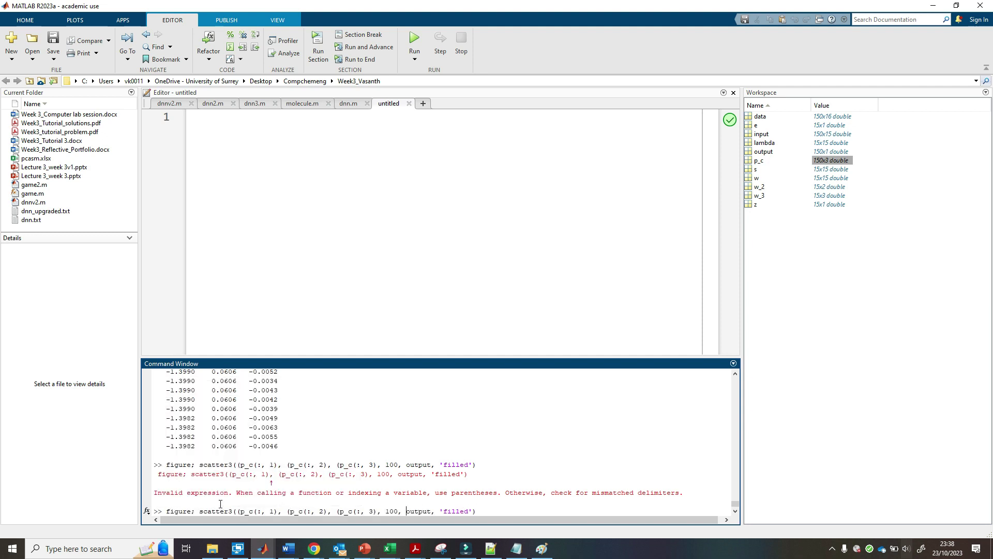
{"action": "key", "text": "Left"}
{"action": "key", "text": "Left"}
{"action": "key", "text": "Left"}
{"action": "key", "text": "Left"}
{"action": "key", "text": "Left"}
{"action": "key", "text": "Left"}
{"action": "key", "text": "Left"}
{"action": "key", "text": "Left"}
{"action": "key", "text": "Left"}
{"action": "key", "text": "shift+Left"}
{"action": "key", "text": "shift+Left"}
{"action": "type", "text": ","}
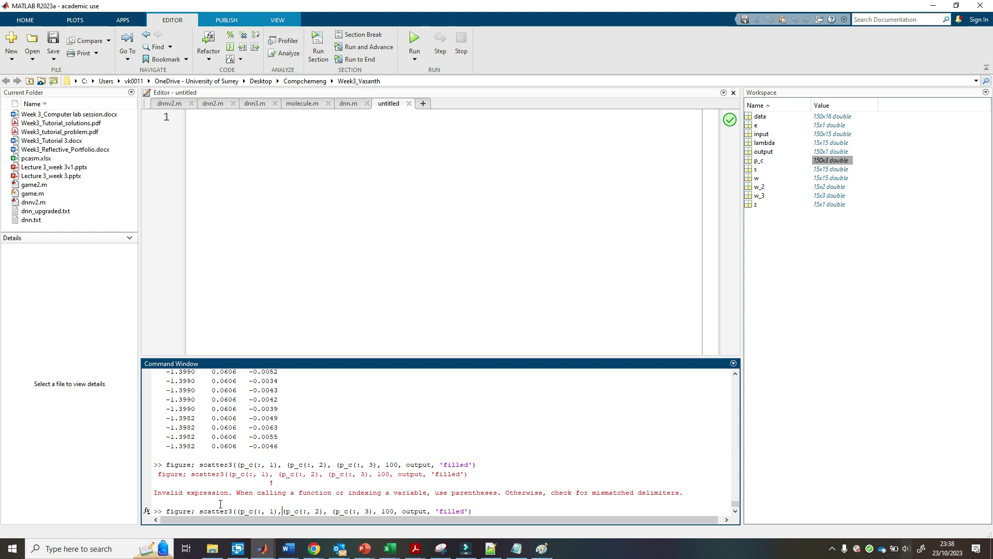
- Remove the space before the third component argument and try to run the scatter3 command again
{"action": "key", "text": "Right"}
{"action": "key", "text": "Right"}
{"action": "key", "text": "Right"}
{"action": "key", "text": "Right"}
{"action": "key", "text": "Right"}
{"action": "key", "text": "Right"}
{"action": "key", "text": "Right"}
{"action": "key", "text": "Right"}
{"action": "key", "text": "Right"}
{"action": "key", "text": "Right"}
{"action": "key", "text": "shift+Right"}
{"action": "key", "text": "shift+Right"}
{"action": "key", "text": "shift+Right"}
{"action": "key", "text": "shift+Left"}
{"action": "type", "text": ","}
{"action": "key", "text": "Right"}
{"action": "key", "text": "Right"}
{"action": "key", "text": "Right"}
{"action": "key", "text": "Right"}
{"action": "key", "text": "Right"}
{"action": "key", "text": "Right"}
{"action": "key", "text": "Right"}
{"action": "key", "text": "Right"}
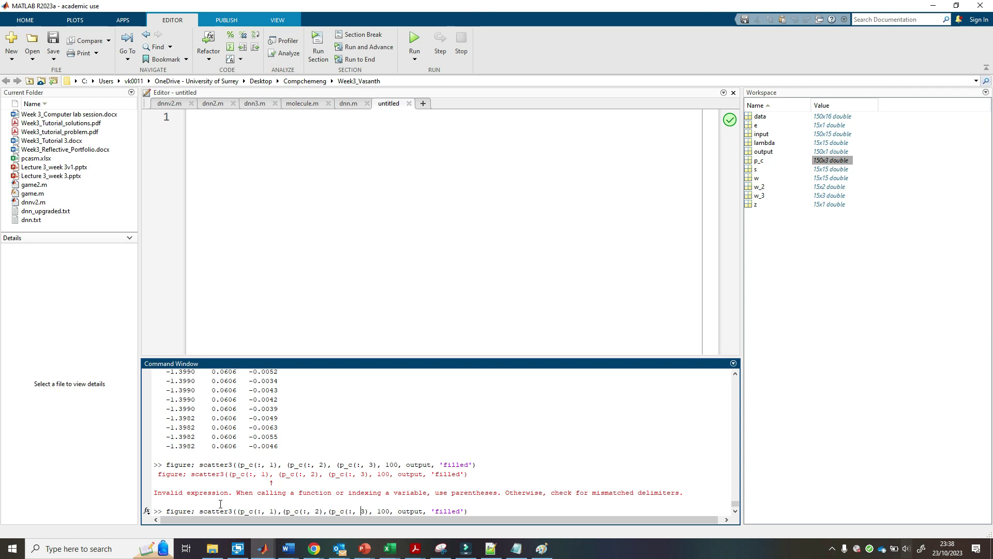
{"action": "key", "text": "Return"}
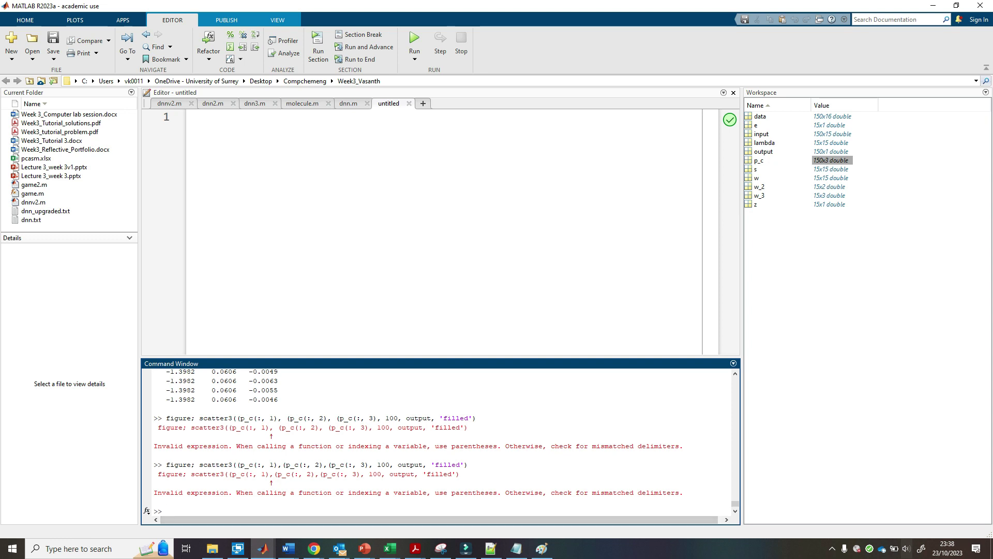
- Enter the command figure; scatter3(pc(:,1),pc(:,2), pc(:,3), 200, t, 'filled') at the prompt
{"action": "key", "text": "alt+Tab"}
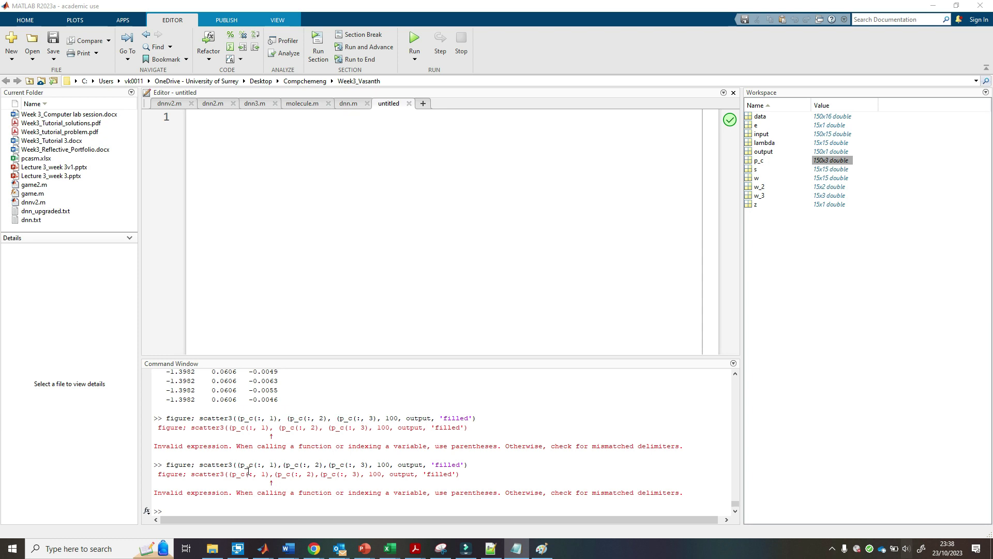
{"action": "left_click", "coordinate": [182, 505]}
{"action": "type", "text": "figure; scatter3(pc(:,1),pc(:,2), pc(:,3), 200, t, 'filled')"}
- Change pc to p_c in all three arguments of the scatter3 command and run it
{"action": "left_click", "coordinate": [243, 508]}
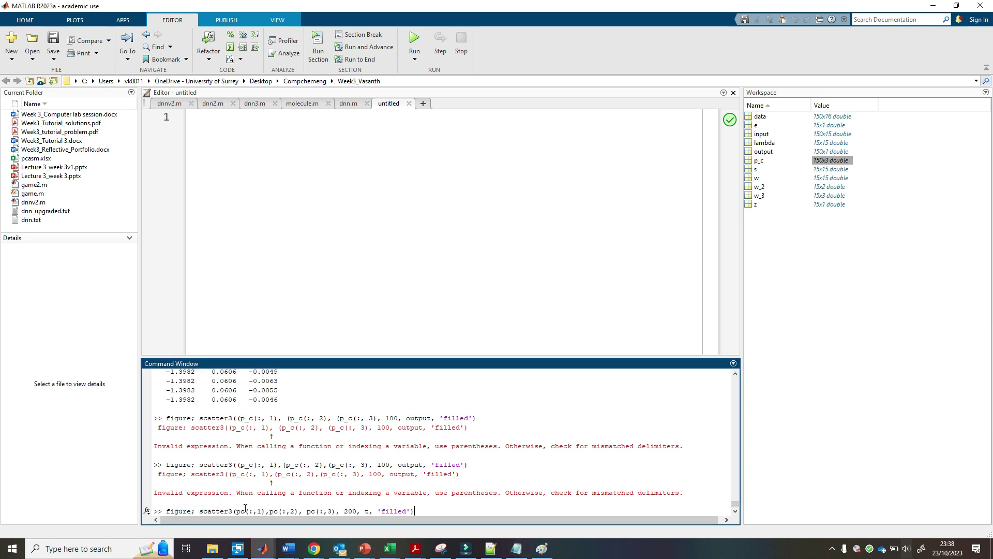
{"action": "type", "text": "_"}
{"action": "type", "text": "_"}
{"action": "key", "text": "Right"}
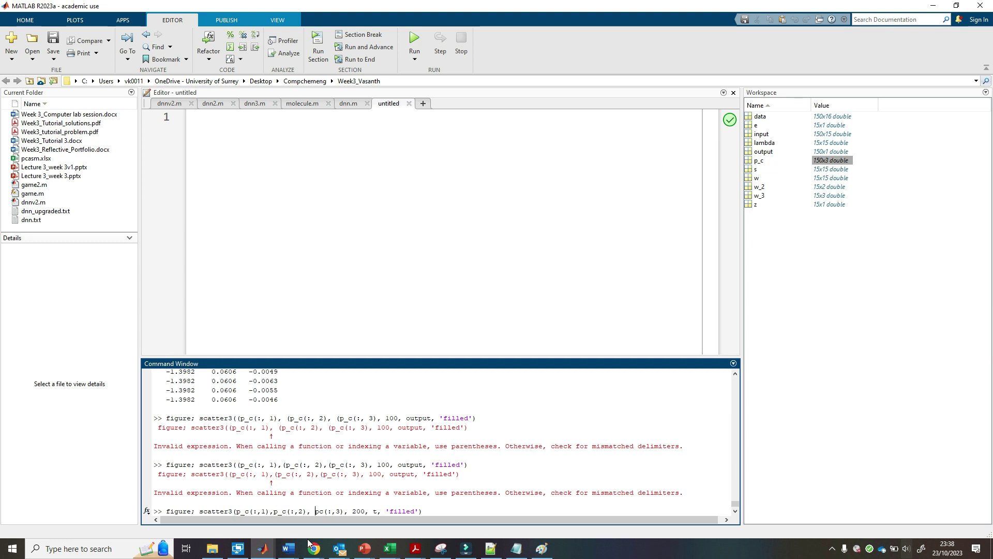
{"action": "type", "text": "_"}
{"action": "key", "text": "Right"}
{"action": "key", "text": "Right"}
{"action": "key", "text": "Right"}
{"action": "key", "text": "Right"}
{"action": "key", "text": "Right"}
{"action": "key", "text": "Right"}
{"action": "key", "text": "Return"}
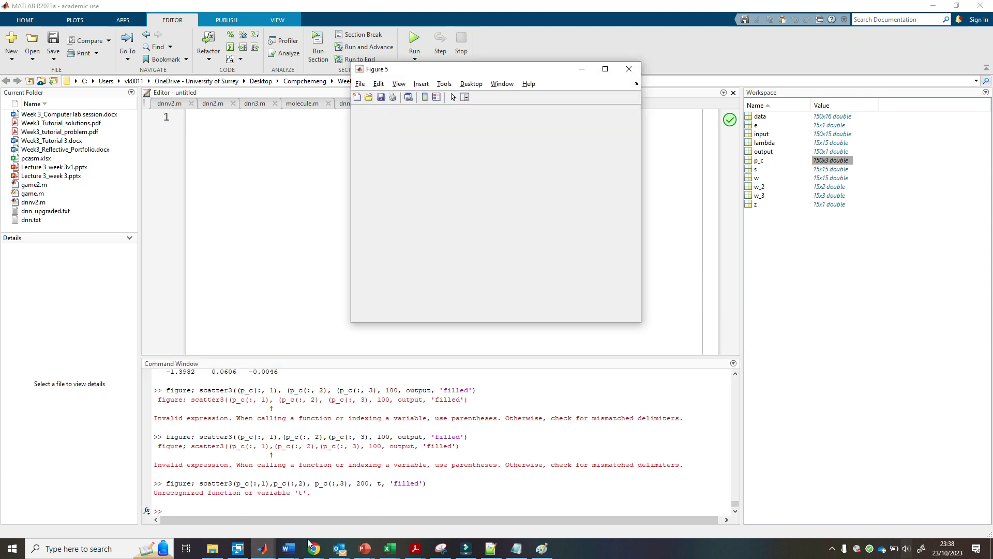
- Recall the scatter3 command, replace the colour variable t with output, and run it
{"action": "key", "text": "alt+Tab"}
{"action": "key", "text": "Up"}
{"action": "key", "text": "Left"}
{"action": "key", "text": "Left"}
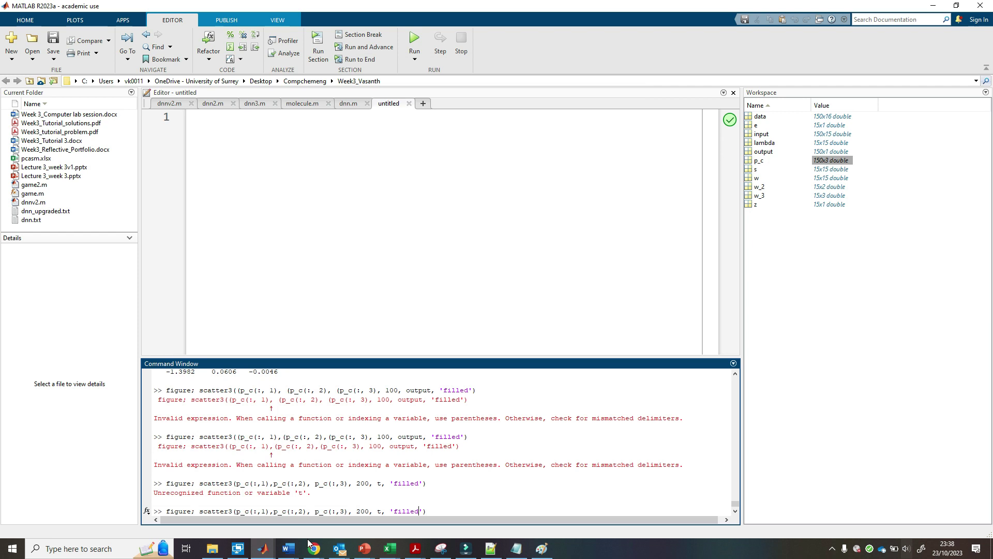
{"action": "key", "text": "Left"}
{"action": "key", "text": "BackSpace"}
{"action": "type", "text": "output"}
{"action": "key", "text": "Return"}
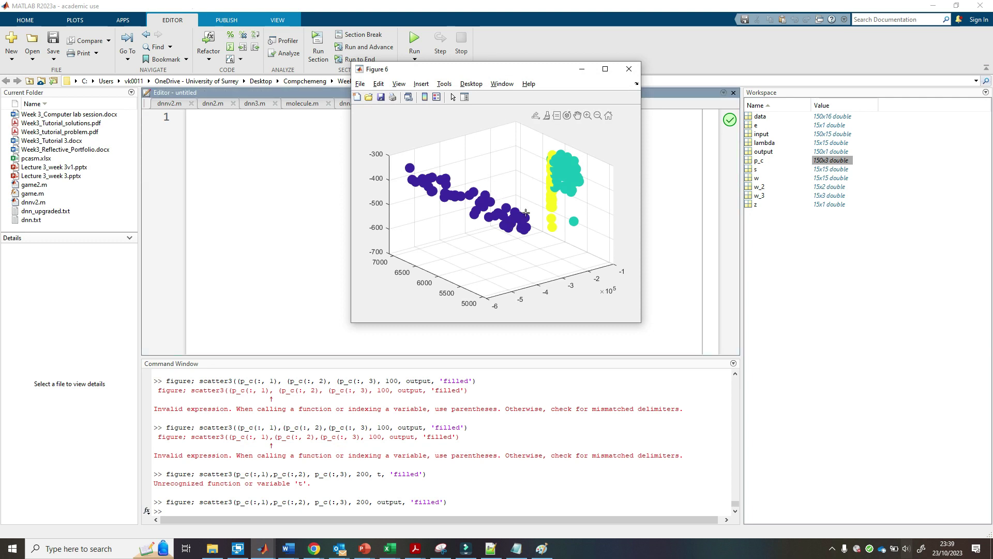
- Rotate the 3D scatter plot to examine the separation of the three clusters from several angles
{"action": "mouse_move", "coordinate": [551, 259]}
{"action": "left_mouse_down"}
{"action": "mouse_move", "coordinate": [541, 262]}
{"action": "mouse_move", "coordinate": [550, 270]}
{"action": "mouse_move", "coordinate": [560, 253]}
{"action": "left_mouse_up"}
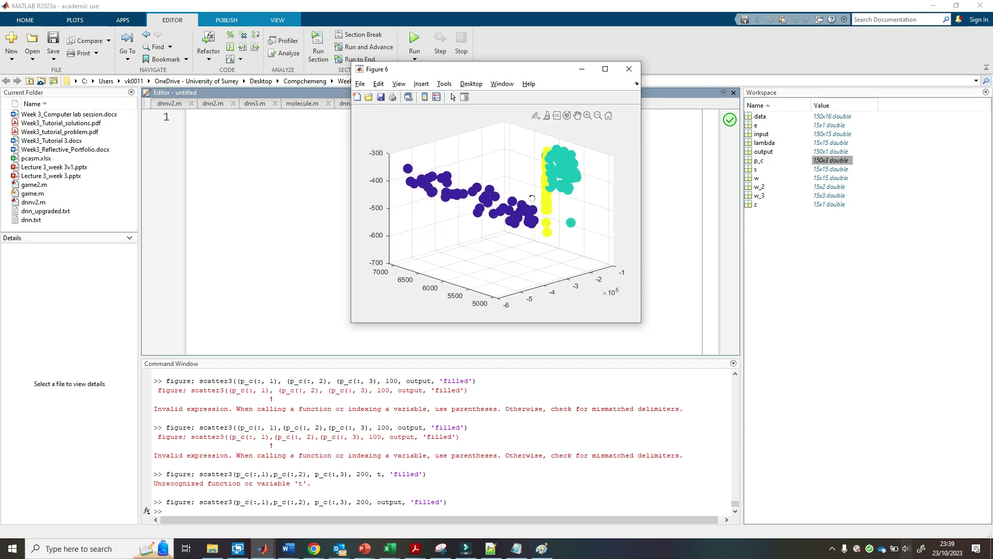
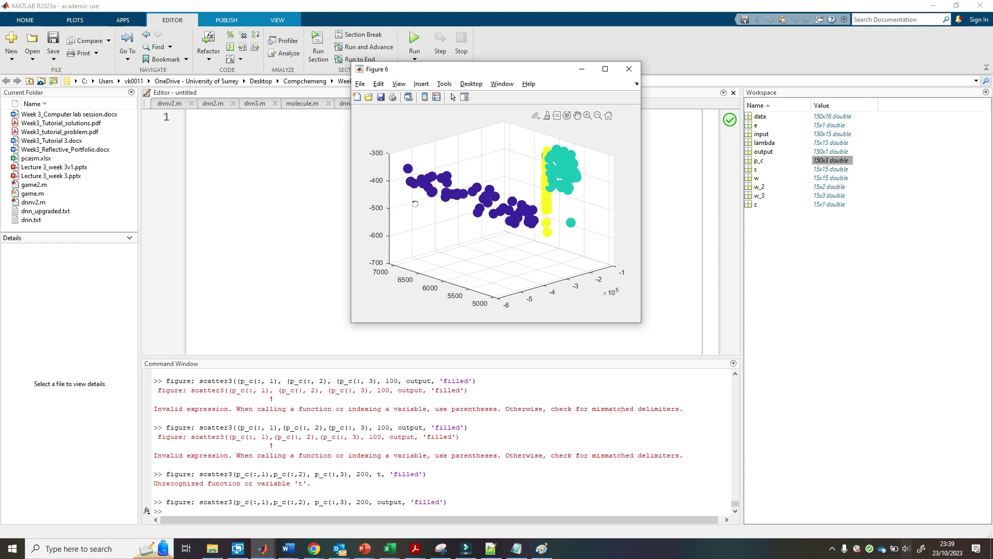
{"action": "left_click_drag", "start_coordinate": [611, 240], "coordinate": [568, 237]}
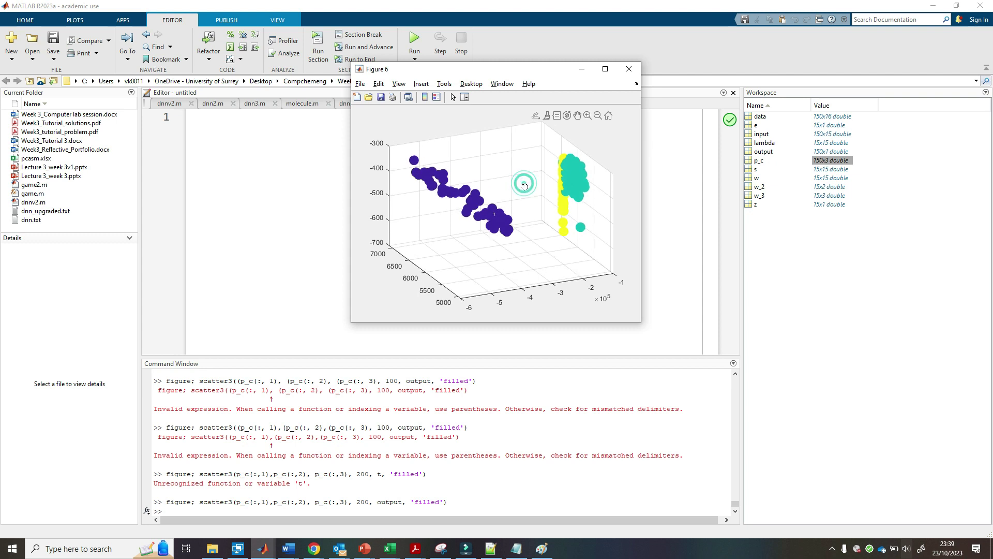
{"action": "left_click_drag", "start_coordinate": [552, 178], "coordinate": [554, 189]}
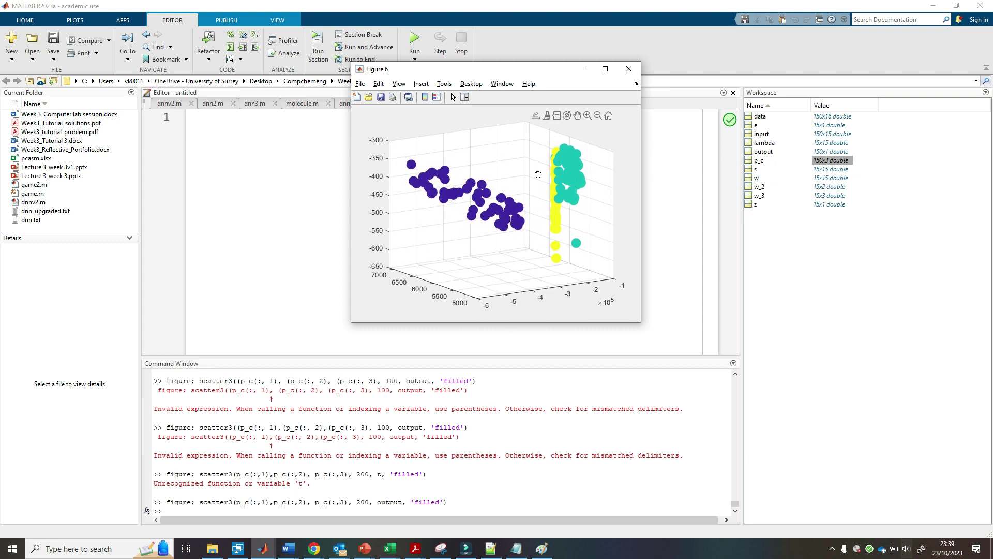
{"action": "left_click_drag", "start_coordinate": [537, 177], "coordinate": [541, 181]}
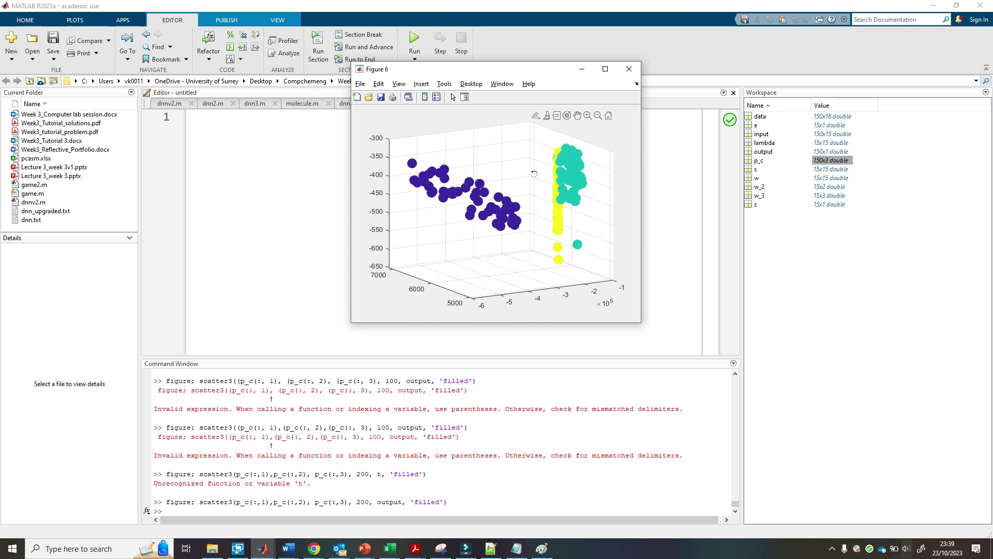
{"action": "left_click_drag", "start_coordinate": [518, 166], "coordinate": [518, 168]}
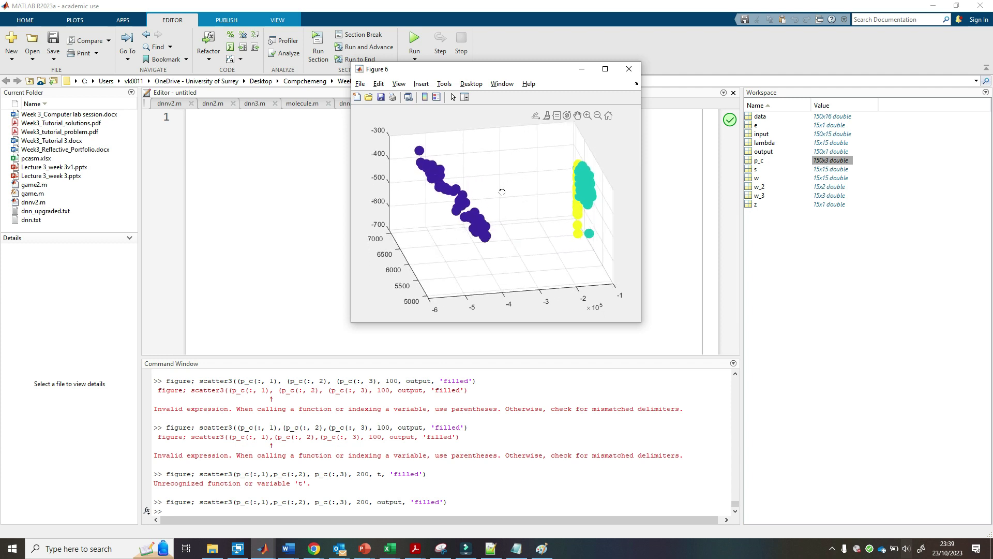
{"action": "left_click_drag", "start_coordinate": [605, 185], "coordinate": [610, 161]}
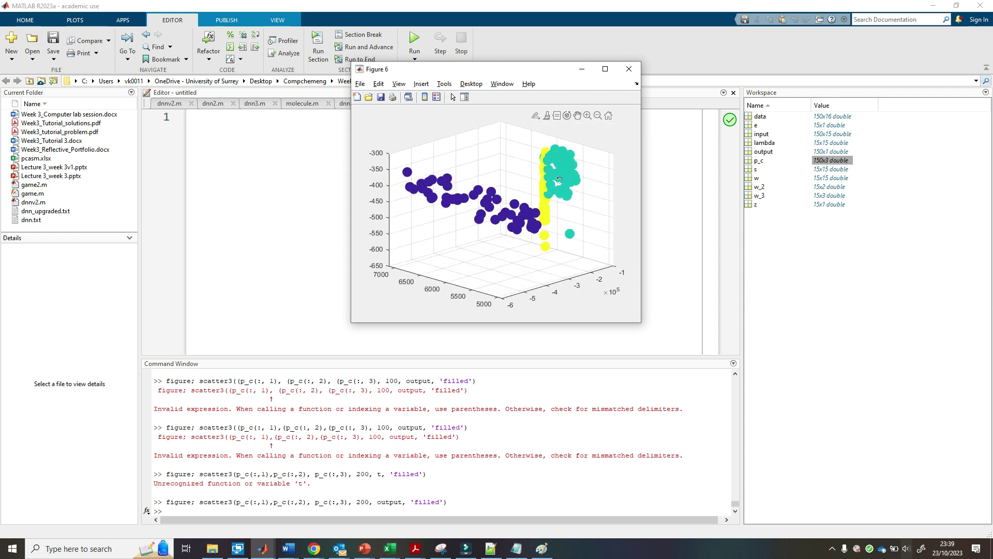
{"action": "left_click_drag", "start_coordinate": [559, 188], "coordinate": [446, 251]}
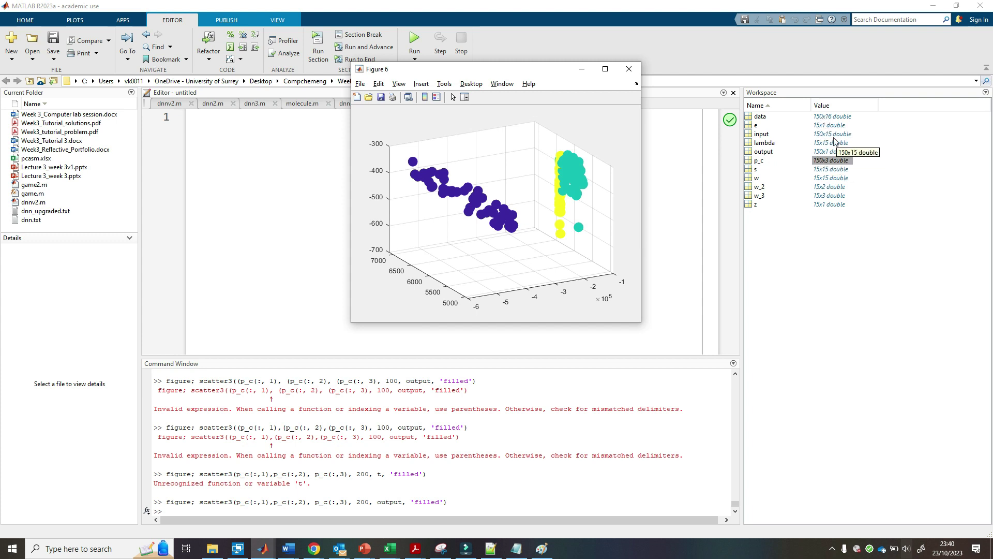
{"action": "left_click_drag", "start_coordinate": [608, 188], "coordinate": [512, 224]}
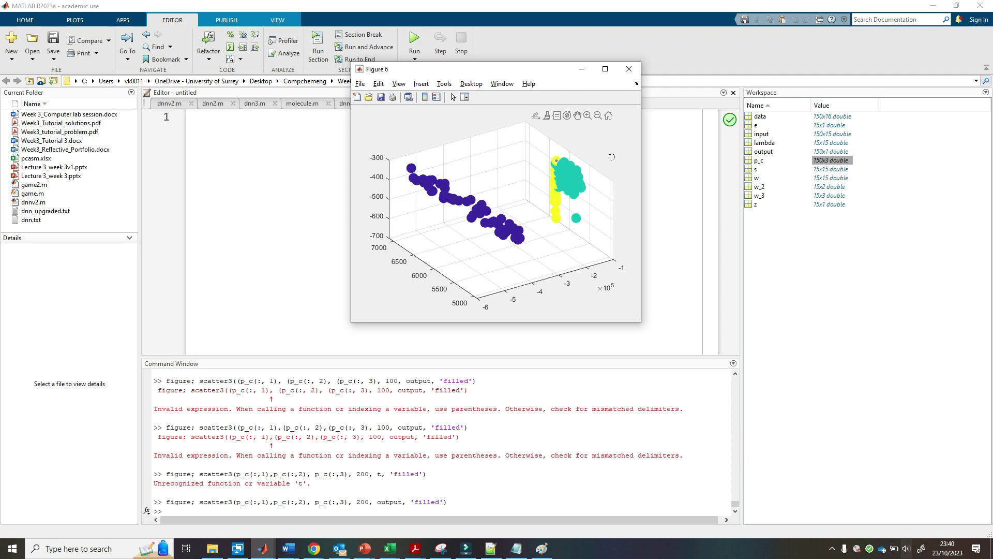
{"action": "left_click_drag", "start_coordinate": [579, 241], "coordinate": [556, 217]}
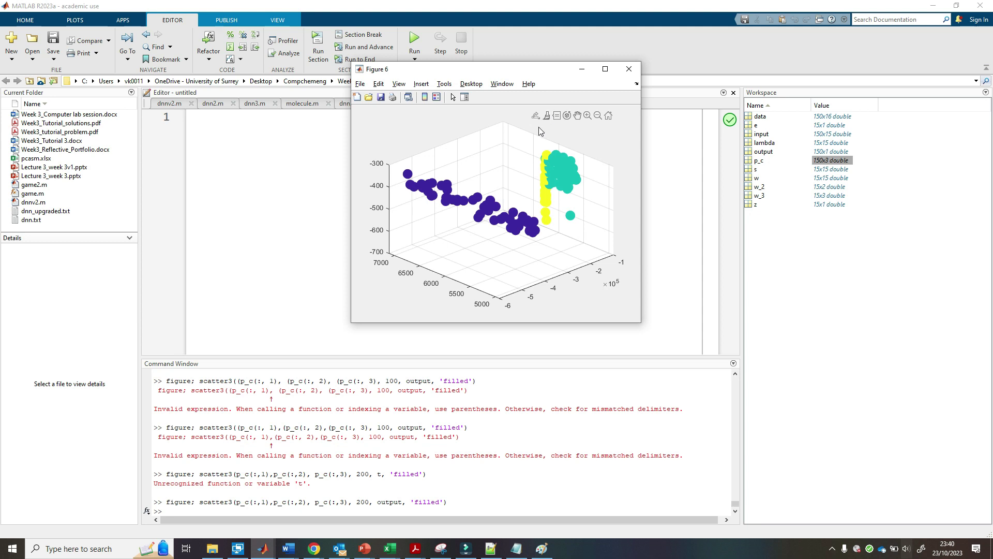
- View the 3D scatter plot straight from above to compare the first two components, and return to an angled view
{"action": "left_click_drag", "start_coordinate": [564, 231], "coordinate": [476, 293]}
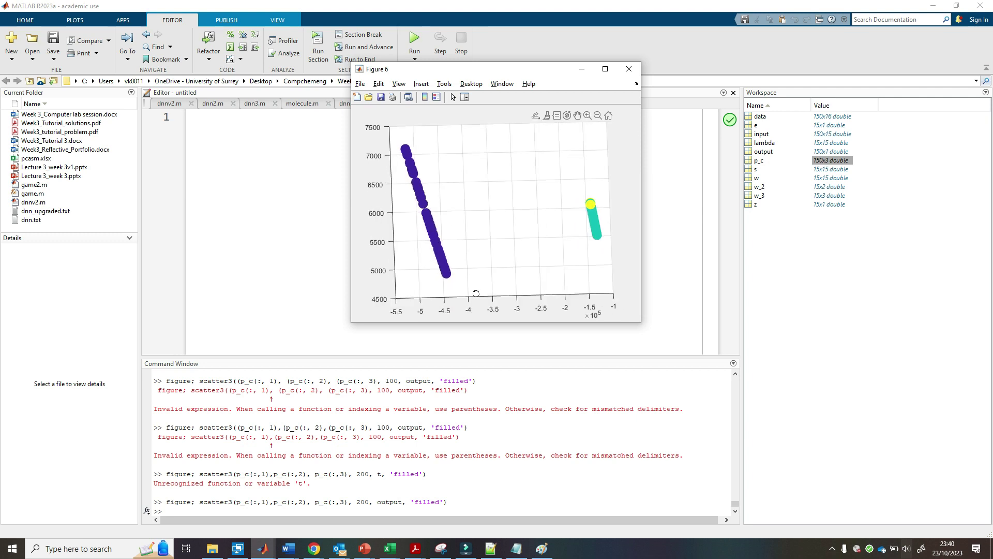
{"action": "left_click_drag", "start_coordinate": [512, 220], "coordinate": [510, 220]}
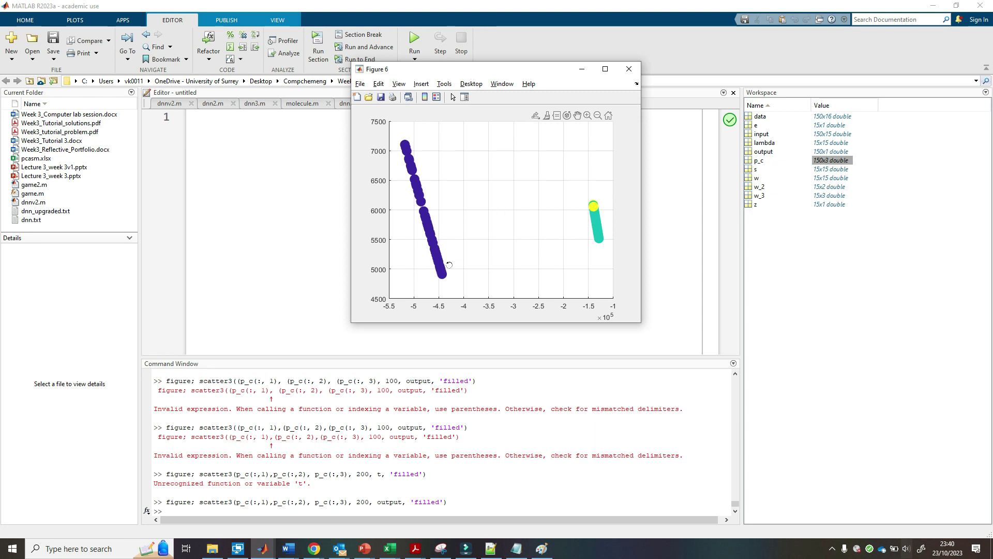
{"action": "left_click_drag", "start_coordinate": [509, 240], "coordinate": [578, 209]}
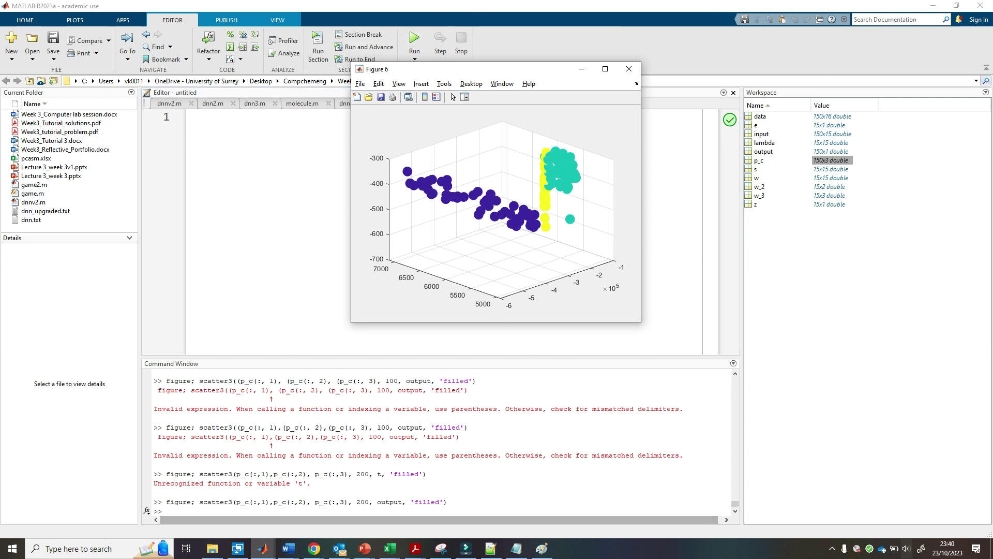
- Switch to Excel and open the recent workbook crystal data_YouTube_Demo from the Book3 window
{"action": "left_click", "coordinate": [832, 548]}
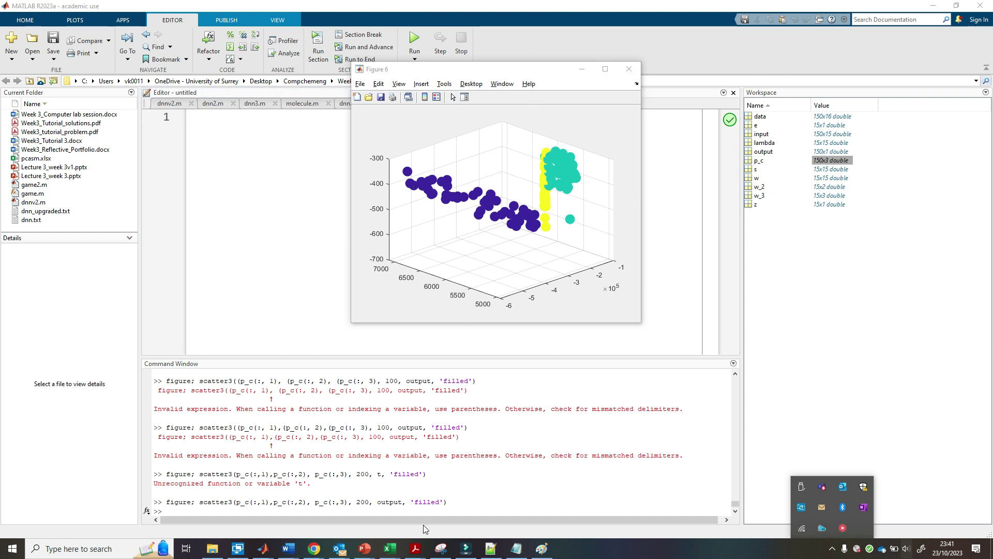
{"action": "mouse_move", "coordinate": [390, 547]}
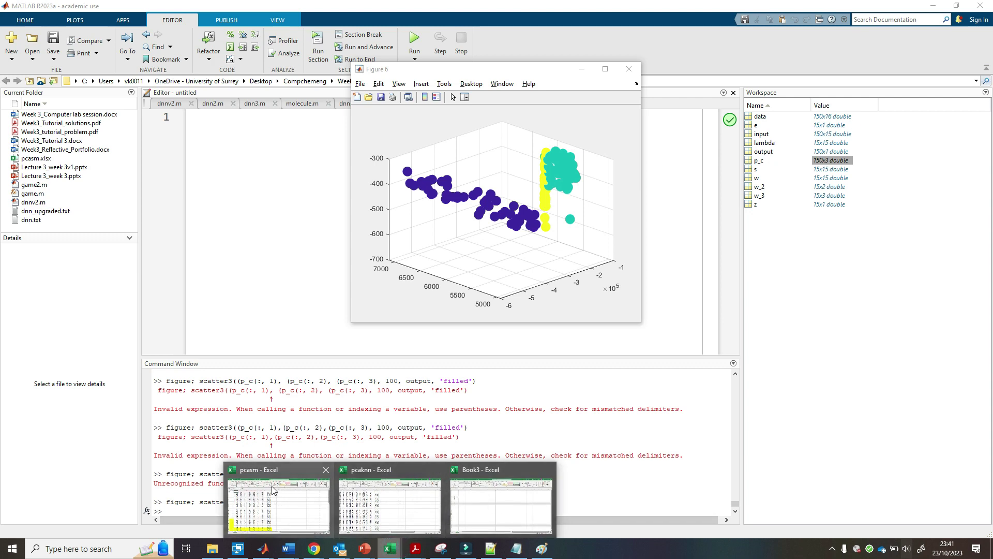
{"action": "mouse_move", "coordinate": [246, 493]}
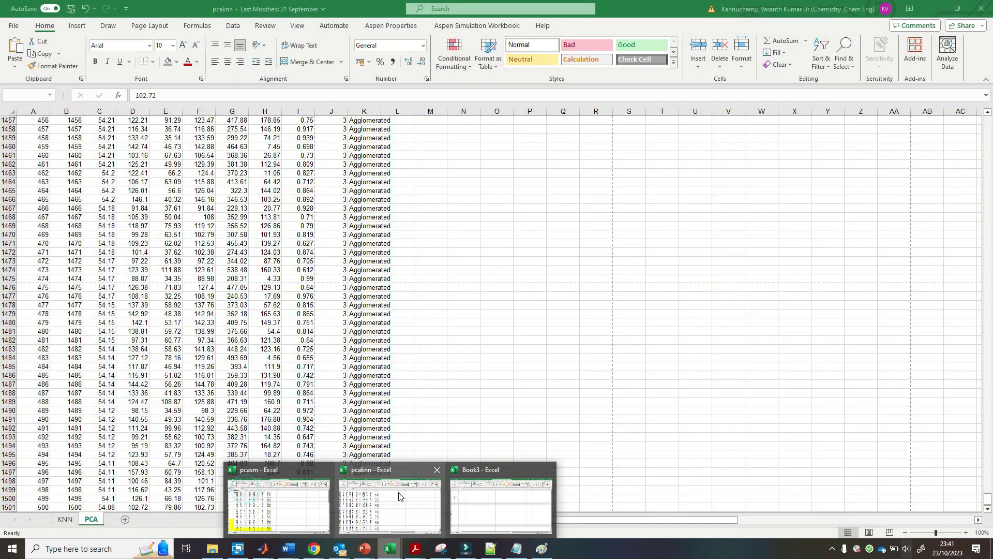
{"action": "mouse_move", "coordinate": [462, 494]}
{"action": "mouse_move", "coordinate": [425, 496]}
{"action": "left_click", "coordinate": [477, 493]}
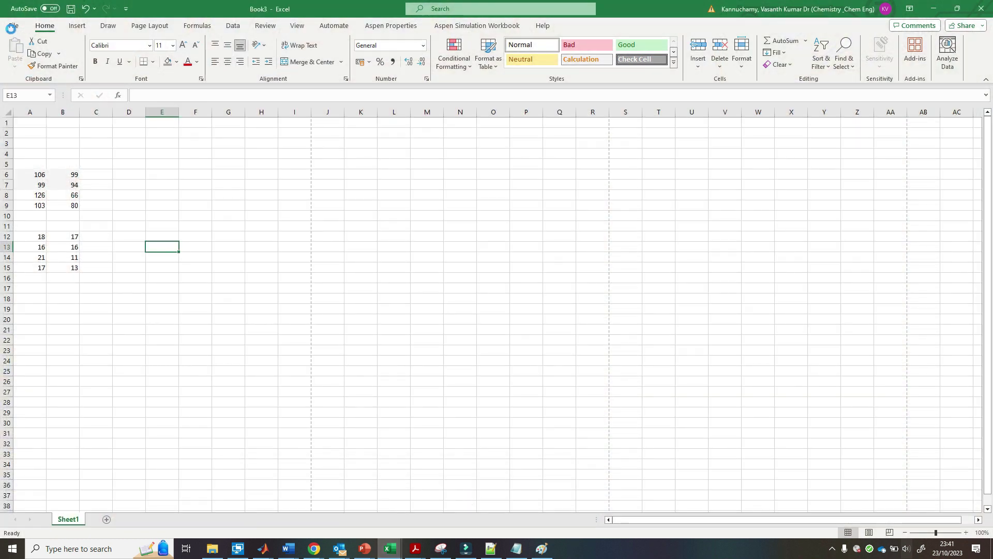
{"action": "left_click", "coordinate": [13, 26]}
{"action": "left_click", "coordinate": [101, 264]}
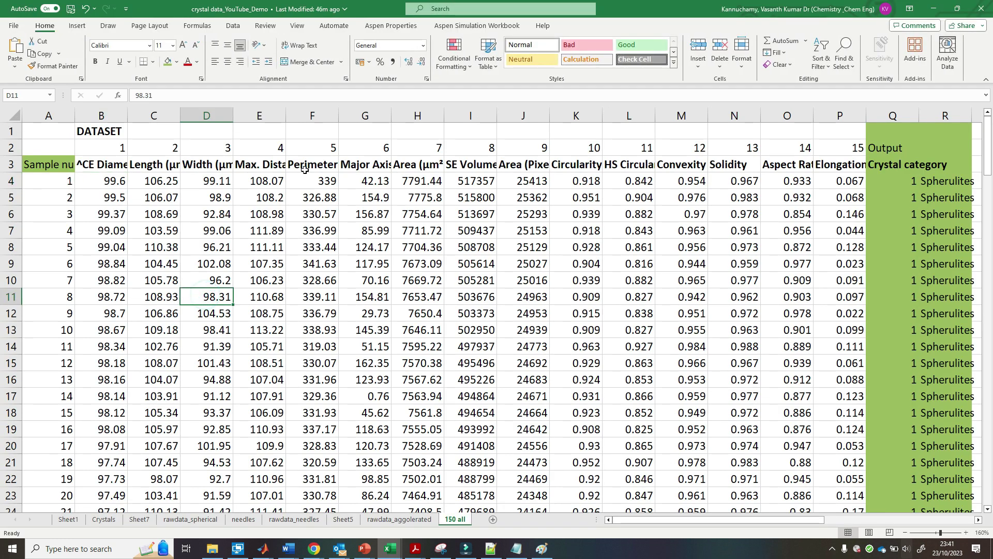
- Inspect the Perimeter and Area (µm²) input columns of the crystal dataset
{"action": "left_click", "coordinate": [305, 170]}
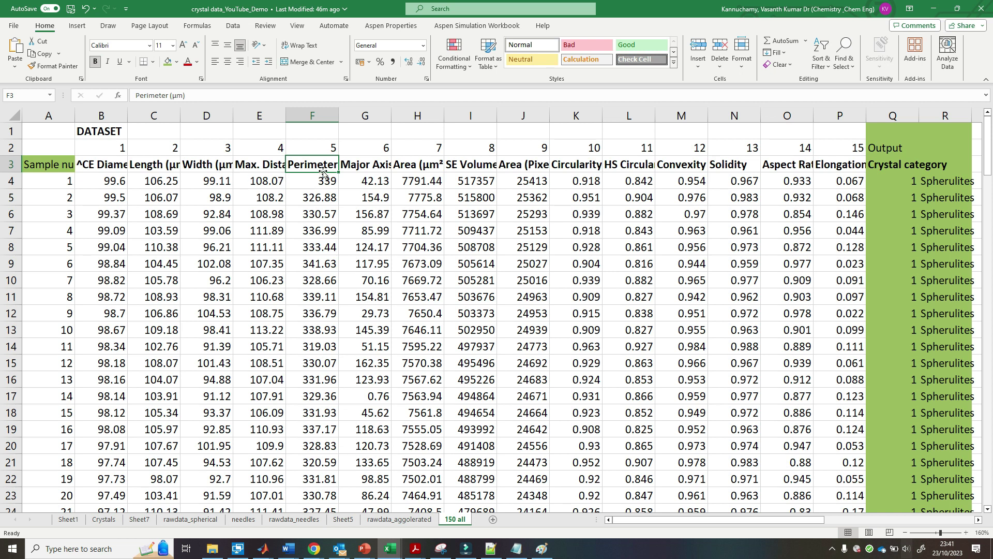
{"action": "left_click", "coordinate": [396, 164]}
{"action": "left_click_drag", "start_coordinate": [396, 164], "coordinate": [416, 223]}
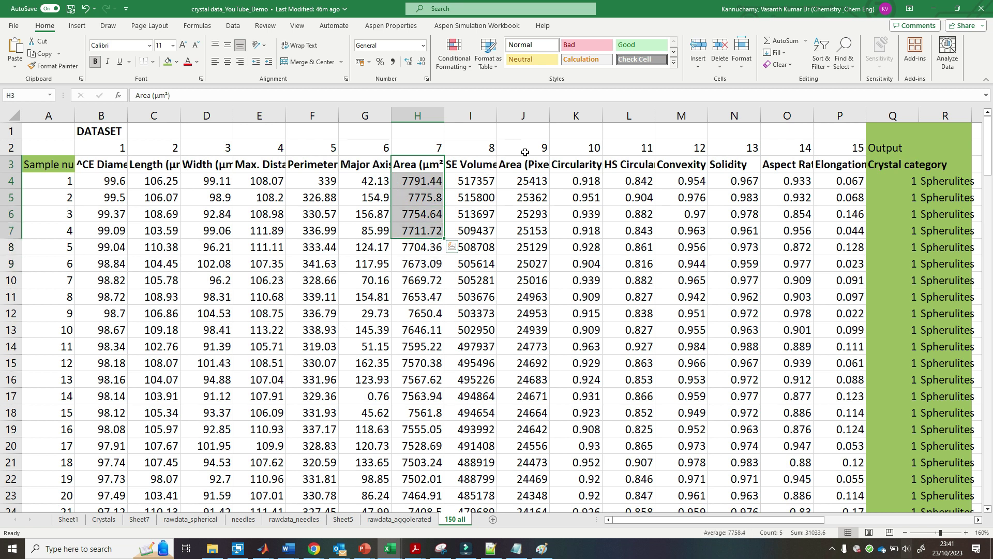
- Compare the Area (µm²) column with the pixel-based area column in the crystal dataset
{"action": "left_click", "coordinate": [528, 181]}
{"action": "left_click_drag", "start_coordinate": [528, 213], "coordinate": [522, 126]}
{"action": "left_click", "coordinate": [420, 113]}
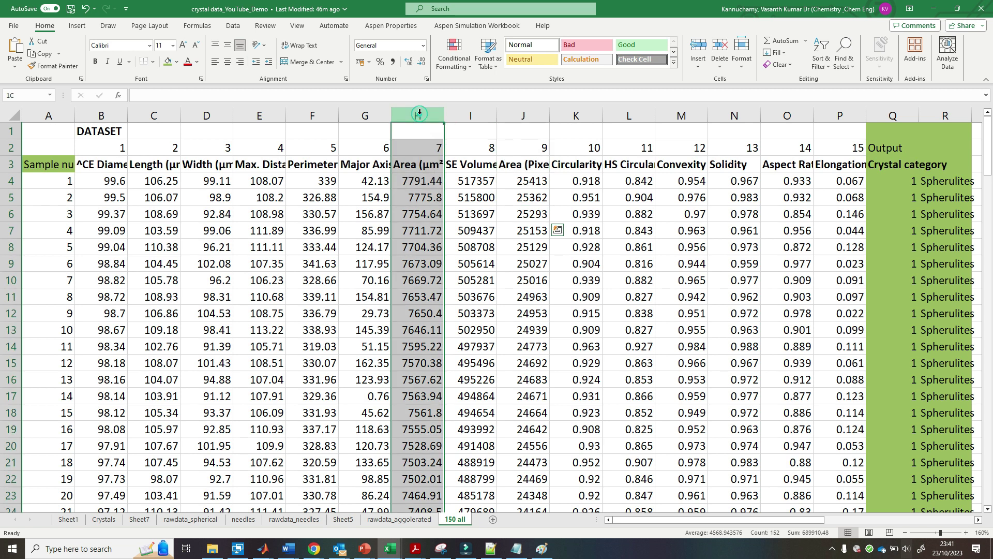
{"action": "left_click", "coordinate": [522, 113]}
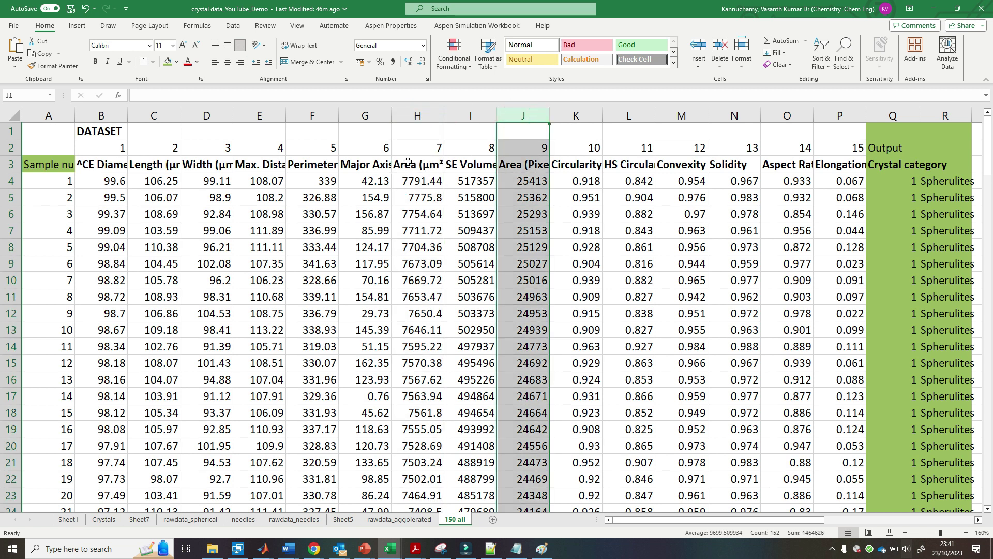
{"action": "left_click", "coordinate": [416, 114]}
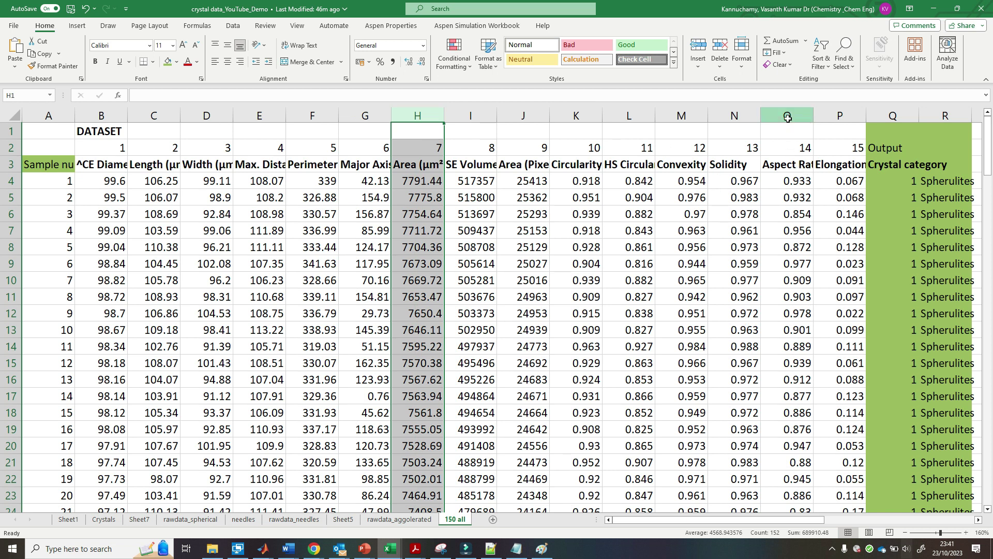
- Inspect the Aspect Ratio, Elongation and SE Volume columns as further input variables
{"action": "left_click", "coordinate": [787, 118]}
{"action": "left_click", "coordinate": [835, 117]}
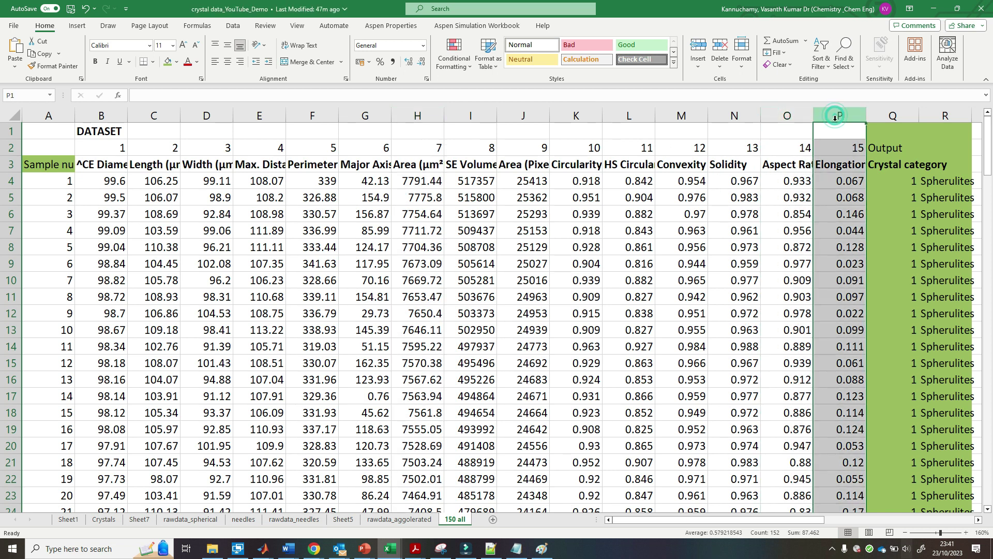
{"action": "left_click", "coordinate": [828, 181]}
{"action": "left_click", "coordinate": [828, 278]}
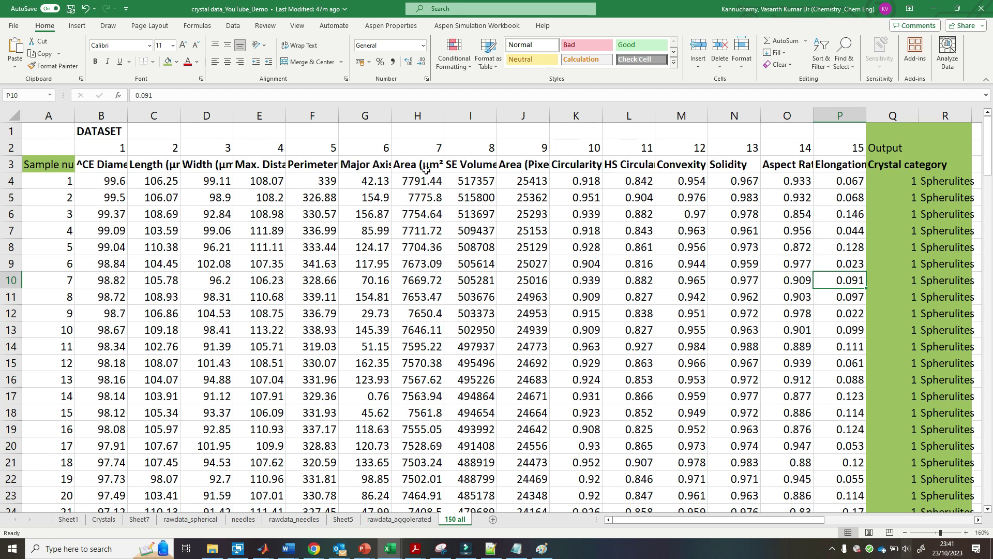
{"action": "left_click", "coordinate": [482, 194]}
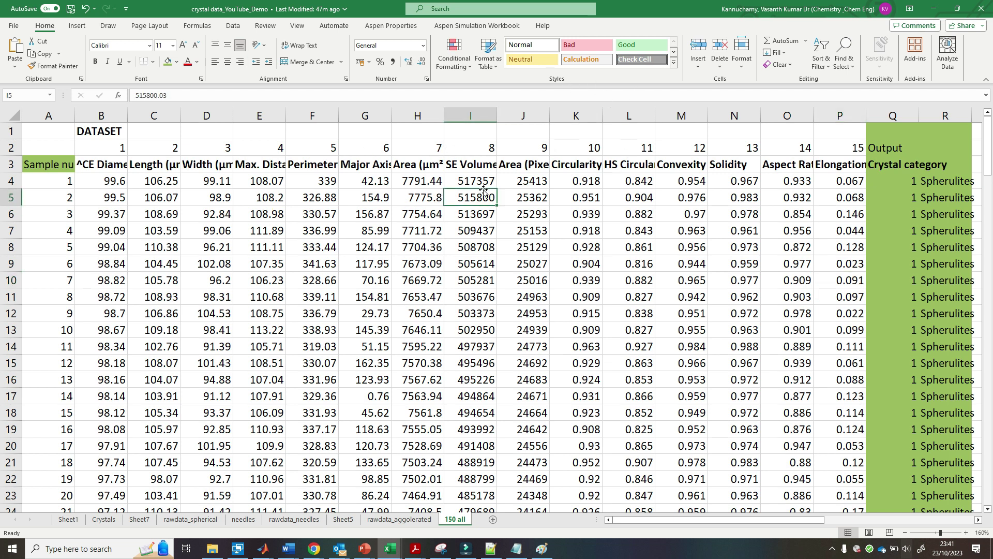
{"action": "left_click", "coordinate": [477, 116]}
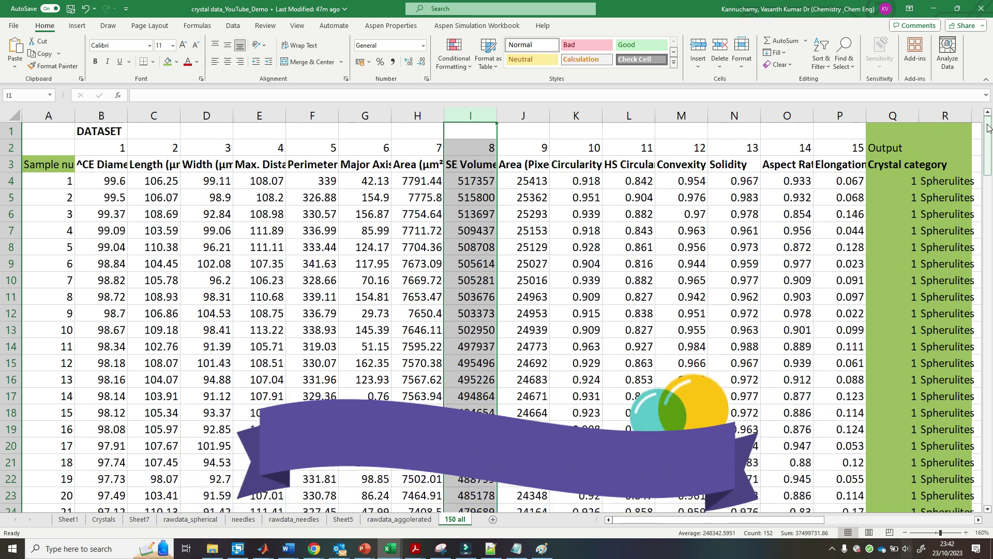
- Look through Sheet1, the needle images and the raw needle and agglomerate data, ending on the crystal images in Sheet5
{"action": "left_click", "coordinate": [66, 519]}
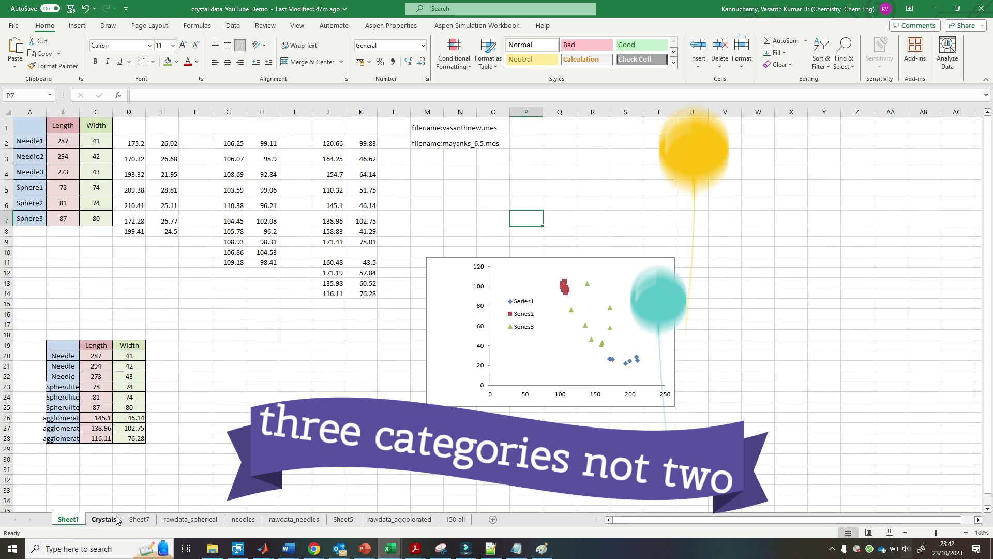
{"action": "left_click", "coordinate": [230, 520]}
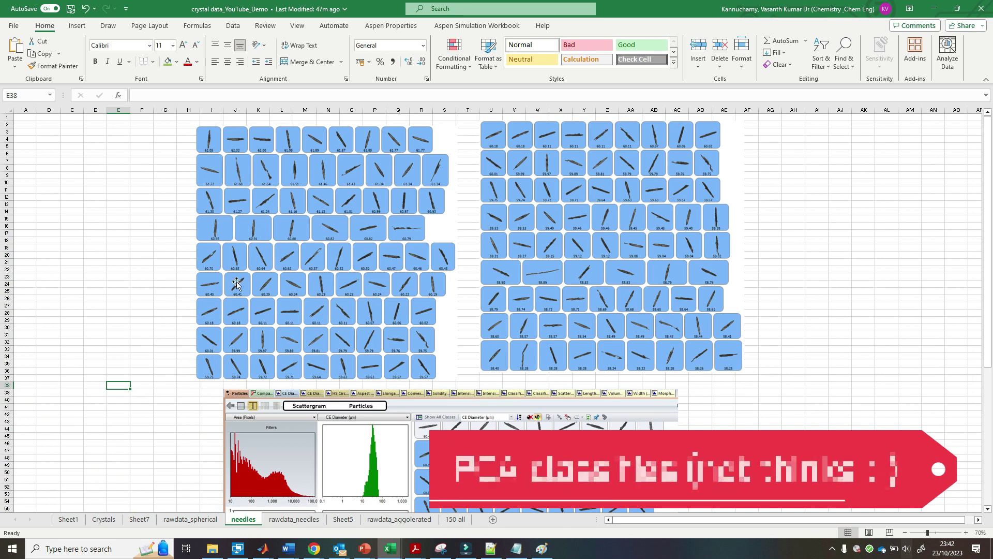
{"action": "left_click", "coordinate": [408, 519]}
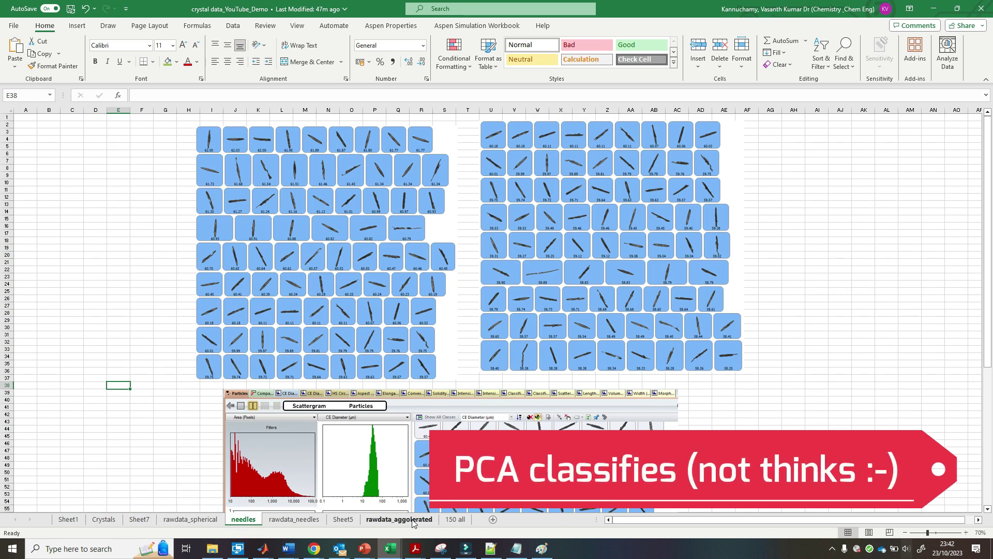
{"action": "left_click", "coordinate": [295, 520]}
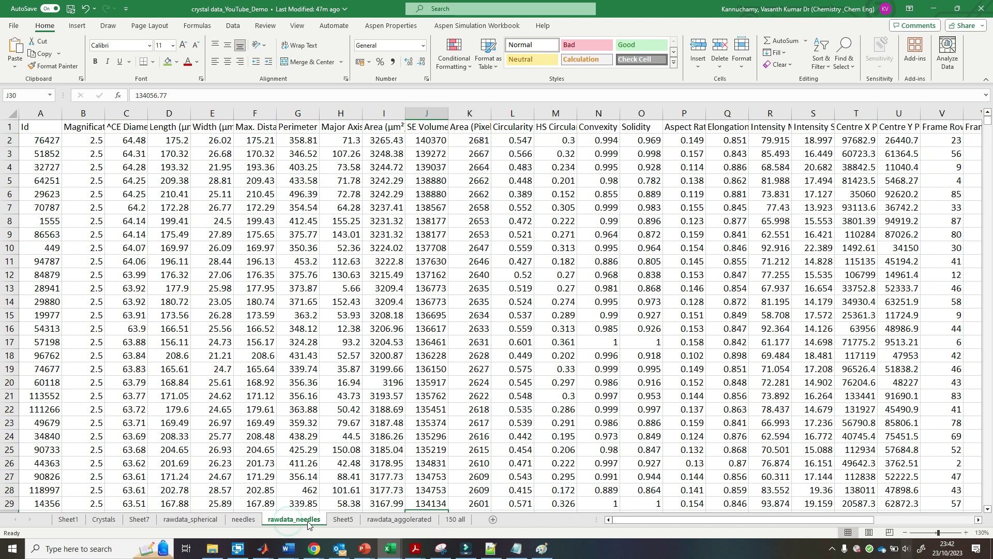
{"action": "left_click", "coordinate": [405, 519]}
{"action": "left_click", "coordinate": [342, 518]}
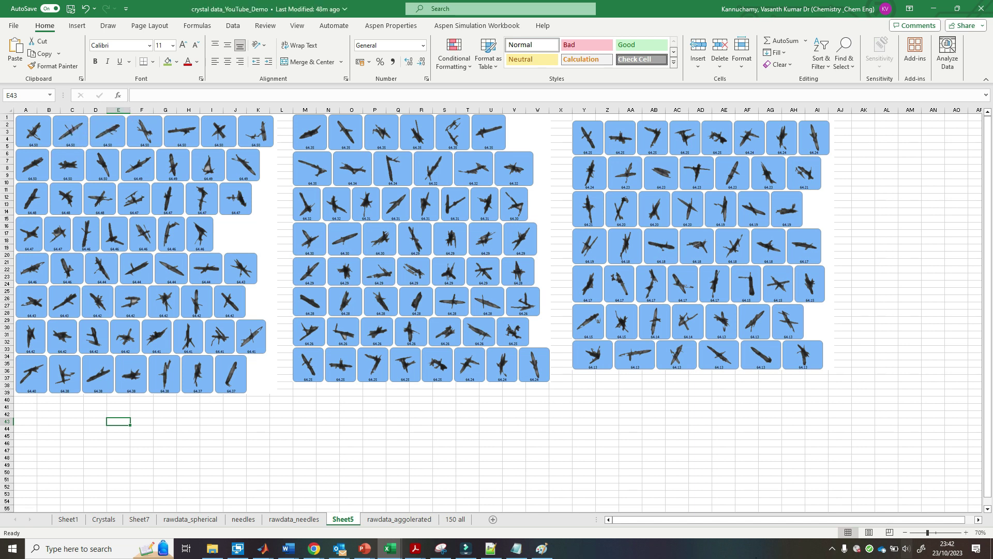
- Examine the three groups of agglomerated crystal images on Sheet5
{"action": "left_click", "coordinate": [270, 219]}
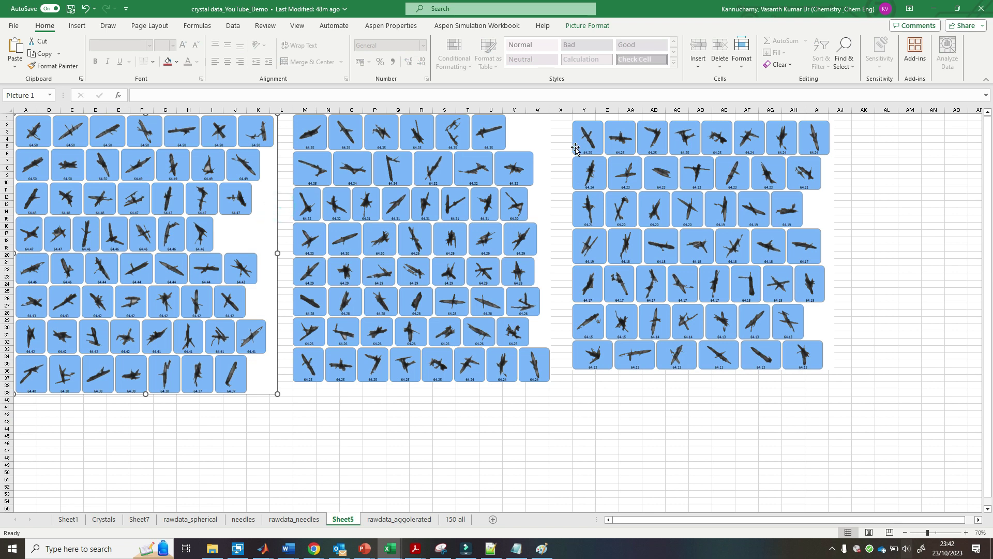
{"action": "left_click", "coordinate": [562, 139]}
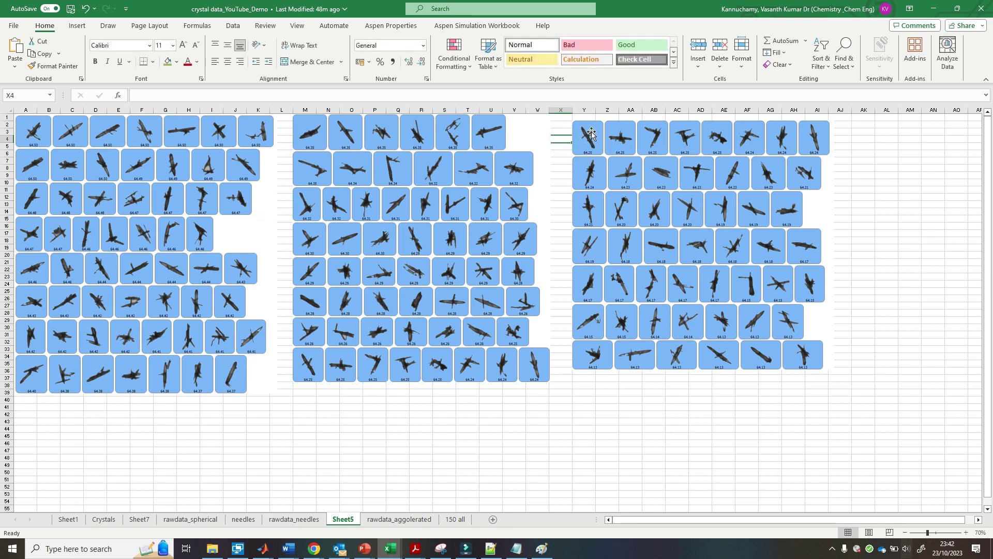
{"action": "left_click", "coordinate": [377, 420]}
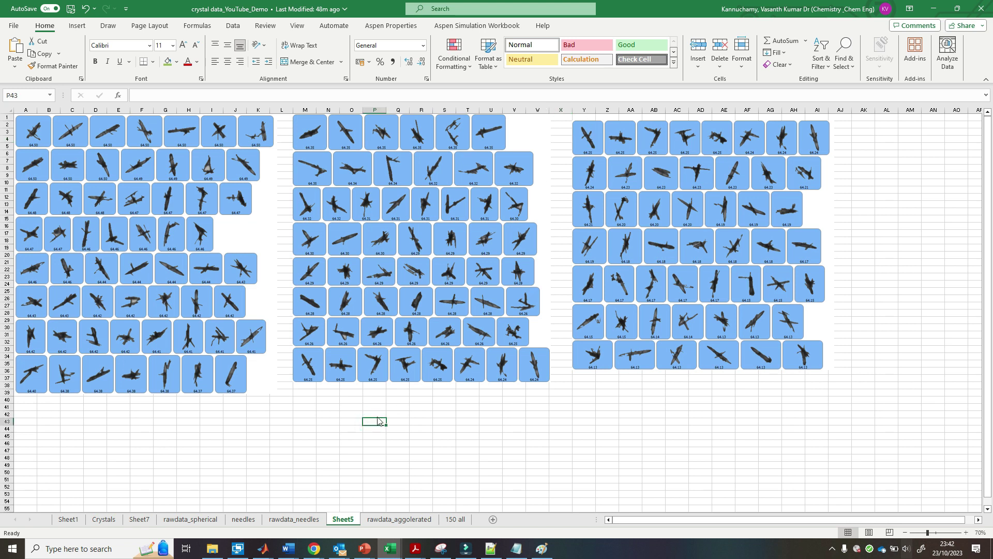
{"action": "left_click", "coordinate": [372, 413]}
{"action": "left_click_drag", "start_coordinate": [717, 310], "coordinate": [765, 300]}
{"action": "left_click_drag", "start_coordinate": [479, 276], "coordinate": [512, 278]}
{"action": "left_click", "coordinate": [420, 442]}
- Return to the 150 all sheet and review the input variable headers from CE Diameter (µm) through Elongation
{"action": "left_click", "coordinate": [455, 519]}
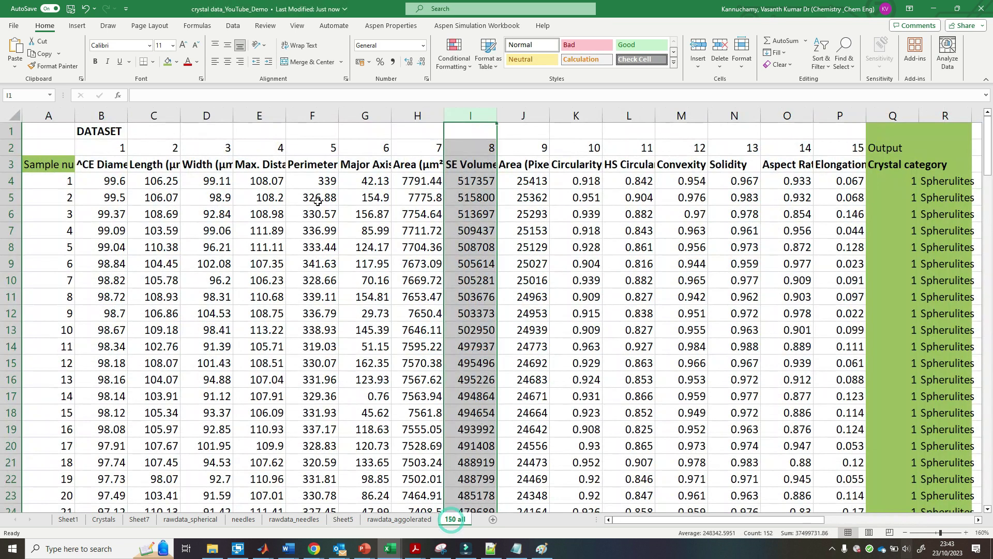
{"action": "left_click_drag", "start_coordinate": [101, 165], "coordinate": [838, 412]}
{"action": "left_click", "coordinate": [105, 165]}
{"action": "left_click", "coordinate": [140, 164]}
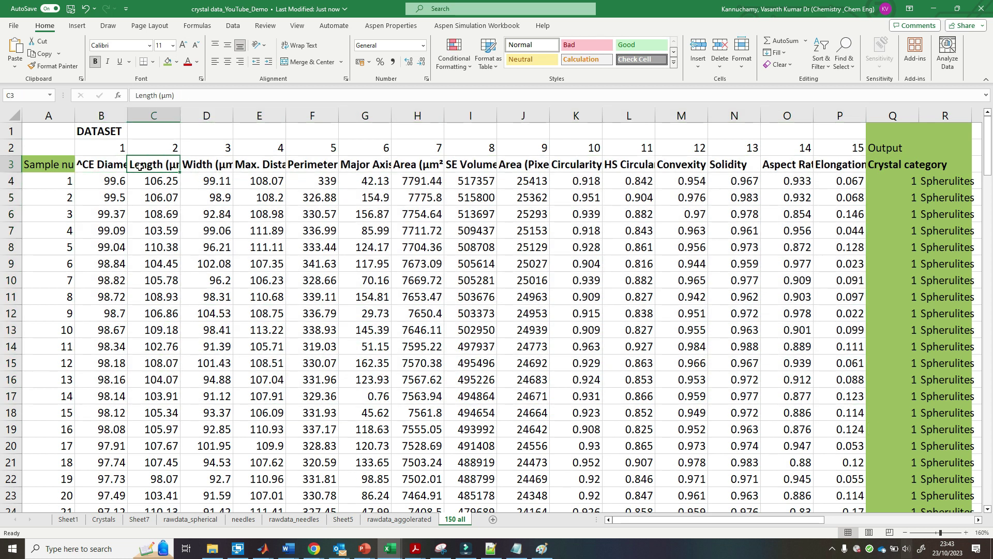
{"action": "left_click", "coordinate": [205, 165]}
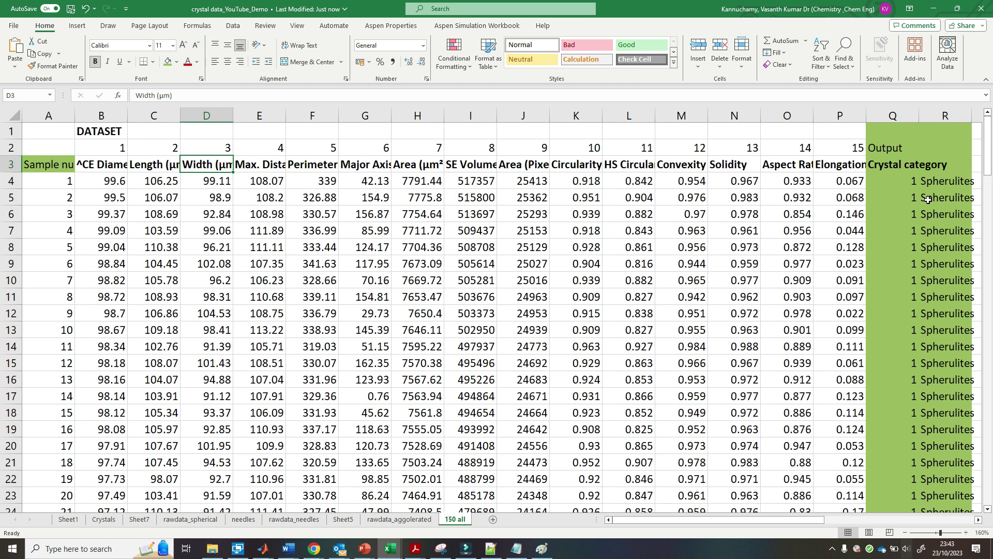
{"action": "left_click", "coordinate": [101, 166]}
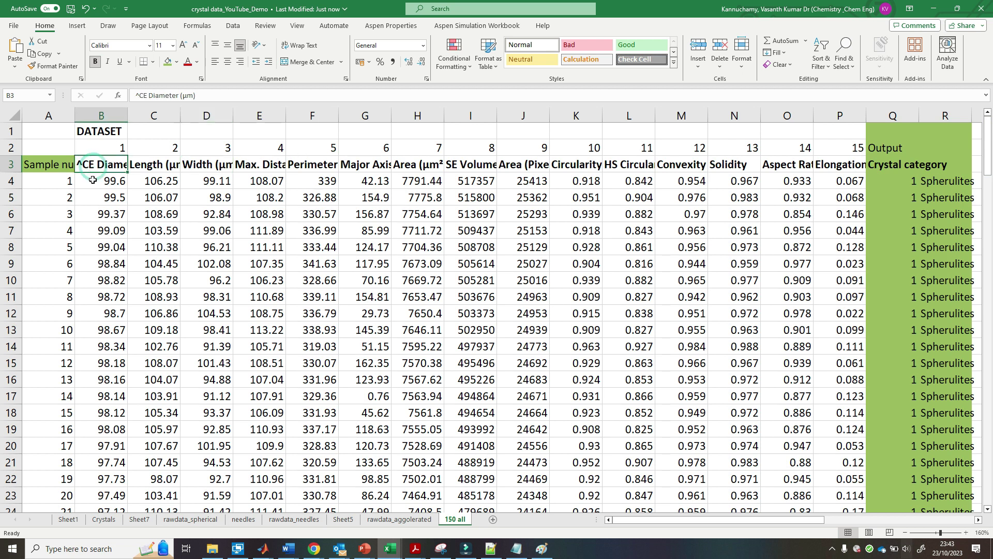
{"action": "left_click_drag", "start_coordinate": [110, 164], "coordinate": [837, 163]}
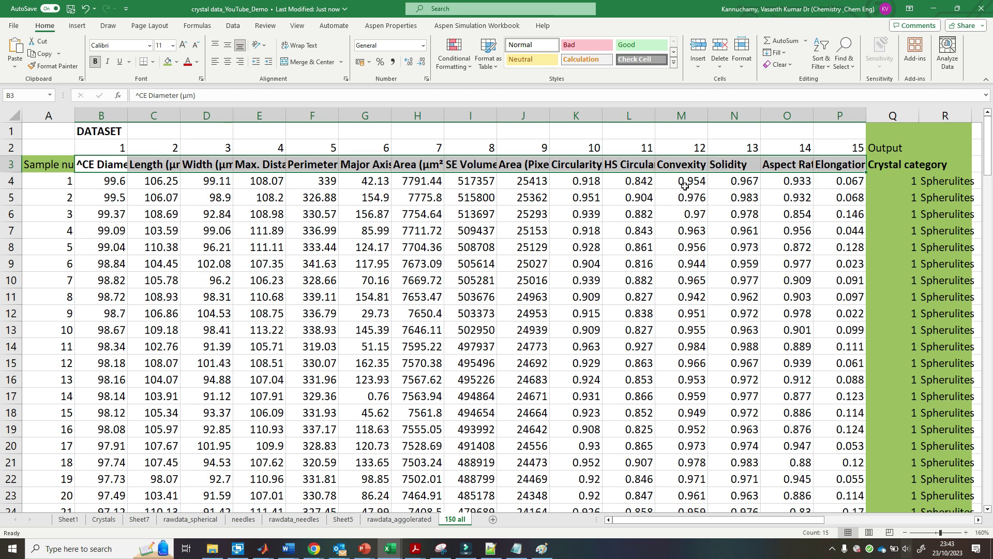
{"action": "left_click", "coordinate": [662, 193]}
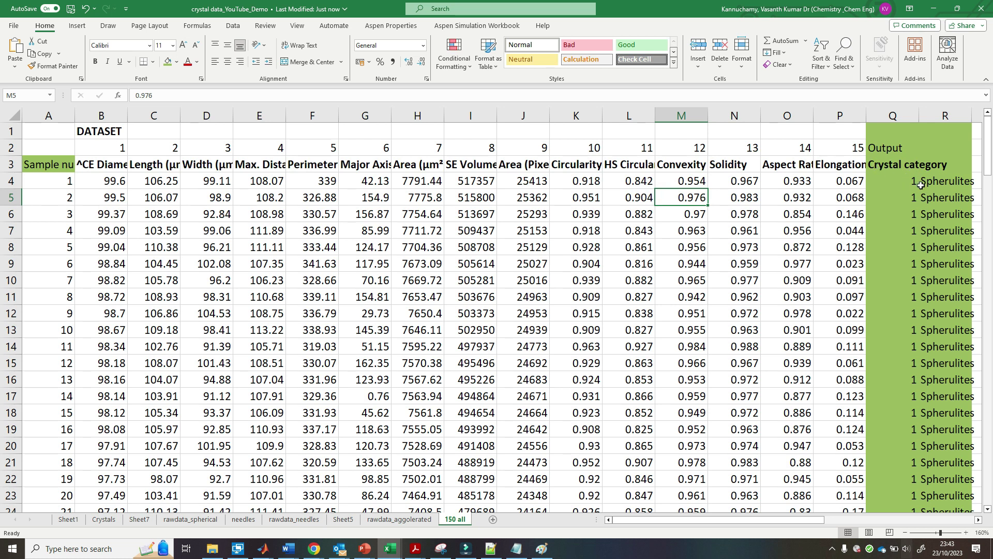
- Review the Crystal category labels from Spherulites through Needle to the third category, and return to the start of the dataset
{"action": "left_click_drag", "start_coordinate": [944, 180], "coordinate": [935, 392]}
{"action": "scroll", "coordinate": [935, 392], "scroll_direction": "down", "scroll_amount": 4}
{"action": "scroll", "coordinate": [936, 387], "scroll_direction": "down", "scroll_amount": 15}
{"action": "scroll", "coordinate": [935, 387], "scroll_direction": "up", "scroll_amount": 4}
{"action": "left_click", "coordinate": [945, 264]}
{"action": "left_click_drag", "start_coordinate": [944, 263], "coordinate": [941, 478]}
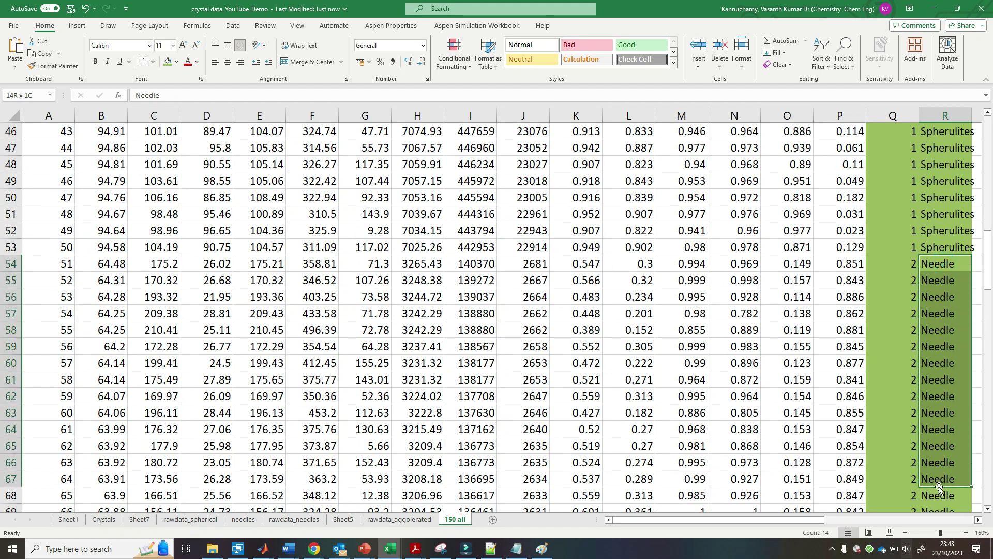
{"action": "scroll", "coordinate": [941, 481], "scroll_direction": "down", "scroll_amount": 8}
{"action": "scroll", "coordinate": [942, 380], "scroll_direction": "down", "scroll_amount": 10}
{"action": "left_click", "coordinate": [943, 198]}
{"action": "left_click", "coordinate": [432, 217]}
{"action": "scroll", "coordinate": [424, 220], "scroll_direction": "up", "scroll_amount": 20}
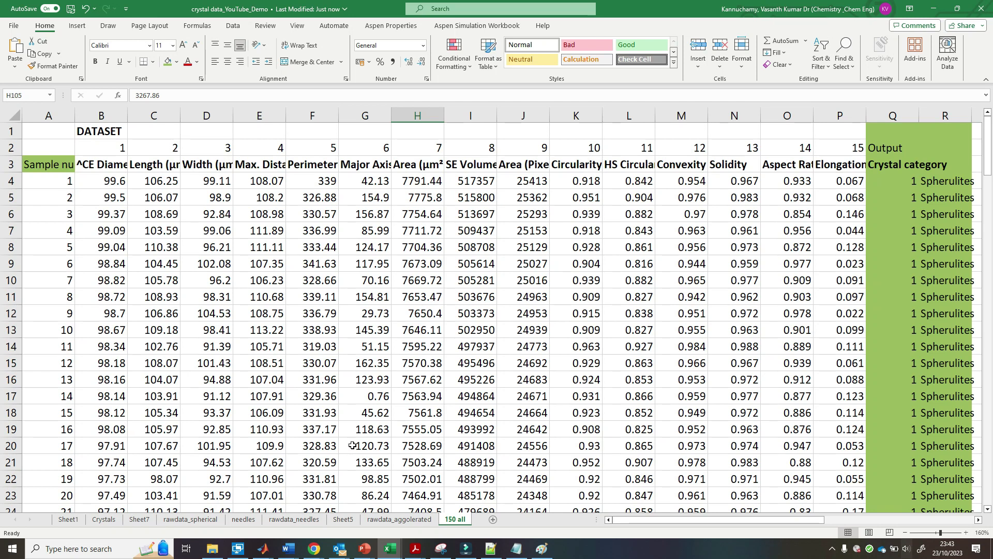
- Highlight the input data in B3:P10, covering CE Diameter to Elongation for the first seven samples
{"action": "left_click", "coordinate": [457, 268]}
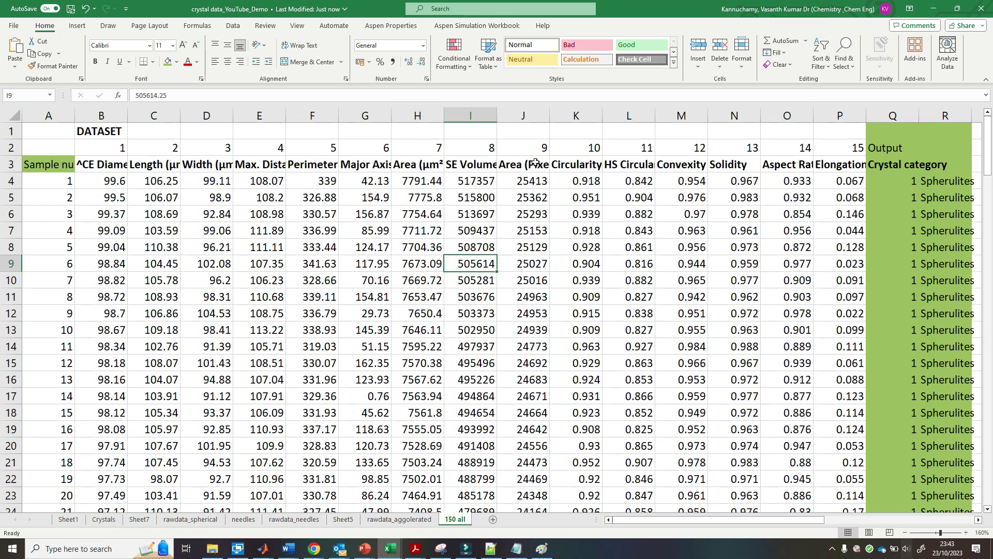
{"action": "left_click", "coordinate": [112, 149]}
{"action": "left_click", "coordinate": [209, 198]}
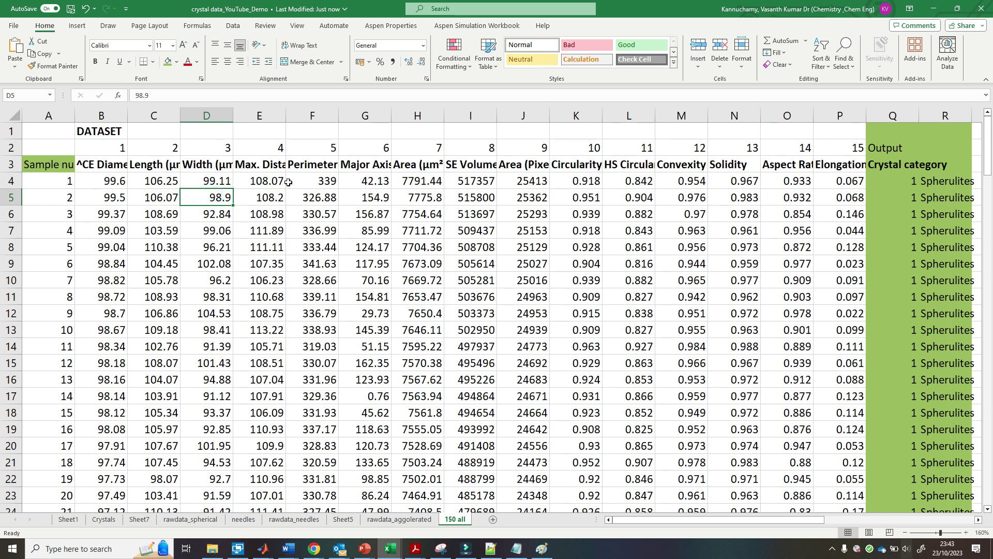
{"action": "left_click_drag", "start_coordinate": [106, 165], "coordinate": [840, 280]}
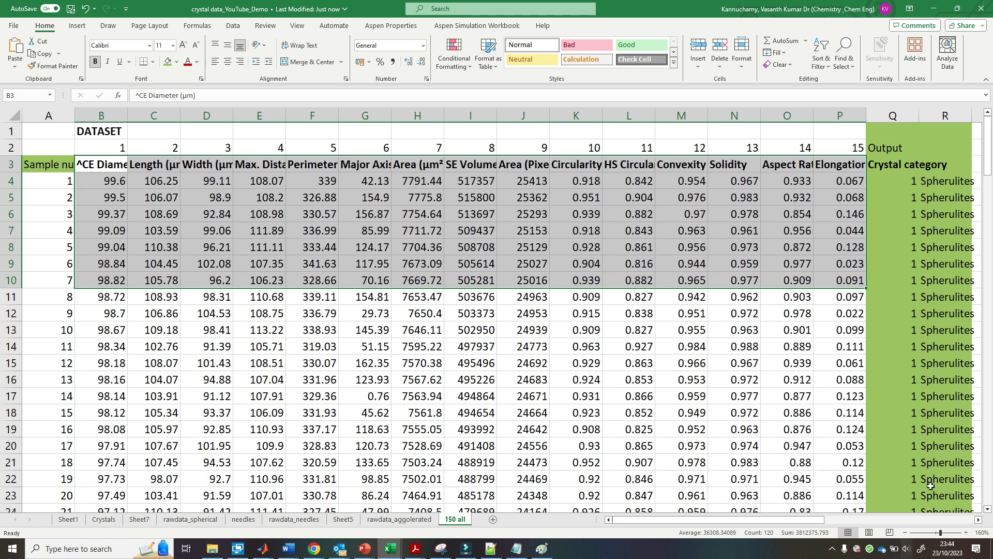
{"action": "left_click", "coordinate": [832, 549]}
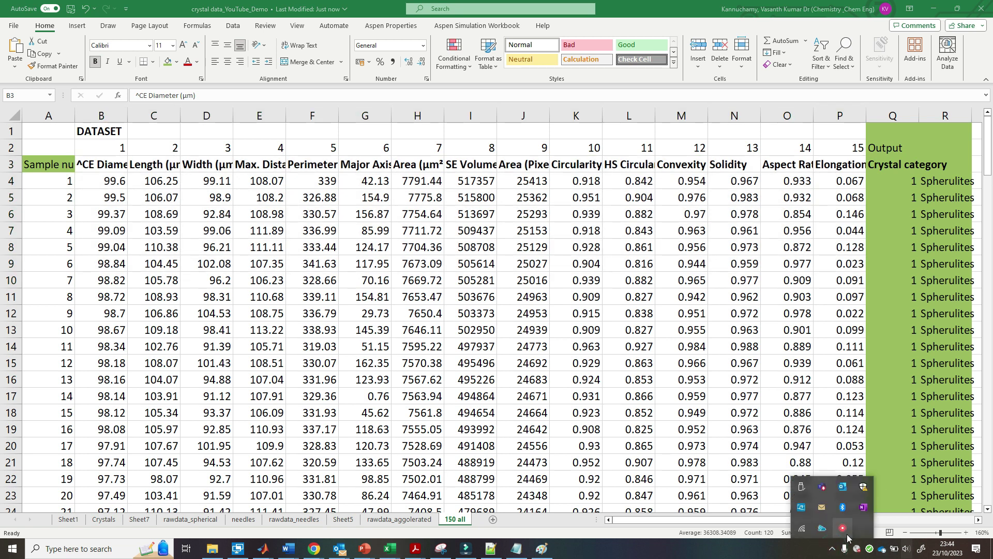
{"action": "right_click", "coordinate": [844, 528]}
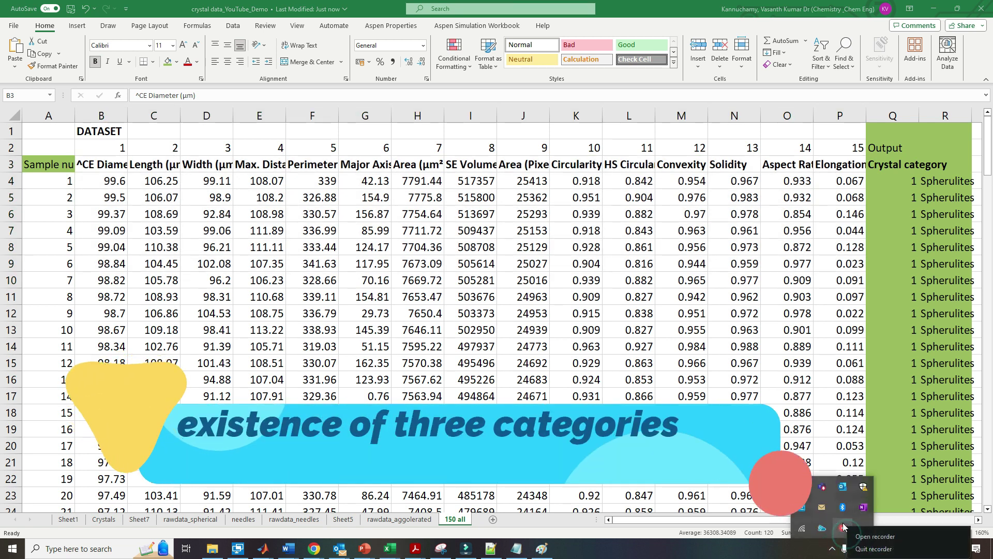
{"action": "left_click", "coordinate": [869, 535]}
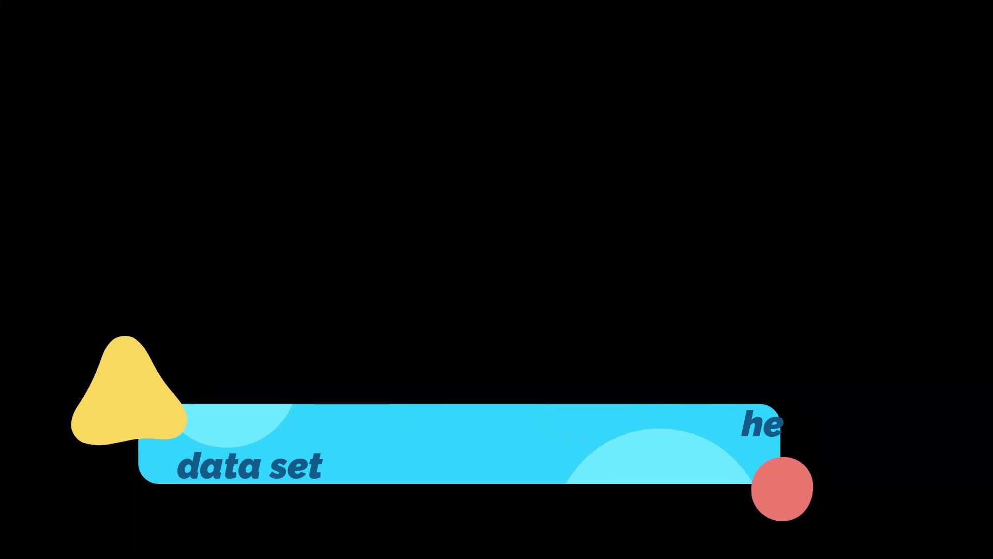